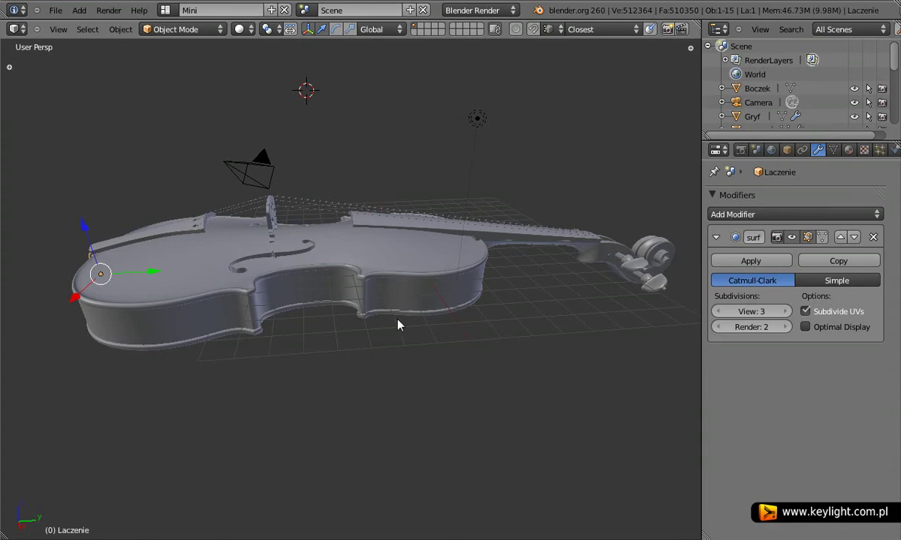
Orbit around the violin, selecting the Guzik, Strunociag, strings and pegs in turn
{"action": "mouse_move", "coordinate": [372, 315]}
{"action": "middle_mouse_down"}
{"action": "mouse_move", "coordinate": [365, 314]}
{"action": "mouse_move", "coordinate": [411, 312]}
{"action": "middle_mouse_up"}
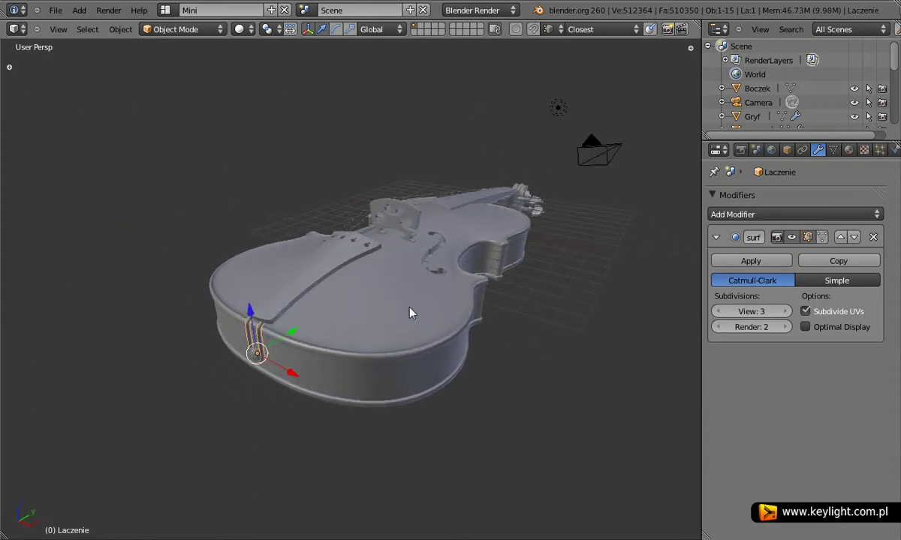
{"action": "right_click", "coordinate": [257, 357]}
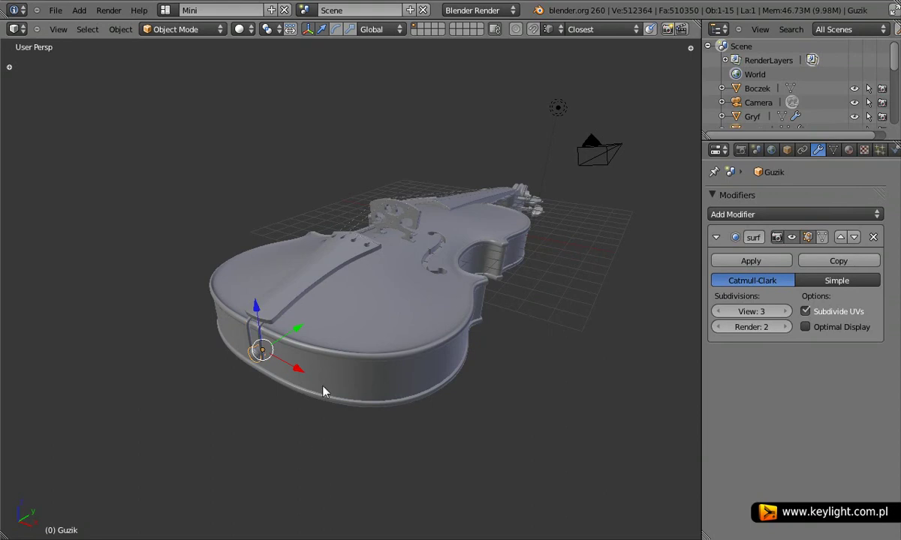
{"action": "right_click", "coordinate": [342, 257]}
{"action": "middle_click_drag", "start_coordinate": [424, 287], "coordinate": [388, 281]}
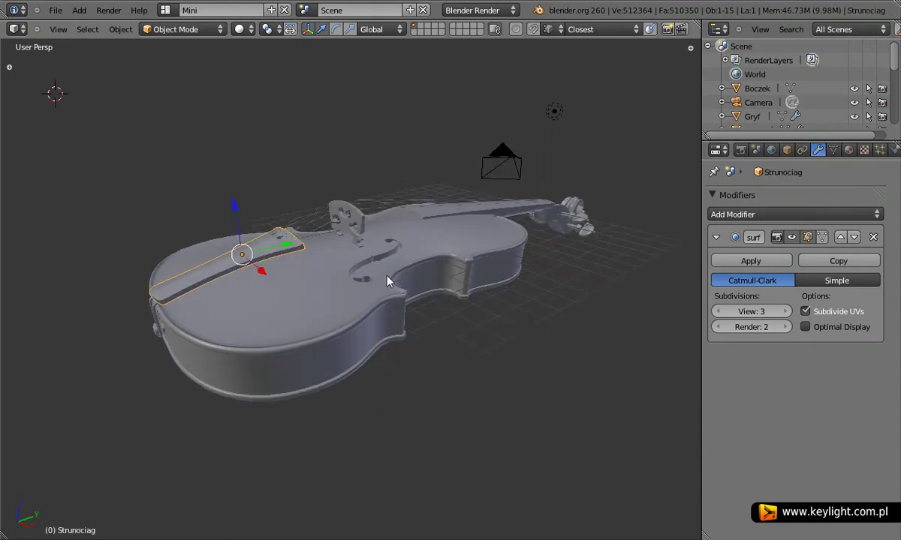
{"action": "right_click", "coordinate": [318, 223]}
{"action": "mouse_move", "coordinate": [469, 292]}
{"action": "middle_mouse_down"}
{"action": "mouse_move", "coordinate": [438, 311]}
{"action": "mouse_move", "coordinate": [557, 434]}
{"action": "middle_mouse_up"}
{"action": "right_click", "coordinate": [537, 375]}
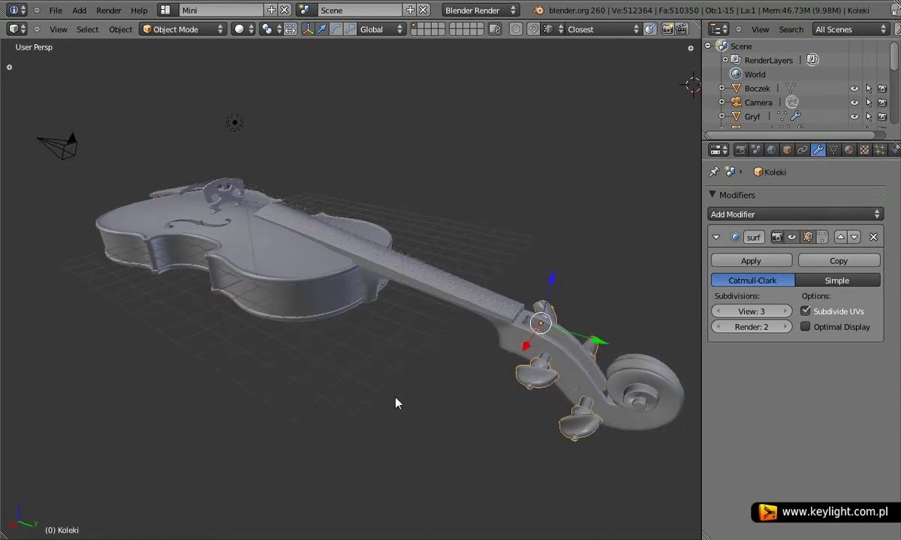
View the violin from the side, selecting the neck, top plate, sides, back plate and bridge
{"action": "mouse_move", "coordinate": [297, 366]}
{"action": "middle_mouse_down"}
{"action": "mouse_move", "coordinate": [412, 364]}
{"action": "mouse_move", "coordinate": [509, 328]}
{"action": "mouse_move", "coordinate": [487, 346]}
{"action": "mouse_move", "coordinate": [450, 272]}
{"action": "middle_mouse_up"}
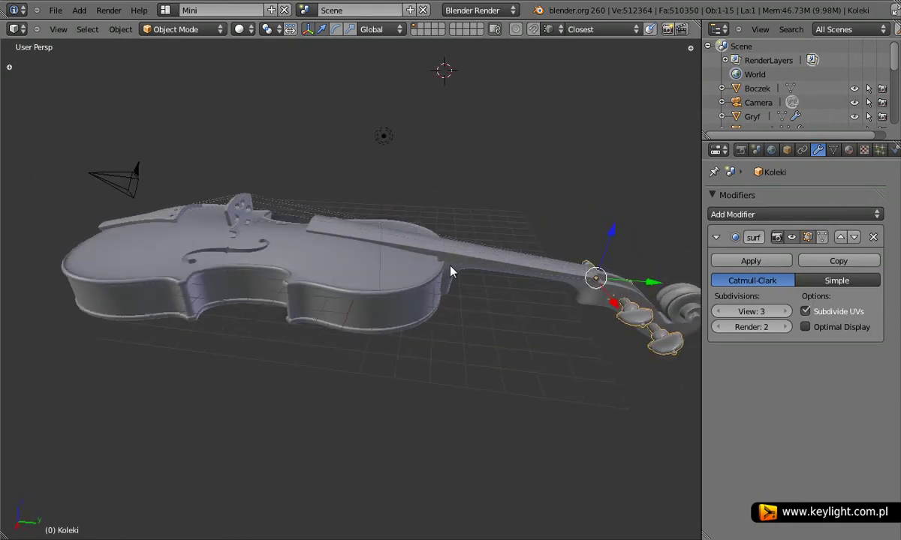
{"action": "right_click", "coordinate": [464, 272]}
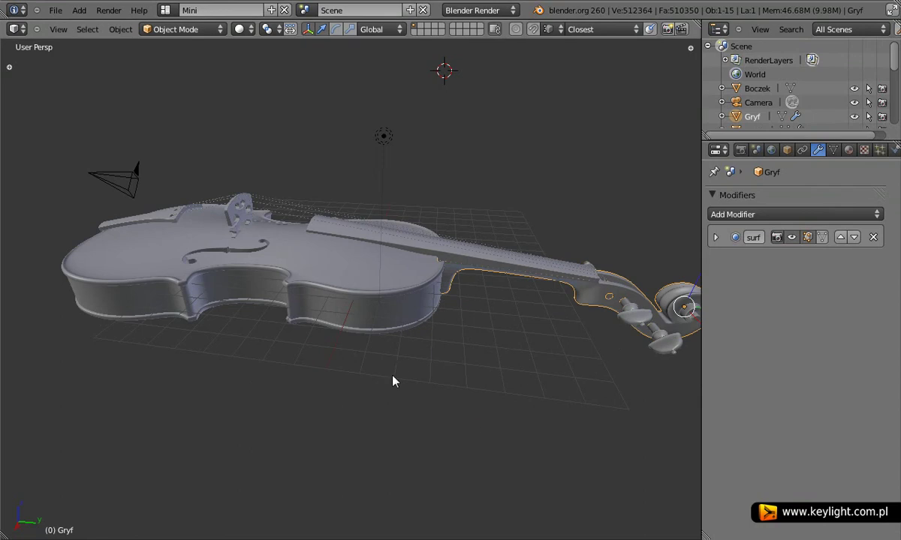
{"action": "right_click", "coordinate": [351, 286]}
{"action": "right_click", "coordinate": [369, 312]}
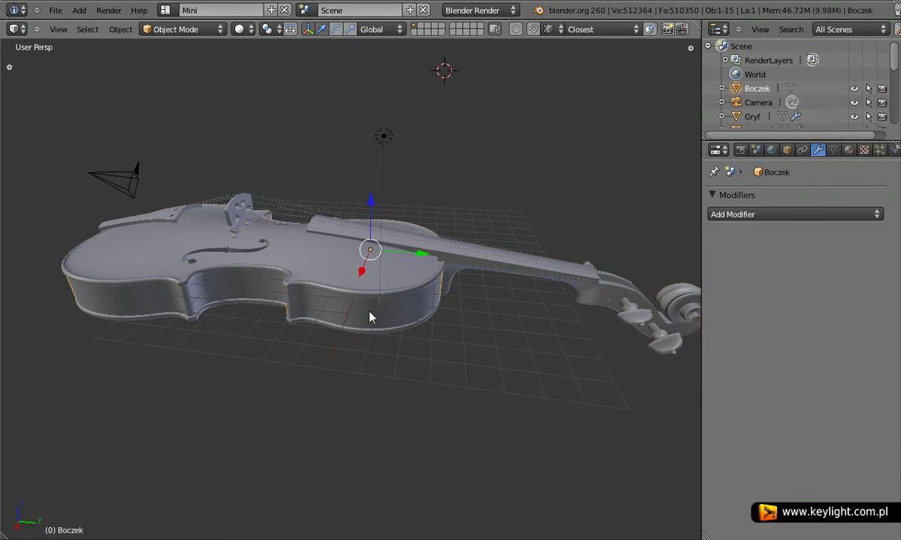
{"action": "right_click", "coordinate": [364, 335]}
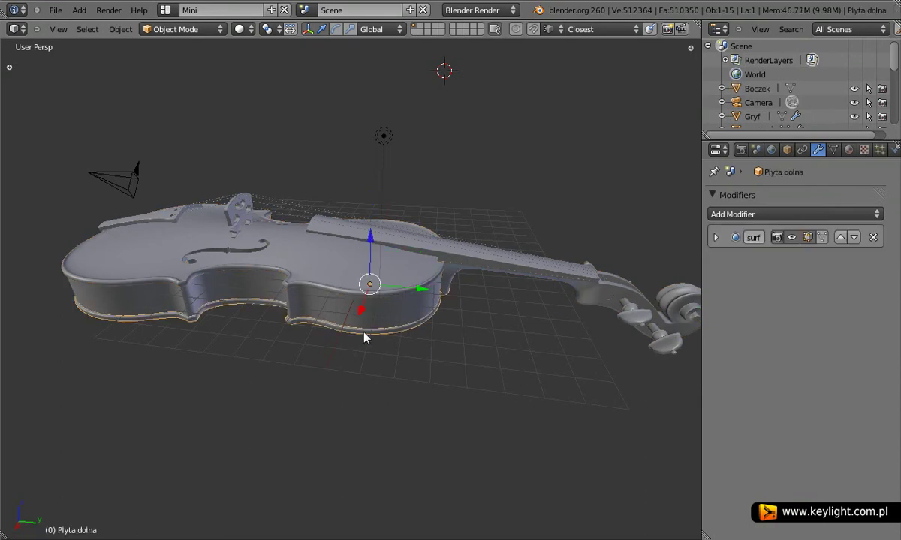
{"action": "right_click", "coordinate": [237, 231]}
{"action": "middle_click_drag", "start_coordinate": [454, 420], "coordinate": [471, 422]}
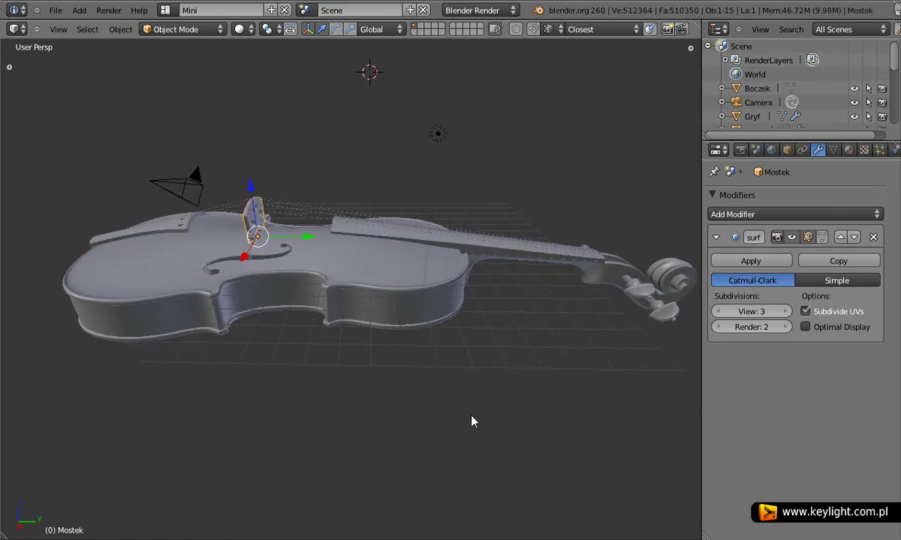
Turn off Grid Floor in the sidebar's Display panel, then hide the sidebar
{"action": "key", "text": "n"}
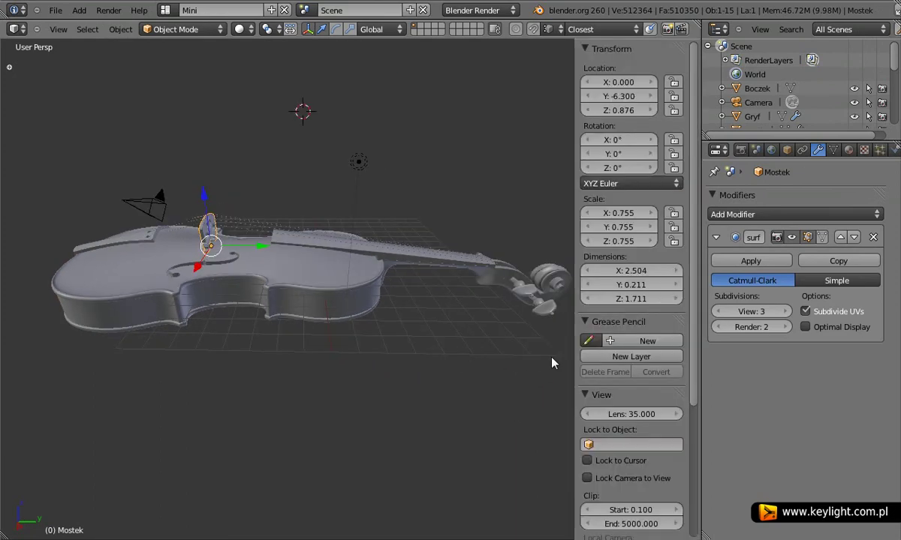
{"action": "scroll", "coordinate": [591, 369], "scroll_direction": "down", "scroll_amount": 6}
{"action": "scroll", "coordinate": [591, 369], "scroll_direction": "down", "scroll_amount": 2}
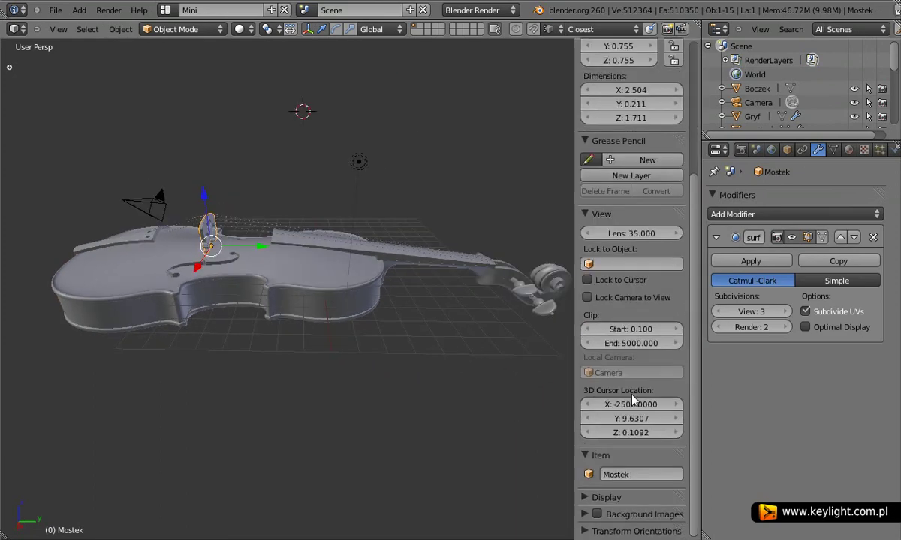
{"action": "left_click", "coordinate": [606, 498]}
{"action": "scroll", "coordinate": [638, 405], "scroll_direction": "down", "scroll_amount": 4}
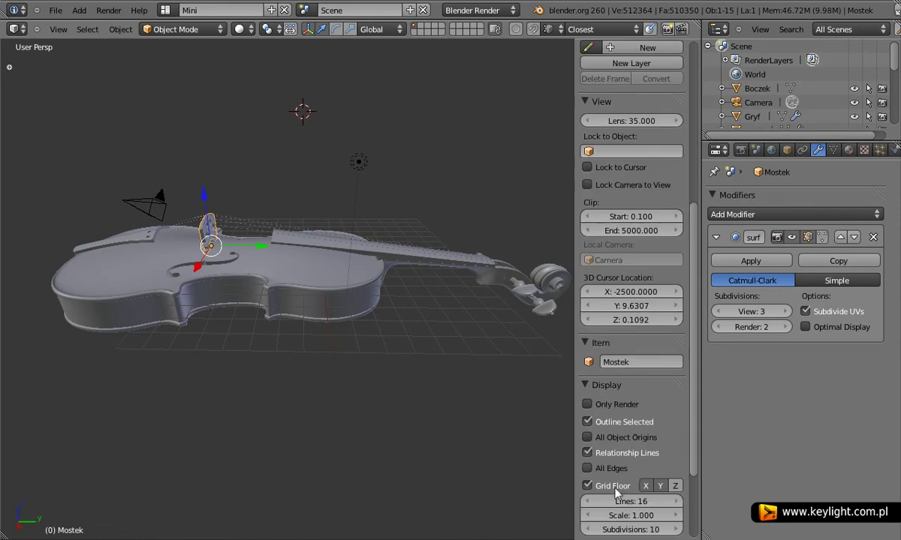
{"action": "left_click", "coordinate": [587, 485]}
{"action": "scroll", "coordinate": [681, 302], "scroll_direction": "up", "scroll_amount": 2}
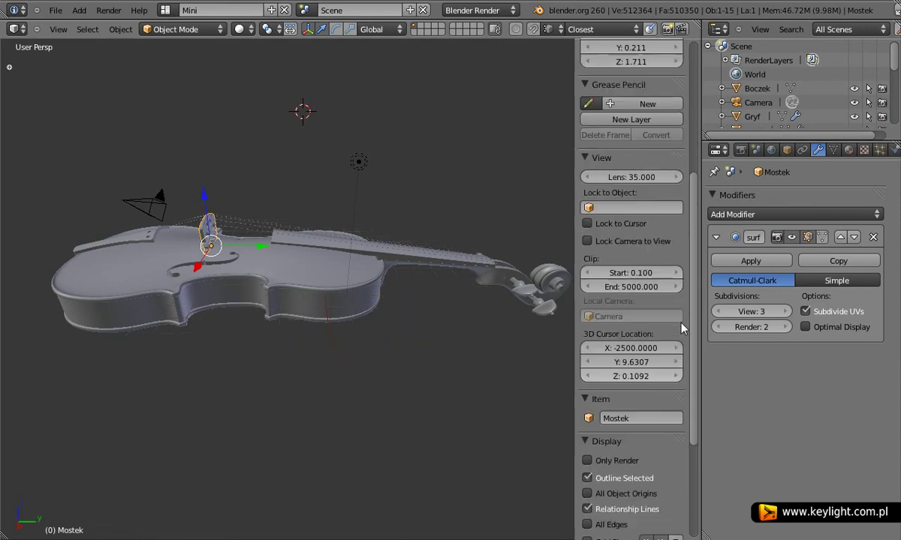
{"action": "scroll", "coordinate": [681, 303], "scroll_direction": "up", "scroll_amount": 6}
{"action": "scroll", "coordinate": [660, 289], "scroll_direction": "up", "scroll_amount": 2}
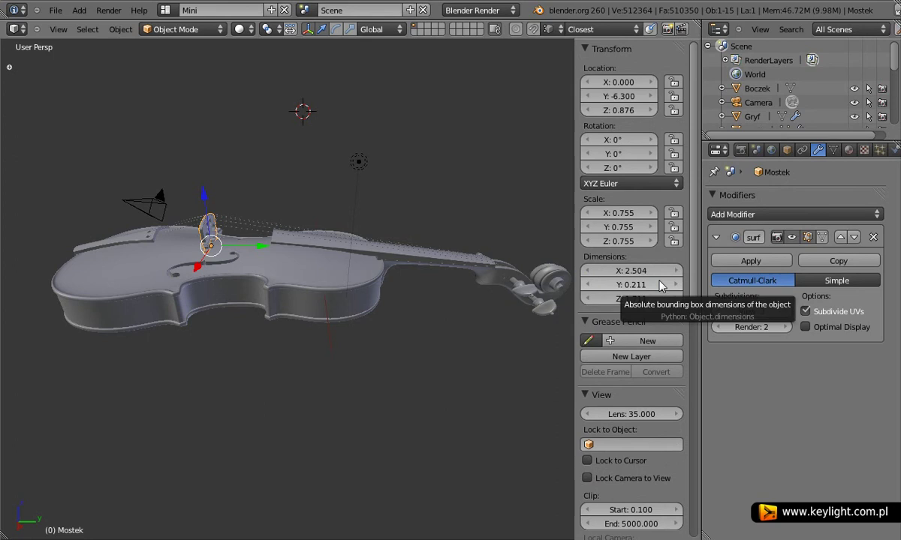
{"action": "key", "text": "n"}
Zoom in on the violin body and select the top plate, sides and back plate in turn
{"action": "middle_click_drag", "start_coordinate": [312, 284], "coordinate": [394, 297]}
{"action": "scroll", "coordinate": [383, 298], "scroll_direction": "up", "scroll_amount": 3}
{"action": "scroll", "coordinate": [384, 298], "scroll_direction": "up", "scroll_amount": 2}
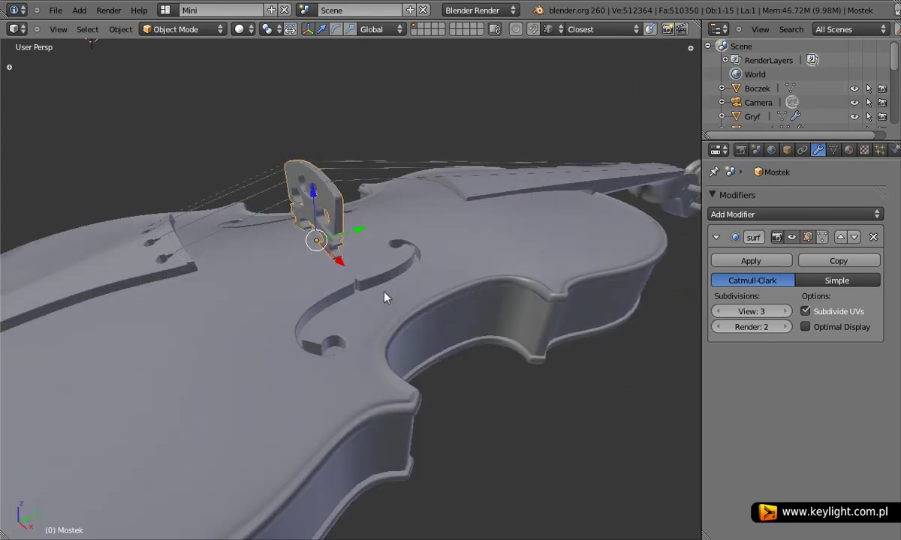
{"action": "scroll", "coordinate": [383, 298], "scroll_direction": "down", "scroll_amount": 2}
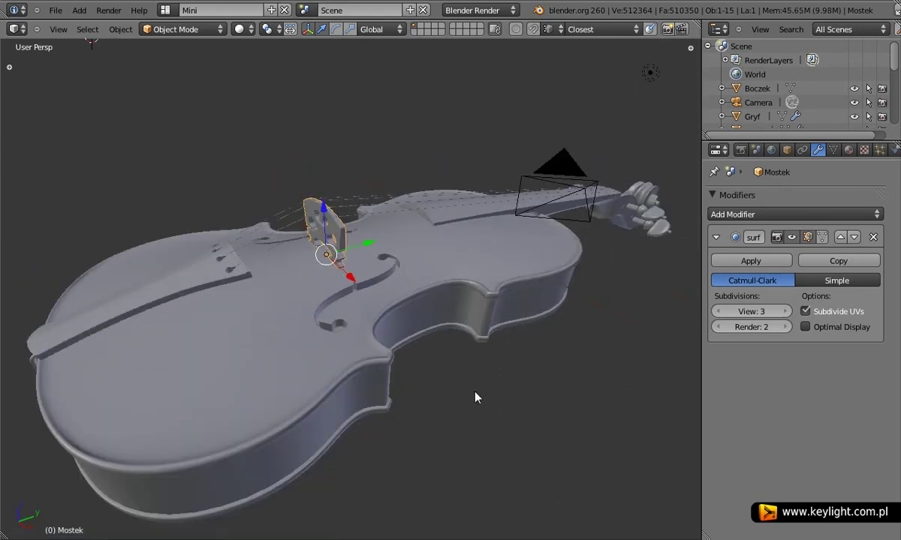
{"action": "right_click", "coordinate": [366, 338]}
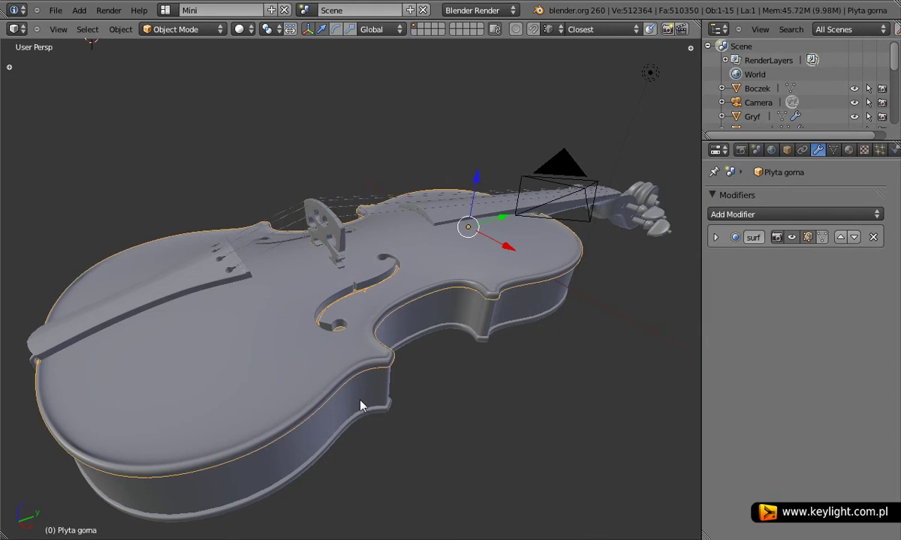
{"action": "right_click", "coordinate": [360, 405]}
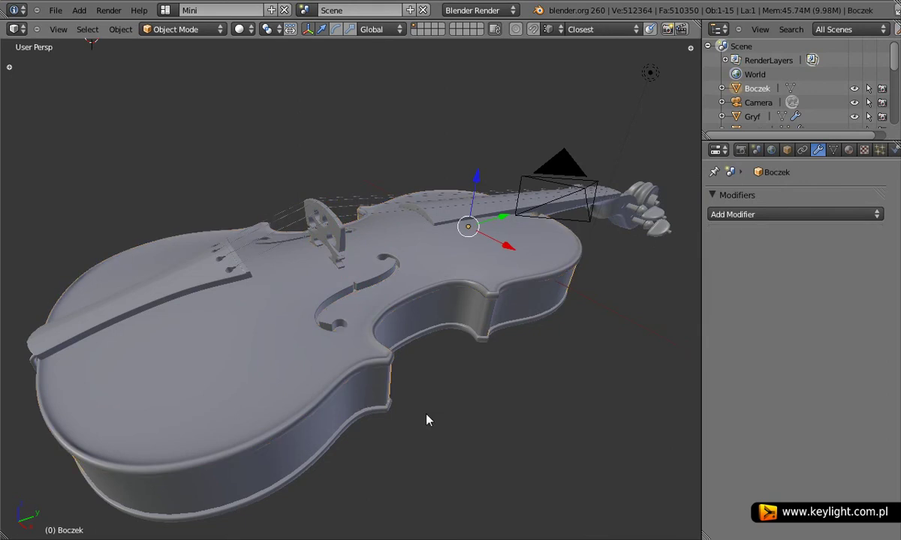
{"action": "right_click", "coordinate": [385, 415]}
{"action": "right_click", "coordinate": [489, 331]}
Compare the top plate and sides again, ending with the back plate Plyta dolna selected
{"action": "right_click", "coordinate": [547, 284]}
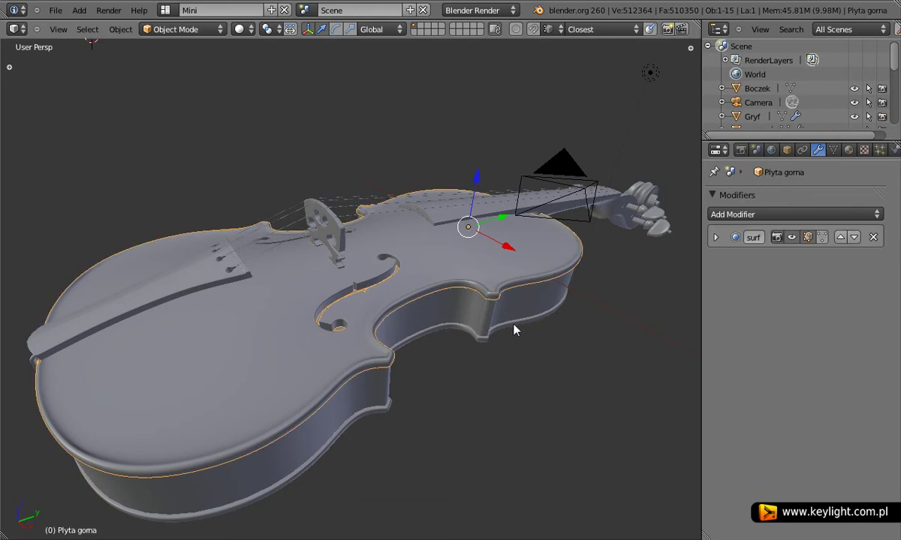
{"action": "right_click", "coordinate": [515, 330]}
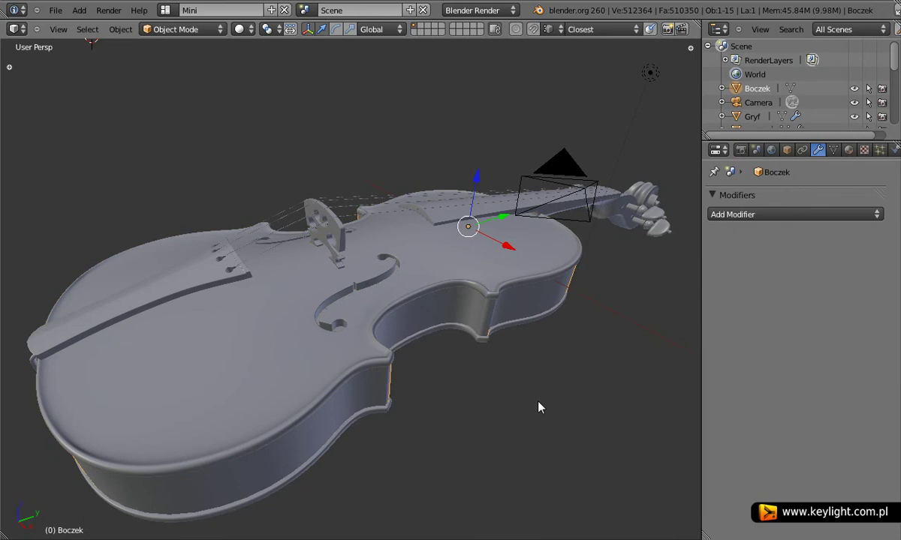
{"action": "right_click", "coordinate": [470, 400]}
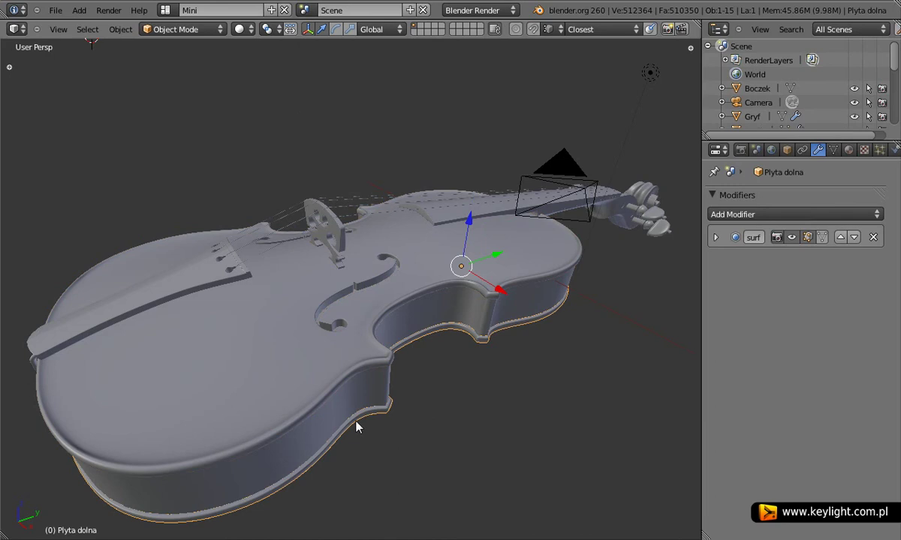
{"action": "right_click", "coordinate": [444, 334]}
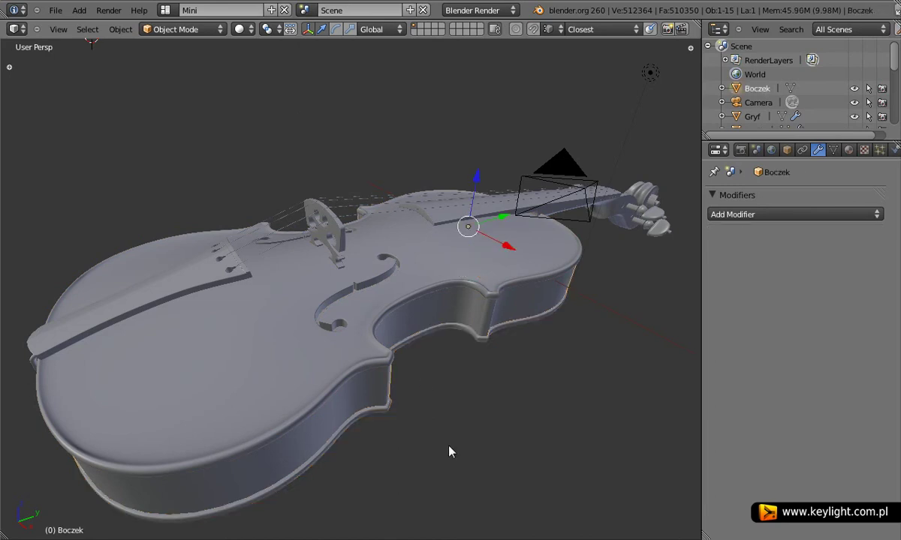
{"action": "right_click", "coordinate": [481, 340]}
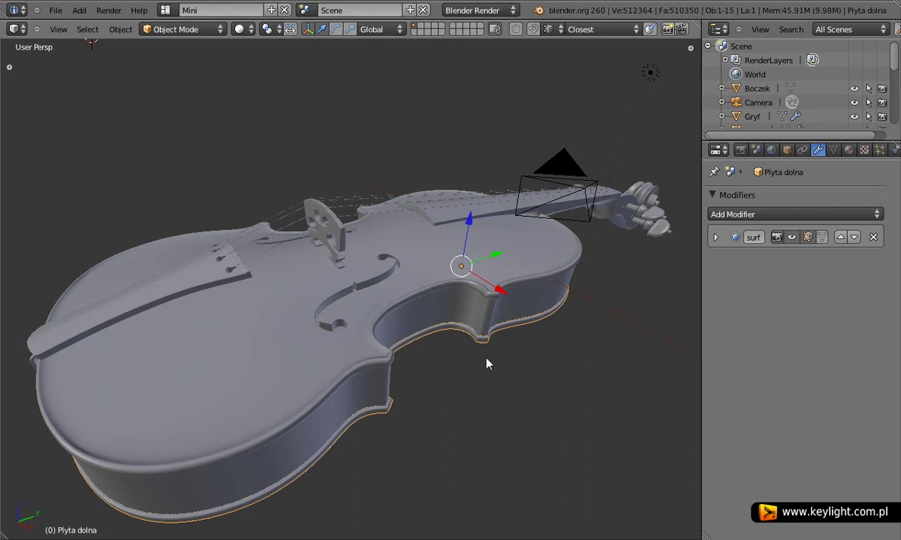
Hide everything except Plyta dolna and toggle its surf subdivision display off and back on
{"action": "key", "text": "shift+h"}
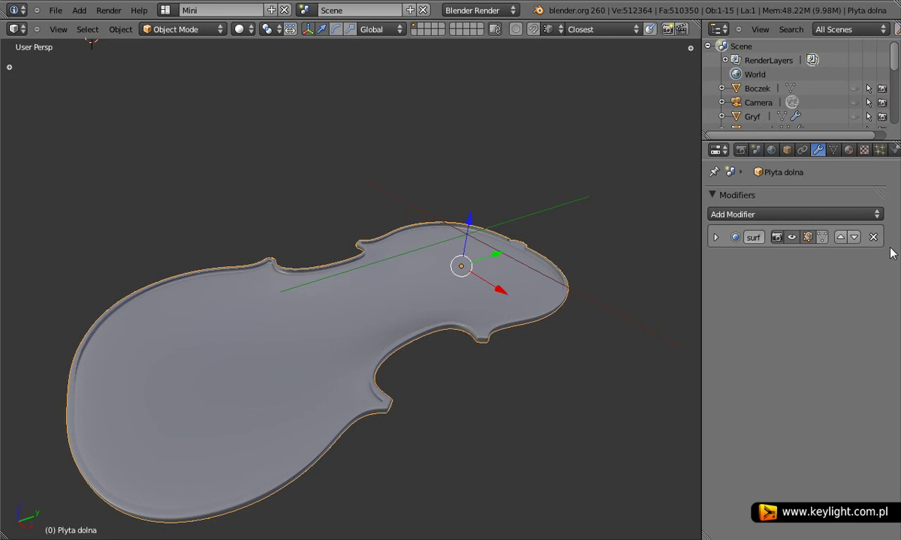
{"action": "left_click", "coordinate": [792, 238]}
{"action": "left_click", "coordinate": [794, 239]}
Split the 3D view in two and make the left pane a UV/Image Editor
{"action": "left_click_drag", "start_coordinate": [707, 135], "coordinate": [753, 174]}
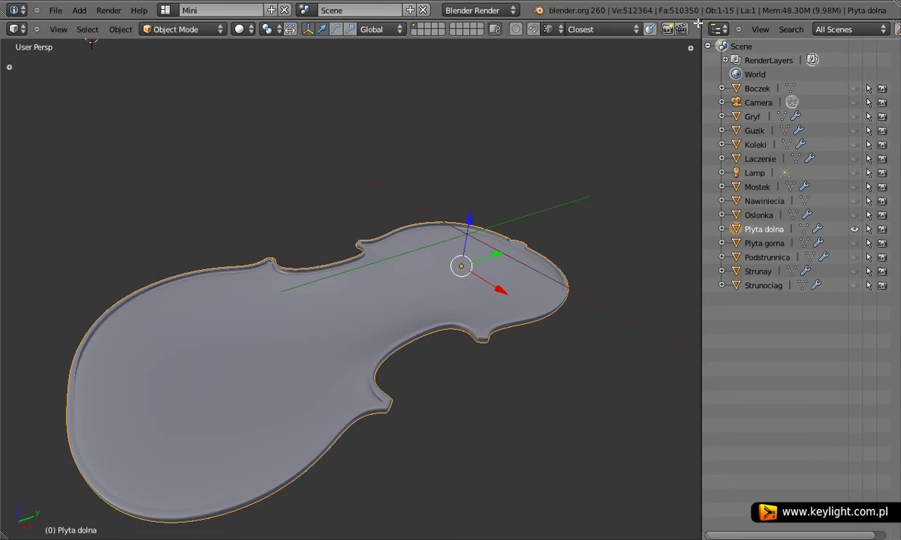
{"action": "left_click_drag", "start_coordinate": [698, 24], "coordinate": [733, 64]}
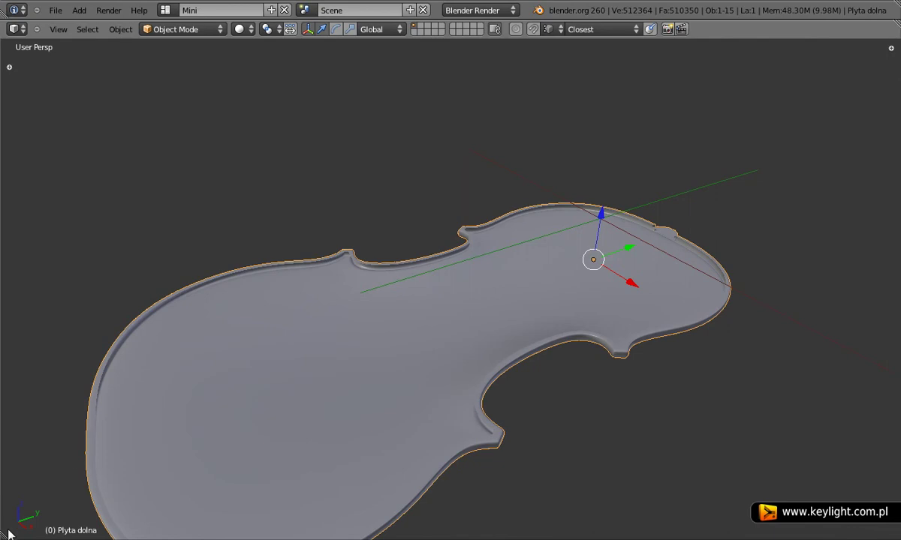
{"action": "left_click_drag", "start_coordinate": [9, 533], "coordinate": [447, 448]}
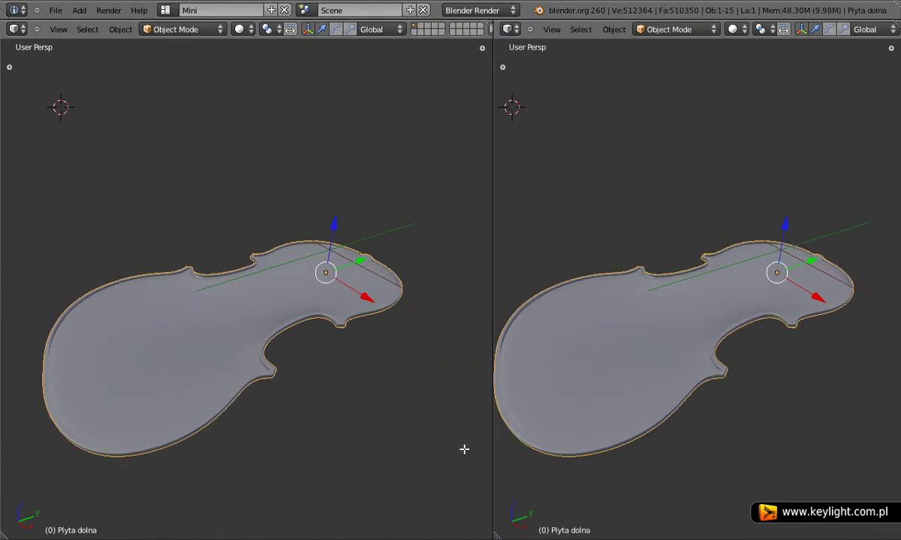
{"action": "left_click", "coordinate": [17, 29]}
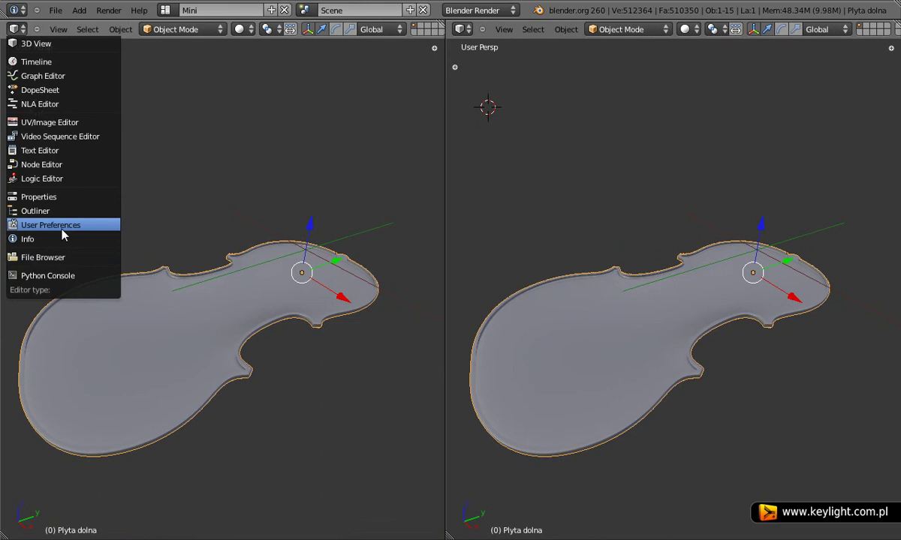
{"action": "left_click", "coordinate": [66, 124]}
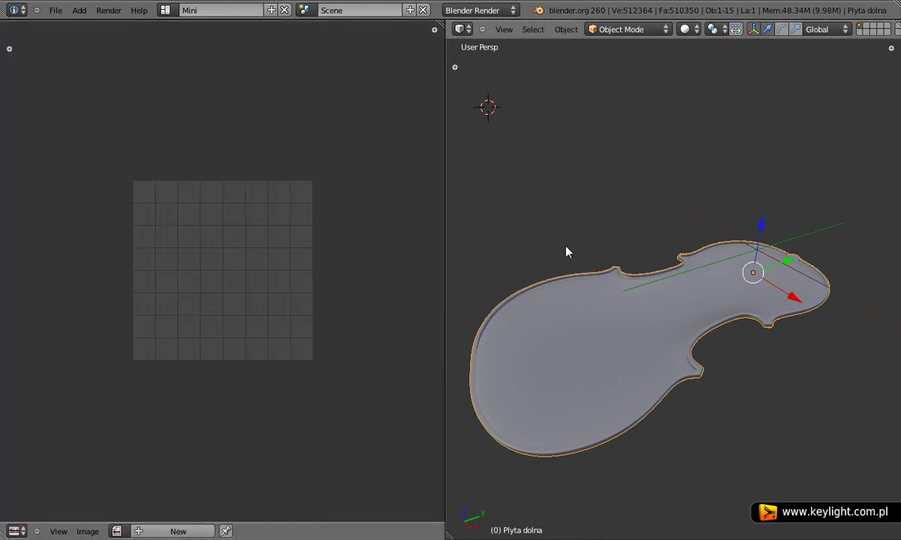
{"action": "scroll", "coordinate": [714, 342], "scroll_direction": "up", "scroll_amount": 3}
{"action": "scroll", "coordinate": [714, 341], "scroll_direction": "down", "scroll_amount": 3}
Switch the 3D view to orthographic and orbit to look along the back plate
{"action": "key", "text": "KP_5"}
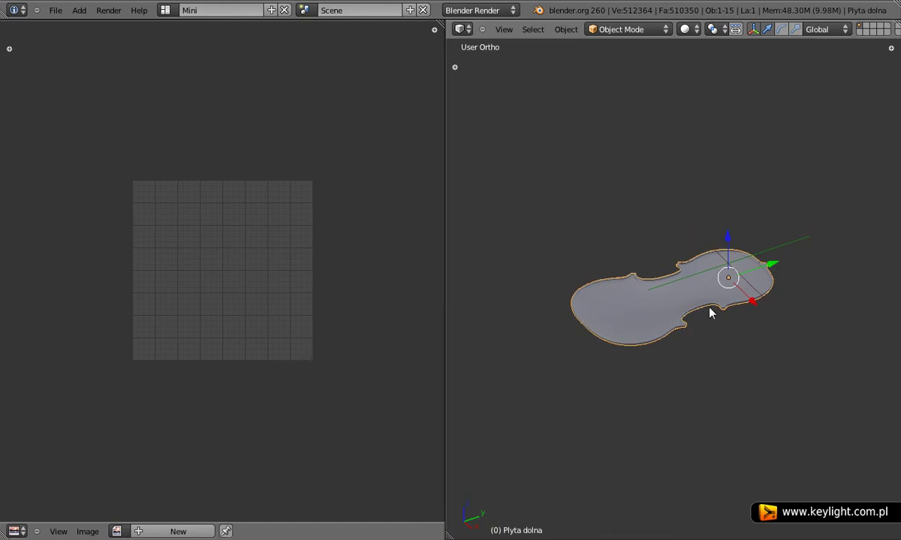
{"action": "scroll", "coordinate": [710, 312], "scroll_direction": "up", "scroll_amount": 2}
{"action": "scroll", "coordinate": [698, 323], "scroll_direction": "up", "scroll_amount": 1}
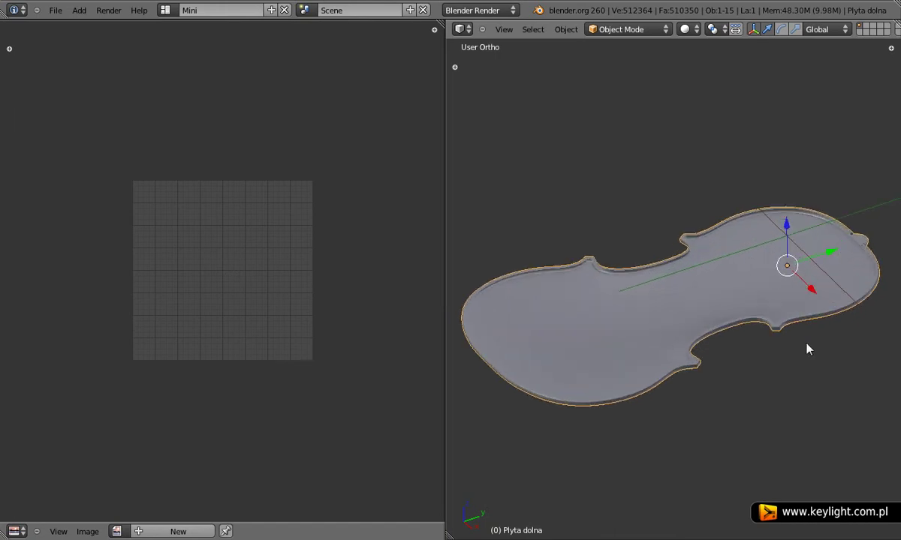
{"action": "mouse_move", "coordinate": [807, 349]}
{"action": "middle_mouse_down"}
{"action": "mouse_move", "coordinate": [629, 309]}
{"action": "mouse_move", "coordinate": [749, 305]}
{"action": "mouse_move", "coordinate": [829, 322]}
{"action": "mouse_move", "coordinate": [792, 338]}
{"action": "mouse_move", "coordinate": [802, 347]}
{"action": "middle_mouse_up"}
Enter Edit Mode, select the whole back plate mesh and Unwrap it
{"action": "key", "text": "Tab"}
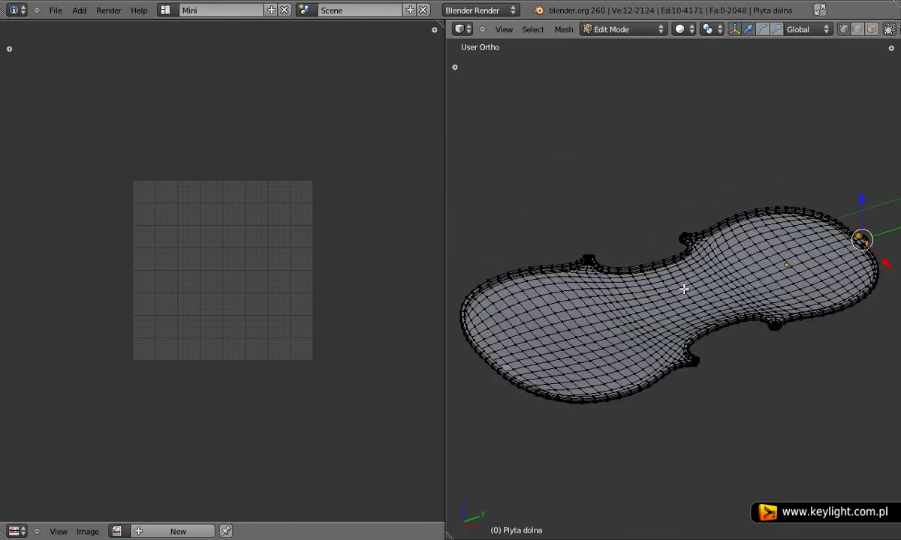
{"action": "key", "text": "a"}
{"action": "key", "text": "a"}
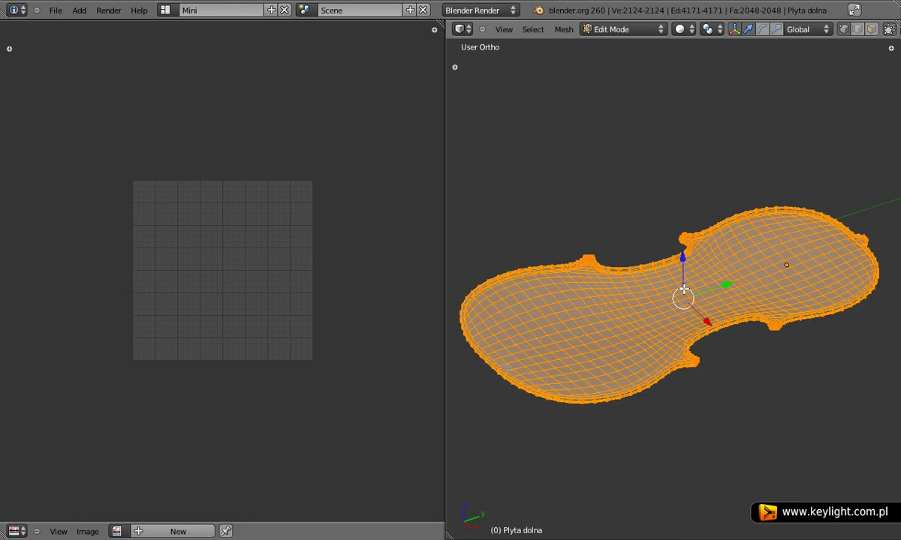
{"action": "key", "text": "u"}
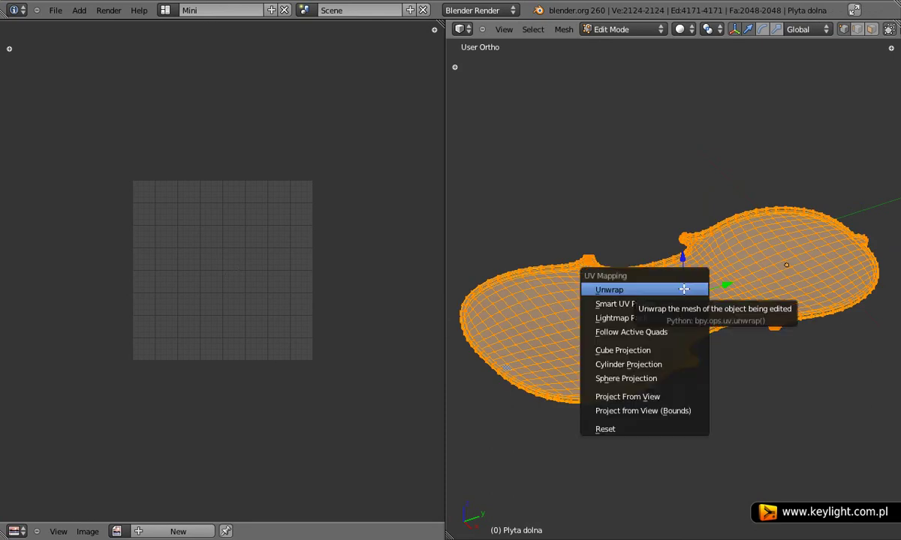
{"action": "left_click", "coordinate": [684, 289]}
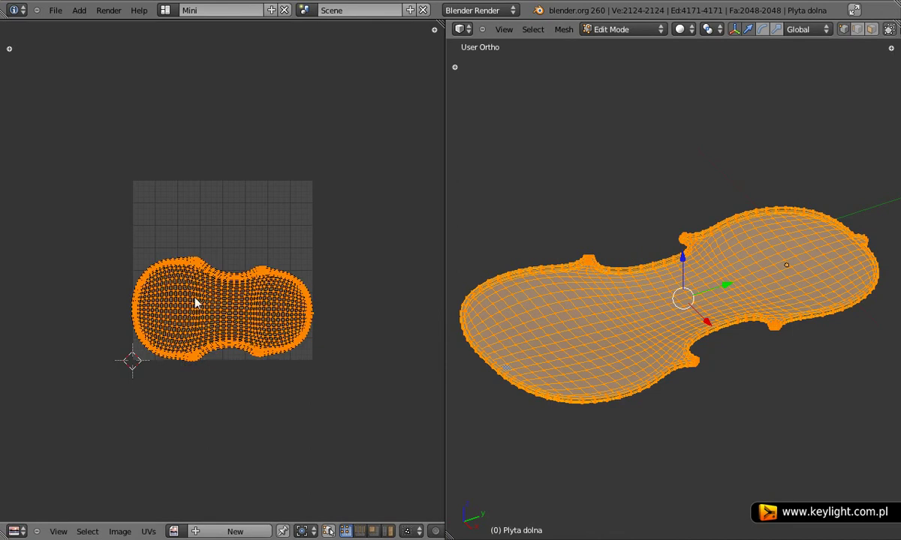
{"action": "scroll", "coordinate": [182, 339], "scroll_direction": "up", "scroll_amount": 2}
{"action": "scroll", "coordinate": [182, 339], "scroll_direction": "up", "scroll_amount": 1}
{"action": "scroll", "coordinate": [182, 339], "scroll_direction": "up", "scroll_amount": 1}
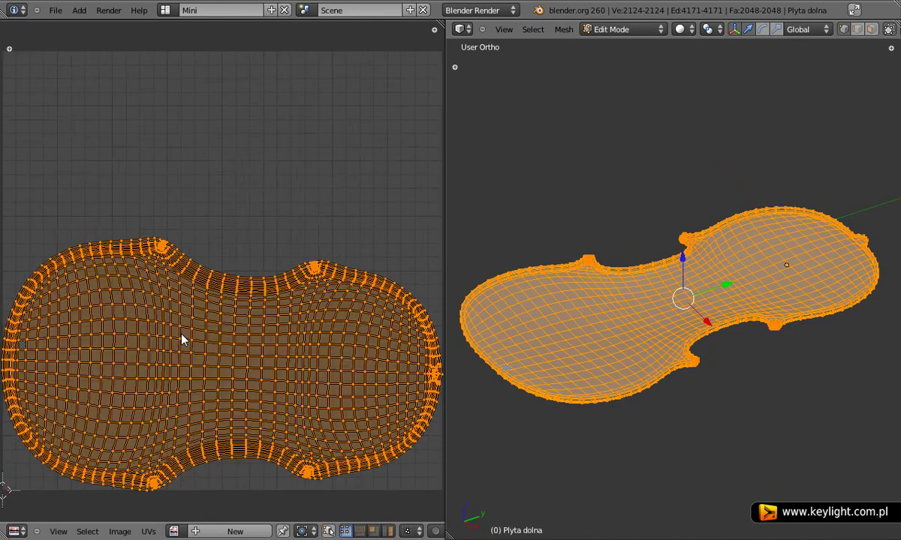
{"action": "scroll", "coordinate": [223, 340], "scroll_direction": "down", "scroll_amount": 1}
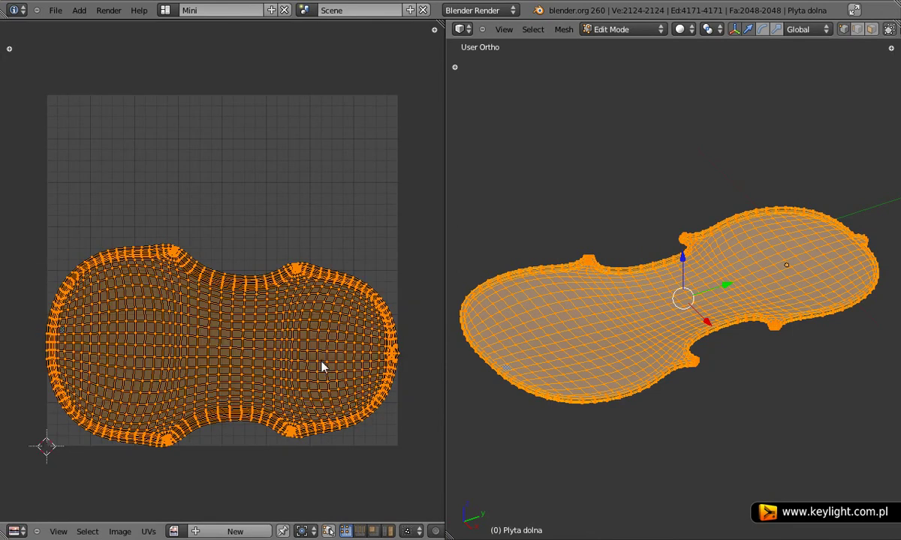
Rotate the UV island 90° upright, then move it onto the grid, shrink slightly and straighten
{"action": "key", "text": "r"}
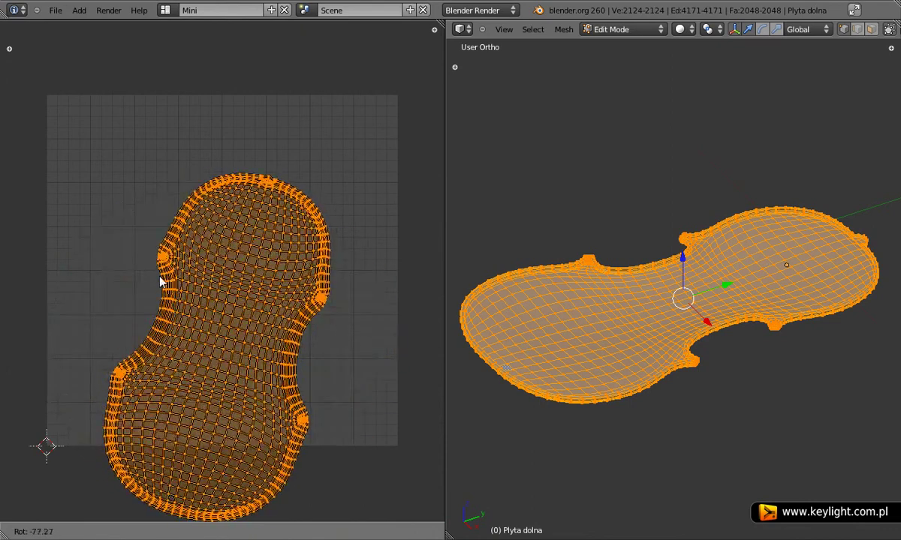
{"action": "type", "text": "90"}
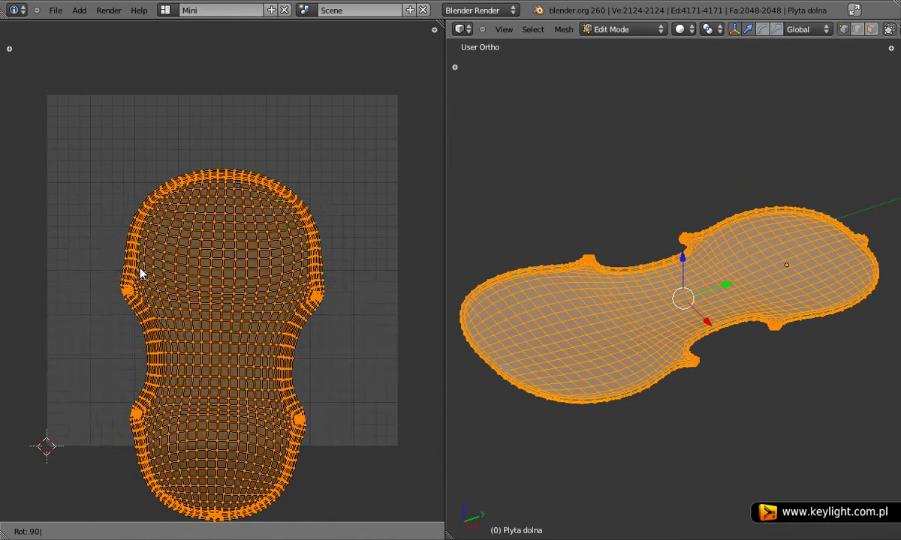
{"action": "key", "text": "BackSpace"}
{"action": "key", "text": "BackSpace"}
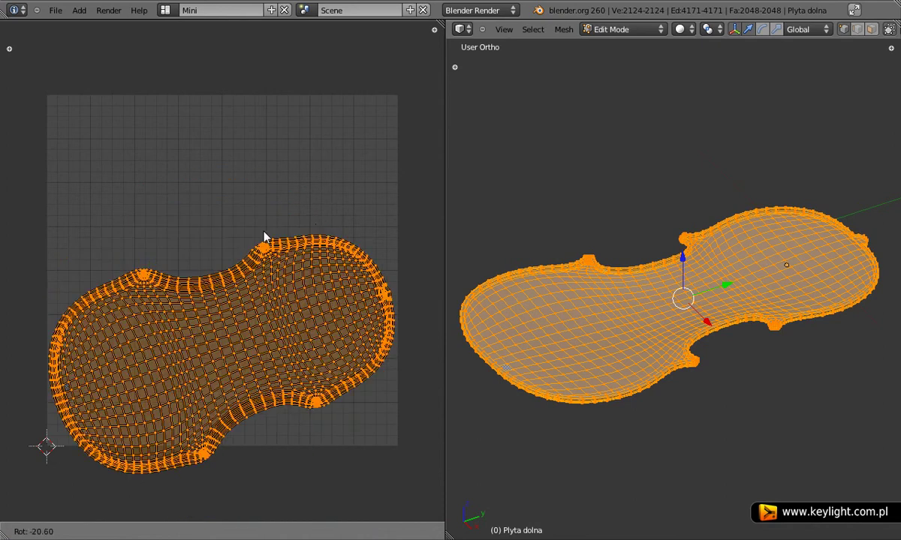
{"action": "type", "text": "0"}
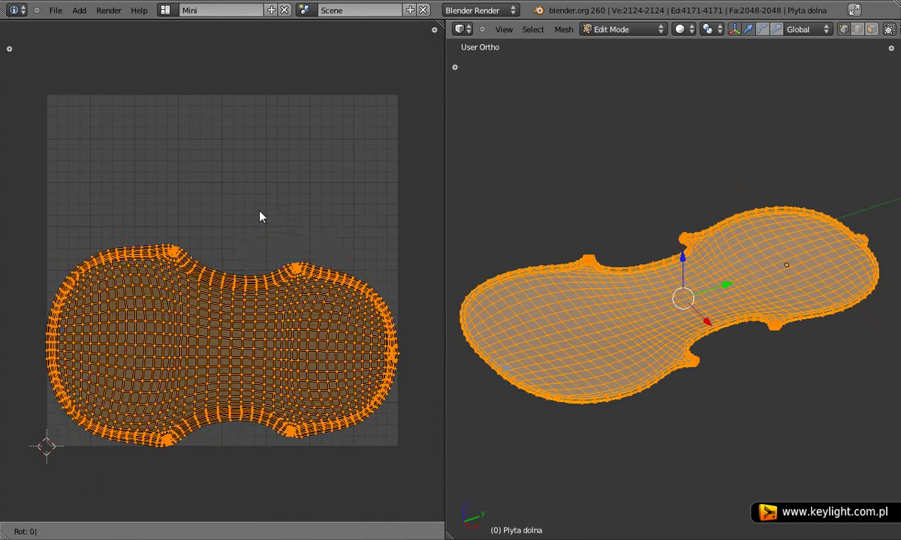
{"action": "type", "text": "-90"}
{"action": "key", "text": "Return"}
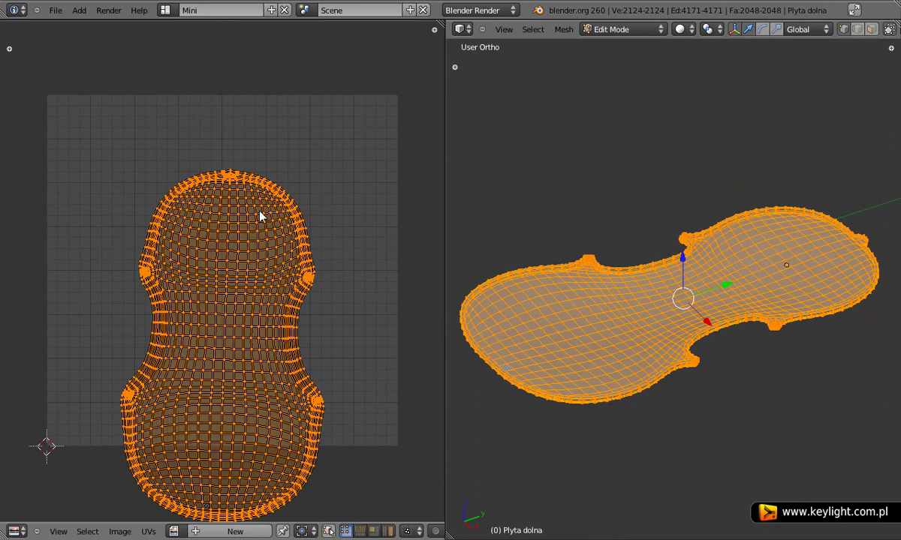
{"action": "key", "text": "g"}
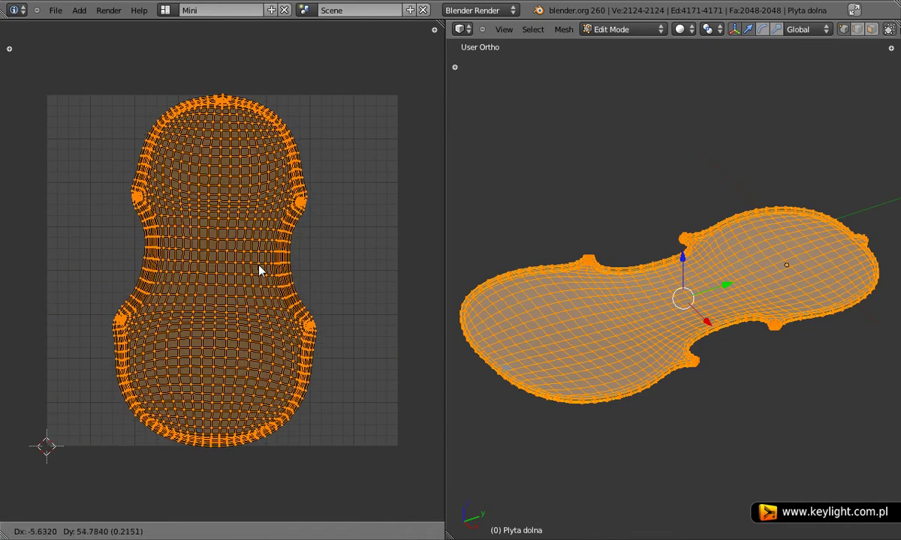
{"action": "left_click", "coordinate": [259, 270]}
{"action": "key", "text": "s"}
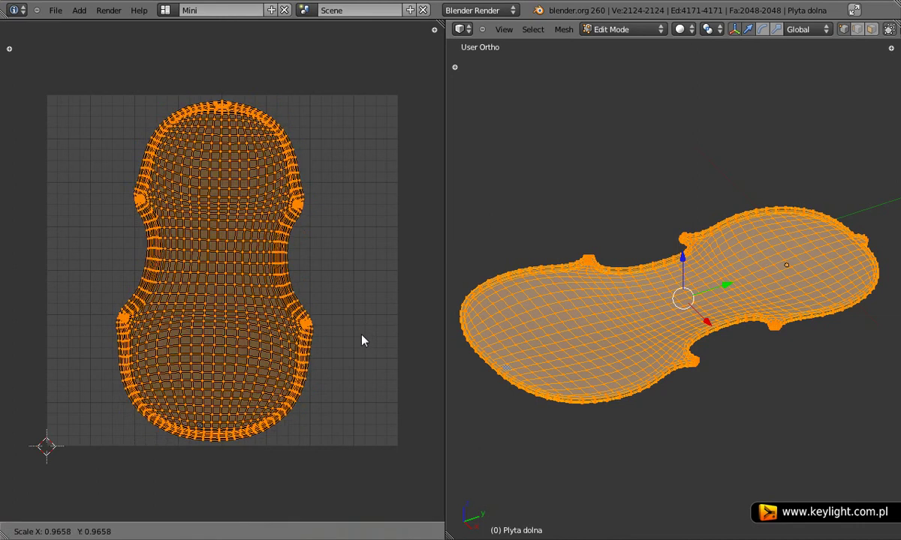
{"action": "left_click", "coordinate": [361, 339]}
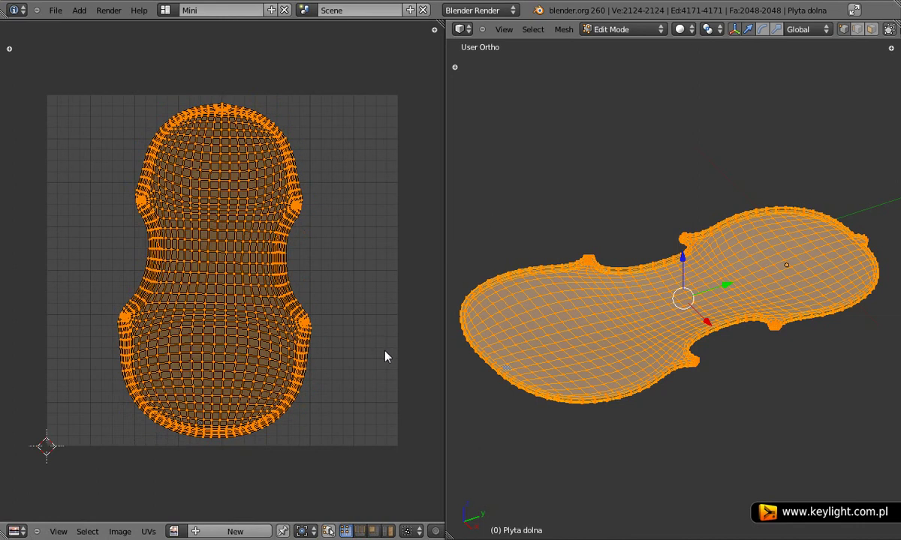
{"action": "key", "text": "r"}
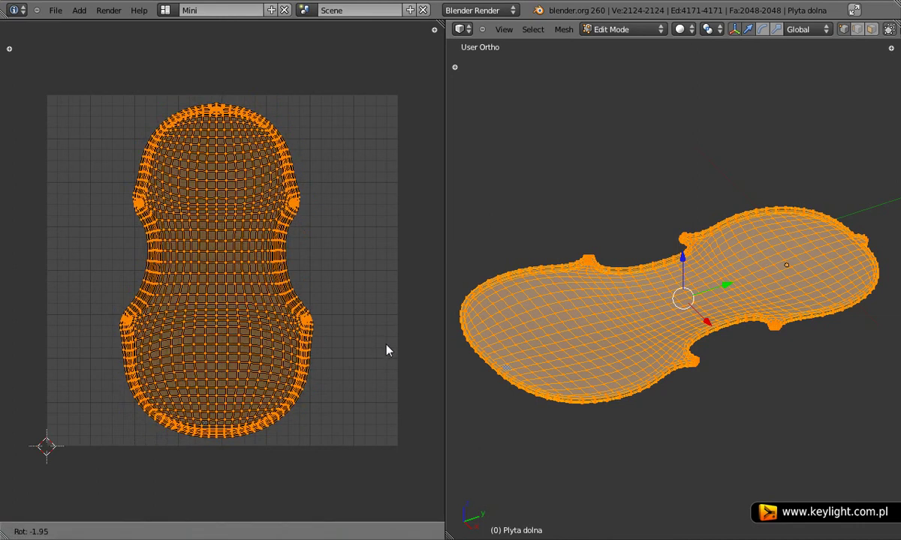
{"action": "left_click", "coordinate": [387, 350]}
{"action": "scroll", "coordinate": [228, 297], "scroll_direction": "up", "scroll_amount": 1}
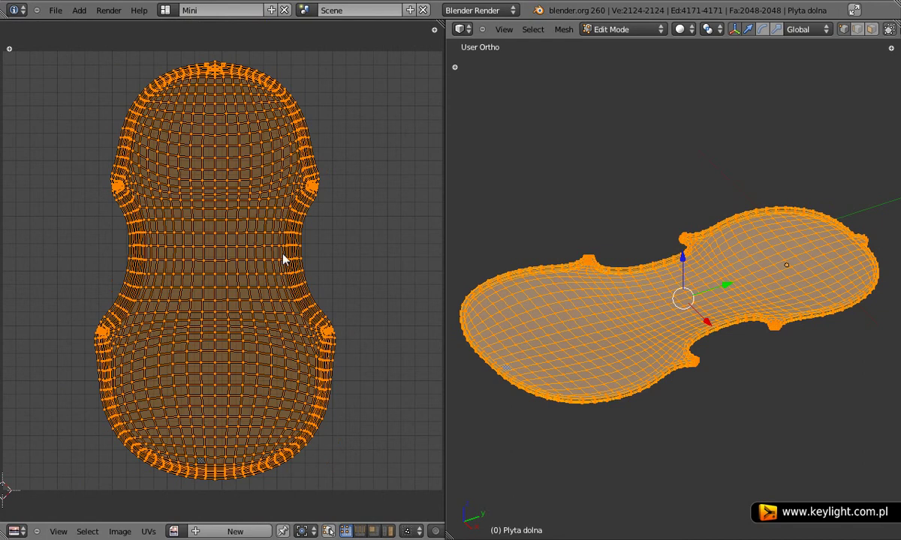
Enable Stretch (Angle) colouring and set the UV edge draw type to Dash
{"action": "key", "text": "n"}
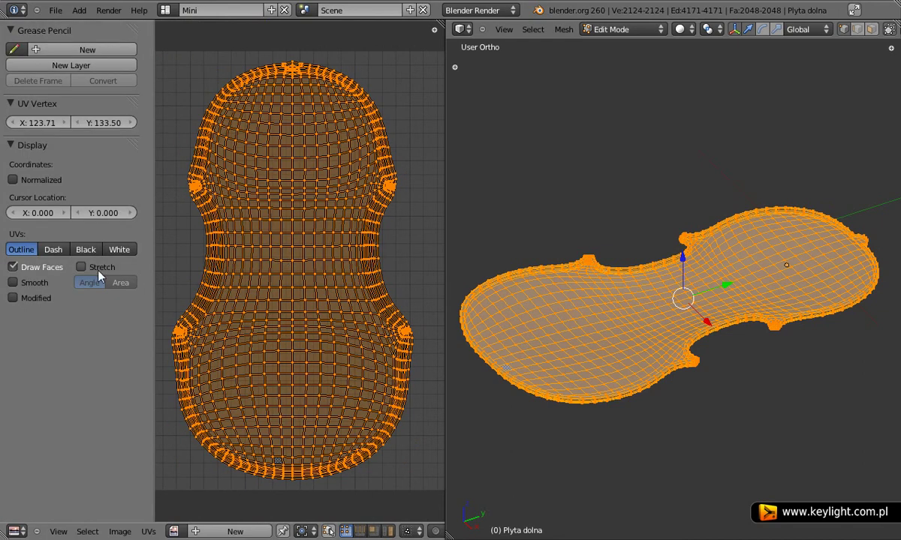
{"action": "left_click", "coordinate": [99, 271]}
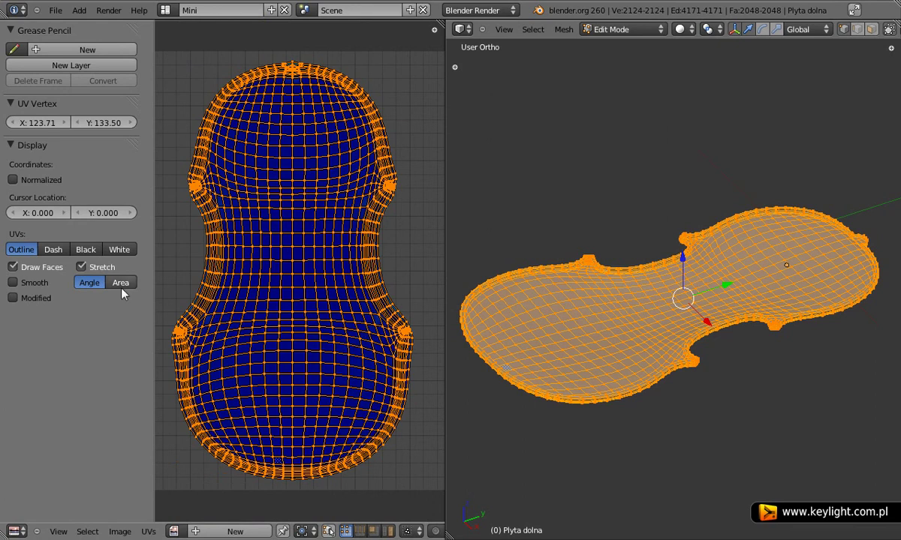
{"action": "left_click", "coordinate": [52, 251]}
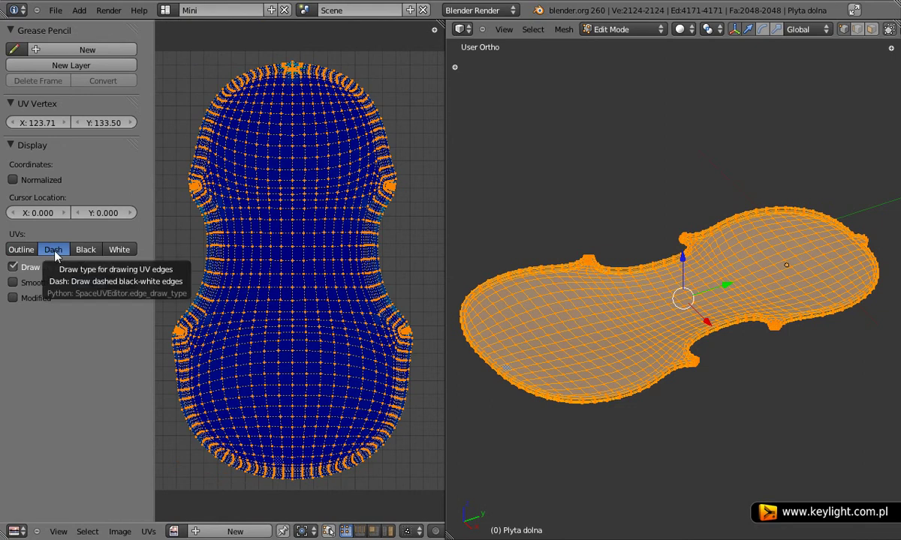
{"action": "left_click", "coordinate": [85, 250]}
{"action": "left_click", "coordinate": [54, 250]}
{"action": "left_click", "coordinate": [86, 249]}
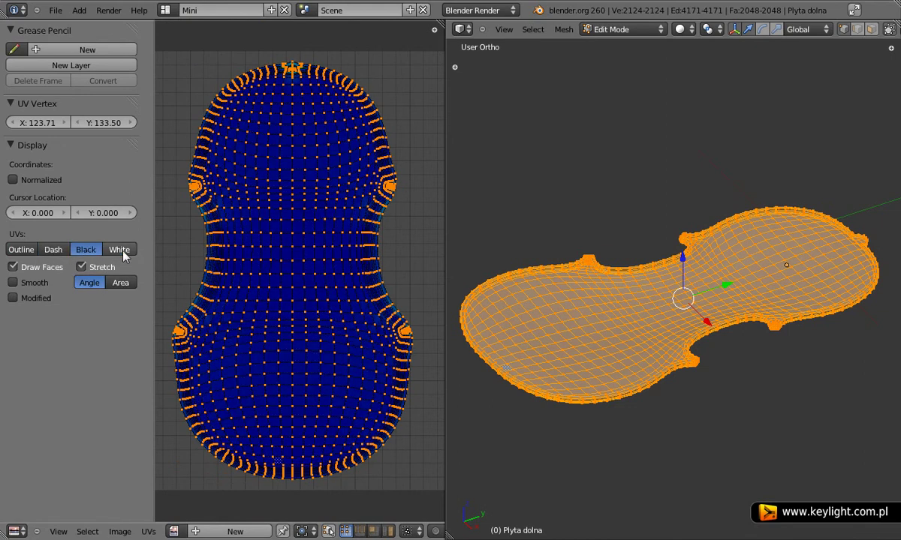
{"action": "left_click", "coordinate": [122, 252]}
{"action": "left_click", "coordinate": [54, 250]}
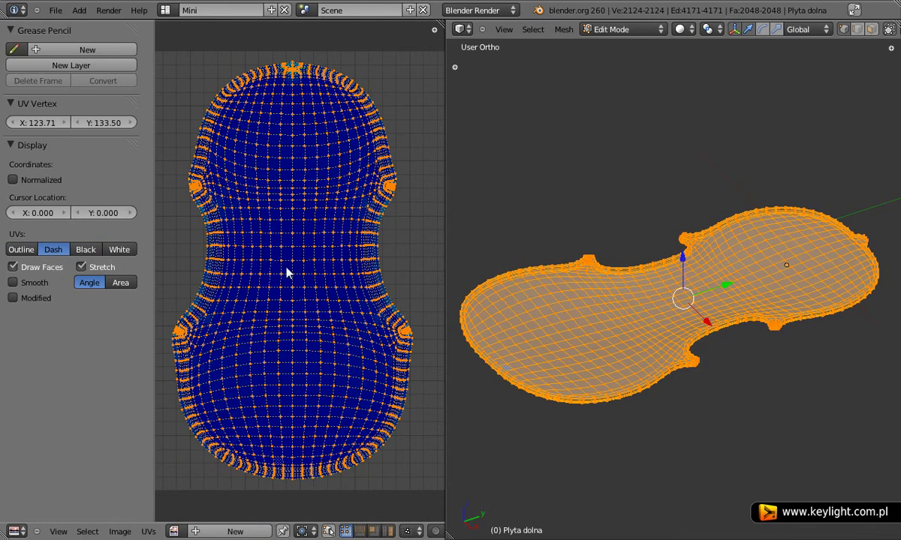
{"action": "key", "text": "n"}
Zoom and pan over the island to inspect stretching at the top and corner notches
{"action": "scroll", "coordinate": [227, 255], "scroll_direction": "up", "scroll_amount": 3}
{"action": "scroll", "coordinate": [241, 101], "scroll_direction": "up", "scroll_amount": 4}
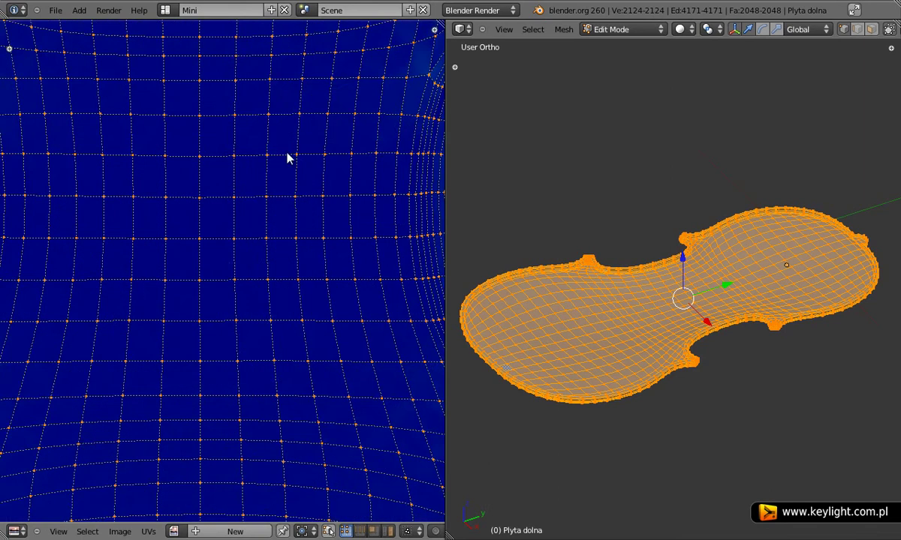
{"action": "scroll", "coordinate": [287, 158], "scroll_direction": "down", "scroll_amount": 3}
{"action": "scroll", "coordinate": [261, 95], "scroll_direction": "down", "scroll_amount": 2}
{"action": "middle_click_drag", "start_coordinate": [261, 95], "coordinate": [268, 234]}
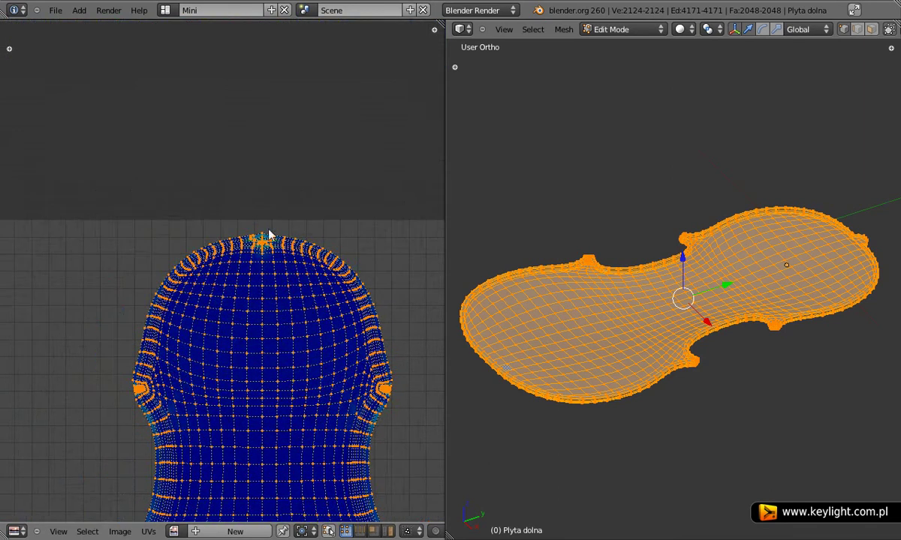
{"action": "scroll", "coordinate": [269, 234], "scroll_direction": "up", "scroll_amount": 4}
{"action": "scroll", "coordinate": [338, 184], "scroll_direction": "down", "scroll_amount": 1}
{"action": "scroll", "coordinate": [238, 246], "scroll_direction": "down", "scroll_amount": 1}
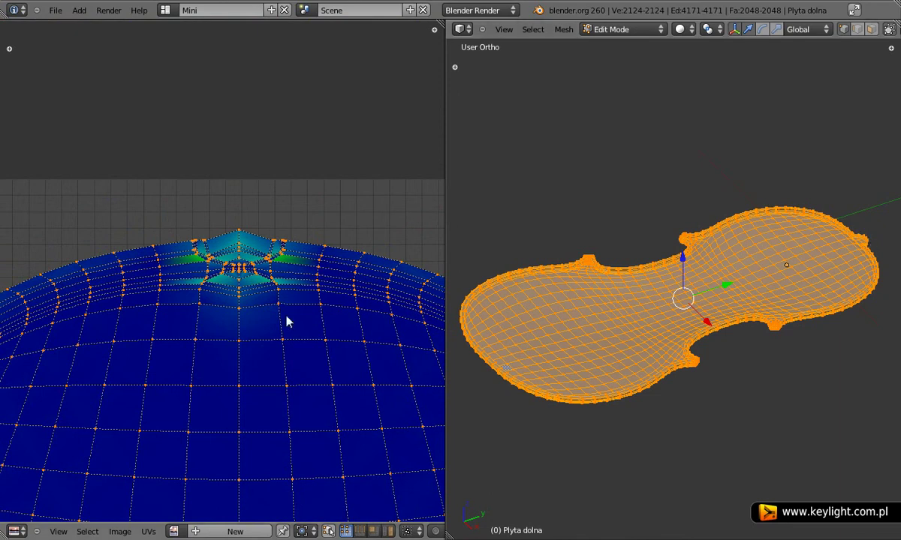
{"action": "scroll", "coordinate": [221, 424], "scroll_direction": "down", "scroll_amount": 2}
{"action": "scroll", "coordinate": [151, 315], "scroll_direction": "up", "scroll_amount": 4}
{"action": "scroll", "coordinate": [127, 201], "scroll_direction": "up", "scroll_amount": 2}
{"action": "scroll", "coordinate": [150, 261], "scroll_direction": "up", "scroll_amount": 1}
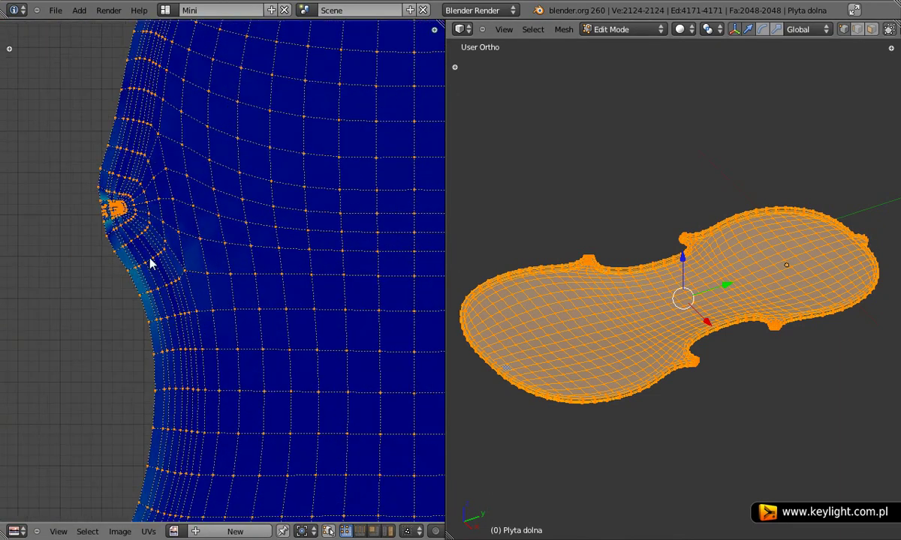
{"action": "scroll", "coordinate": [148, 257], "scroll_direction": "down", "scroll_amount": 2}
{"action": "scroll", "coordinate": [260, 142], "scroll_direction": "up", "scroll_amount": 2}
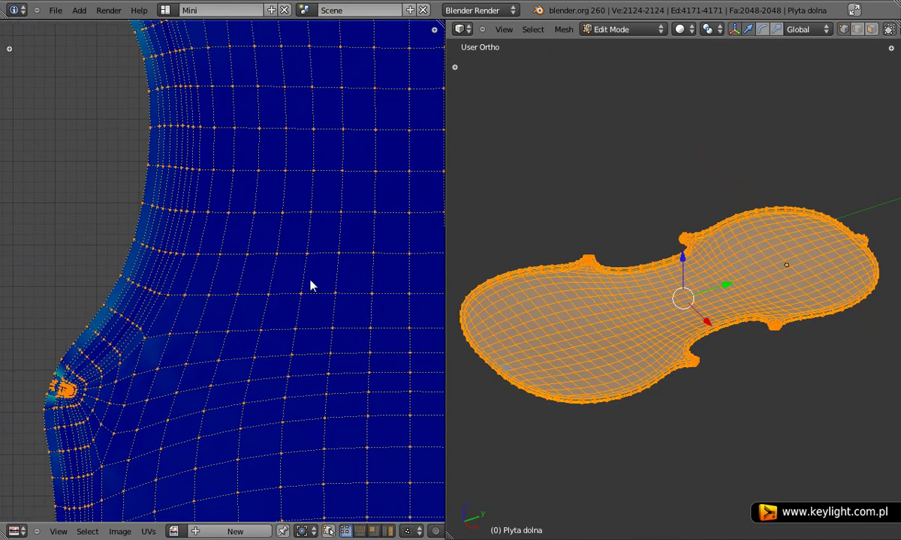
{"action": "scroll", "coordinate": [312, 286], "scroll_direction": "down", "scroll_amount": 3}
{"action": "scroll", "coordinate": [289, 275], "scroll_direction": "up", "scroll_amount": 3}
{"action": "scroll", "coordinate": [270, 360], "scroll_direction": "down", "scroll_amount": 2}
{"action": "middle_click_drag", "start_coordinate": [282, 423], "coordinate": [235, 201]}
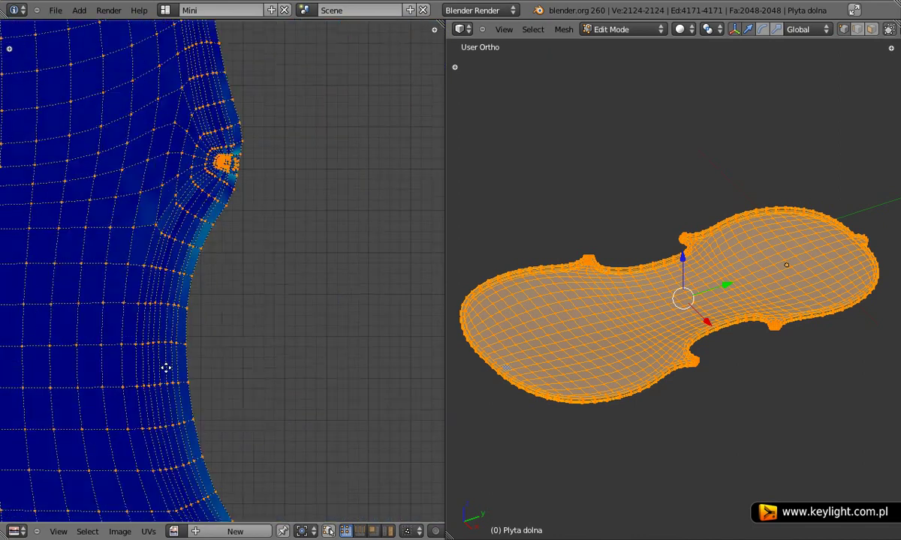
{"action": "scroll", "coordinate": [297, 320], "scroll_direction": "up", "scroll_amount": 2}
{"action": "scroll", "coordinate": [234, 217], "scroll_direction": "down", "scroll_amount": 3}
{"action": "mouse_move", "coordinate": [154, 277]}
{"action": "middle_mouse_down"}
{"action": "mouse_move", "coordinate": [285, 173]}
{"action": "mouse_move", "coordinate": [276, 185]}
{"action": "middle_mouse_up"}
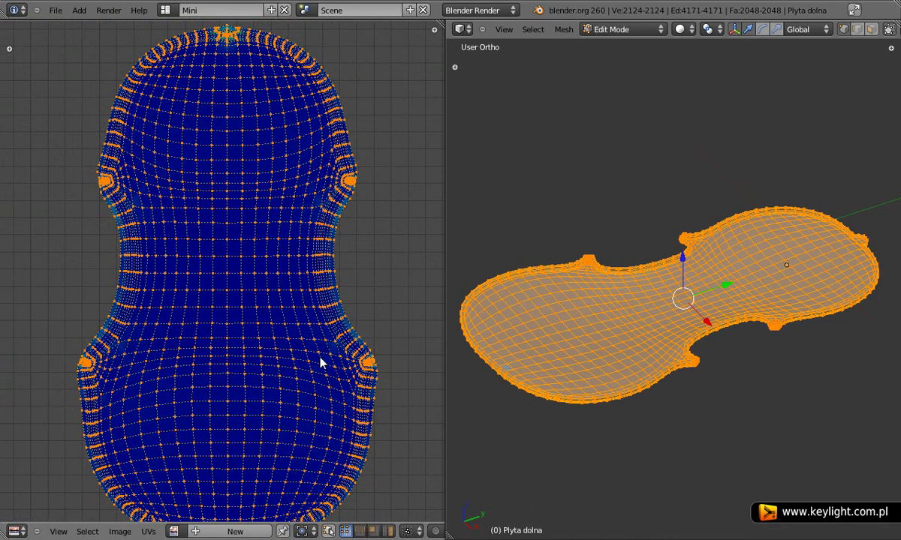
Create a 1024×1024 UV Test Grid image named 'Test Grid' and zoom the UV view to fit
{"action": "left_click", "coordinate": [235, 531]}
{"action": "left_click", "coordinate": [277, 400]}
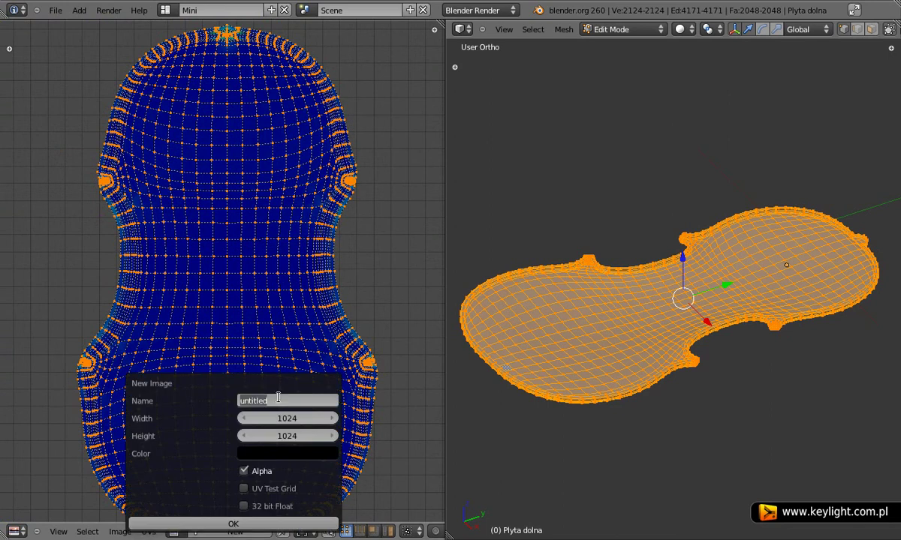
{"action": "type", "text": "T"}
{"action": "type", "text": "est"}
{"action": "type", "text": " G"}
{"action": "type", "text": "ri"}
{"action": "type", "text": "d"}
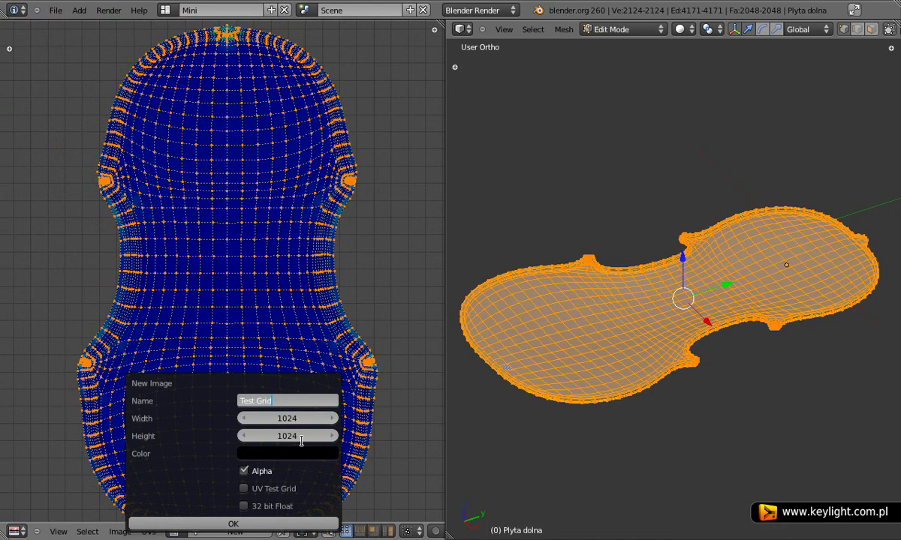
{"action": "key", "text": "Return"}
{"action": "left_click", "coordinate": [244, 490]}
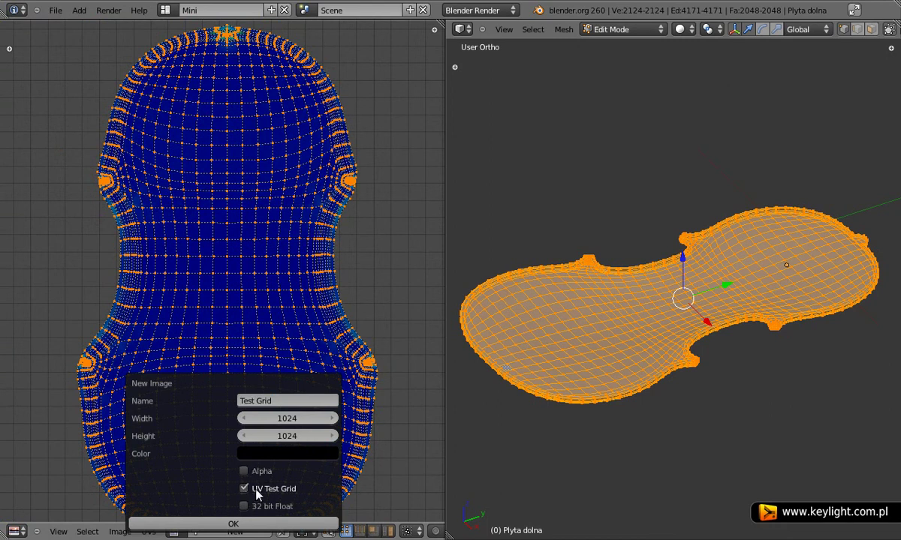
{"action": "left_click", "coordinate": [272, 525]}
{"action": "scroll", "coordinate": [295, 284], "scroll_direction": "down", "scroll_amount": 3}
{"action": "scroll", "coordinate": [295, 284], "scroll_direction": "down", "scroll_amount": 4}
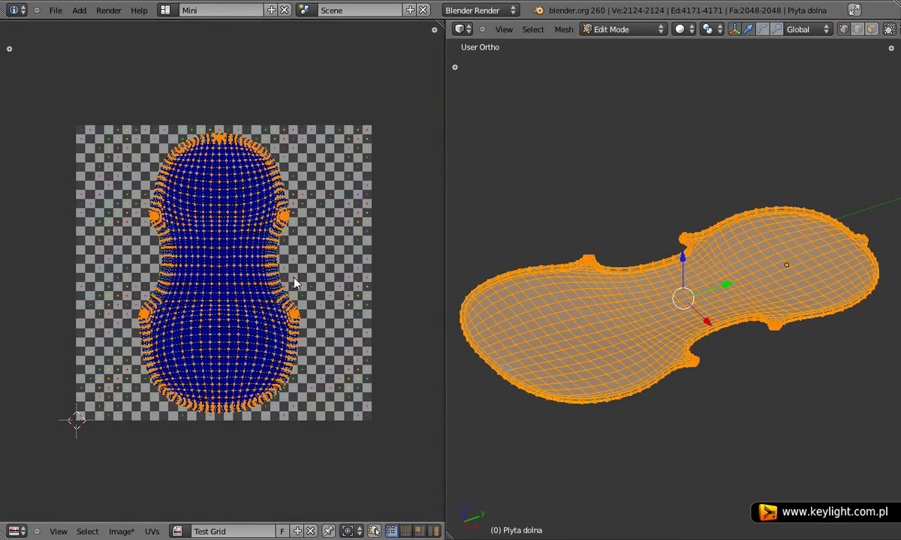
{"action": "scroll", "coordinate": [237, 278], "scroll_direction": "up", "scroll_amount": 3}
{"action": "scroll", "coordinate": [236, 278], "scroll_direction": "down", "scroll_amount": 1}
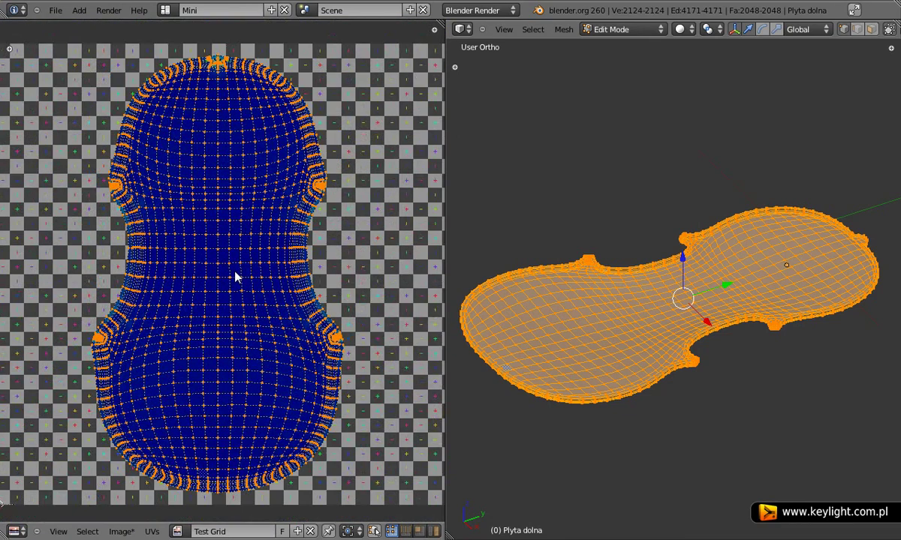
Enable Textured Solid in the 3D view's Display panel so the plate shows the checker grid
{"action": "key", "text": "n"}
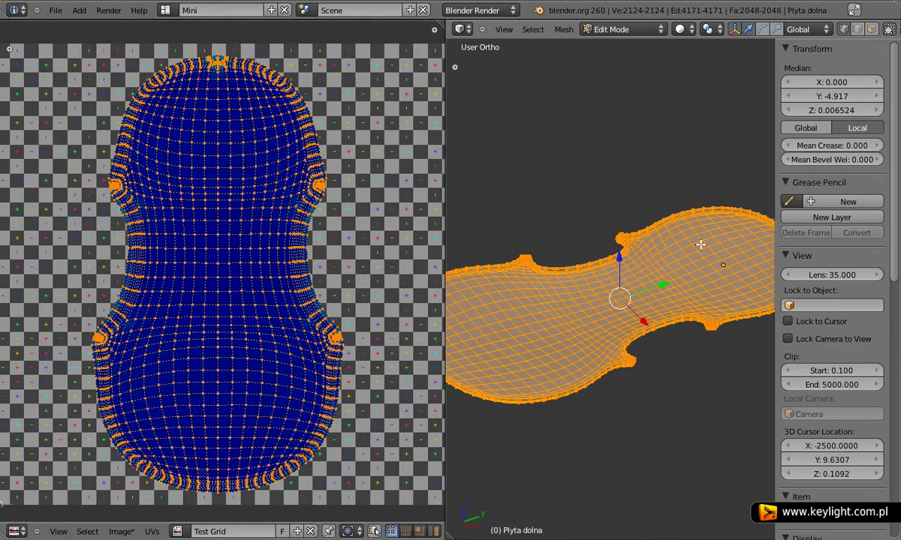
{"action": "scroll", "coordinate": [792, 254], "scroll_direction": "down", "scroll_amount": 4}
{"action": "scroll", "coordinate": [788, 256], "scroll_direction": "down", "scroll_amount": 6}
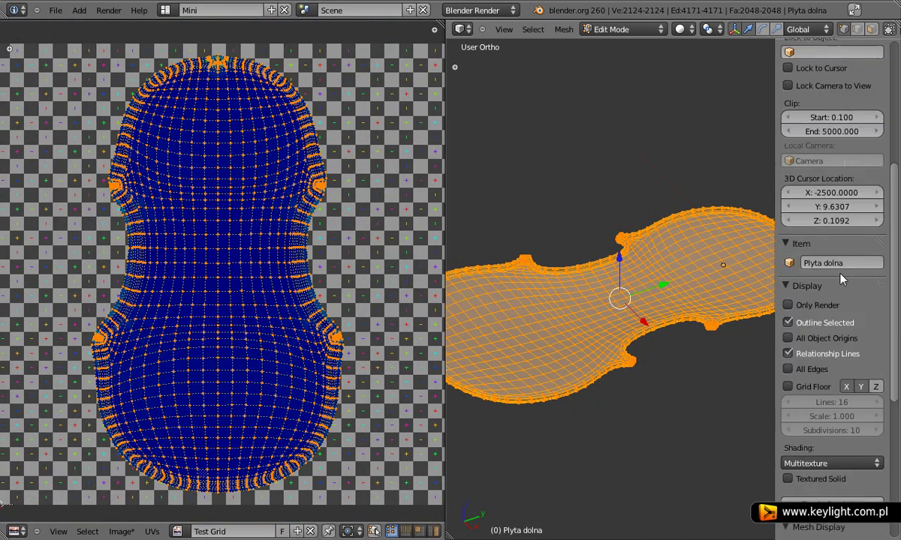
{"action": "scroll", "coordinate": [841, 279], "scroll_direction": "down", "scroll_amount": 5}
{"action": "scroll", "coordinate": [841, 279], "scroll_direction": "down", "scroll_amount": 2}
{"action": "scroll", "coordinate": [841, 279], "scroll_direction": "down", "scroll_amount": 3}
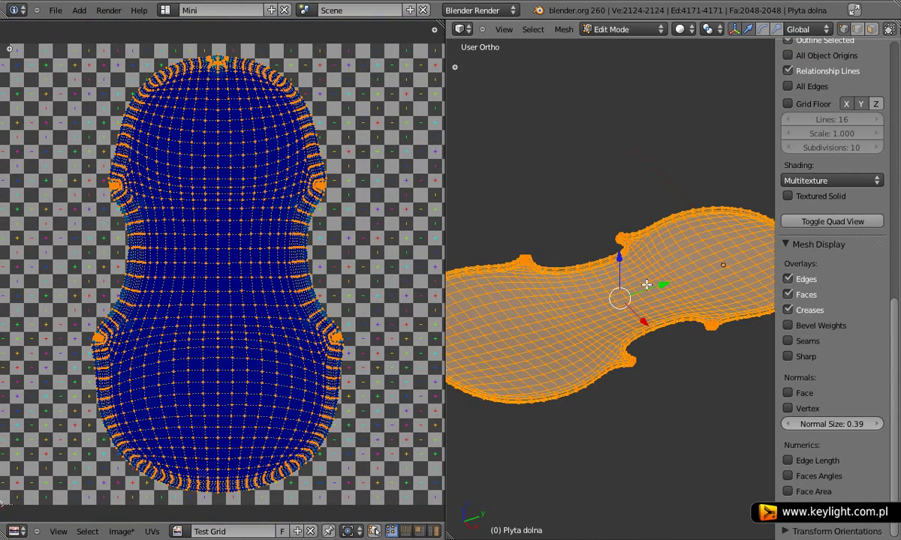
{"action": "scroll", "coordinate": [660, 291], "scroll_direction": "up", "scroll_amount": 2}
{"action": "scroll", "coordinate": [661, 290], "scroll_direction": "down", "scroll_amount": 2}
{"action": "scroll", "coordinate": [804, 258], "scroll_direction": "up", "scroll_amount": 5}
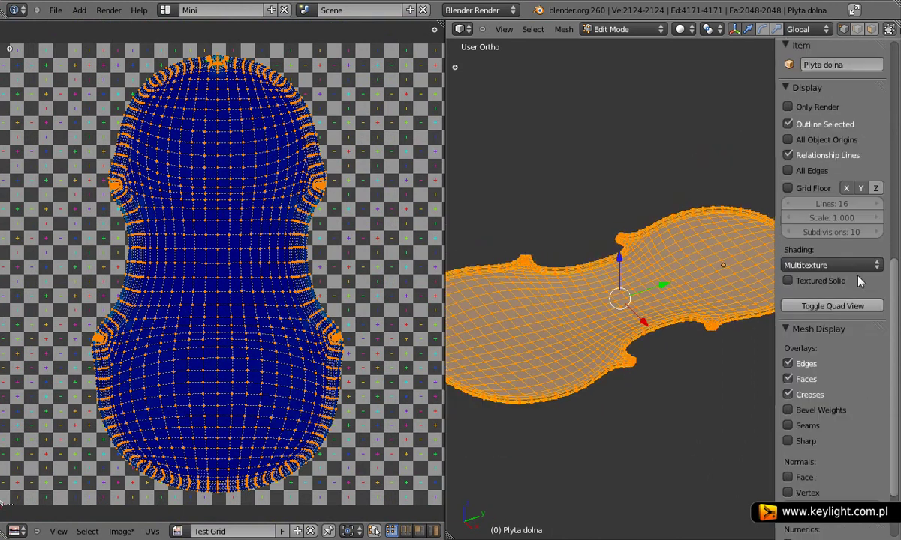
{"action": "scroll", "coordinate": [847, 202], "scroll_direction": "up", "scroll_amount": 2}
{"action": "left_click", "coordinate": [810, 311]}
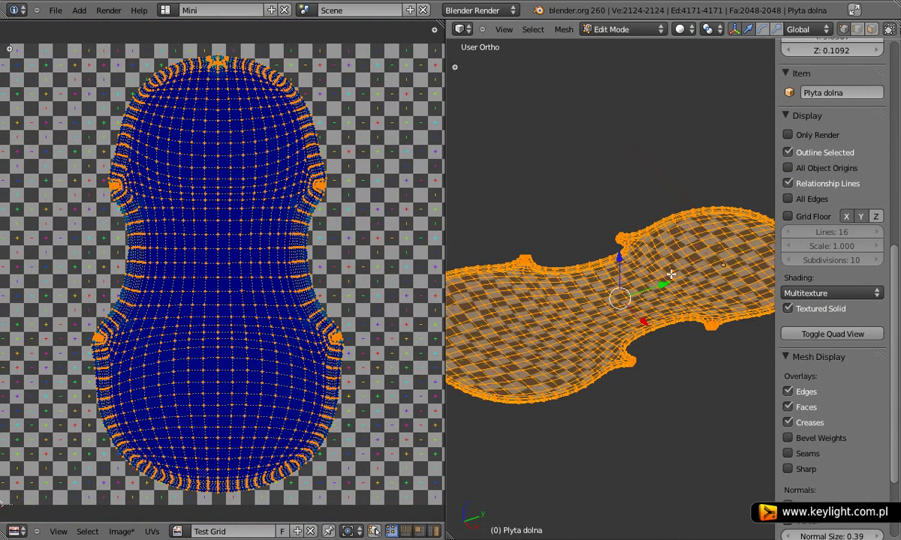
{"action": "key", "text": "n"}
Deselect the whole mesh and return the back plate to Object Mode
{"action": "mouse_move", "coordinate": [680, 259]}
{"action": "middle_mouse_down"}
{"action": "mouse_move", "coordinate": [773, 267]}
{"action": "mouse_move", "coordinate": [782, 246]}
{"action": "mouse_move", "coordinate": [814, 327]}
{"action": "mouse_move", "coordinate": [739, 219]}
{"action": "middle_mouse_up"}
{"action": "key", "text": "a"}
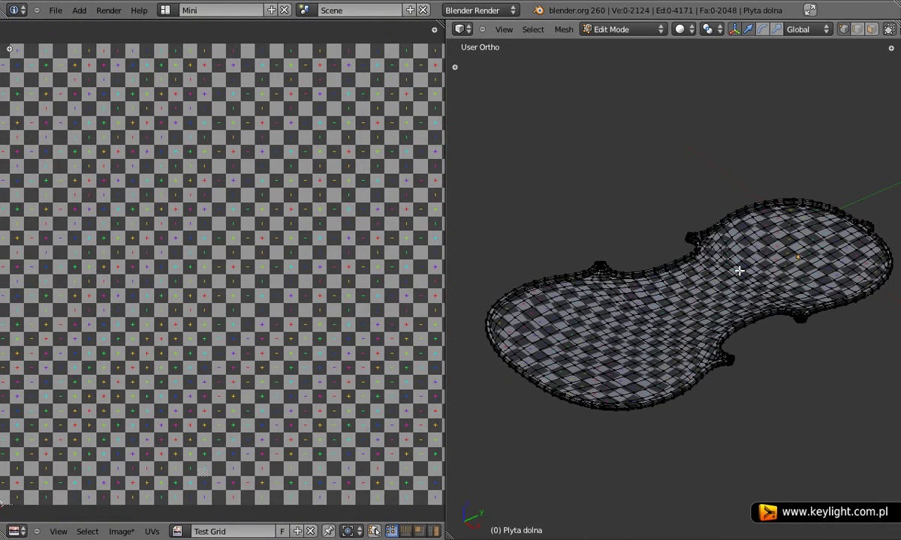
{"action": "key", "text": "Tab"}
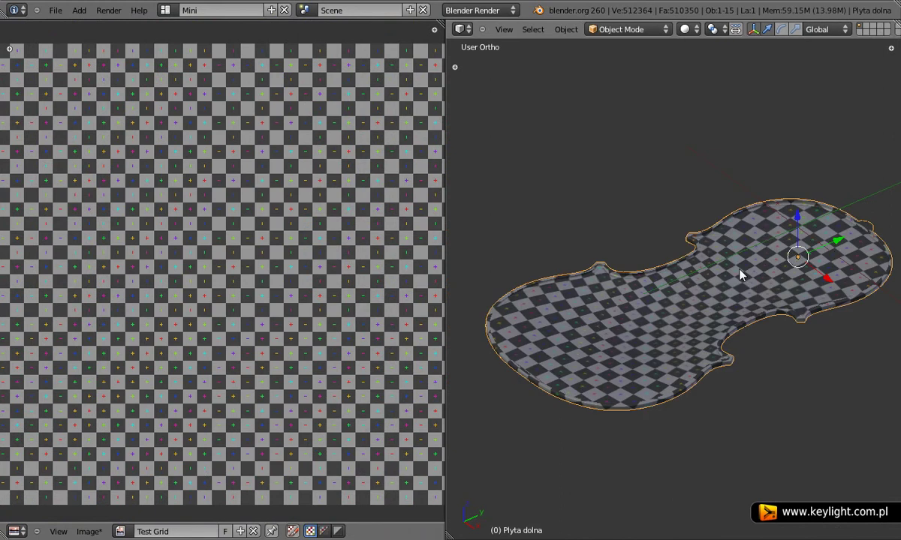
Maximize the 3D viewport and zoom in on the checker-textured violin plate
{"action": "scroll", "coordinate": [740, 275], "scroll_direction": "down", "scroll_amount": 2}
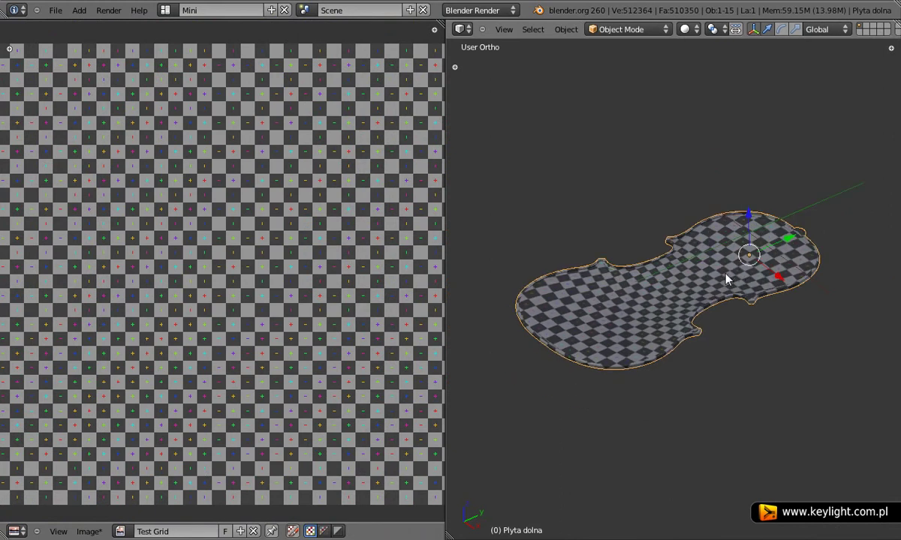
{"action": "key", "text": "ctrl+Up"}
{"action": "scroll", "coordinate": [567, 281], "scroll_direction": "up", "scroll_amount": 2}
{"action": "scroll", "coordinate": [509, 305], "scroll_direction": "up", "scroll_amount": 2}
{"action": "scroll", "coordinate": [517, 324], "scroll_direction": "down", "scroll_amount": 2}
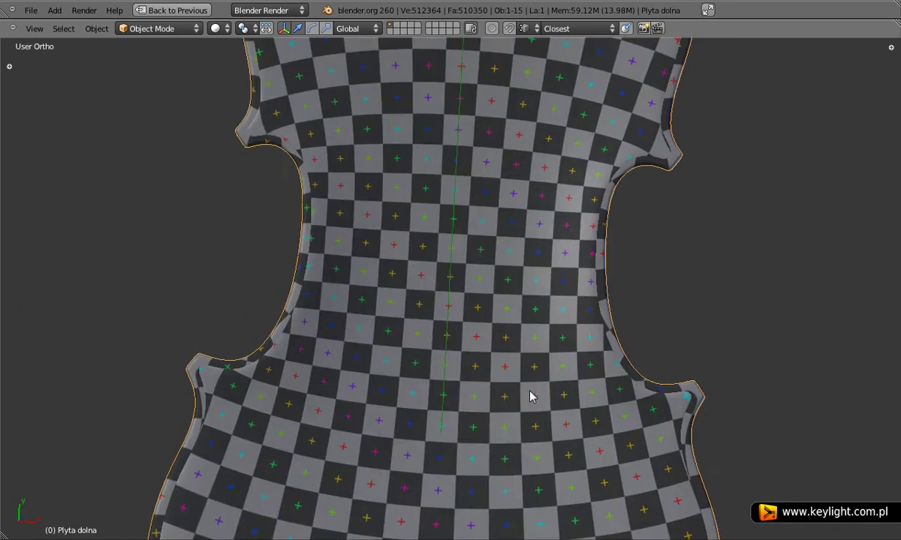
{"action": "scroll", "coordinate": [531, 395], "scroll_direction": "down", "scroll_amount": 2}
{"action": "scroll", "coordinate": [528, 355], "scroll_direction": "down", "scroll_amount": 2}
{"action": "scroll", "coordinate": [501, 227], "scroll_direction": "down", "scroll_amount": 1}
Orbit the plate from oblique, top-down and side-on angles to check the checker squares
{"action": "mouse_move", "coordinate": [502, 259]}
{"action": "middle_mouse_down"}
{"action": "mouse_move", "coordinate": [519, 398]}
{"action": "mouse_move", "coordinate": [469, 177]}
{"action": "mouse_move", "coordinate": [486, 232]}
{"action": "mouse_move", "coordinate": [692, 218]}
{"action": "mouse_move", "coordinate": [720, 191]}
{"action": "mouse_move", "coordinate": [251, 267]}
{"action": "mouse_move", "coordinate": [296, 298]}
{"action": "mouse_move", "coordinate": [583, 225]}
{"action": "mouse_move", "coordinate": [552, 146]}
{"action": "middle_mouse_up"}
{"action": "scroll", "coordinate": [510, 351], "scroll_direction": "up", "scroll_amount": 2}
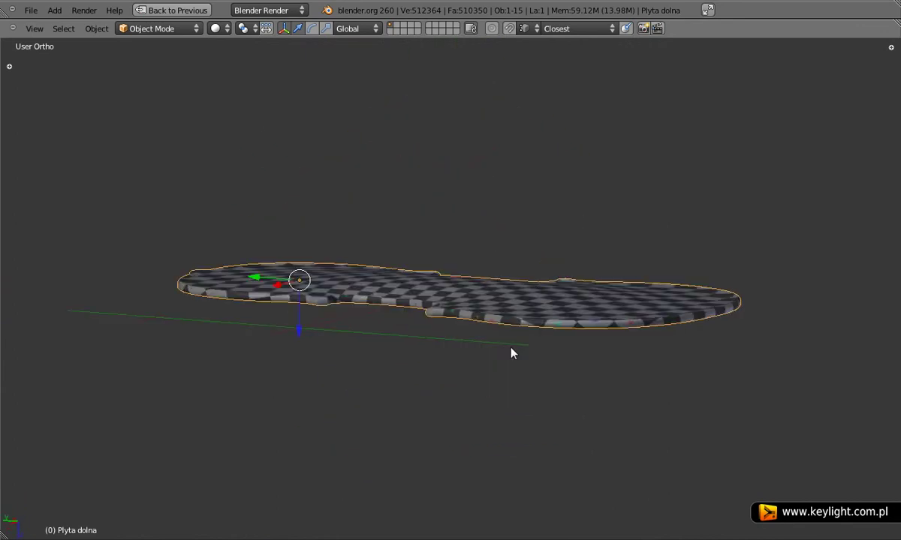
{"action": "scroll", "coordinate": [503, 341], "scroll_direction": "up", "scroll_amount": 5}
{"action": "mouse_move", "coordinate": [483, 361]}
{"action": "middle_mouse_down"}
{"action": "mouse_move", "coordinate": [550, 359]}
{"action": "mouse_move", "coordinate": [654, 316]}
{"action": "mouse_move", "coordinate": [674, 322]}
{"action": "mouse_move", "coordinate": [424, 291]}
{"action": "middle_mouse_up"}
{"action": "scroll", "coordinate": [550, 359], "scroll_direction": "down", "scroll_amount": 2}
{"action": "scroll", "coordinate": [674, 322], "scroll_direction": "up", "scroll_amount": 2}
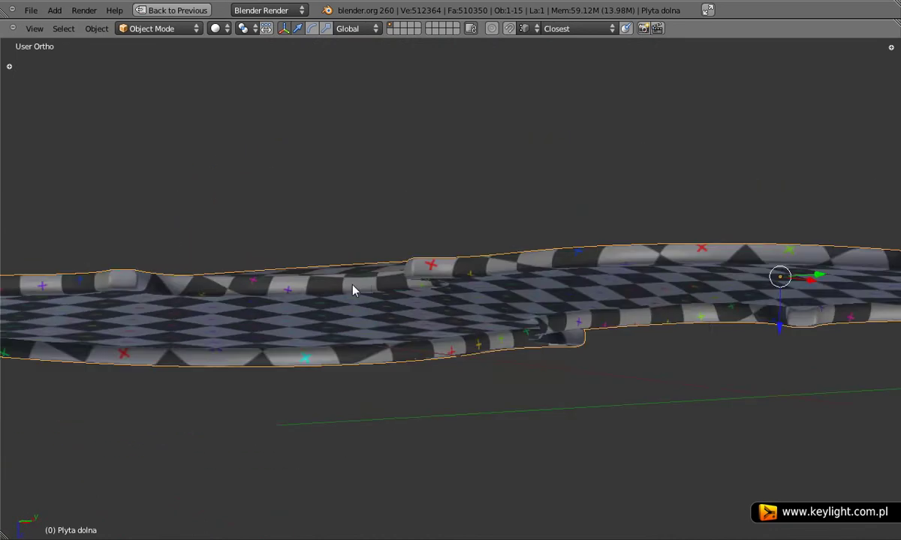
{"action": "mouse_move", "coordinate": [353, 291]}
{"action": "middle_mouse_down"}
{"action": "mouse_move", "coordinate": [379, 284]}
{"action": "mouse_move", "coordinate": [492, 344]}
{"action": "middle_mouse_up"}
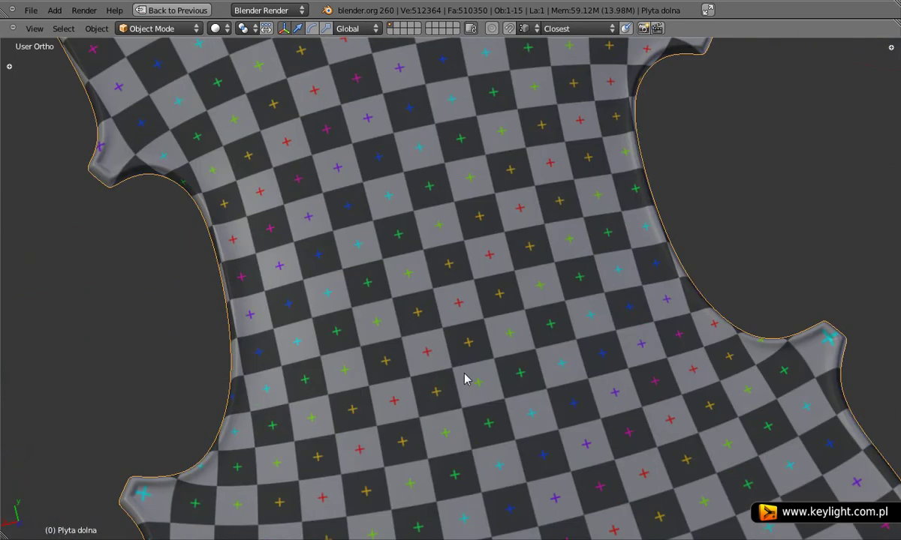
{"action": "scroll", "coordinate": [431, 312], "scroll_direction": "down", "scroll_amount": 3}
{"action": "scroll", "coordinate": [453, 313], "scroll_direction": "down", "scroll_amount": 2}
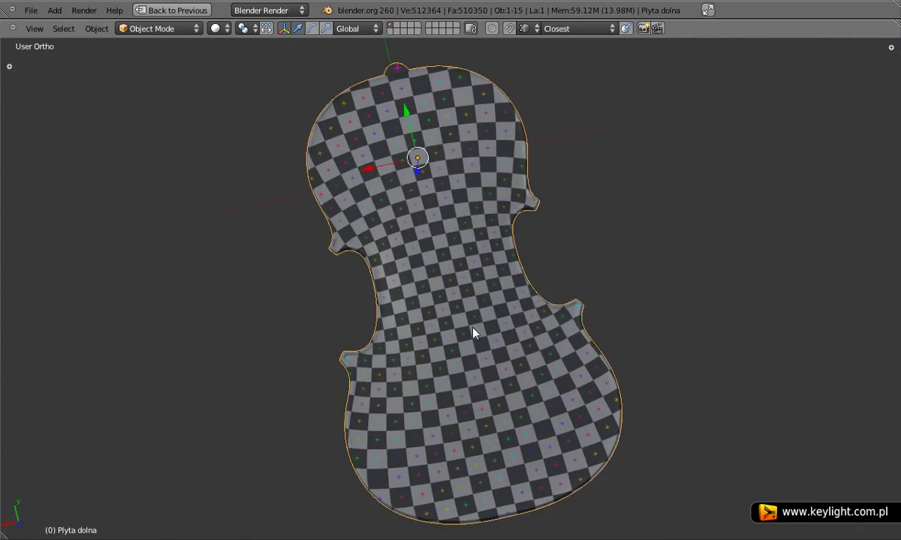
{"action": "scroll", "coordinate": [468, 343], "scroll_direction": "up", "scroll_amount": 1}
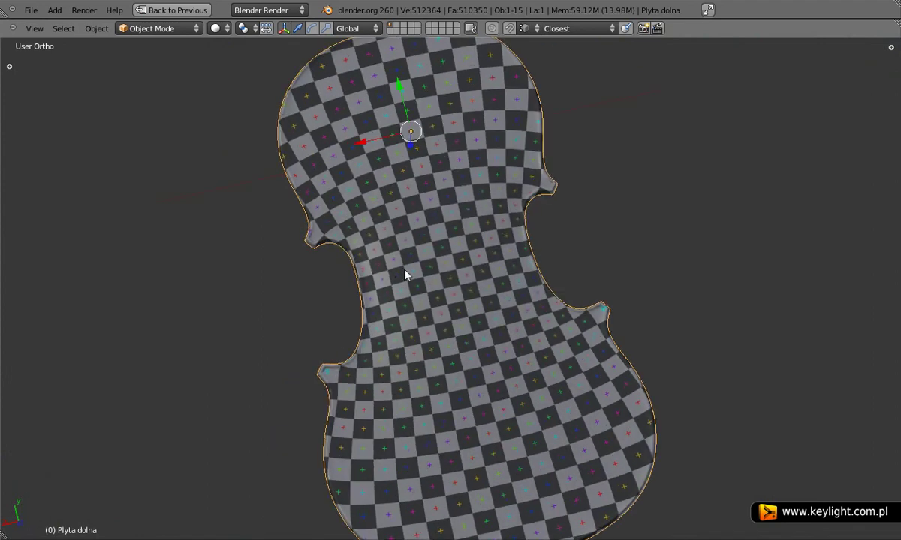
{"action": "scroll", "coordinate": [436, 288], "scroll_direction": "down", "scroll_amount": 1}
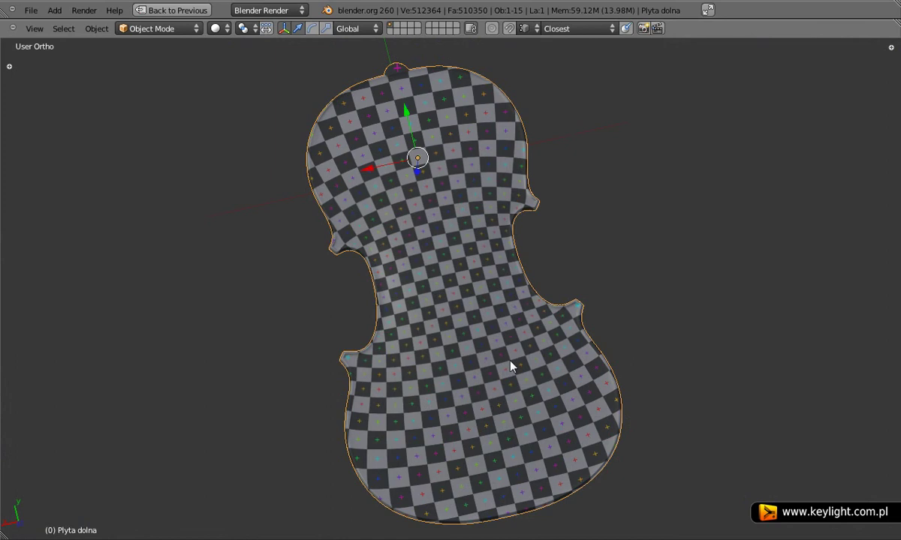
{"action": "mouse_move", "coordinate": [513, 368]}
{"action": "middle_mouse_down"}
{"action": "mouse_move", "coordinate": [533, 346]}
{"action": "mouse_move", "coordinate": [554, 246]}
{"action": "mouse_move", "coordinate": [730, 242]}
{"action": "mouse_move", "coordinate": [537, 301]}
{"action": "mouse_move", "coordinate": [440, 354]}
{"action": "middle_mouse_up"}
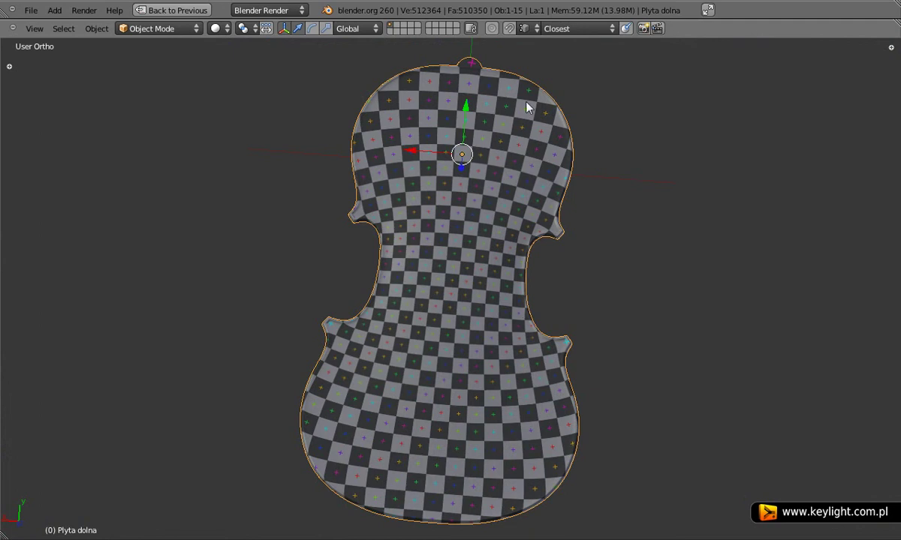
{"action": "mouse_move", "coordinate": [368, 263]}
{"action": "middle_mouse_down"}
{"action": "mouse_move", "coordinate": [539, 246]}
{"action": "mouse_move", "coordinate": [543, 231]}
{"action": "mouse_move", "coordinate": [583, 219]}
{"action": "mouse_move", "coordinate": [591, 231]}
{"action": "mouse_move", "coordinate": [509, 231]}
{"action": "mouse_move", "coordinate": [529, 215]}
{"action": "mouse_move", "coordinate": [516, 213]}
{"action": "mouse_move", "coordinate": [492, 234]}
{"action": "middle_mouse_up"}
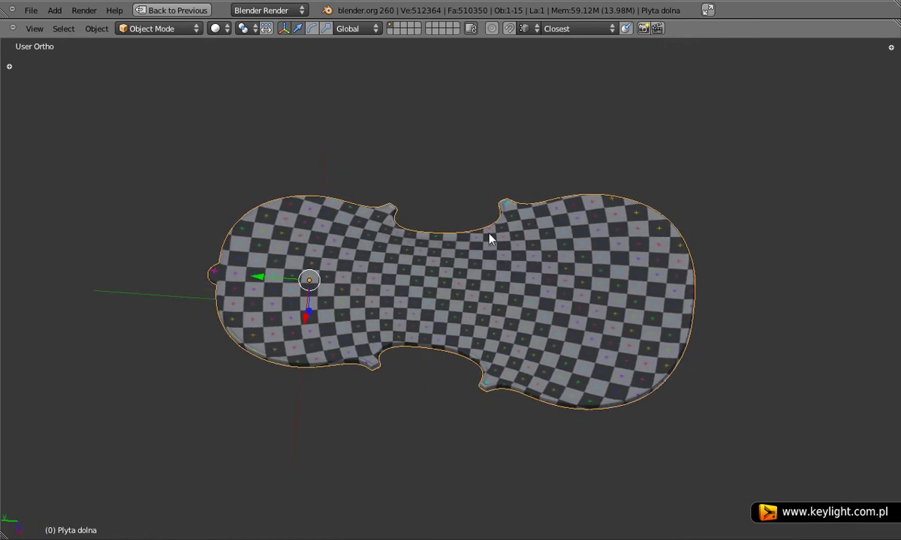
{"action": "mouse_move", "coordinate": [312, 317]}
{"action": "middle_mouse_down"}
{"action": "mouse_move", "coordinate": [385, 305]}
{"action": "mouse_move", "coordinate": [483, 353]}
{"action": "middle_mouse_up"}
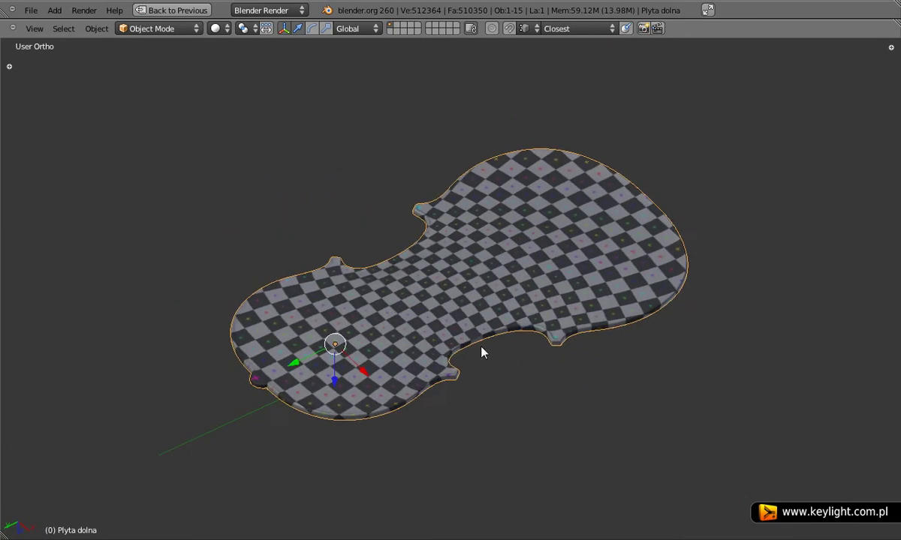
{"action": "scroll", "coordinate": [483, 353], "scroll_direction": "up", "scroll_amount": 2}
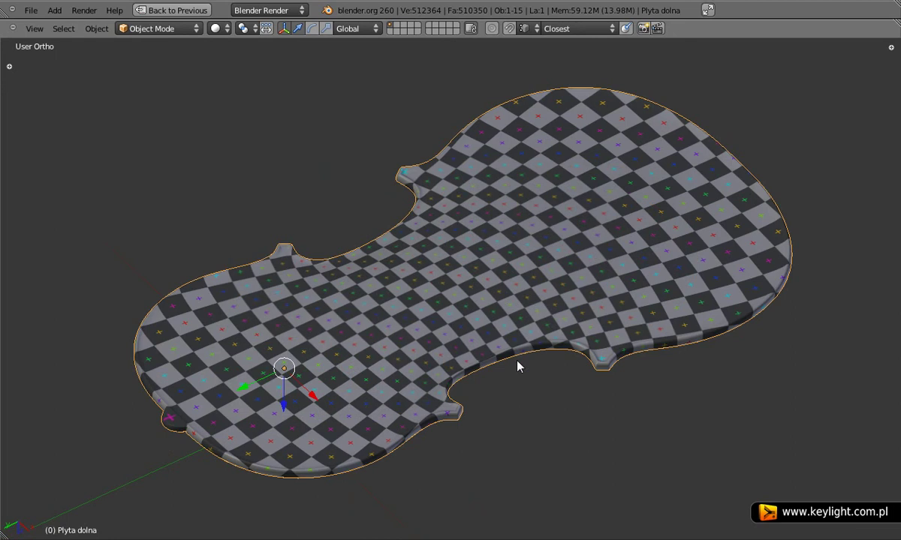
{"action": "mouse_move", "coordinate": [533, 364]}
{"action": "middle_mouse_down"}
{"action": "mouse_move", "coordinate": [626, 342]}
{"action": "mouse_move", "coordinate": [567, 324]}
{"action": "middle_mouse_up"}
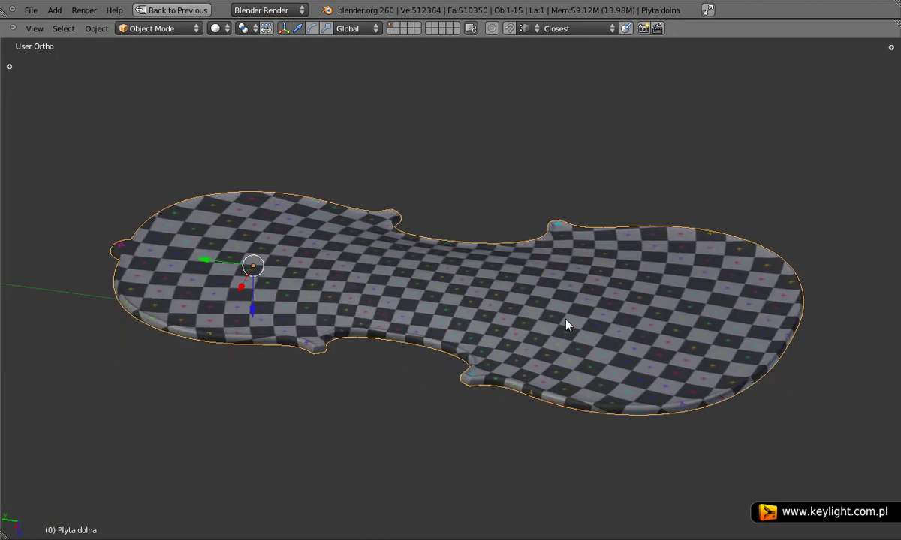
{"action": "mouse_move", "coordinate": [647, 321]}
{"action": "middle_mouse_down"}
{"action": "mouse_move", "coordinate": [302, 328]}
{"action": "mouse_move", "coordinate": [459, 352]}
{"action": "mouse_move", "coordinate": [657, 350]}
{"action": "middle_mouse_up"}
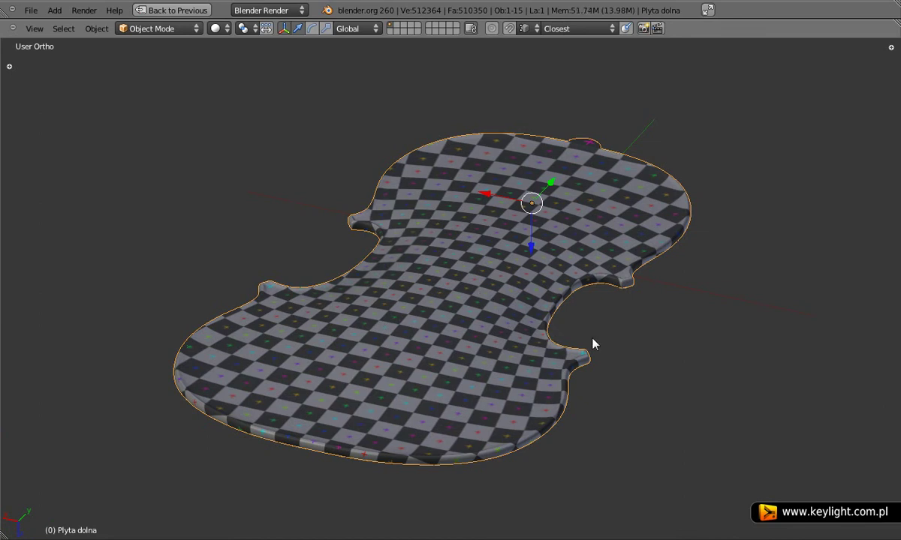
Enter Edit Mode and select the plate's outer rim edge loop
{"action": "key", "text": "Tab"}
{"action": "mouse_move", "coordinate": [373, 338]}
{"action": "middle_mouse_down"}
{"action": "mouse_move", "coordinate": [518, 335]}
{"action": "mouse_move", "coordinate": [516, 311]}
{"action": "middle_mouse_up"}
{"action": "scroll", "coordinate": [517, 412], "scroll_direction": "up", "scroll_amount": 2}
{"action": "scroll", "coordinate": [517, 414], "scroll_direction": "up", "scroll_amount": 3}
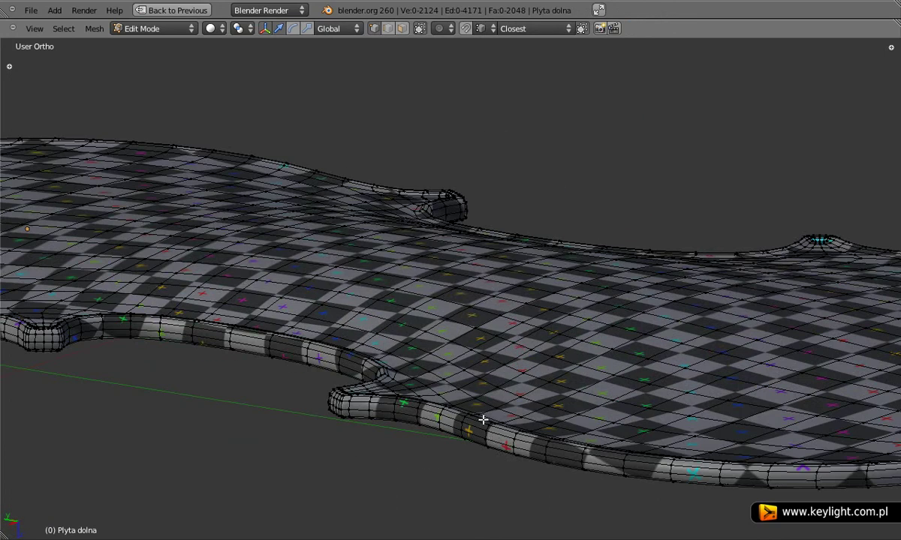
{"action": "scroll", "coordinate": [482, 420], "scroll_direction": "up", "scroll_amount": 1}
{"action": "scroll", "coordinate": [482, 419], "scroll_direction": "up", "scroll_amount": 2}
{"action": "scroll", "coordinate": [398, 450], "scroll_direction": "up", "scroll_amount": 2}
{"action": "scroll", "coordinate": [459, 390], "scroll_direction": "up", "scroll_amount": 1}
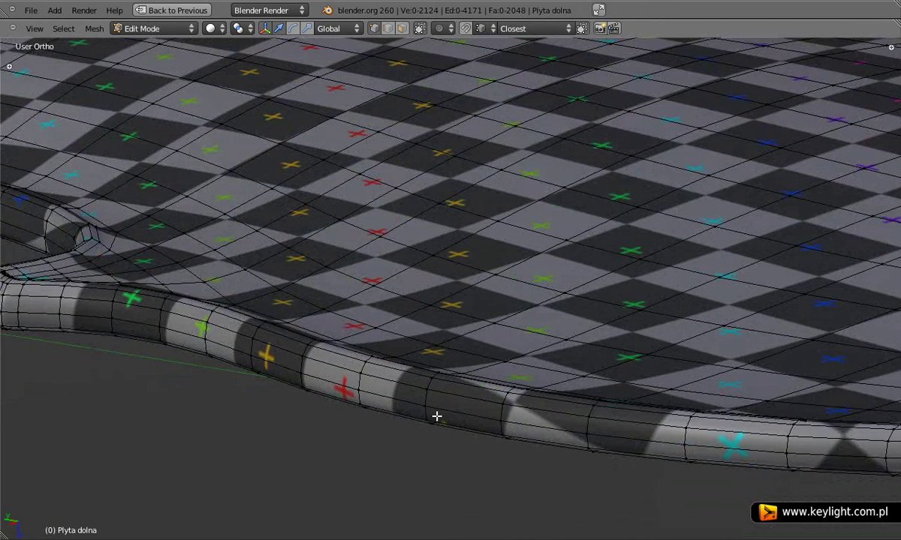
{"action": "right_click", "coordinate": [435, 415]}
{"action": "right_click", "coordinate": [431, 406]}
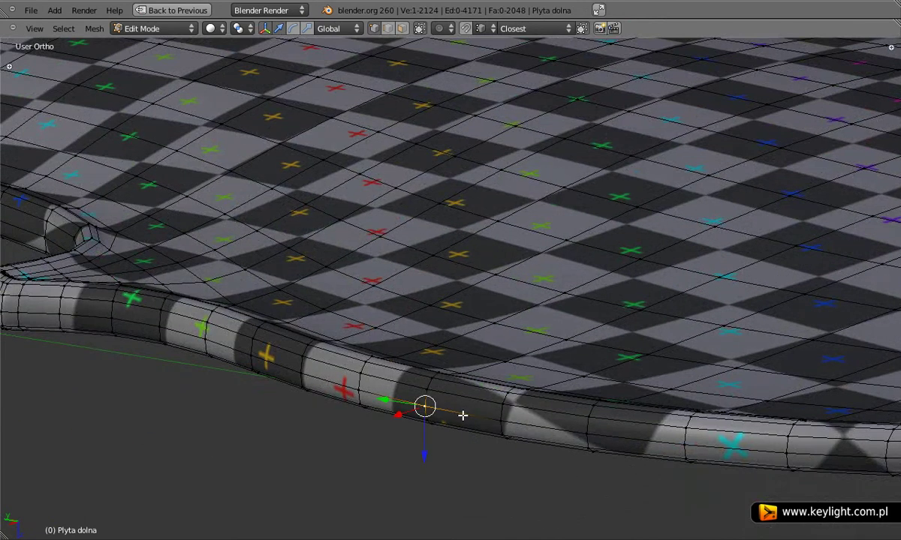
{"action": "right_click", "coordinate": [510, 424], "text": "alt"}
Mark the selected rim edge loop as a UV seam
{"action": "scroll", "coordinate": [510, 424], "scroll_direction": "down", "scroll_amount": 2}
{"action": "scroll", "coordinate": [497, 423], "scroll_direction": "down", "scroll_amount": 2}
{"action": "scroll", "coordinate": [495, 419], "scroll_direction": "down", "scroll_amount": 2}
{"action": "scroll", "coordinate": [534, 398], "scroll_direction": "up", "scroll_amount": 2}
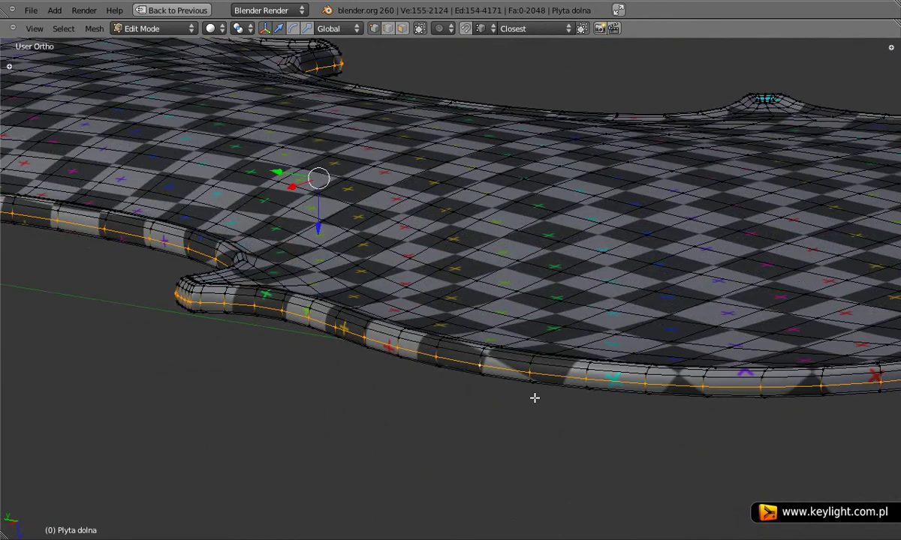
{"action": "scroll", "coordinate": [535, 398], "scroll_direction": "down", "scroll_amount": 1}
{"action": "scroll", "coordinate": [629, 358], "scroll_direction": "down", "scroll_amount": 3}
{"action": "mouse_move", "coordinate": [629, 358]}
{"action": "middle_mouse_down"}
{"action": "mouse_move", "coordinate": [458, 368]}
{"action": "mouse_move", "coordinate": [469, 349]}
{"action": "middle_mouse_up"}
{"action": "scroll", "coordinate": [469, 349], "scroll_direction": "up", "scroll_amount": 2}
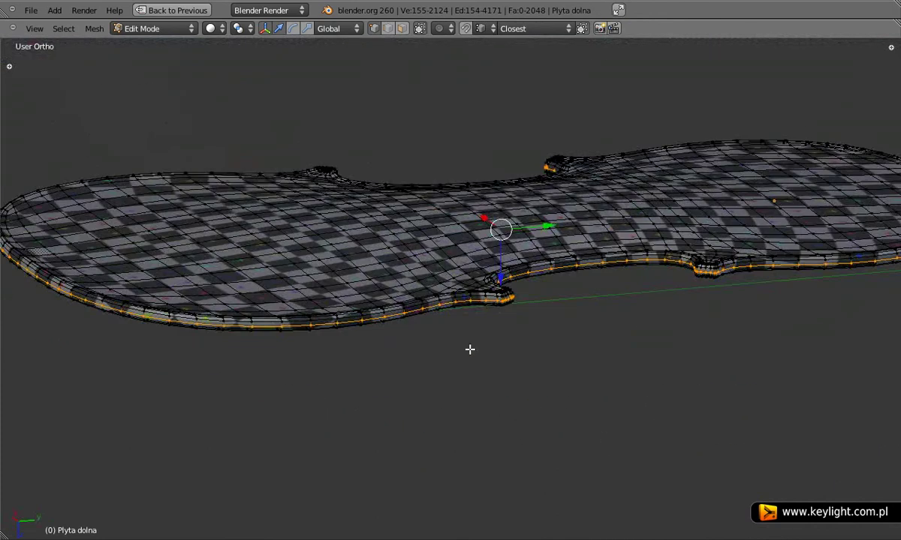
{"action": "key", "text": "ctrl+e"}
{"action": "left_click", "coordinate": [476, 347]}
Select the whole mesh and unwrap it along the new rim seam
{"action": "key", "text": "a"}
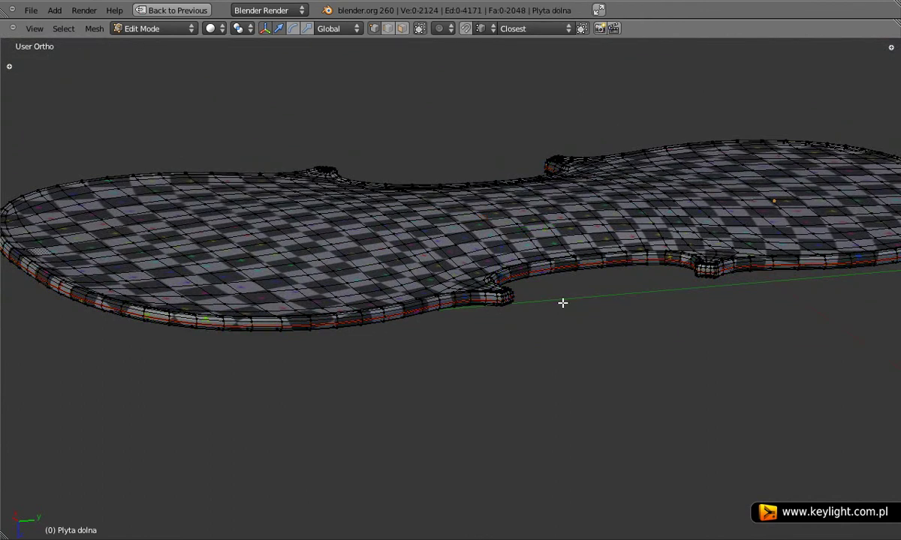
{"action": "key", "text": "a"}
{"action": "key", "text": "u"}
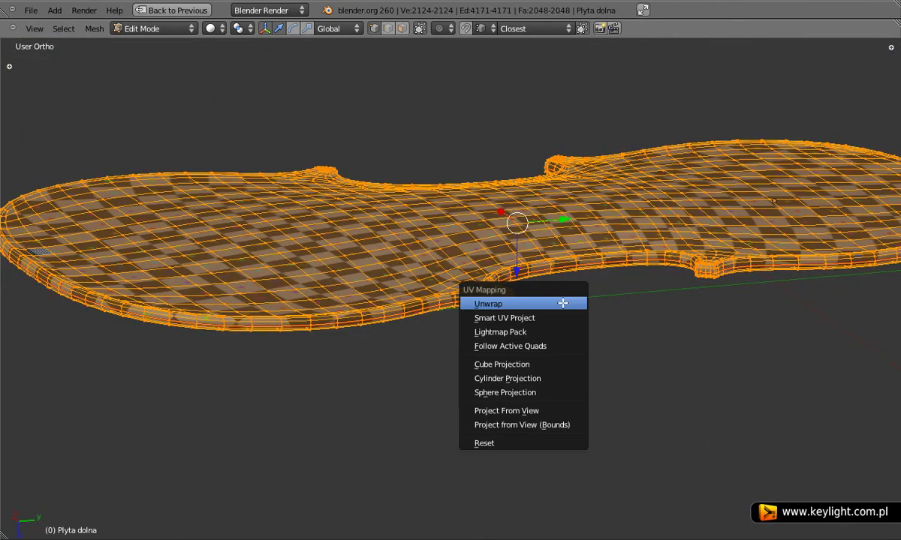
{"action": "left_click", "coordinate": [557, 306]}
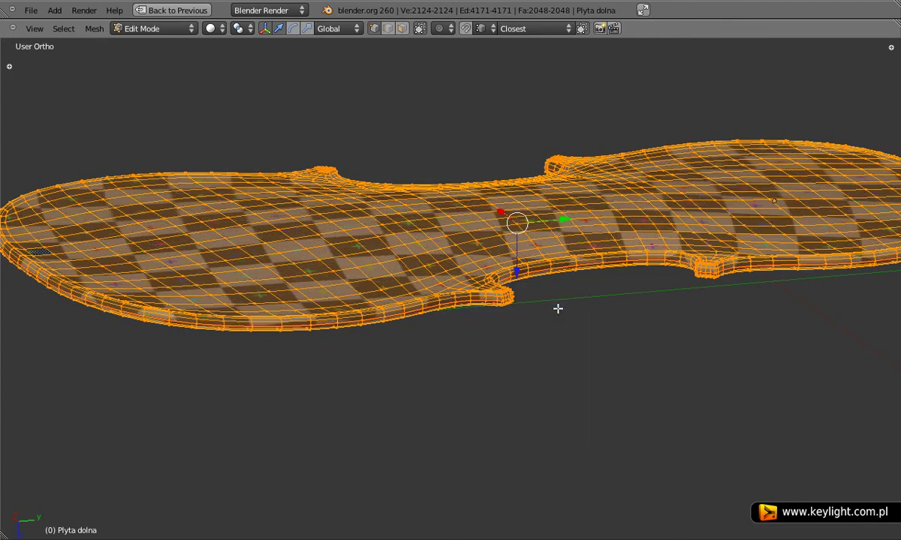
Inspect the body island and rim strip in the maximized UV editor, then return to 3D
{"action": "key", "text": "ctrl+Up"}
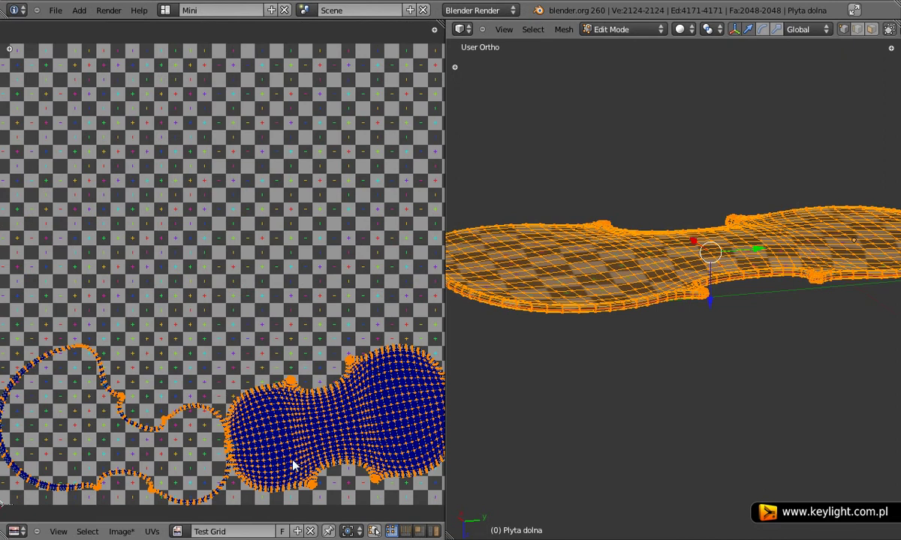
{"action": "key", "text": "ctrl+Up"}
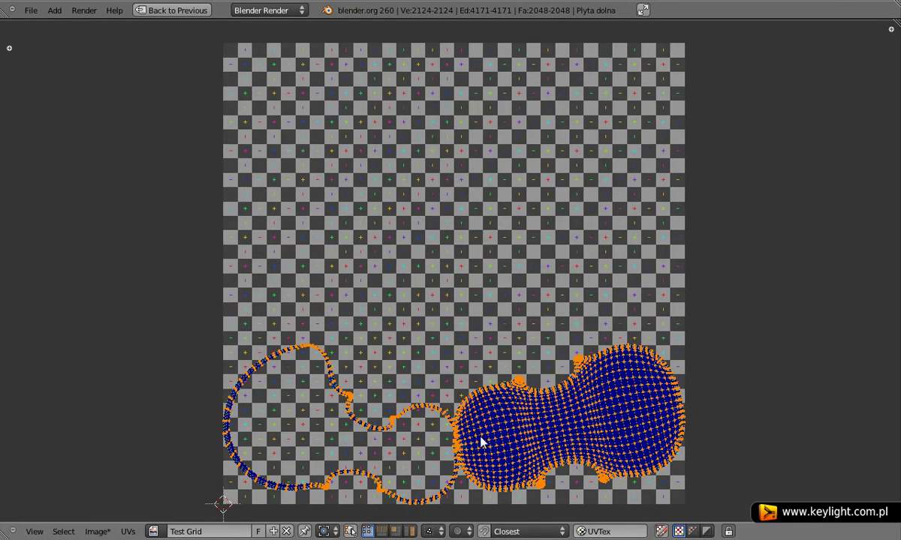
{"action": "middle_click_drag", "start_coordinate": [476, 450], "coordinate": [492, 364]}
{"action": "scroll", "coordinate": [450, 416], "scroll_direction": "up", "scroll_amount": 3}
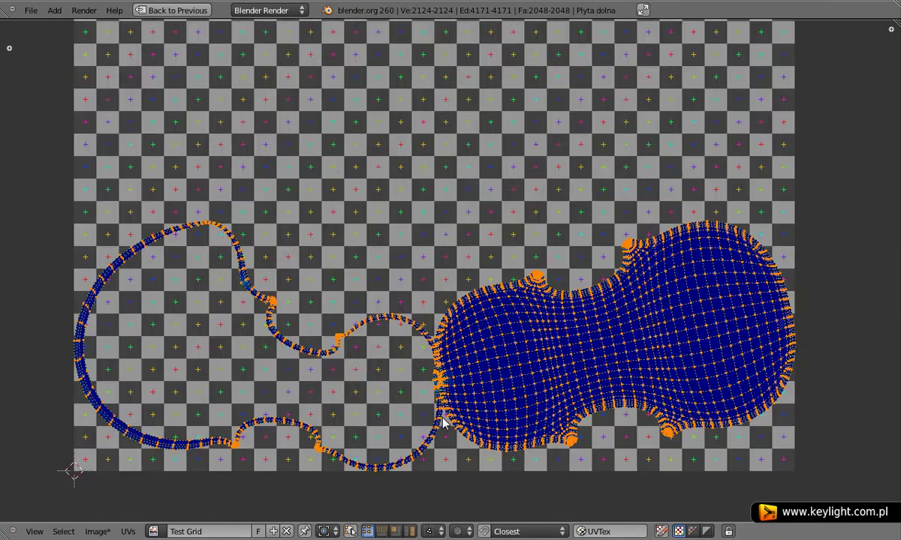
{"action": "scroll", "coordinate": [447, 420], "scroll_direction": "up", "scroll_amount": 2}
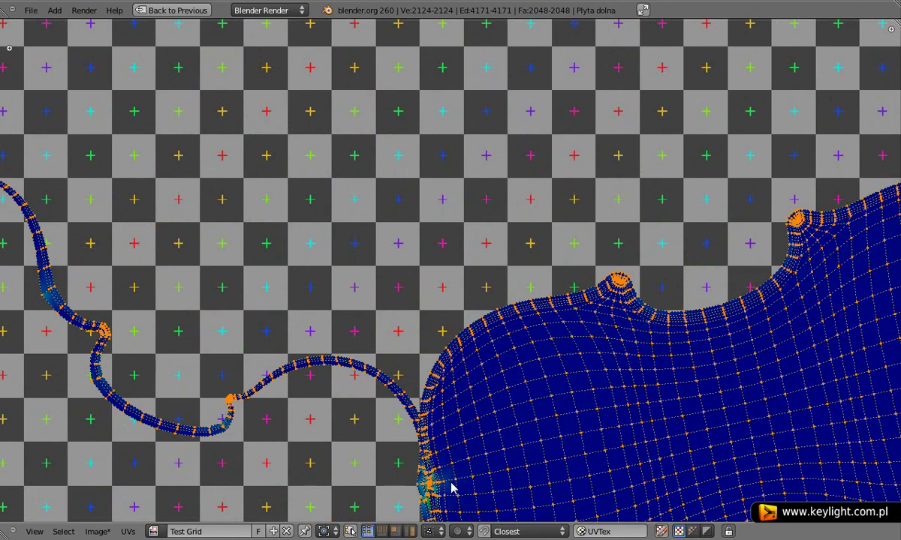
{"action": "scroll", "coordinate": [450, 484], "scroll_direction": "up", "scroll_amount": 1}
{"action": "scroll", "coordinate": [387, 420], "scroll_direction": "up", "scroll_amount": 4}
{"action": "middle_click_drag", "start_coordinate": [389, 425], "coordinate": [469, 181]}
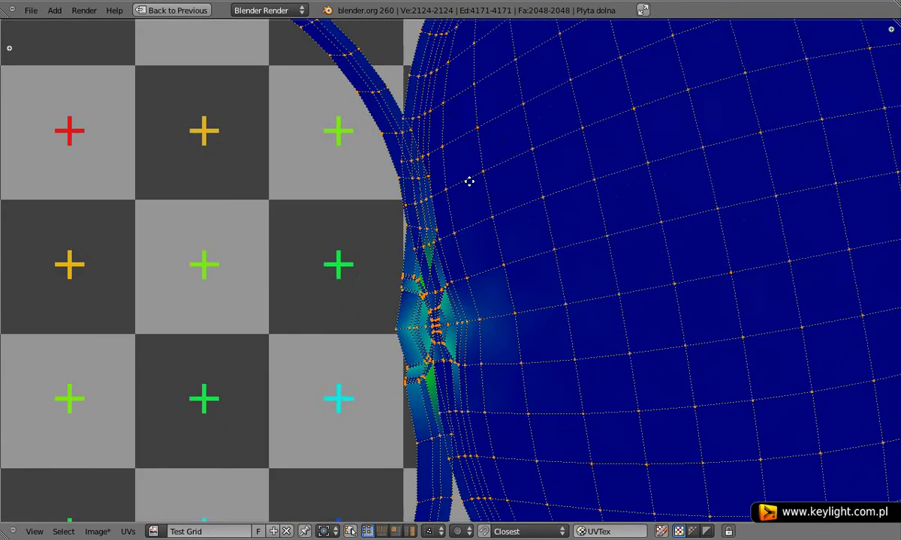
{"action": "scroll", "coordinate": [360, 322], "scroll_direction": "down", "scroll_amount": 6}
{"action": "scroll", "coordinate": [525, 248], "scroll_direction": "down", "scroll_amount": 3}
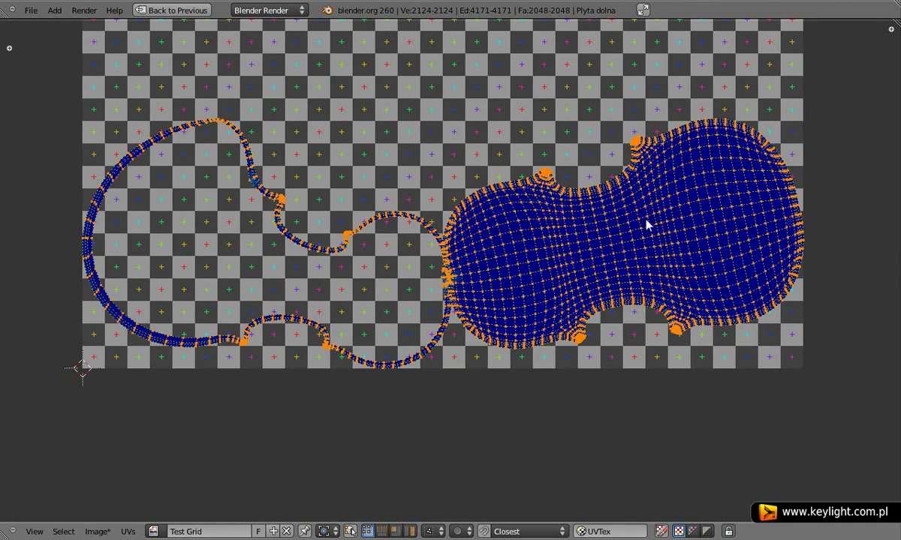
{"action": "key", "text": "ctrl+Up"}
{"action": "key", "text": "ctrl+Up"}
{"action": "mouse_move", "coordinate": [398, 246]}
{"action": "middle_mouse_down"}
{"action": "mouse_move", "coordinate": [359, 245]}
{"action": "mouse_move", "coordinate": [571, 281]}
{"action": "mouse_move", "coordinate": [474, 278]}
{"action": "mouse_move", "coordinate": [514, 394]}
{"action": "middle_mouse_up"}
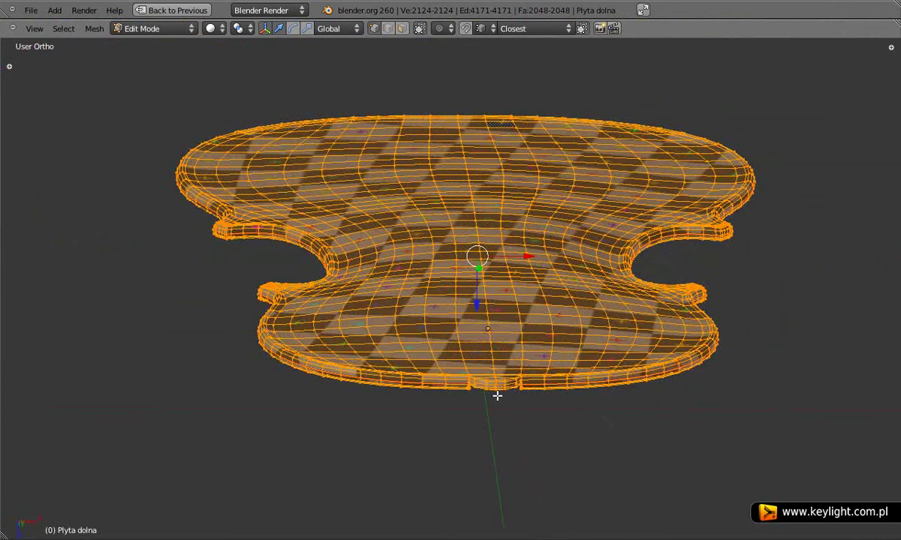
Select a vertex at the plate's bottom end and frame it to inspect the end block
{"action": "key", "text": "a"}
{"action": "right_click", "coordinate": [487, 389]}
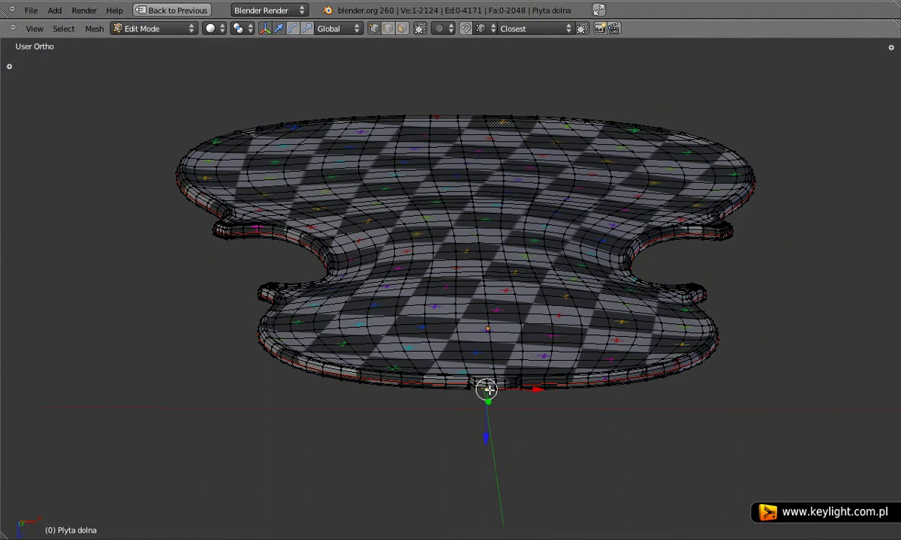
{"action": "key", "text": "KP_Decimal"}
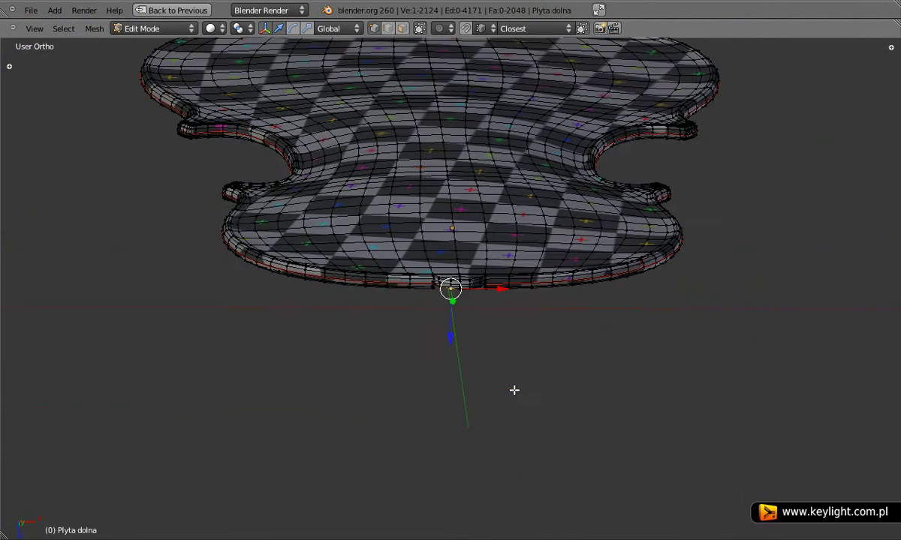
{"action": "scroll", "coordinate": [459, 330], "scroll_direction": "up", "scroll_amount": 2}
{"action": "scroll", "coordinate": [455, 313], "scroll_direction": "up", "scroll_amount": 2}
{"action": "mouse_move", "coordinate": [456, 312]}
{"action": "middle_mouse_down"}
{"action": "mouse_move", "coordinate": [474, 294]}
{"action": "mouse_move", "coordinate": [478, 235]}
{"action": "mouse_move", "coordinate": [461, 343]}
{"action": "mouse_move", "coordinate": [470, 374]}
{"action": "mouse_move", "coordinate": [428, 392]}
{"action": "mouse_move", "coordinate": [508, 395]}
{"action": "middle_mouse_up"}
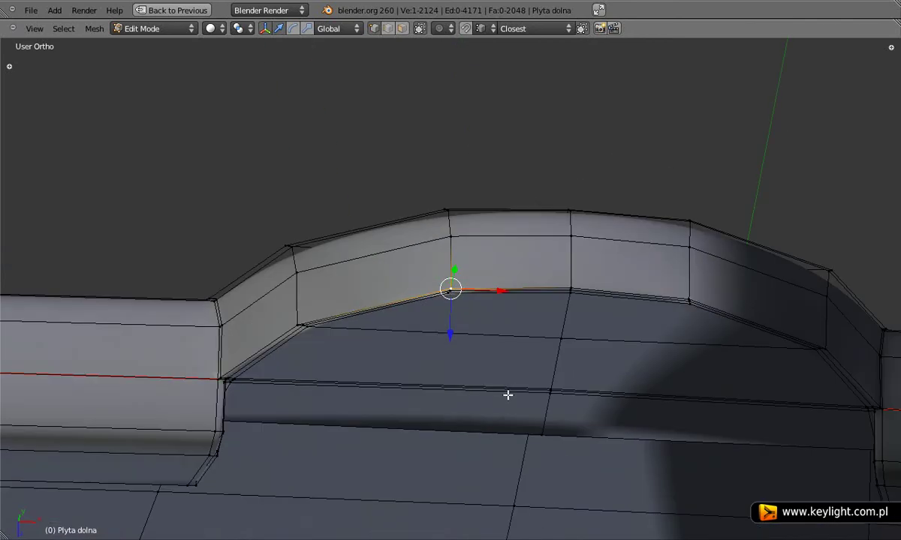
{"action": "mouse_move", "coordinate": [631, 374]}
{"action": "middle_mouse_down"}
{"action": "mouse_move", "coordinate": [800, 367]}
{"action": "mouse_move", "coordinate": [513, 374]}
{"action": "middle_mouse_up"}
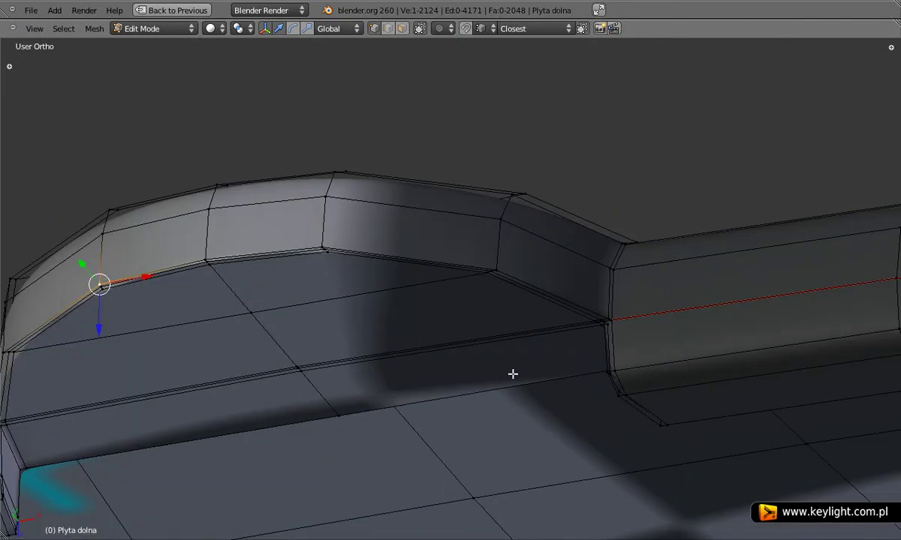
{"action": "mouse_move", "coordinate": [528, 337]}
{"action": "middle_mouse_down"}
{"action": "mouse_move", "coordinate": [406, 367]}
{"action": "mouse_move", "coordinate": [479, 379]}
{"action": "mouse_move", "coordinate": [406, 373]}
{"action": "mouse_move", "coordinate": [406, 182]}
{"action": "mouse_move", "coordinate": [489, 378]}
{"action": "mouse_move", "coordinate": [303, 327]}
{"action": "mouse_move", "coordinate": [555, 357]}
{"action": "mouse_move", "coordinate": [438, 361]}
{"action": "mouse_move", "coordinate": [545, 382]}
{"action": "mouse_move", "coordinate": [346, 380]}
{"action": "mouse_move", "coordinate": [329, 358]}
{"action": "mouse_move", "coordinate": [675, 436]}
{"action": "mouse_move", "coordinate": [630, 432]}
{"action": "middle_mouse_up"}
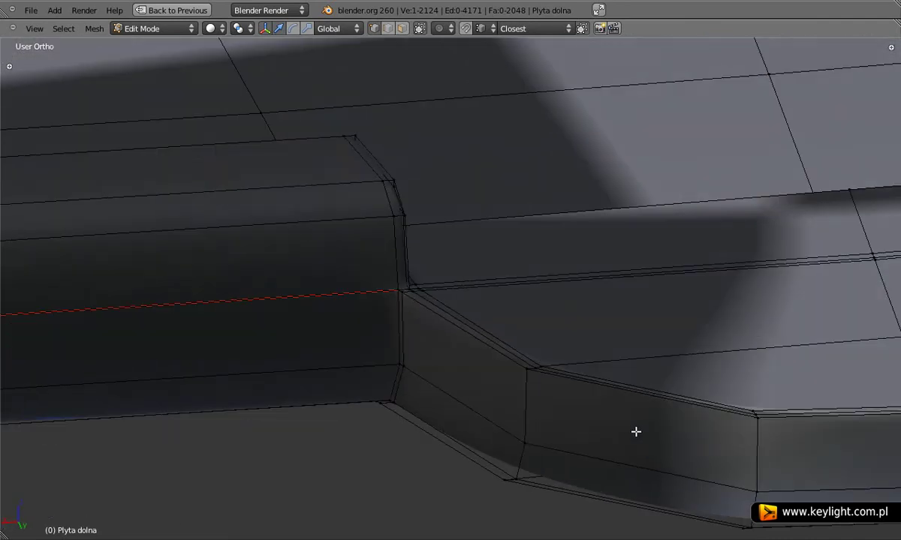
Switch the viewport to Wireframe shading and Edge selection mode
{"action": "left_click", "coordinate": [210, 29]}
{"action": "left_click", "coordinate": [229, 56]}
{"action": "middle_click_drag", "start_coordinate": [480, 298], "coordinate": [465, 290]}
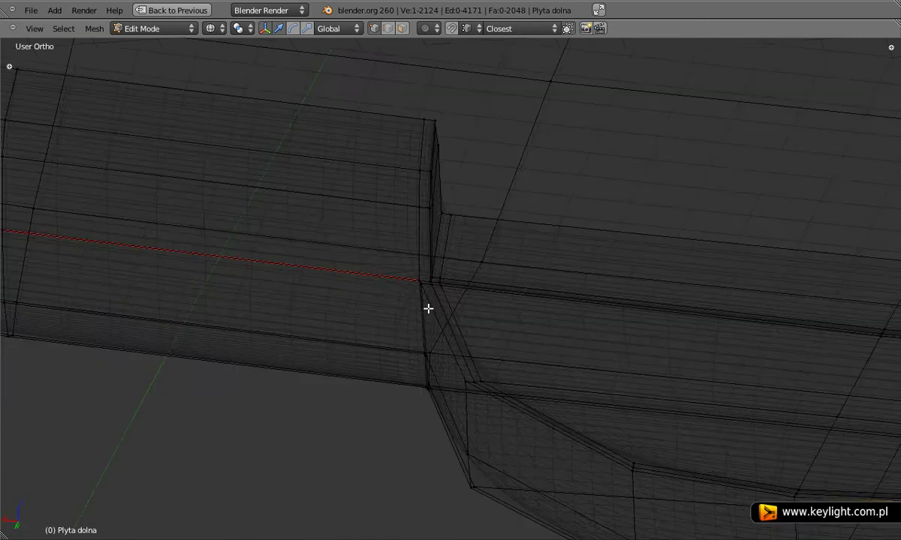
{"action": "scroll", "coordinate": [465, 290], "scroll_direction": "up", "scroll_amount": 3}
{"action": "scroll", "coordinate": [462, 281], "scroll_direction": "up", "scroll_amount": 1}
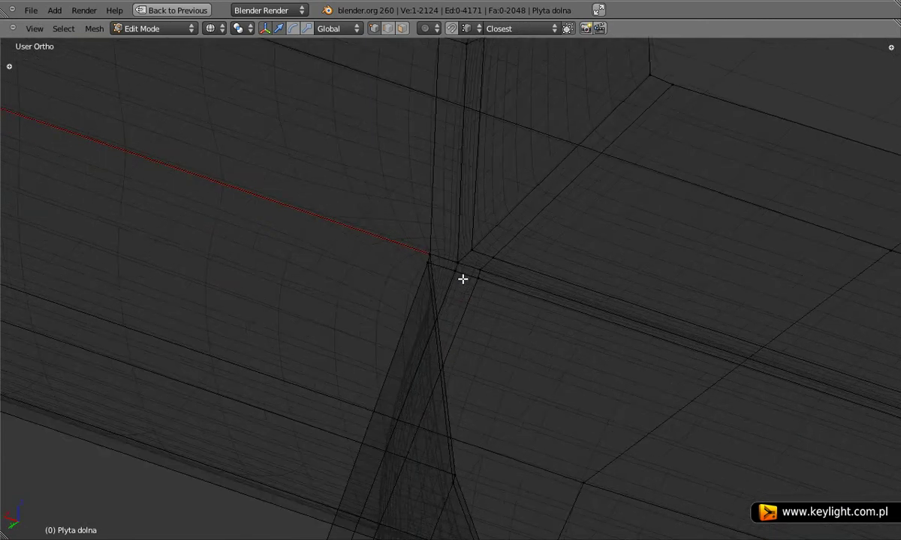
{"action": "key", "text": "ctrl+Tab"}
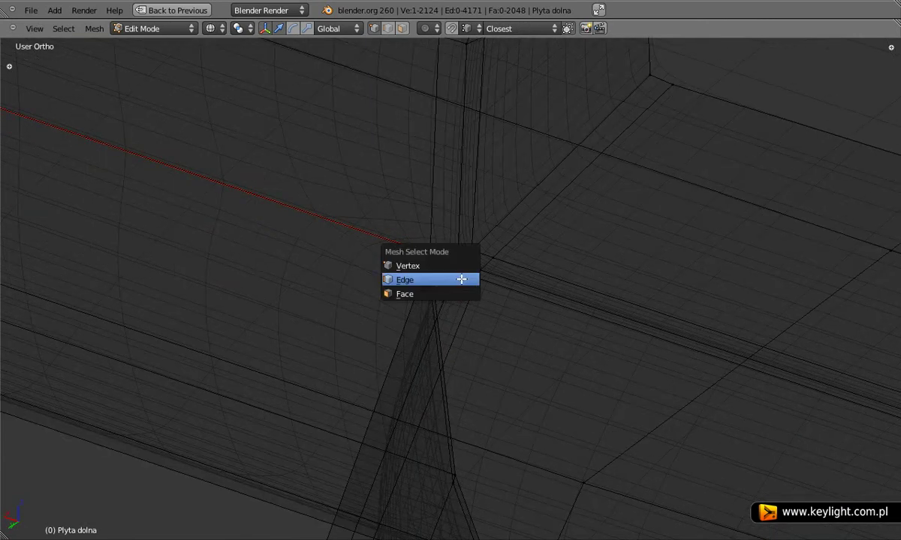
{"action": "left_click", "coordinate": [461, 279]}
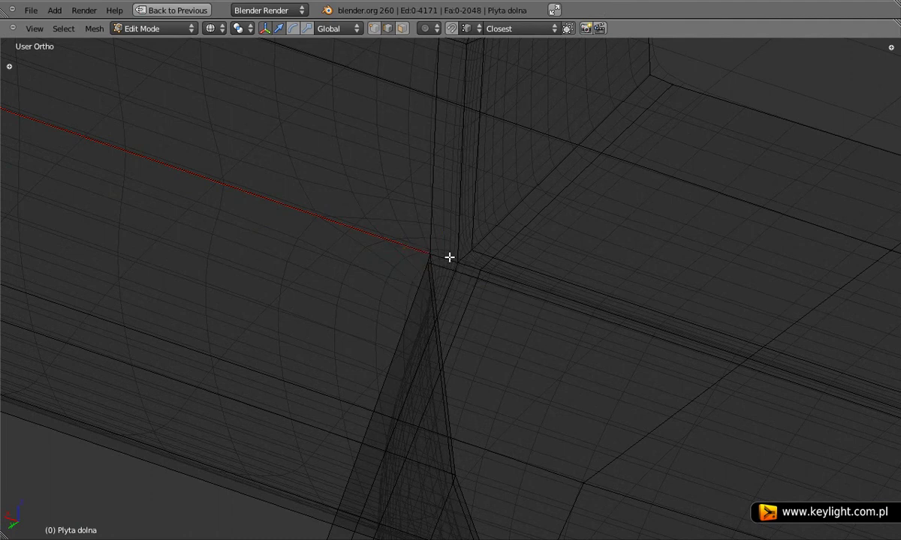
Select the short edges where the bottom end block meets the rim and mark them as seams
{"action": "right_click", "coordinate": [447, 258]}
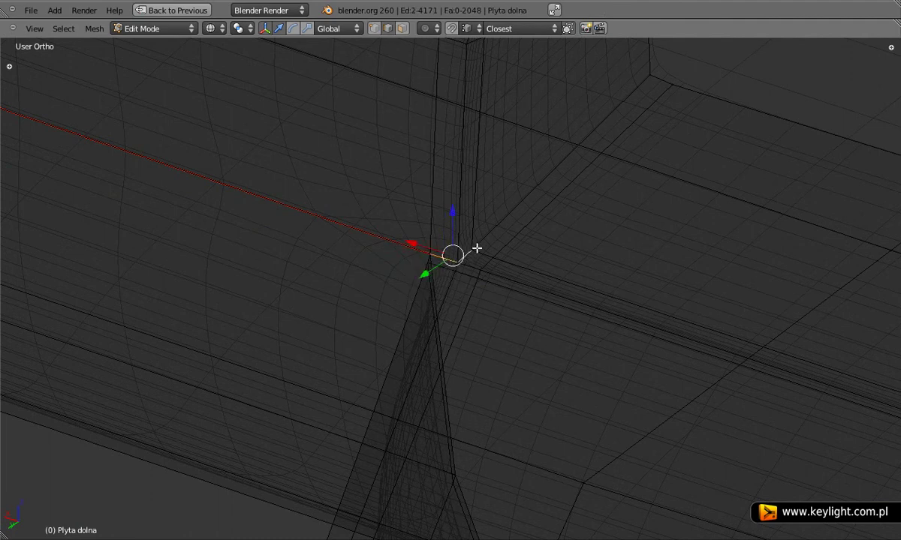
{"action": "right_click", "coordinate": [571, 151], "text": "shift"}
{"action": "middle_click_drag", "start_coordinate": [485, 330], "coordinate": [513, 389]}
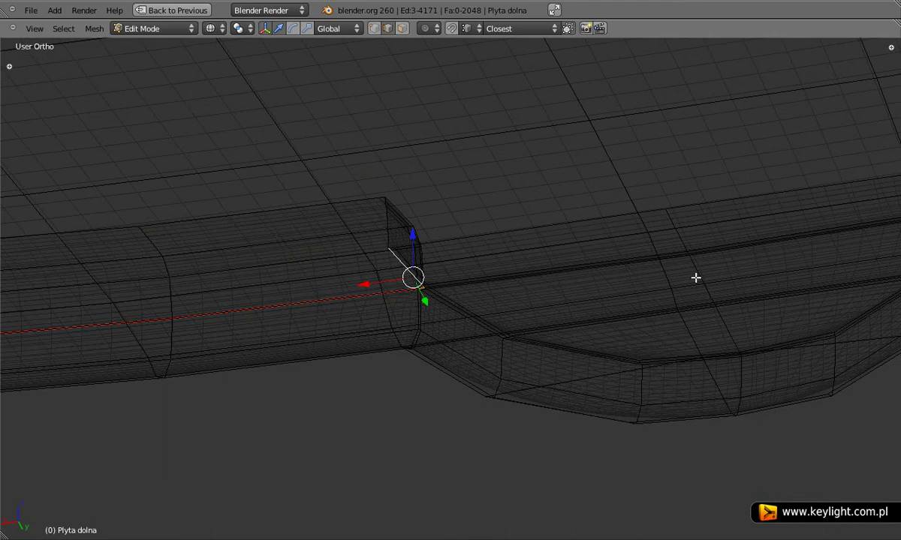
{"action": "middle_click_drag", "start_coordinate": [695, 277], "coordinate": [353, 398]}
{"action": "scroll", "coordinate": [593, 355], "scroll_direction": "up", "scroll_amount": 3}
{"action": "scroll", "coordinate": [651, 406], "scroll_direction": "up", "scroll_amount": 2}
{"action": "middle_click_drag", "start_coordinate": [650, 406], "coordinate": [774, 327]}
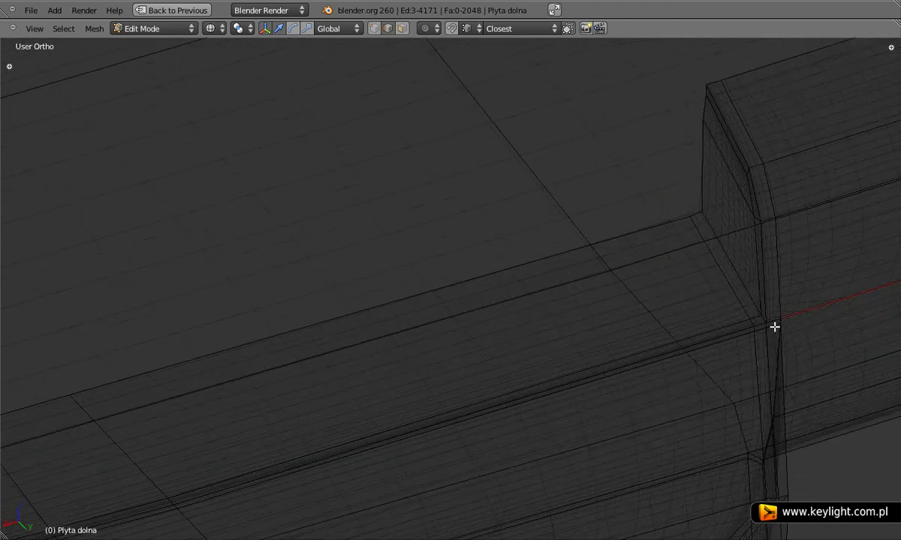
{"action": "right_click", "coordinate": [764, 317], "text": "shift"}
{"action": "right_click", "coordinate": [753, 302], "text": "shift"}
{"action": "scroll", "coordinate": [596, 387], "scroll_direction": "down", "scroll_amount": 2}
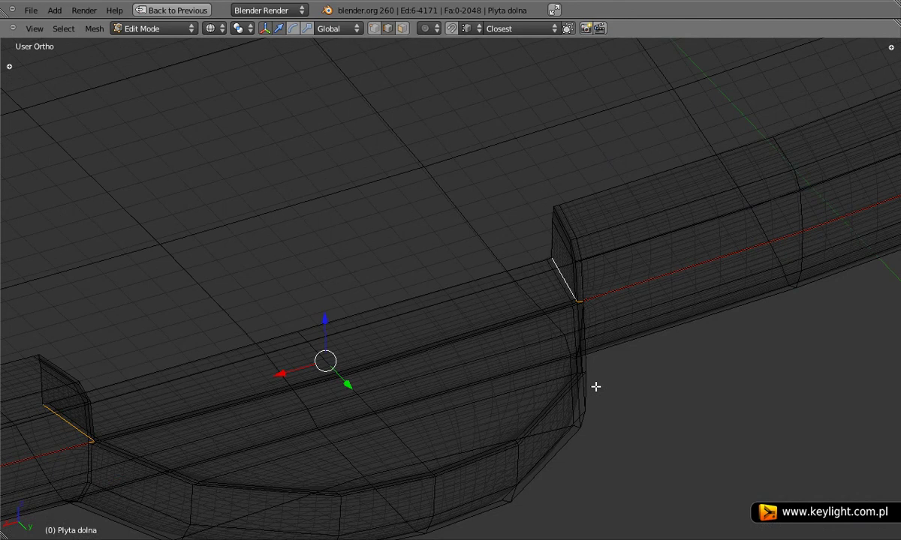
{"action": "key", "text": "ctrl+e"}
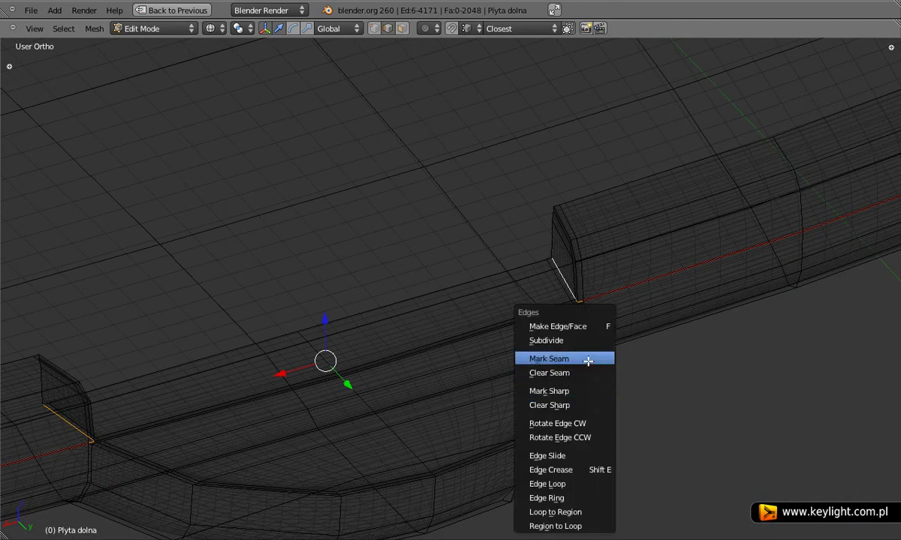
{"action": "left_click", "coordinate": [586, 357]}
Select all and unwrap again so the rim splits into separate strips at the notch seams
{"action": "key", "text": "a"}
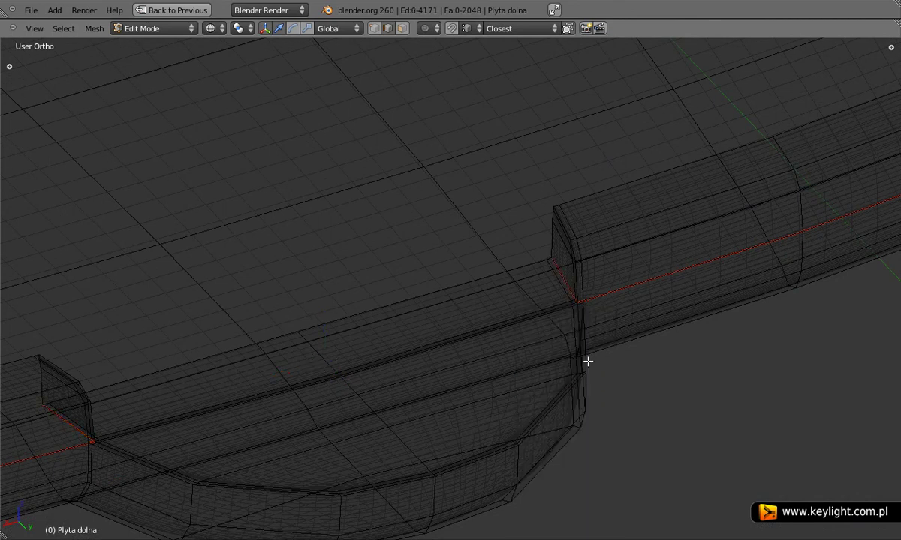
{"action": "key", "text": "a"}
{"action": "key", "text": "u"}
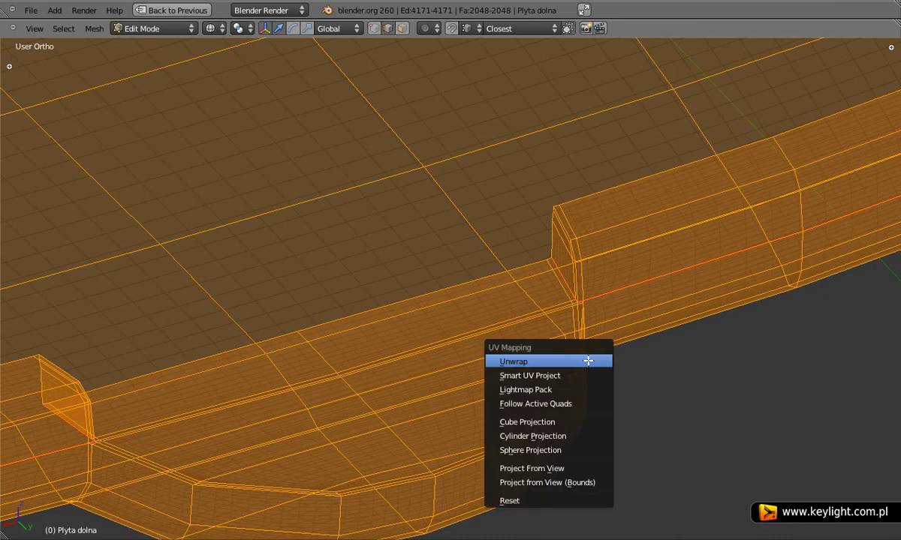
{"action": "left_click", "coordinate": [589, 361]}
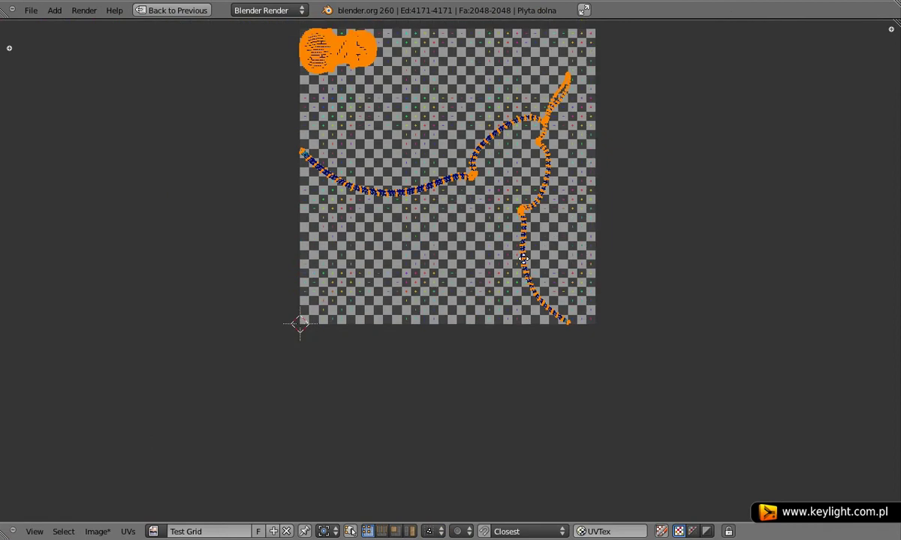
{"action": "scroll", "coordinate": [484, 253], "scroll_direction": "up", "scroll_amount": 2}
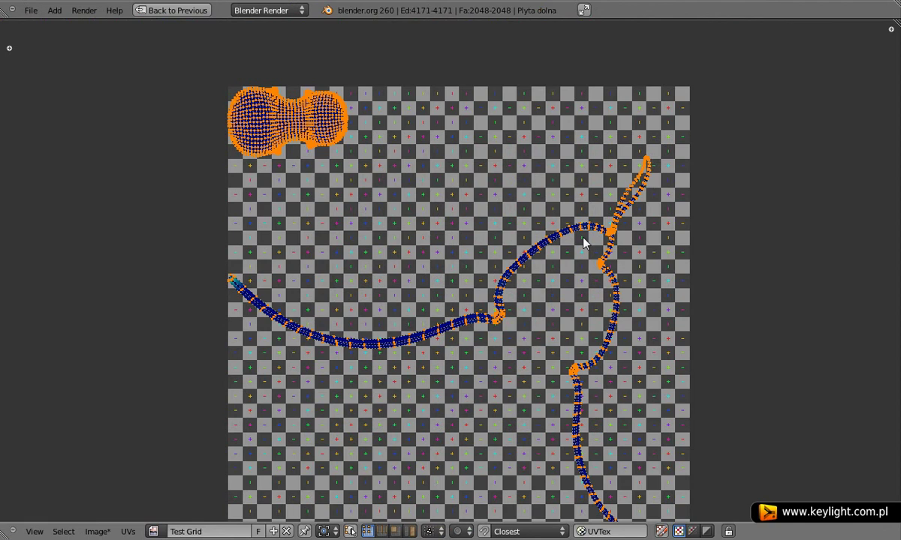
Maximize the 3D view and frame a single edge on the plate's rim
{"action": "key", "text": "ctrl+Up"}
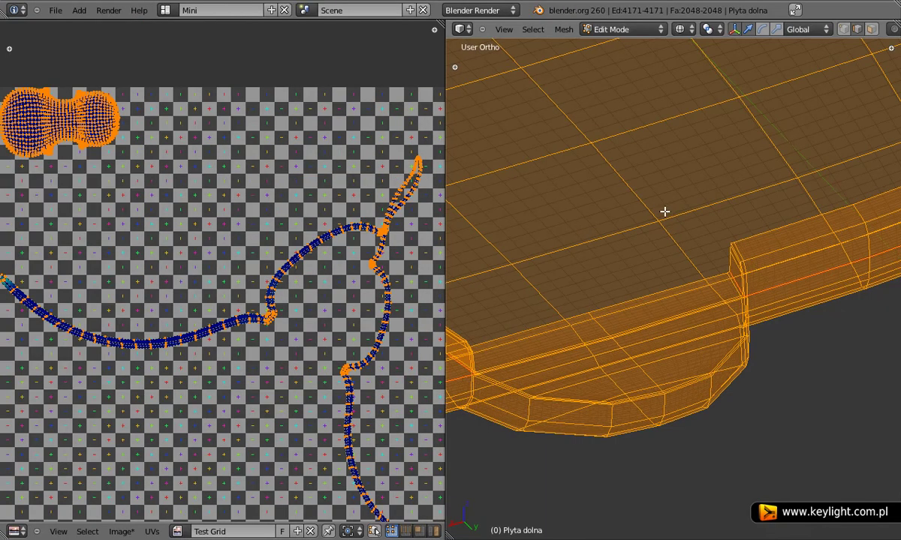
{"action": "key", "text": "ctrl+Up"}
{"action": "scroll", "coordinate": [267, 259], "scroll_direction": "down", "scroll_amount": 5}
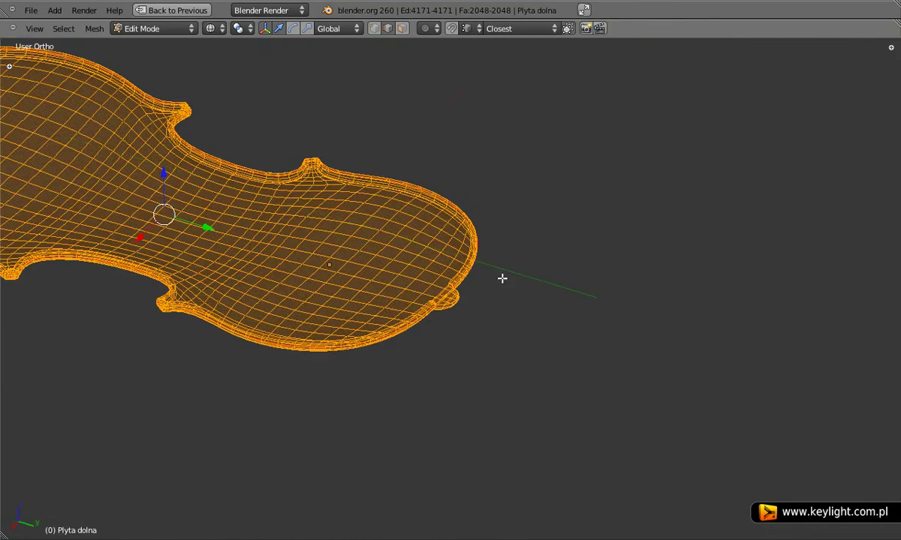
{"action": "mouse_move", "coordinate": [500, 278]}
{"action": "middle_mouse_down"}
{"action": "mouse_move", "coordinate": [582, 268]}
{"action": "mouse_move", "coordinate": [296, 372]}
{"action": "middle_mouse_up"}
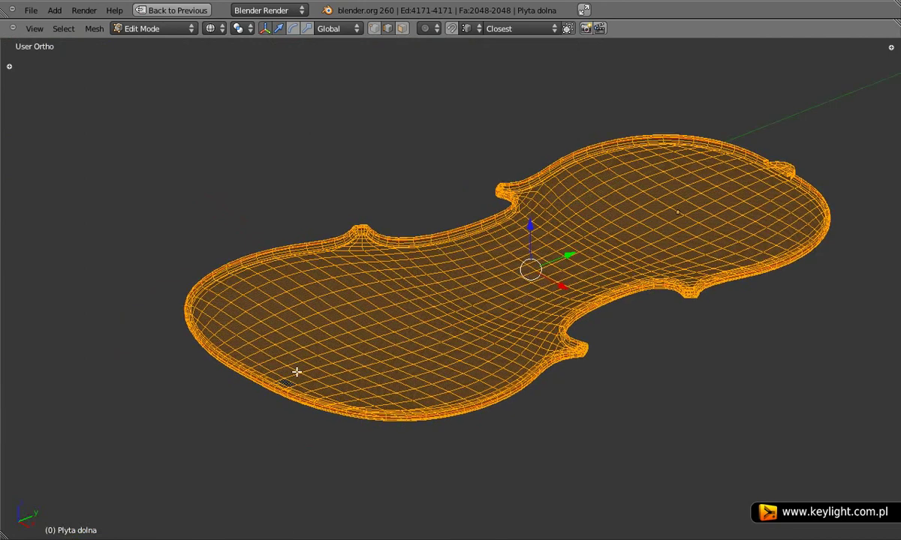
{"action": "right_click", "coordinate": [256, 375]}
{"action": "key", "text": "KP_Decimal"}
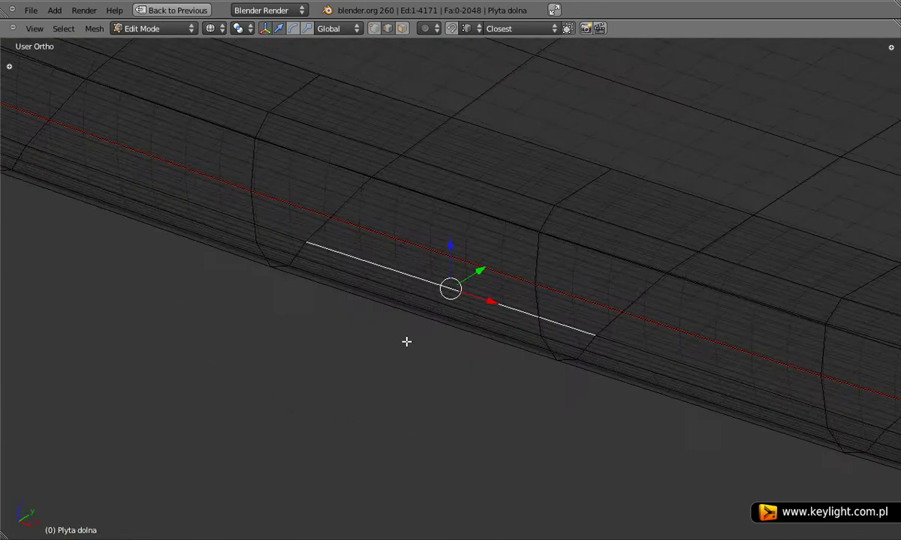
{"action": "mouse_move", "coordinate": [408, 341]}
{"action": "middle_mouse_down"}
{"action": "mouse_move", "coordinate": [489, 305]}
{"action": "mouse_move", "coordinate": [477, 302]}
{"action": "mouse_move", "coordinate": [511, 226]}
{"action": "mouse_move", "coordinate": [556, 278]}
{"action": "mouse_move", "coordinate": [587, 204]}
{"action": "middle_mouse_up"}
{"action": "scroll", "coordinate": [477, 301], "scroll_direction": "up", "scroll_amount": 2}
{"action": "scroll", "coordinate": [477, 258], "scroll_direction": "up", "scroll_amount": 2}
{"action": "scroll", "coordinate": [497, 283], "scroll_direction": "up", "scroll_amount": 3}
Select a rim edge, switch to Solid shading, and mark it as a seam
{"action": "left_click", "coordinate": [519, 219]}
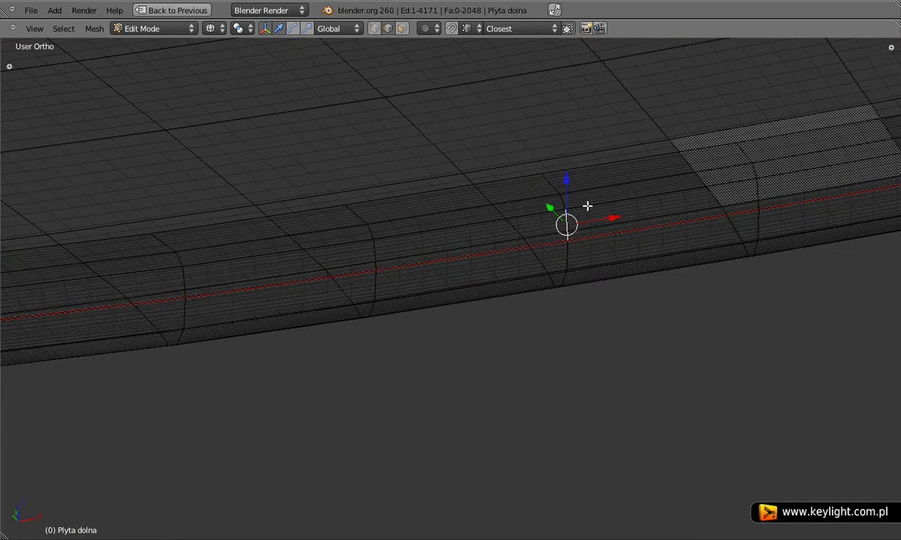
{"action": "right_click", "coordinate": [564, 201]}
{"action": "left_click", "coordinate": [558, 204]}
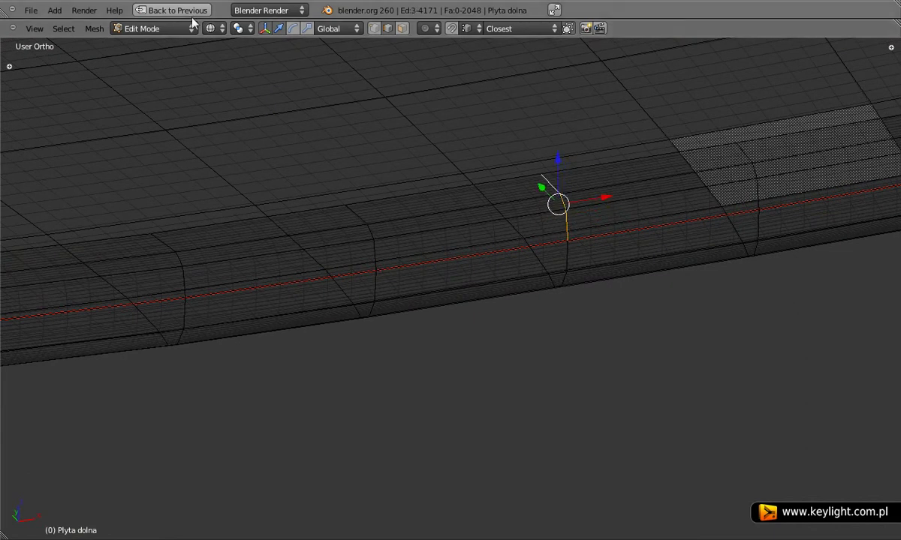
{"action": "left_click", "coordinate": [213, 28]}
{"action": "left_click", "coordinate": [223, 72]}
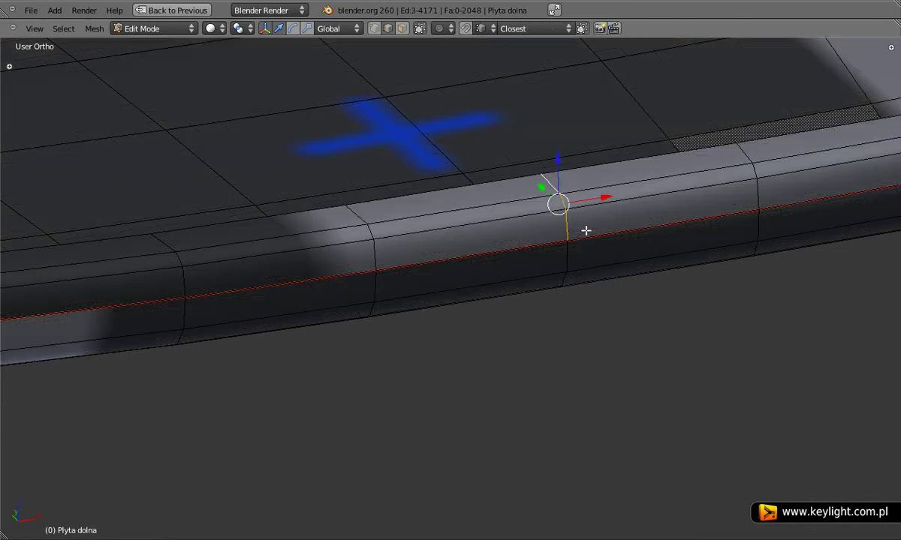
{"action": "key", "text": "ctrl+e"}
{"action": "left_click", "coordinate": [586, 231]}
Select the whole mesh and unwrap it again
{"action": "key", "text": "a"}
{"action": "key", "text": "a"}
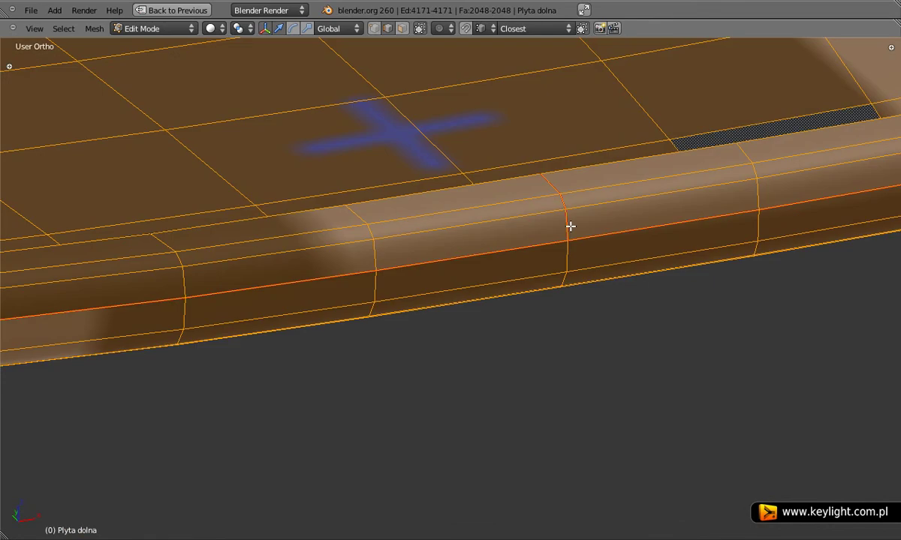
{"action": "key", "text": "u"}
{"action": "left_click", "coordinate": [570, 228]}
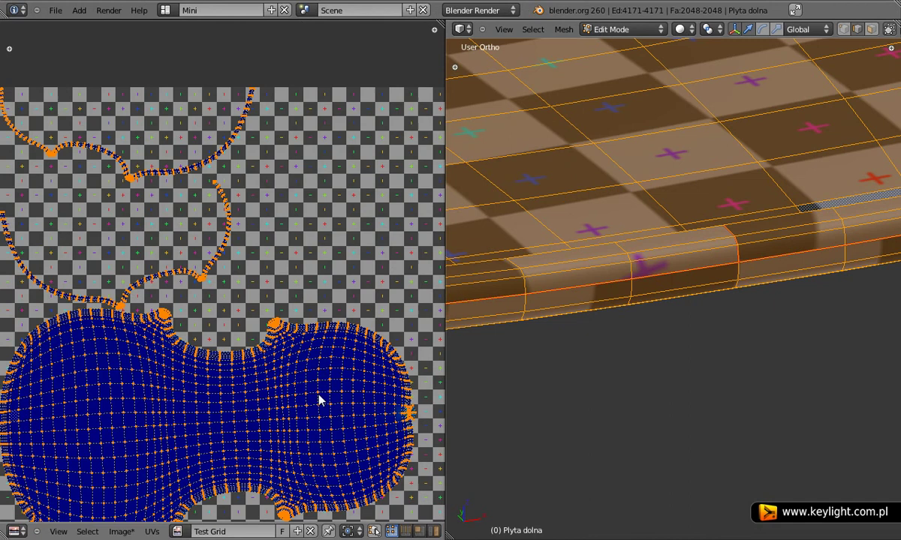
Zoom into the body island's stretched right end in the maximized UV editor, then restore the split layout
{"action": "scroll", "coordinate": [362, 267], "scroll_direction": "down", "scroll_amount": 2}
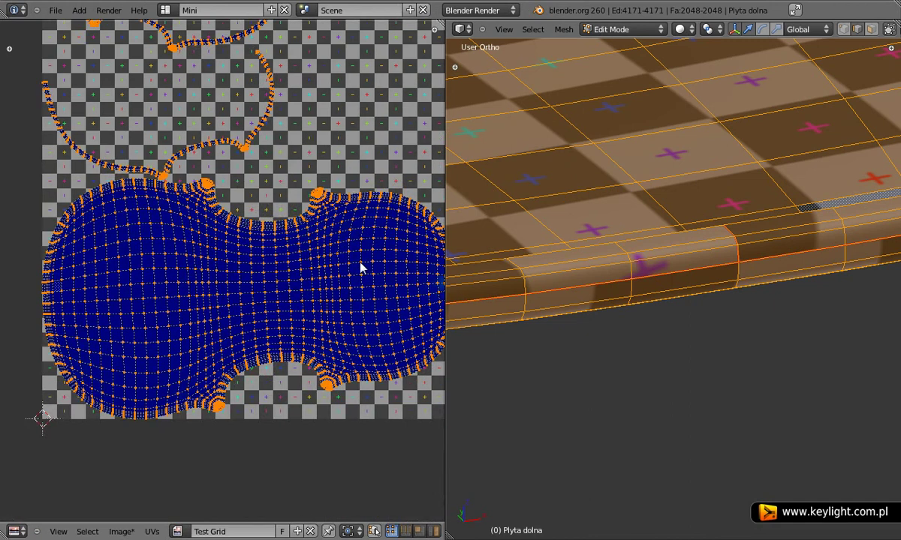
{"action": "key", "text": "ctrl+Up"}
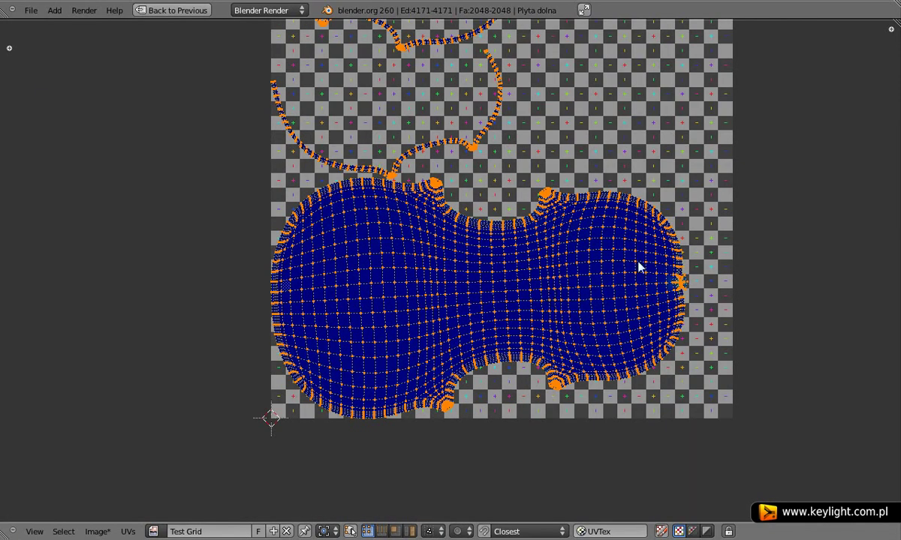
{"action": "scroll", "coordinate": [675, 288], "scroll_direction": "up", "scroll_amount": 1}
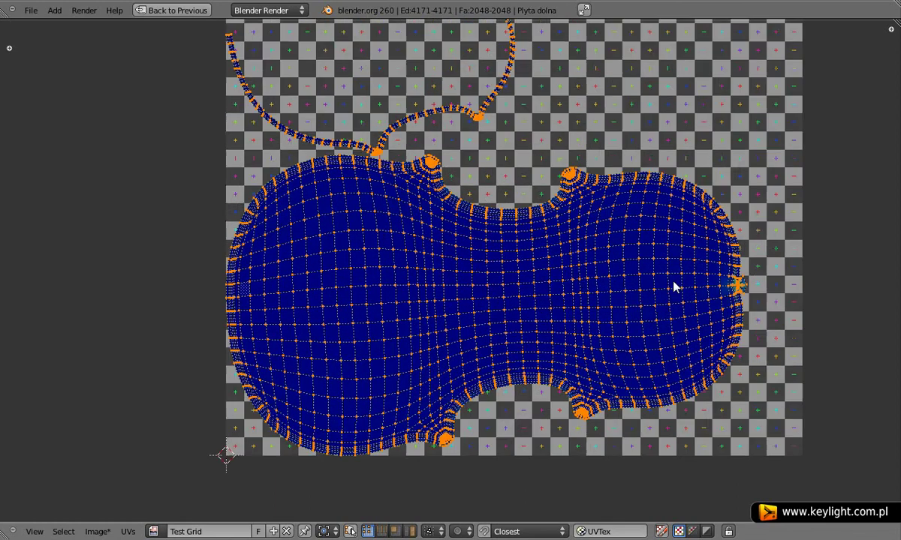
{"action": "middle_click_drag", "start_coordinate": [518, 315], "coordinate": [524, 394]}
{"action": "scroll", "coordinate": [556, 330], "scroll_direction": "up", "scroll_amount": 3}
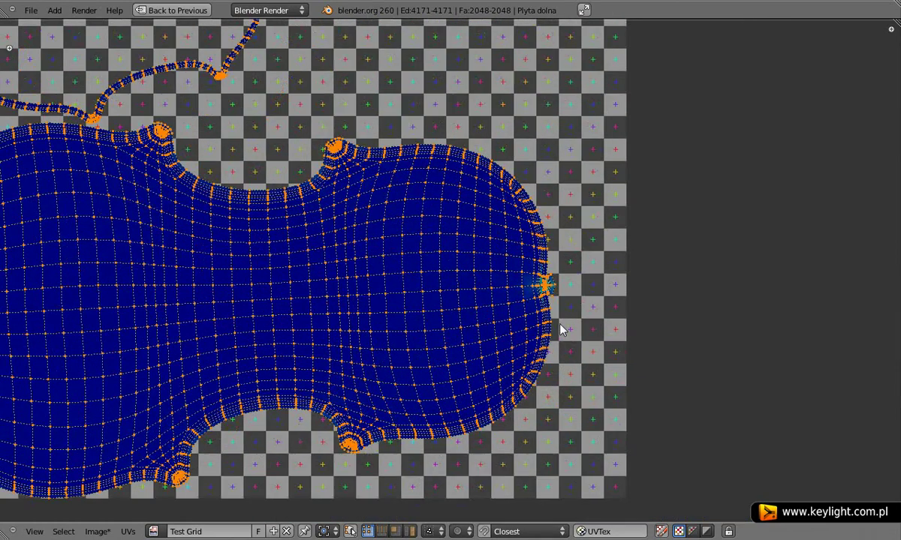
{"action": "scroll", "coordinate": [570, 323], "scroll_direction": "up", "scroll_amount": 3}
{"action": "scroll", "coordinate": [578, 311], "scroll_direction": "up", "scroll_amount": 1}
{"action": "scroll", "coordinate": [537, 308], "scroll_direction": "up", "scroll_amount": 1}
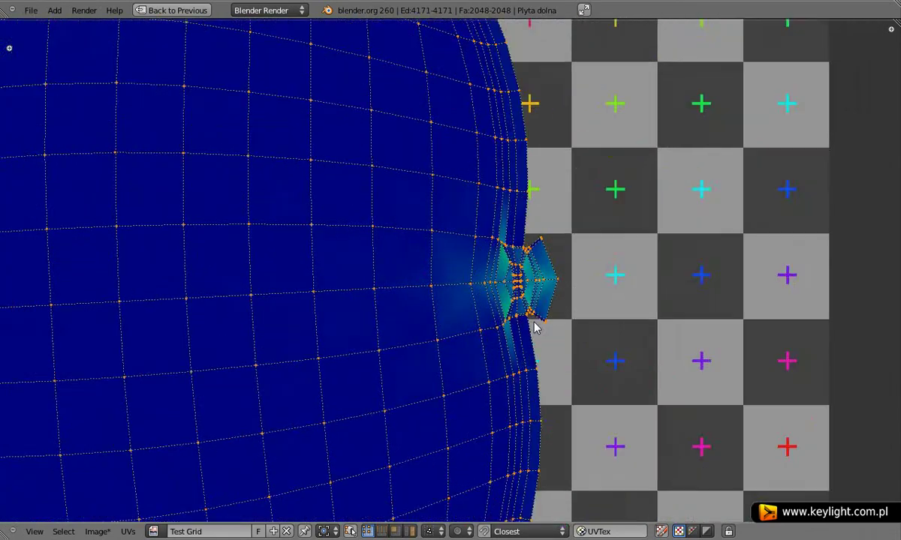
{"action": "scroll", "coordinate": [536, 300], "scroll_direction": "up", "scroll_amount": 1}
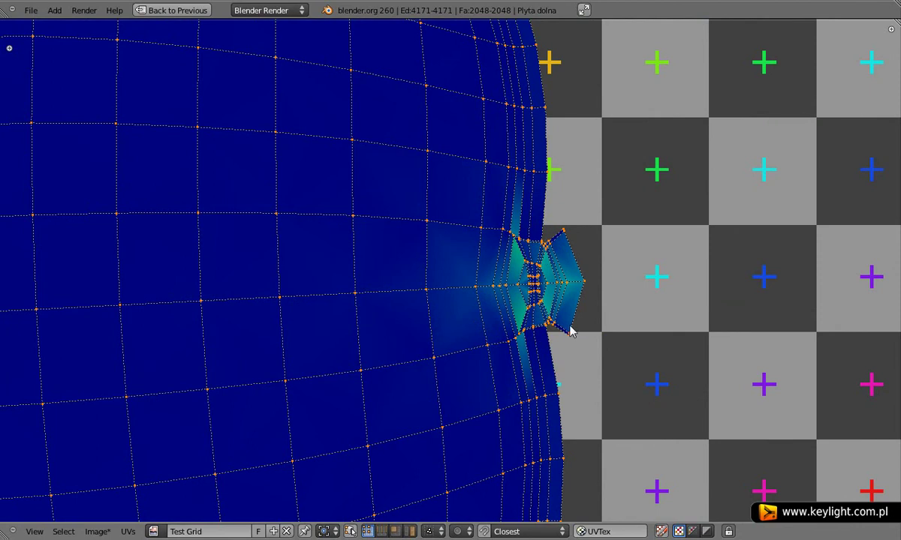
{"action": "key", "text": "ctrl+Up"}
{"action": "key", "text": "ctrl+Up"}
Deselect everything and select the bottom edge of the plate's end notch
{"action": "scroll", "coordinate": [589, 328], "scroll_direction": "down", "scroll_amount": 3}
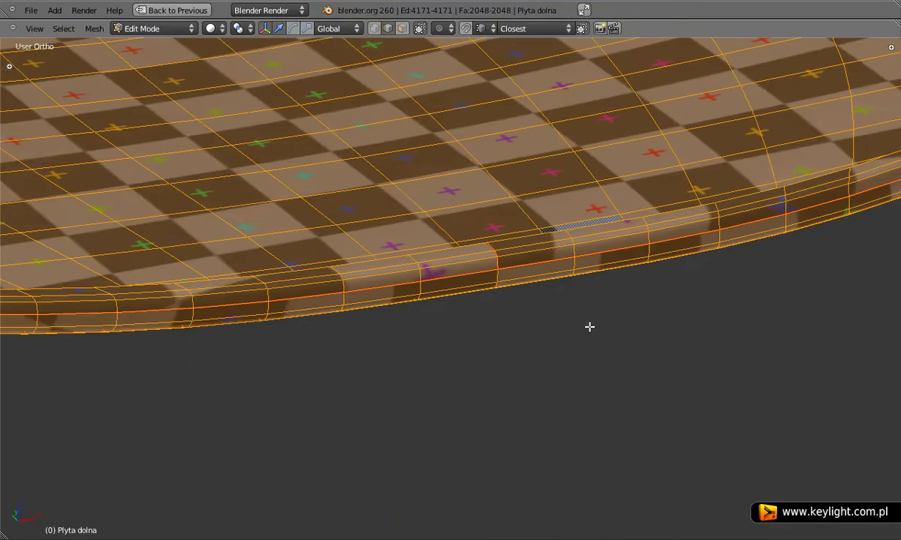
{"action": "scroll", "coordinate": [589, 328], "scroll_direction": "down", "scroll_amount": 3}
{"action": "scroll", "coordinate": [644, 300], "scroll_direction": "down", "scroll_amount": 2}
{"action": "middle_click_drag", "start_coordinate": [644, 299], "coordinate": [483, 371]}
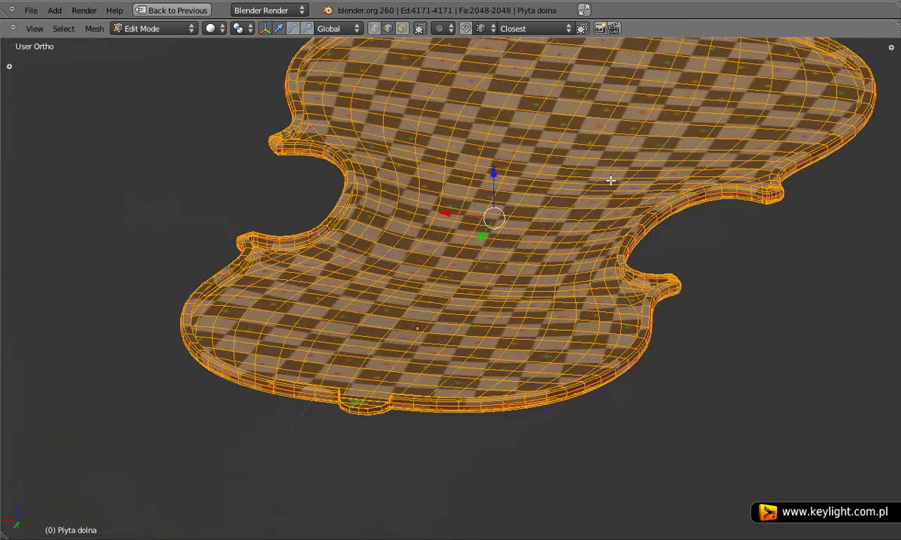
{"action": "scroll", "coordinate": [401, 430], "scroll_direction": "up", "scroll_amount": 3}
{"action": "middle_click_drag", "start_coordinate": [410, 486], "coordinate": [430, 409], "text": "shift"}
{"action": "scroll", "coordinate": [430, 410], "scroll_direction": "up", "scroll_amount": 3}
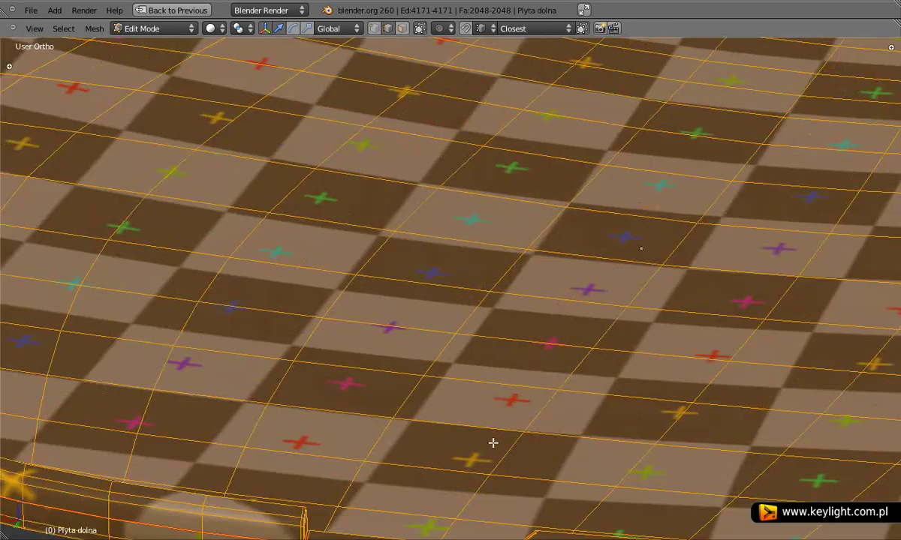
{"action": "middle_click_drag", "start_coordinate": [492, 442], "coordinate": [489, 305], "text": "shift"}
{"action": "key", "text": "a"}
{"action": "right_click", "coordinate": [435, 409]}
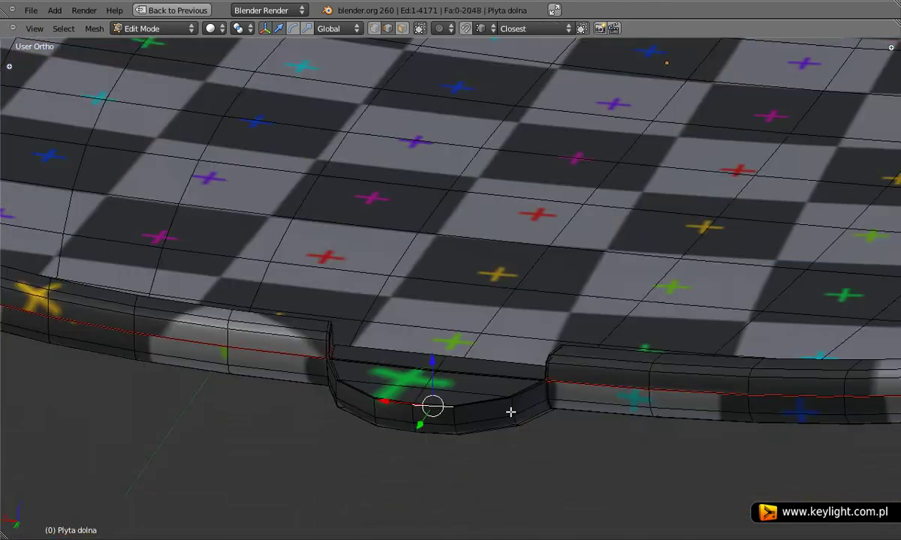
Frame the selected notch edge with numpad period and orbit to look down on it
{"action": "scroll", "coordinate": [403, 400], "scroll_direction": "up", "scroll_amount": 1}
{"action": "scroll", "coordinate": [409, 408], "scroll_direction": "up", "scroll_amount": 3}
{"action": "scroll", "coordinate": [410, 408], "scroll_direction": "down", "scroll_amount": 2}
{"action": "middle_click_drag", "start_coordinate": [533, 341], "coordinate": [476, 287], "text": "shift"}
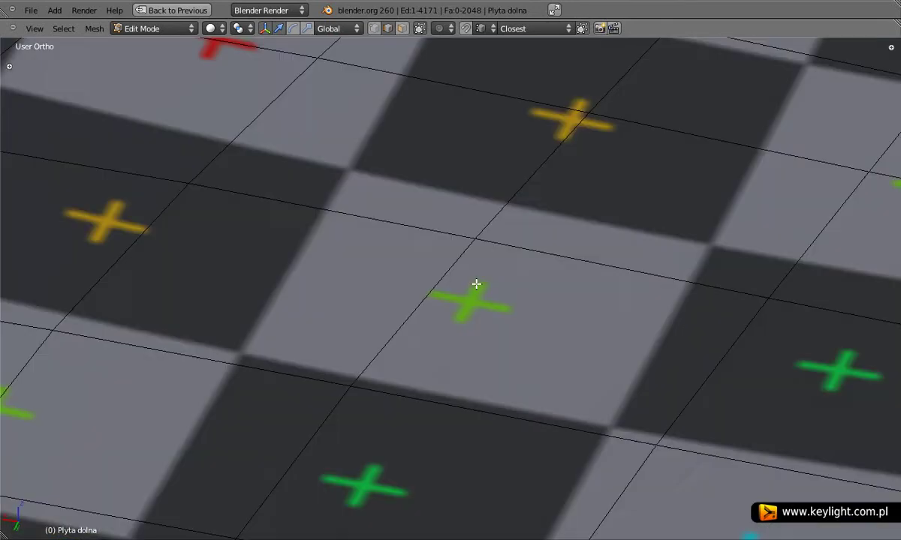
{"action": "scroll", "coordinate": [479, 283], "scroll_direction": "up", "scroll_amount": 2}
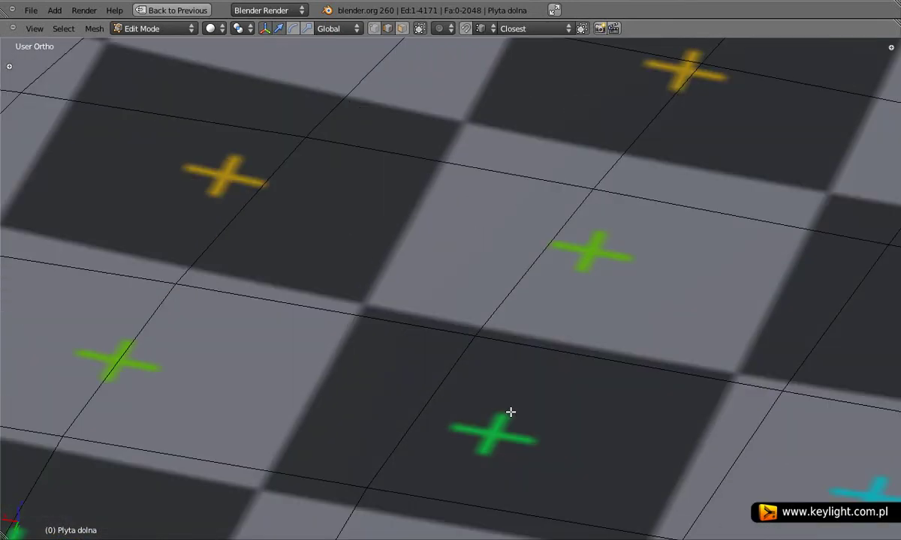
{"action": "key", "text": "KP_Decimal"}
{"action": "scroll", "coordinate": [435, 364], "scroll_direction": "down", "scroll_amount": 3}
{"action": "scroll", "coordinate": [435, 361], "scroll_direction": "down", "scroll_amount": 5}
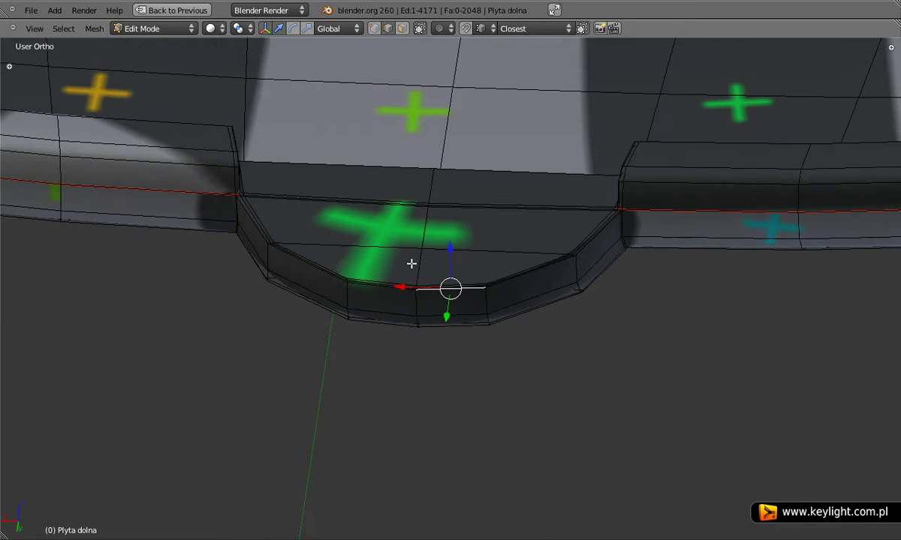
{"action": "mouse_move", "coordinate": [411, 263]}
{"action": "middle_mouse_down"}
{"action": "mouse_move", "coordinate": [374, 261]}
{"action": "mouse_move", "coordinate": [460, 292]}
{"action": "middle_mouse_up"}
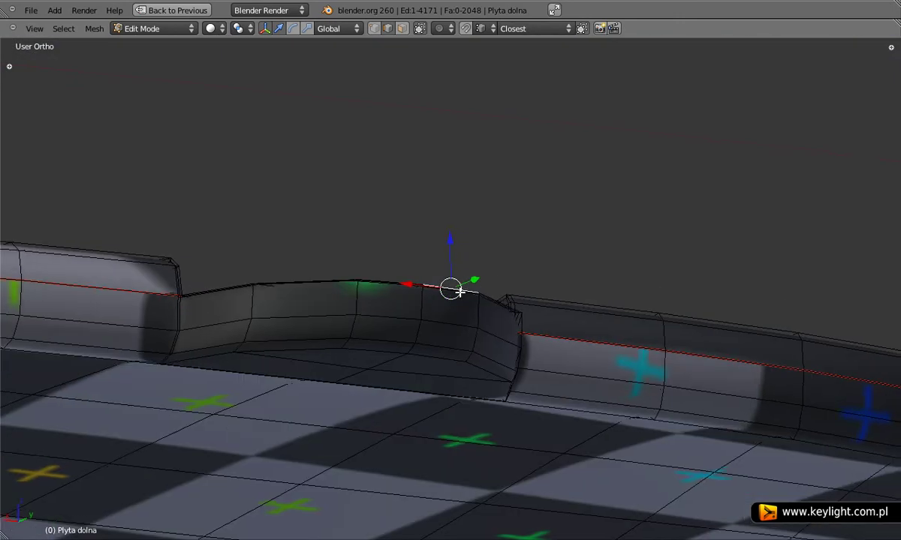
{"action": "mouse_move", "coordinate": [237, 428]}
{"action": "middle_mouse_down"}
{"action": "mouse_move", "coordinate": [251, 368]}
{"action": "mouse_move", "coordinate": [241, 348]}
{"action": "mouse_move", "coordinate": [361, 396]}
{"action": "middle_mouse_up"}
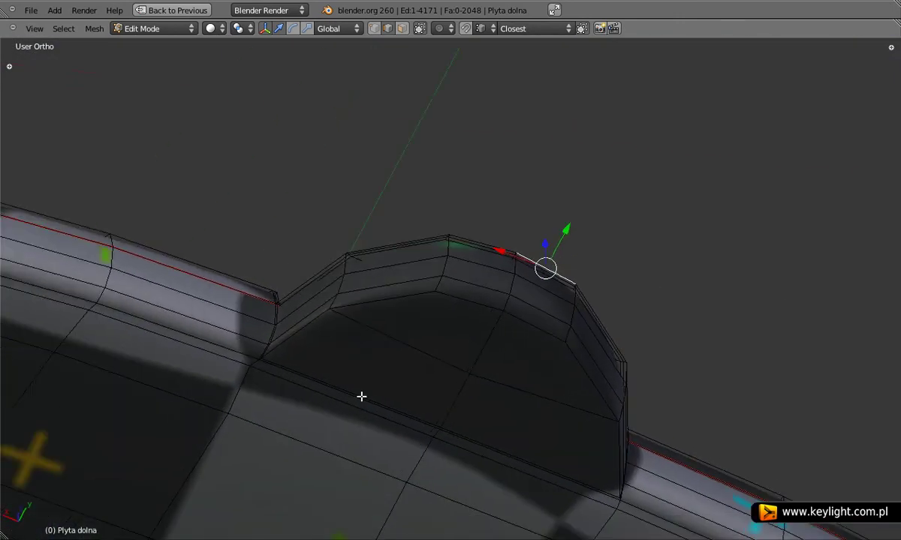
{"action": "scroll", "coordinate": [303, 376], "scroll_direction": "up", "scroll_amount": 1}
{"action": "scroll", "coordinate": [295, 368], "scroll_direction": "up", "scroll_amount": 1}
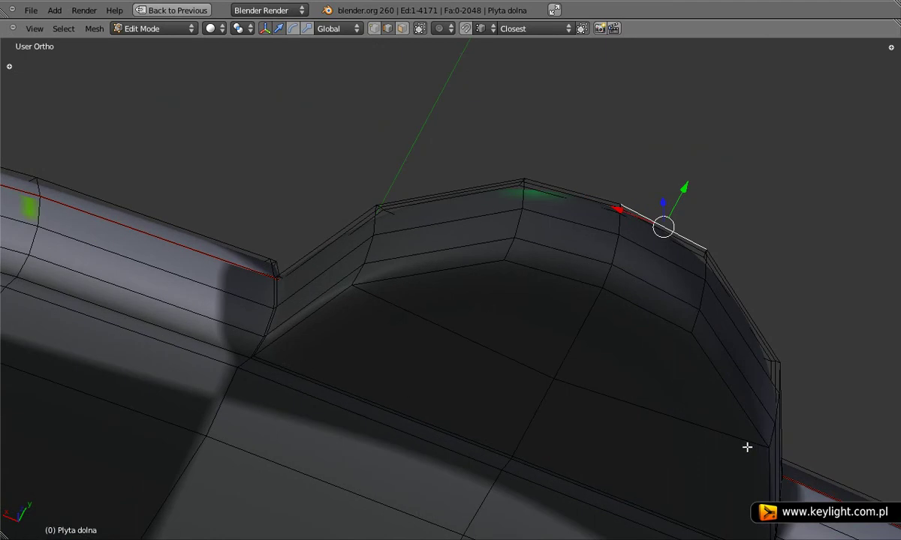
Add the vertical notch-corner edge and the edge chain running down the rim wall
{"action": "mouse_move", "coordinate": [747, 447]}
{"action": "middle_mouse_down"}
{"action": "mouse_move", "coordinate": [547, 424]}
{"action": "mouse_move", "coordinate": [583, 430]}
{"action": "mouse_move", "coordinate": [570, 391]}
{"action": "middle_mouse_up"}
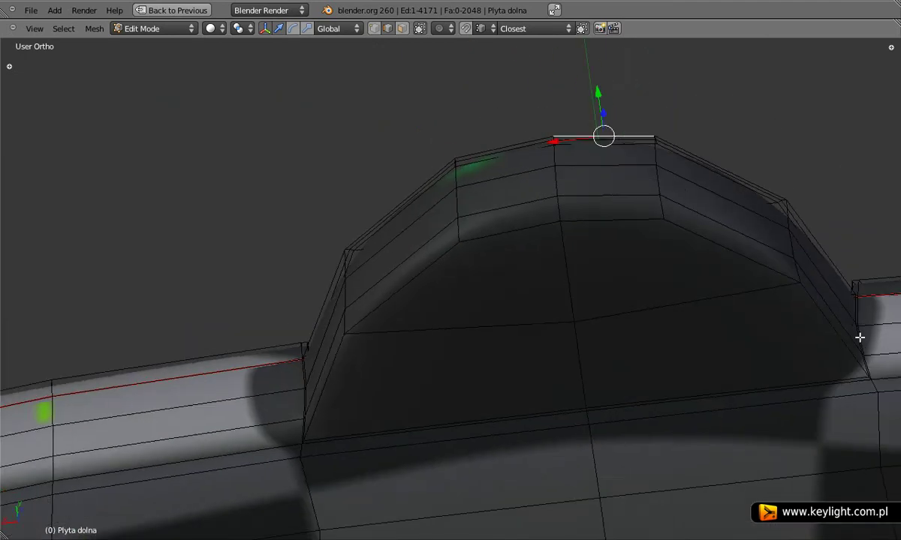
{"action": "mouse_move", "coordinate": [322, 392]}
{"action": "middle_mouse_down"}
{"action": "mouse_move", "coordinate": [396, 402]}
{"action": "mouse_move", "coordinate": [330, 364]}
{"action": "mouse_move", "coordinate": [368, 314]}
{"action": "mouse_move", "coordinate": [364, 392]}
{"action": "middle_mouse_up"}
{"action": "scroll", "coordinate": [374, 315], "scroll_direction": "up", "scroll_amount": 1}
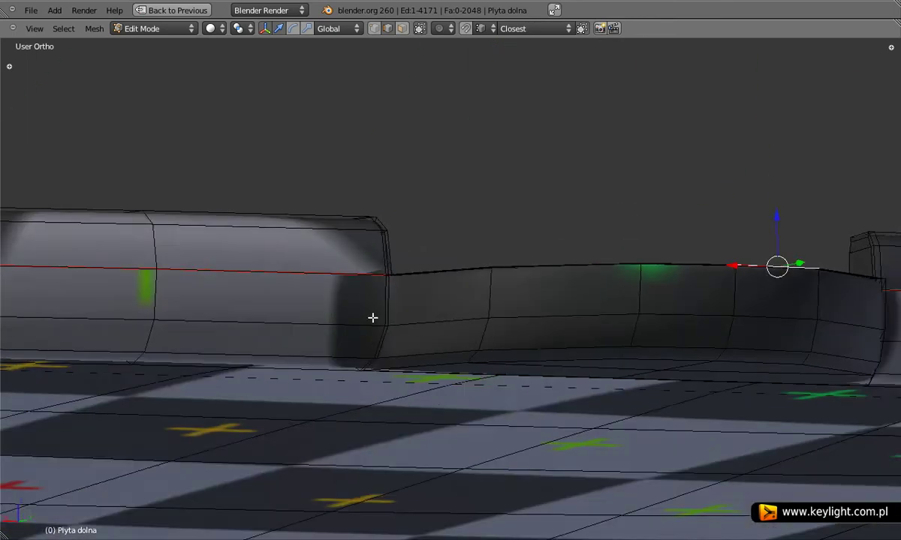
{"action": "scroll", "coordinate": [379, 324], "scroll_direction": "up", "scroll_amount": 3}
{"action": "mouse_move", "coordinate": [379, 325]}
{"action": "middle_mouse_down"}
{"action": "mouse_move", "coordinate": [356, 350]}
{"action": "mouse_move", "coordinate": [322, 362]}
{"action": "mouse_move", "coordinate": [358, 366]}
{"action": "mouse_move", "coordinate": [301, 295]}
{"action": "middle_mouse_up"}
{"action": "right_click", "coordinate": [297, 292]}
{"action": "middle_click_drag", "start_coordinate": [308, 421], "coordinate": [338, 367]}
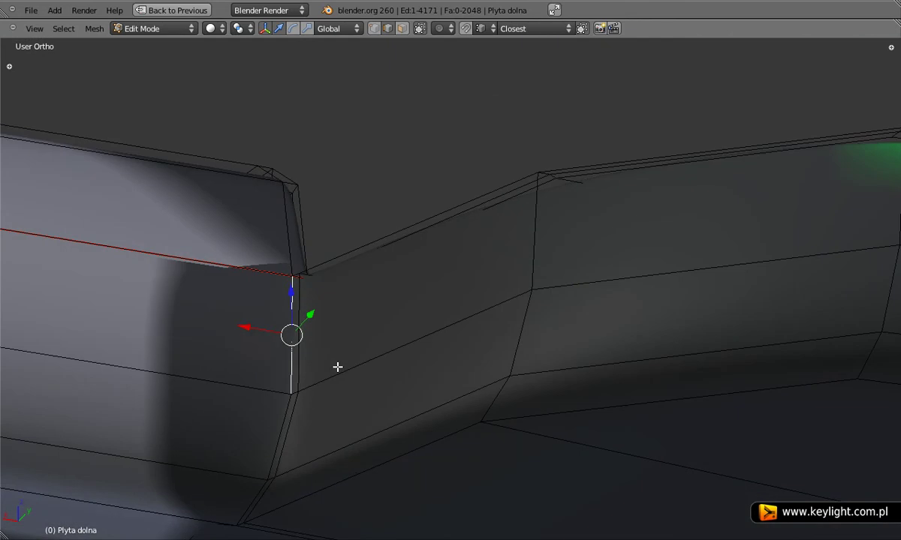
{"action": "right_click", "coordinate": [283, 420], "text": "shift"}
{"action": "mouse_move", "coordinate": [346, 487]}
{"action": "middle_mouse_down"}
{"action": "mouse_move", "coordinate": [475, 340]}
{"action": "mouse_move", "coordinate": [387, 300]}
{"action": "middle_mouse_up"}
{"action": "right_click", "coordinate": [353, 321], "text": "shift"}
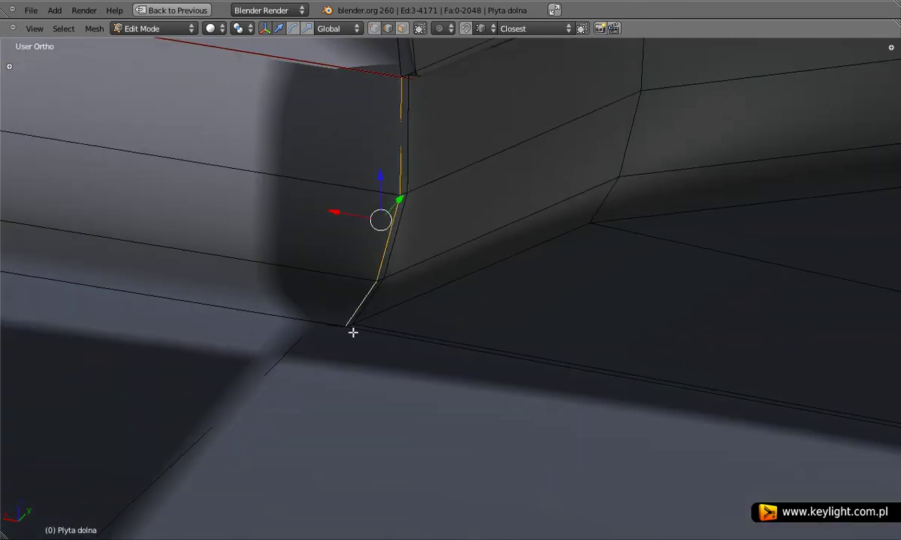
{"action": "right_click", "coordinate": [362, 332], "text": "shift"}
{"action": "right_click", "coordinate": [386, 342], "text": "shift"}
{"action": "right_click", "coordinate": [391, 337], "text": "shift"}
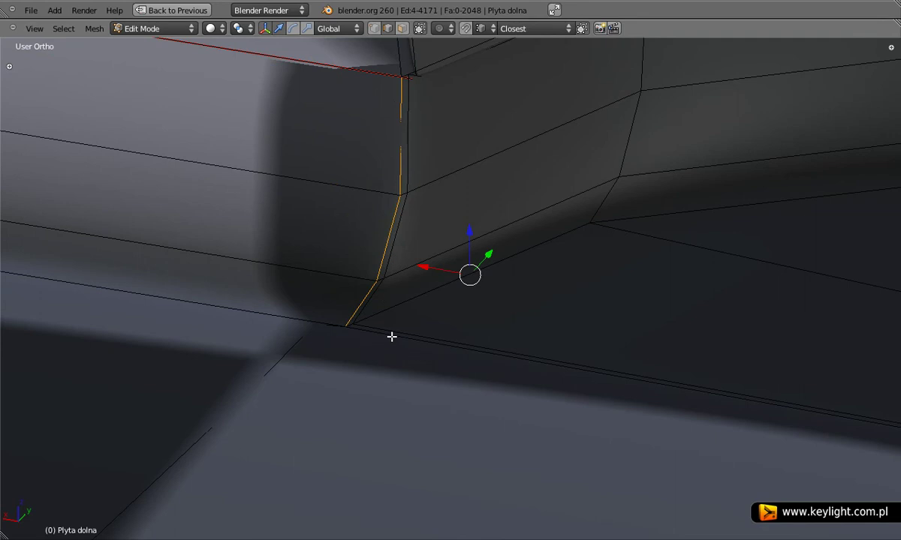
{"action": "right_click", "coordinate": [405, 383], "text": "shift"}
Add the base, rim and diagonal corner edges, then mark all selected edges as a seam
{"action": "middle_click_drag", "start_coordinate": [406, 383], "coordinate": [466, 332]}
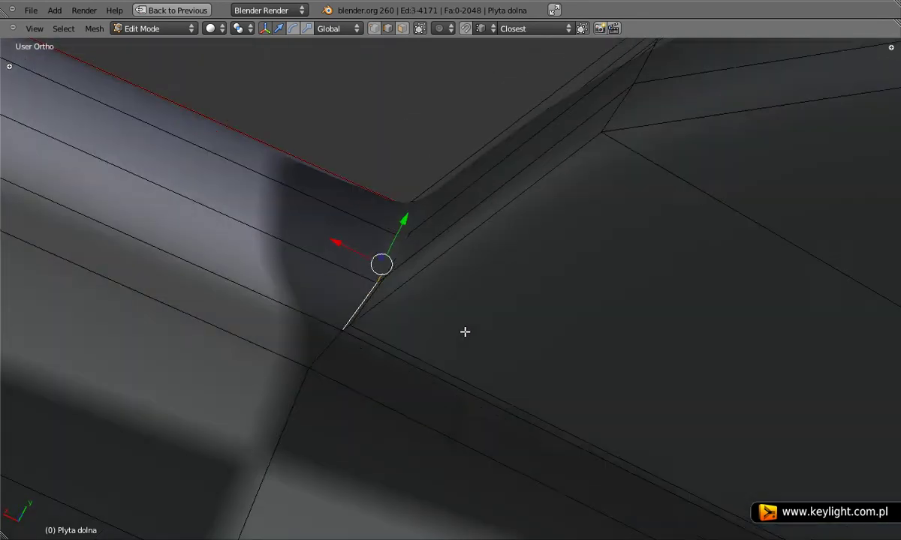
{"action": "right_click", "coordinate": [376, 349], "text": "shift"}
{"action": "mouse_move", "coordinate": [377, 349]}
{"action": "middle_mouse_down"}
{"action": "mouse_move", "coordinate": [452, 423]}
{"action": "mouse_move", "coordinate": [435, 390]}
{"action": "mouse_move", "coordinate": [235, 317]}
{"action": "mouse_move", "coordinate": [390, 344]}
{"action": "middle_mouse_up"}
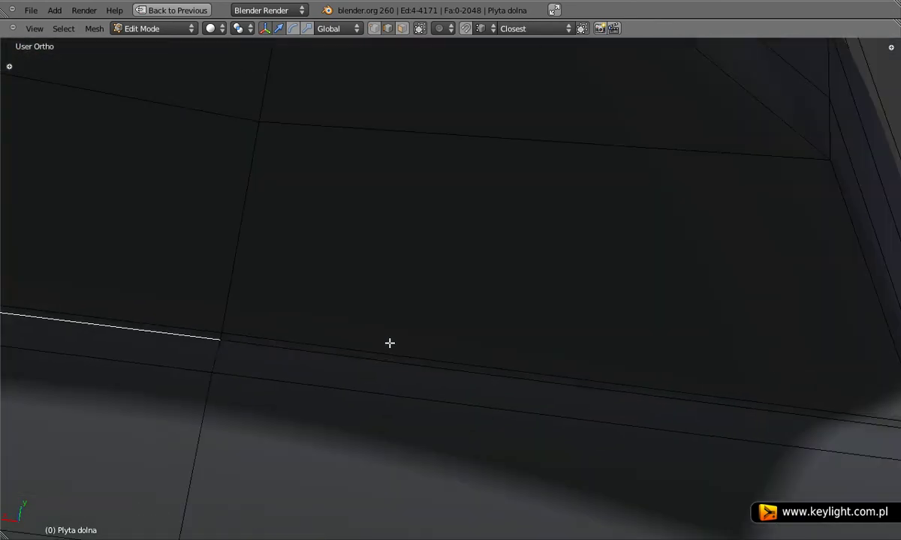
{"action": "right_click", "coordinate": [475, 374], "text": "shift"}
{"action": "mouse_move", "coordinate": [509, 402]}
{"action": "middle_mouse_down"}
{"action": "mouse_move", "coordinate": [627, 402]}
{"action": "mouse_move", "coordinate": [665, 389]}
{"action": "mouse_move", "coordinate": [589, 404]}
{"action": "middle_mouse_up"}
{"action": "middle_click_drag", "start_coordinate": [640, 285], "coordinate": [642, 321]}
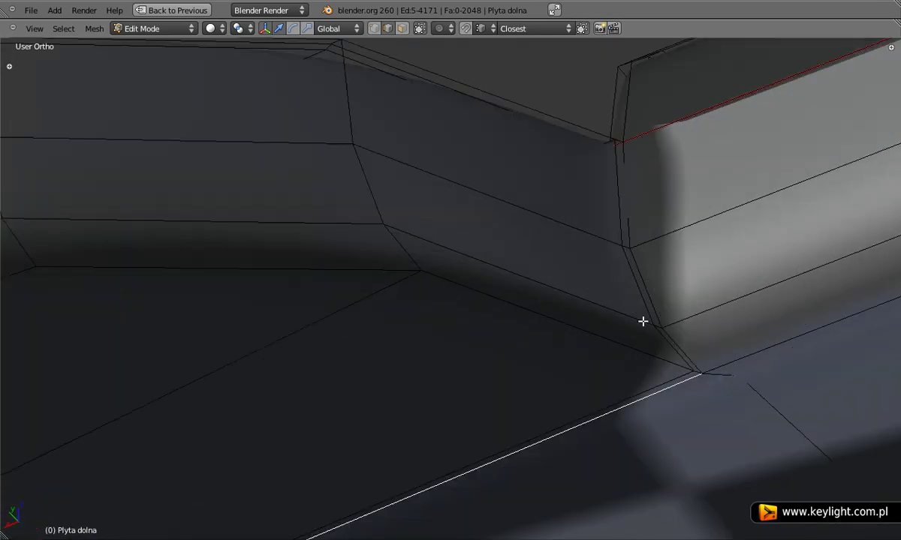
{"action": "right_click", "coordinate": [689, 356], "text": "shift"}
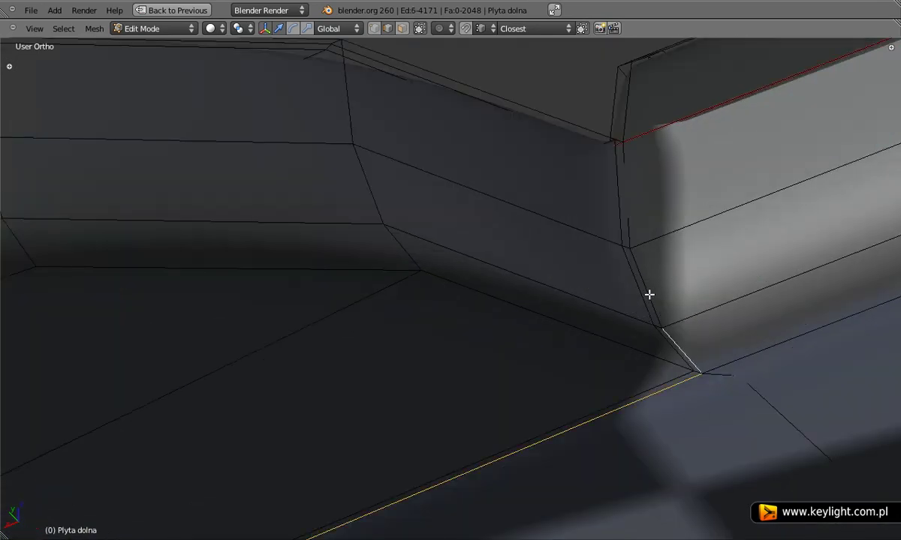
{"action": "right_click", "coordinate": [649, 294], "text": "shift"}
{"action": "right_click", "coordinate": [626, 222], "text": "shift"}
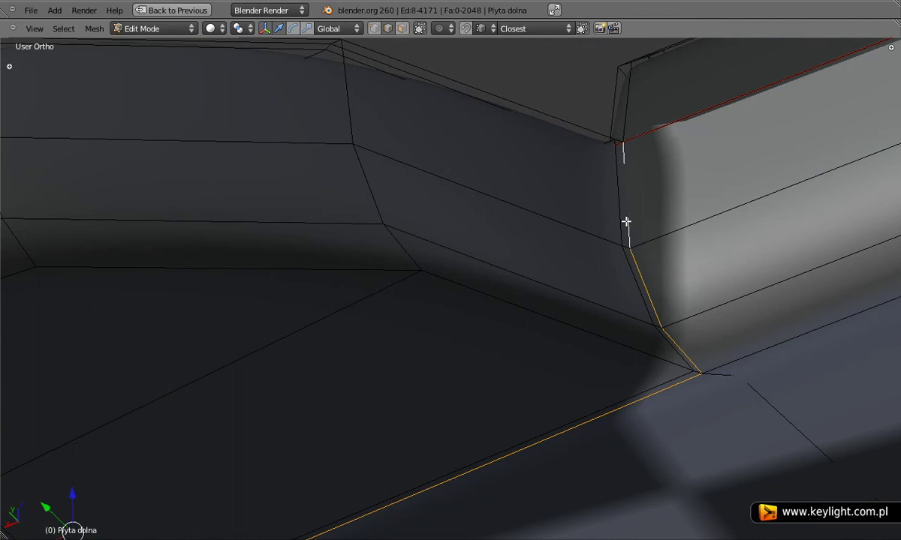
{"action": "key", "text": "ctrl+e"}
{"action": "left_click", "coordinate": [595, 262]}
{"action": "scroll", "coordinate": [627, 314], "scroll_direction": "down", "scroll_amount": 2}
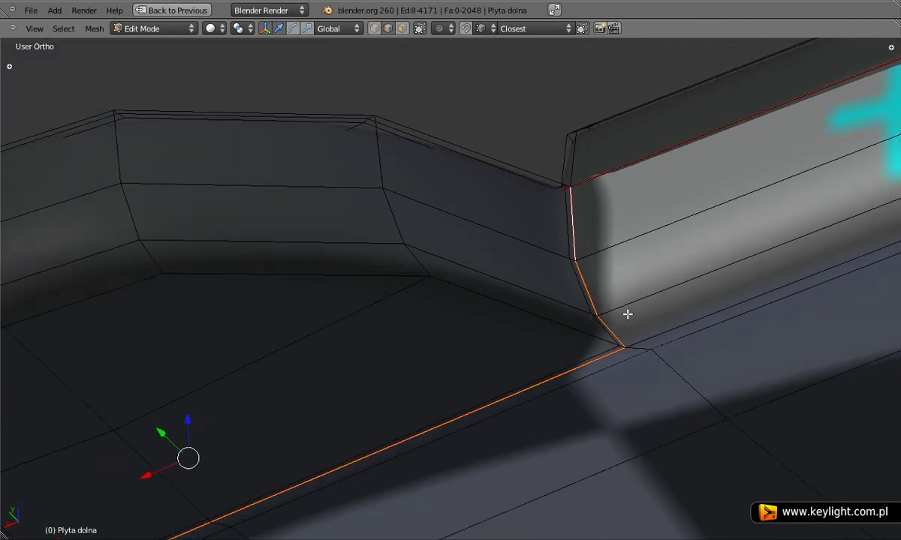
Select the whole back plate and unwrap it with the new seams
{"action": "key", "text": "a"}
{"action": "key", "text": "a"}
{"action": "scroll", "coordinate": [655, 299], "scroll_direction": "down", "scroll_amount": 2}
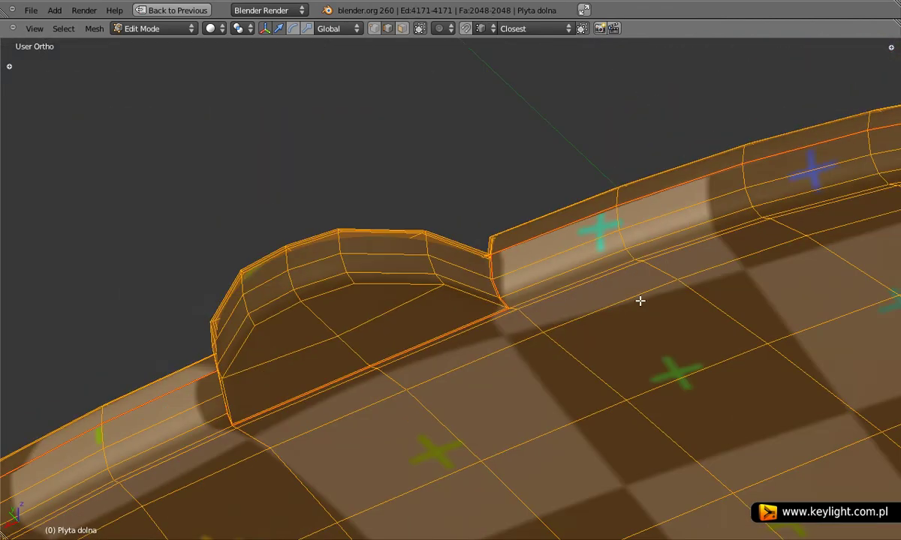
{"action": "scroll", "coordinate": [639, 301], "scroll_direction": "down", "scroll_amount": 1}
{"action": "key", "text": "u"}
{"action": "left_click", "coordinate": [639, 301]}
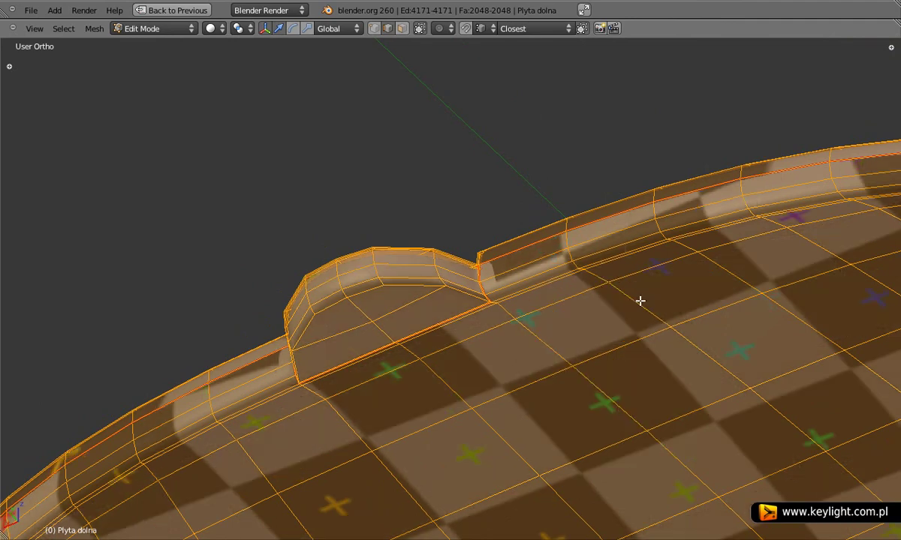
Restore the split layout and zoom the UV editor onto the small end-cap island
{"action": "key", "text": "ctrl+Up"}
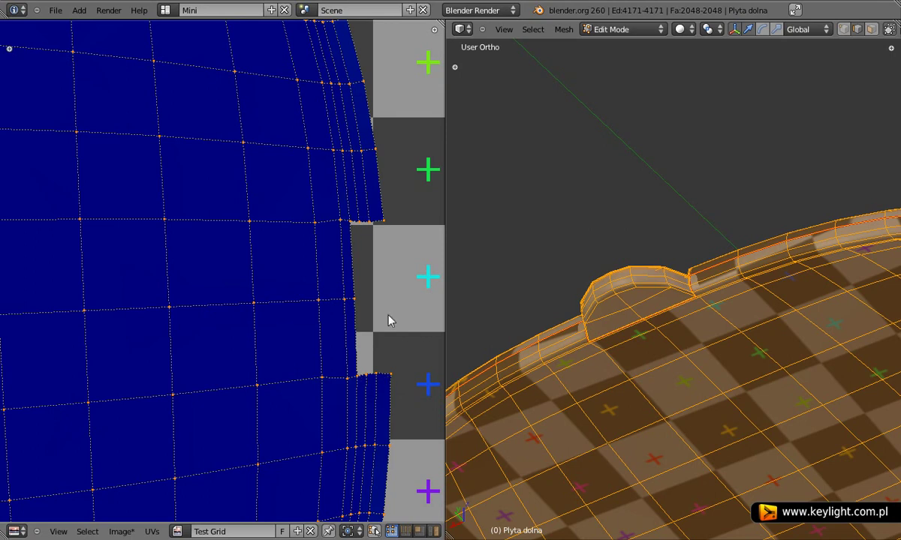
{"action": "scroll", "coordinate": [388, 316], "scroll_direction": "down", "scroll_amount": 7}
{"action": "middle_click_drag", "start_coordinate": [102, 191], "coordinate": [101, 337]}
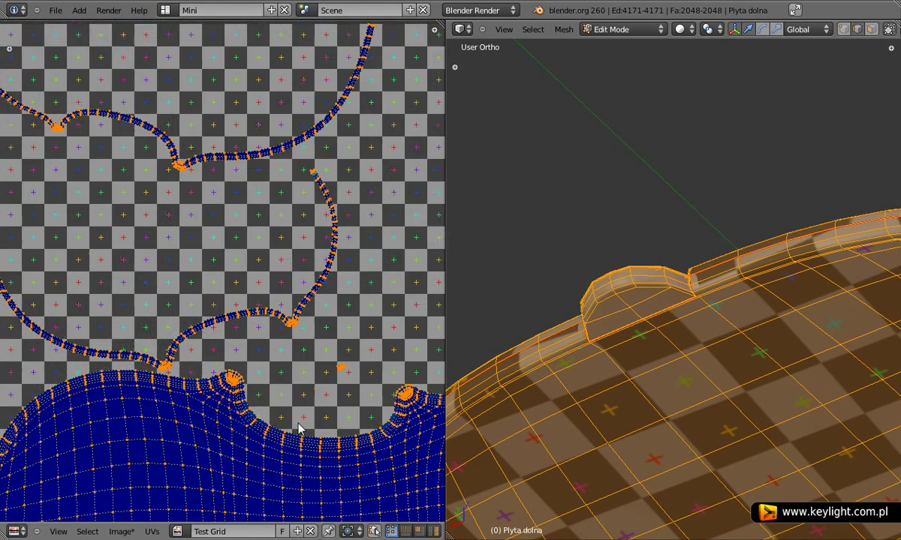
{"action": "scroll", "coordinate": [101, 337], "scroll_direction": "down", "scroll_amount": 2}
{"action": "scroll", "coordinate": [191, 256], "scroll_direction": "down", "scroll_amount": 4}
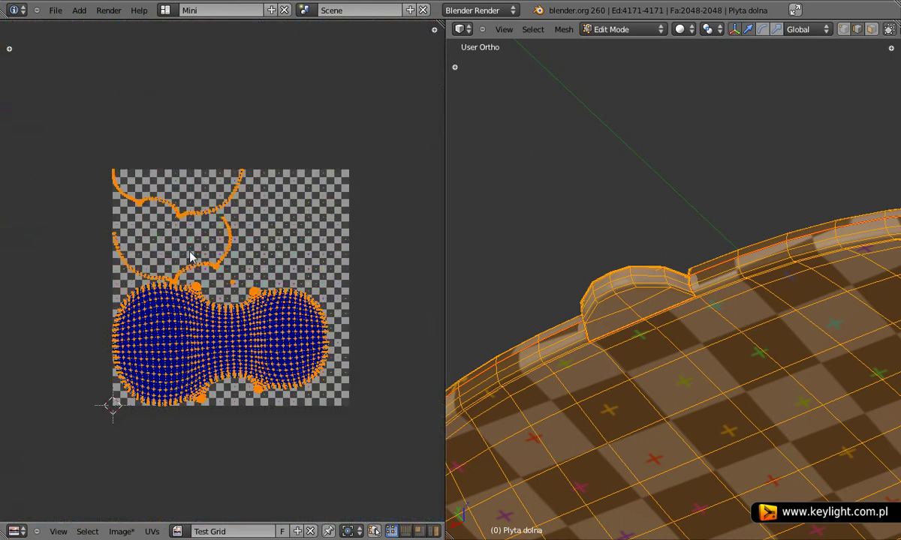
{"action": "middle_click_drag", "start_coordinate": [193, 406], "coordinate": [227, 341]}
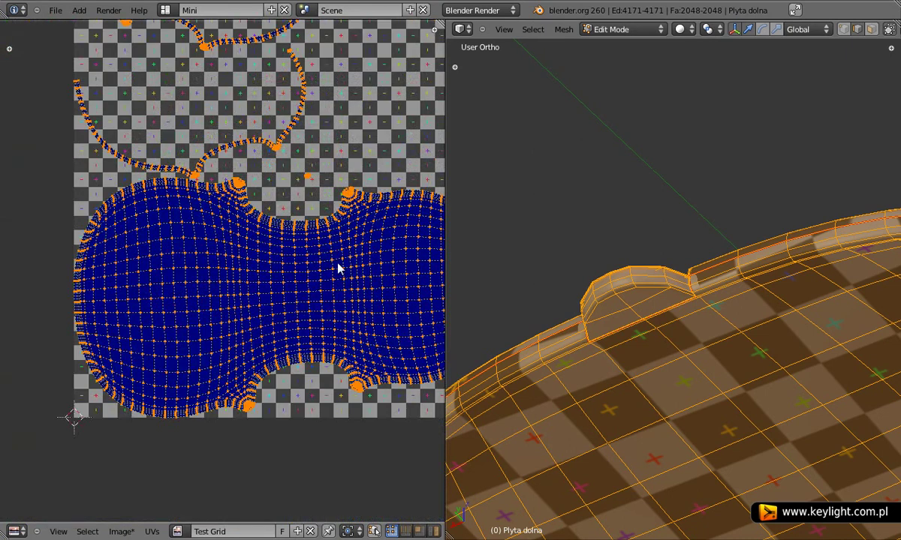
{"action": "scroll", "coordinate": [338, 268], "scroll_direction": "up", "scroll_amount": 2}
{"action": "scroll", "coordinate": [303, 148], "scroll_direction": "up", "scroll_amount": 2}
{"action": "scroll", "coordinate": [107, 398], "scroll_direction": "up", "scroll_amount": 2}
{"action": "scroll", "coordinate": [237, 366], "scroll_direction": "up", "scroll_amount": 1}
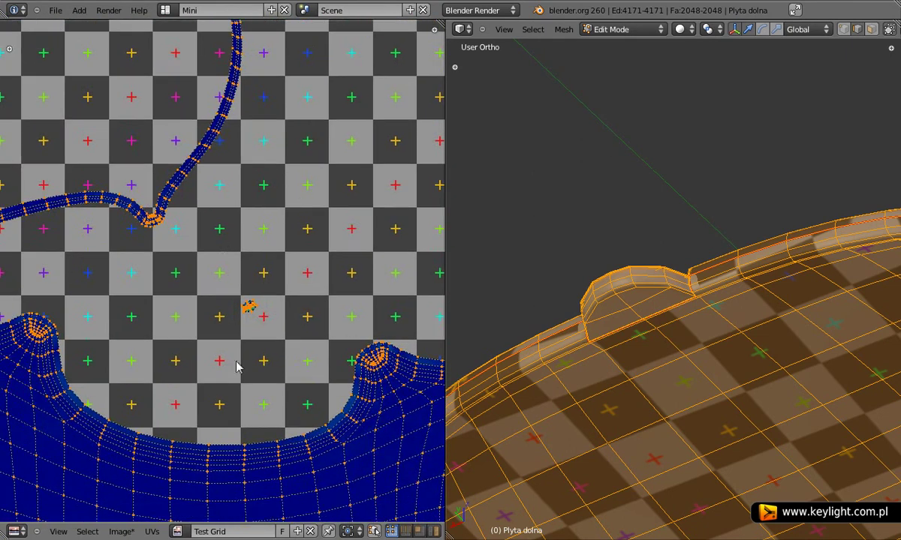
{"action": "scroll", "coordinate": [237, 366], "scroll_direction": "up", "scroll_amount": 5}
{"action": "middle_click_drag", "start_coordinate": [237, 367], "coordinate": [156, 342]}
{"action": "scroll", "coordinate": [206, 345], "scroll_direction": "up", "scroll_amount": 3}
{"action": "scroll", "coordinate": [225, 397], "scroll_direction": "up", "scroll_amount": 2}
{"action": "middle_click_drag", "start_coordinate": [225, 397], "coordinate": [226, 287]}
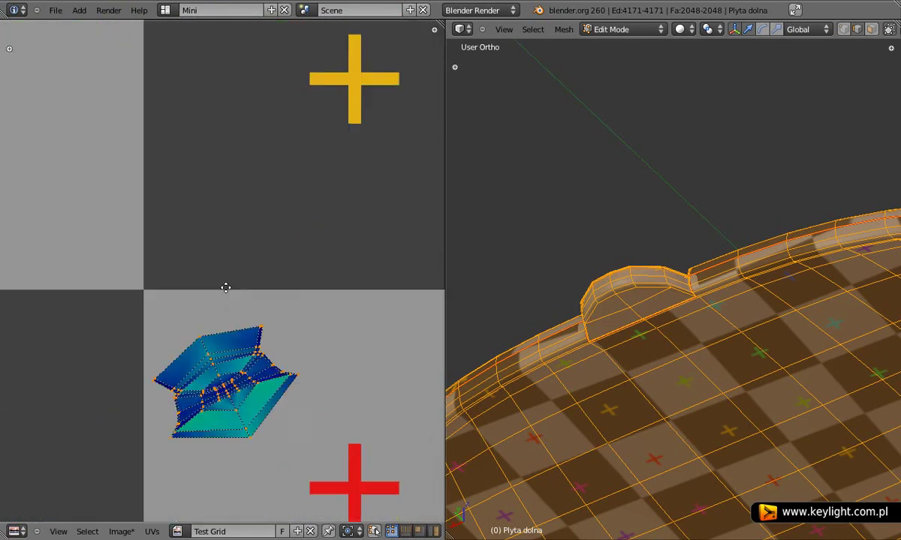
{"action": "scroll", "coordinate": [225, 288], "scroll_direction": "up", "scroll_amount": 3}
{"action": "scroll", "coordinate": [237, 294], "scroll_direction": "up", "scroll_amount": 2}
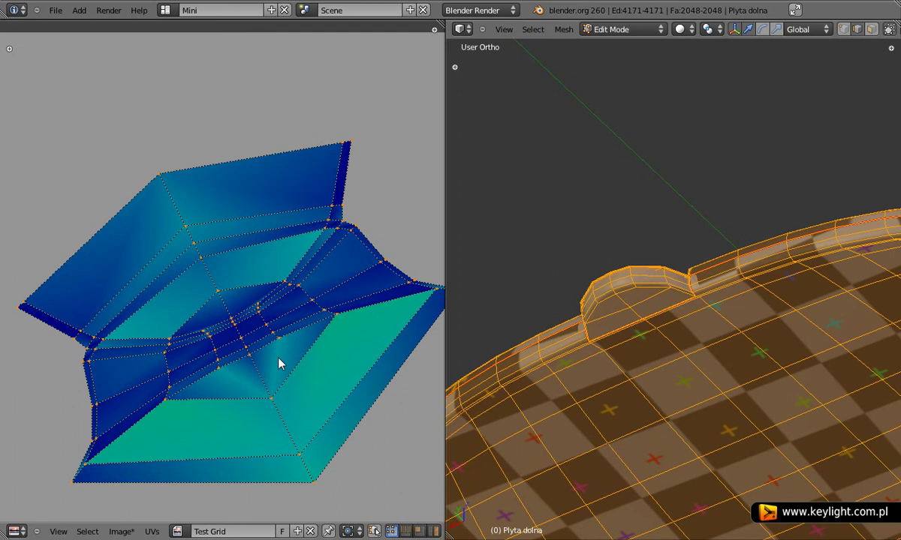
{"action": "scroll", "coordinate": [279, 360], "scroll_direction": "down", "scroll_amount": 3}
{"action": "scroll", "coordinate": [278, 361], "scroll_direction": "up", "scroll_amount": 2}
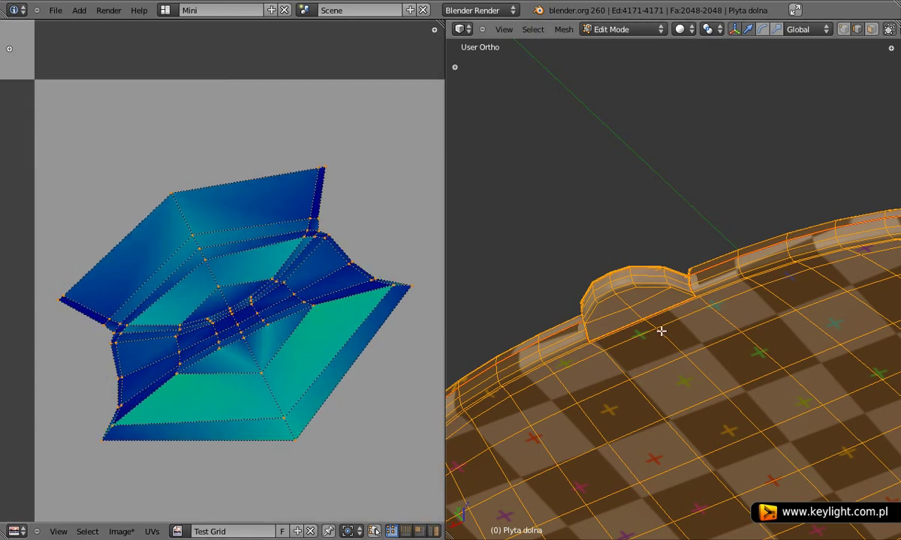
Maximize the 3D view, deselect all, and pick the vertical tab-corner edge using brief wireframe shading
{"action": "key", "text": "ctrl+Up"}
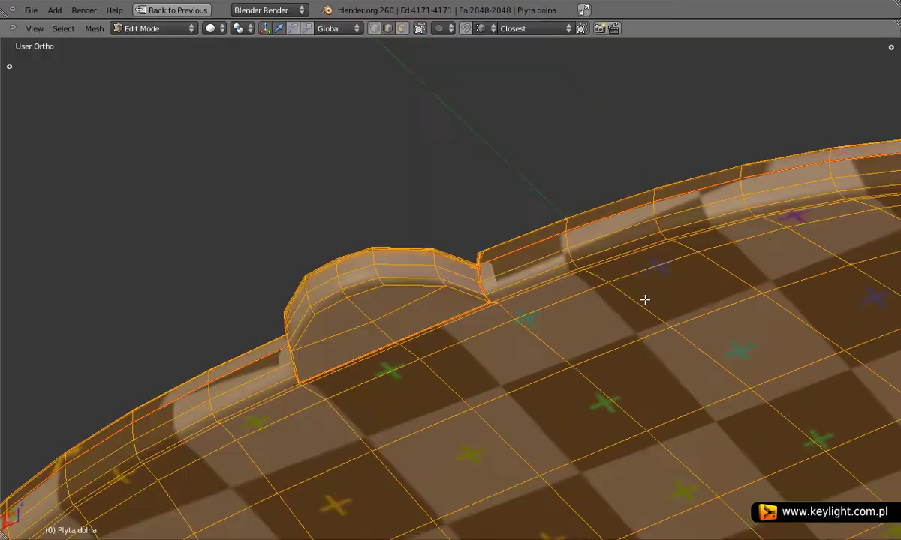
{"action": "mouse_move", "coordinate": [645, 298]}
{"action": "middle_mouse_down"}
{"action": "mouse_move", "coordinate": [537, 257]}
{"action": "mouse_move", "coordinate": [570, 381]}
{"action": "mouse_move", "coordinate": [352, 316]}
{"action": "mouse_move", "coordinate": [456, 356]}
{"action": "mouse_move", "coordinate": [350, 352]}
{"action": "mouse_move", "coordinate": [279, 307]}
{"action": "mouse_move", "coordinate": [340, 358]}
{"action": "mouse_move", "coordinate": [403, 364]}
{"action": "mouse_move", "coordinate": [257, 363]}
{"action": "mouse_move", "coordinate": [368, 369]}
{"action": "mouse_move", "coordinate": [346, 348]}
{"action": "middle_mouse_up"}
{"action": "key", "text": "a"}
{"action": "scroll", "coordinate": [356, 374], "scroll_direction": "up", "scroll_amount": 3}
{"action": "scroll", "coordinate": [351, 413], "scroll_direction": "up", "scroll_amount": 2}
{"action": "mouse_move", "coordinate": [351, 413]}
{"action": "middle_mouse_down"}
{"action": "mouse_move", "coordinate": [436, 408]}
{"action": "mouse_move", "coordinate": [413, 409]}
{"action": "middle_mouse_up"}
{"action": "mouse_move", "coordinate": [592, 440]}
{"action": "middle_mouse_down"}
{"action": "mouse_move", "coordinate": [555, 441]}
{"action": "mouse_move", "coordinate": [550, 392]}
{"action": "middle_mouse_up"}
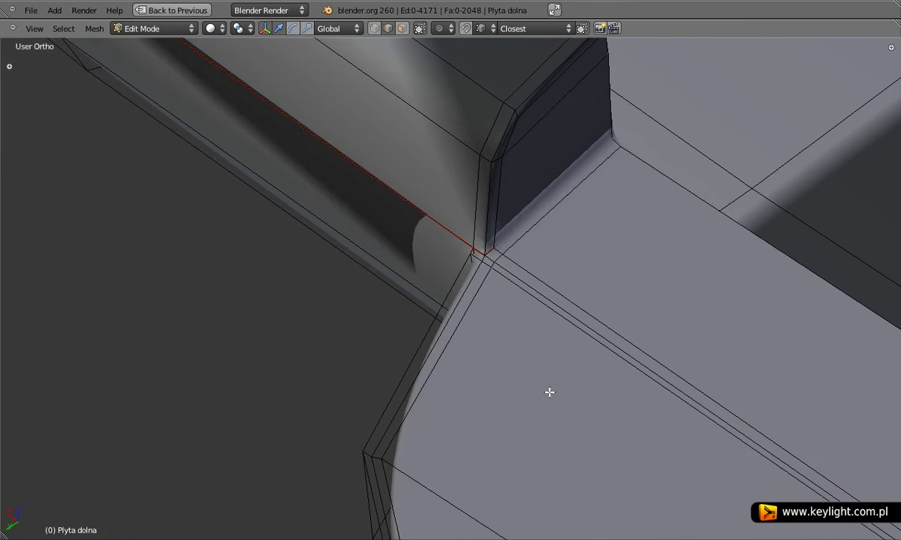
{"action": "right_click", "coordinate": [508, 236]}
{"action": "left_click", "coordinate": [211, 28]}
{"action": "left_click", "coordinate": [233, 56]}
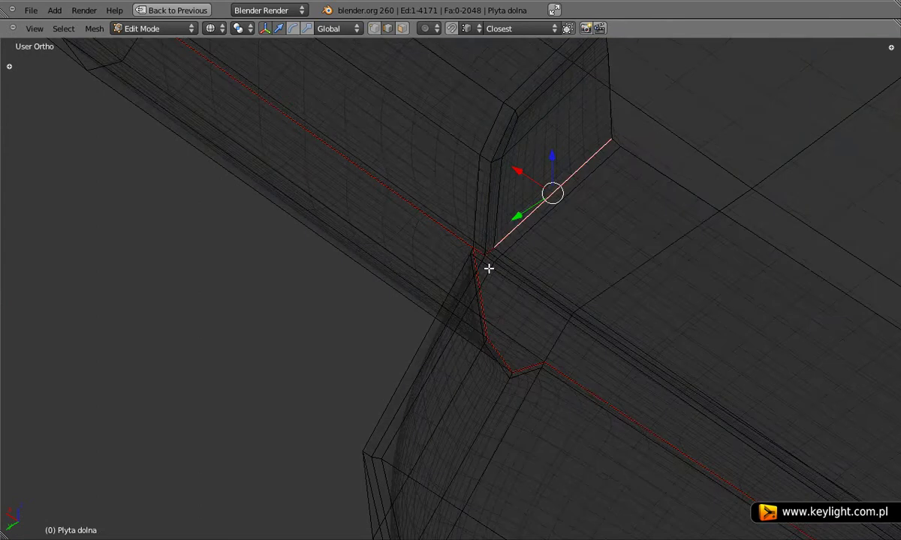
{"action": "middle_click_drag", "start_coordinate": [468, 333], "coordinate": [492, 324]}
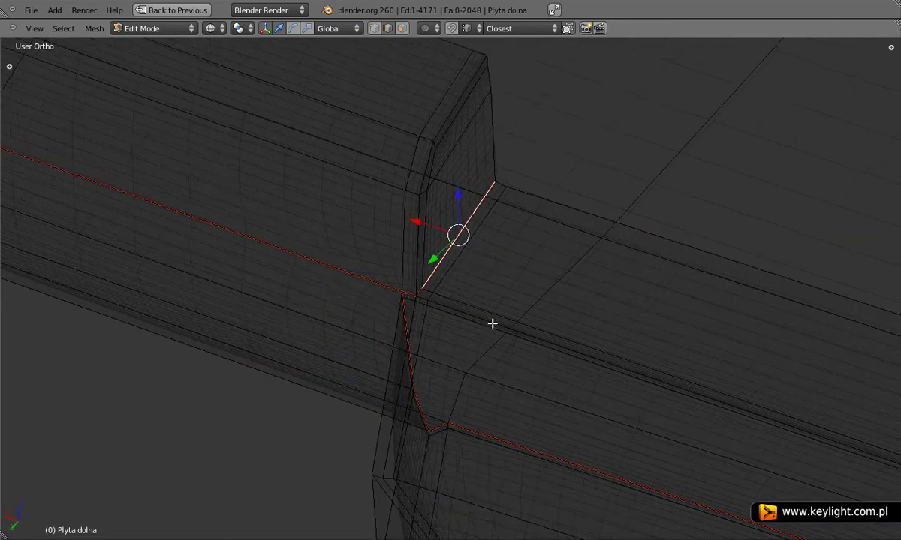
{"action": "right_click", "coordinate": [415, 314]}
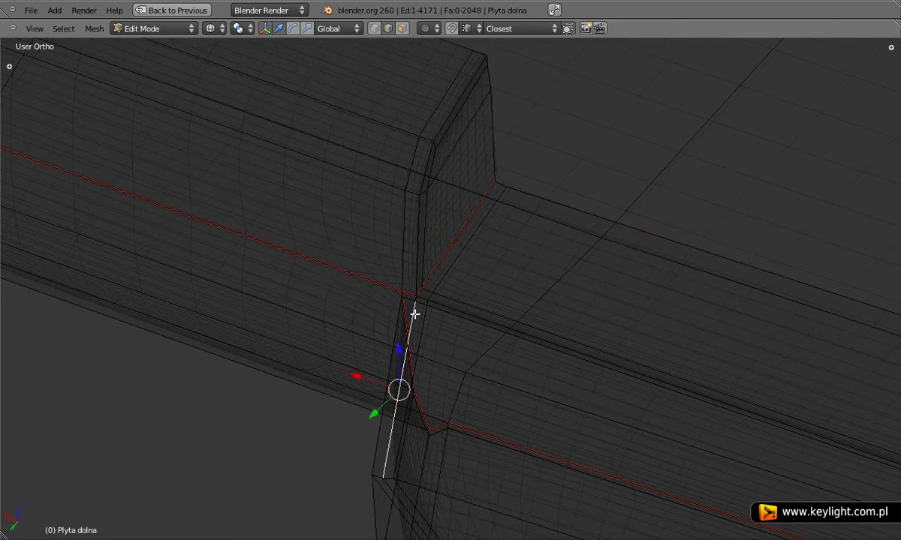
{"action": "left_click", "coordinate": [211, 28]}
{"action": "left_click", "coordinate": [225, 69]}
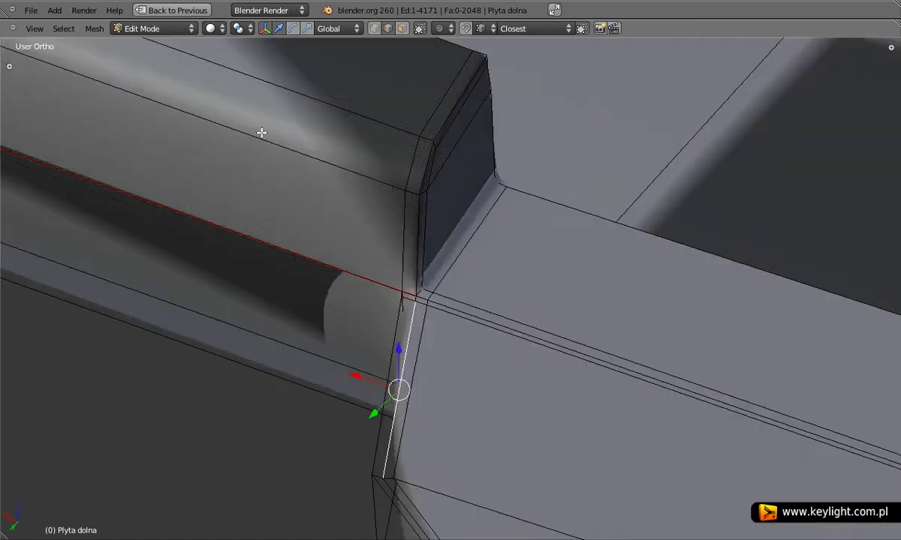
Extend the selection along the rounded end cap's curved base edges up to the last corner edge
{"action": "mouse_move", "coordinate": [351, 353]}
{"action": "middle_mouse_down"}
{"action": "mouse_move", "coordinate": [403, 445]}
{"action": "mouse_move", "coordinate": [416, 428]}
{"action": "middle_mouse_up"}
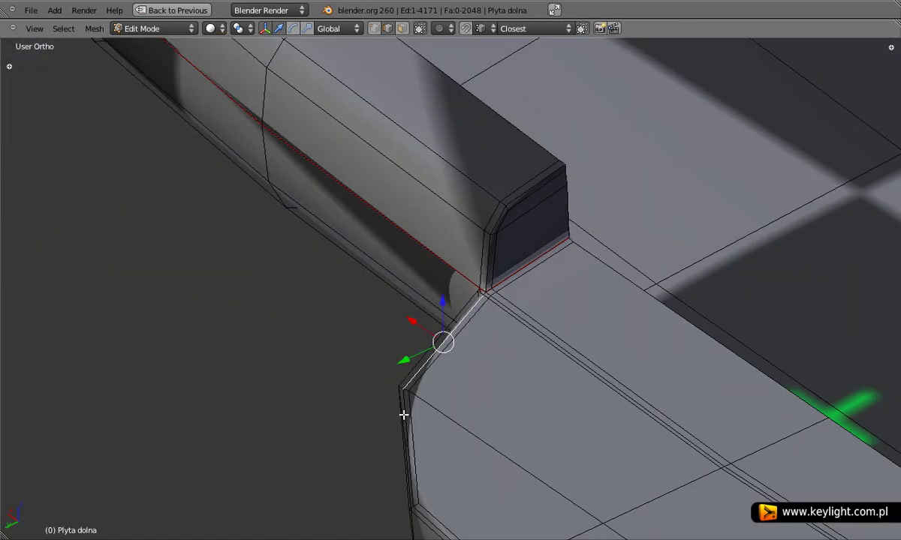
{"action": "right_click", "coordinate": [404, 414], "text": "shift"}
{"action": "mouse_move", "coordinate": [396, 477]}
{"action": "middle_mouse_down"}
{"action": "mouse_move", "coordinate": [572, 488]}
{"action": "mouse_move", "coordinate": [748, 390]}
{"action": "mouse_move", "coordinate": [593, 402]}
{"action": "middle_mouse_up"}
{"action": "right_click", "coordinate": [593, 401], "text": "shift"}
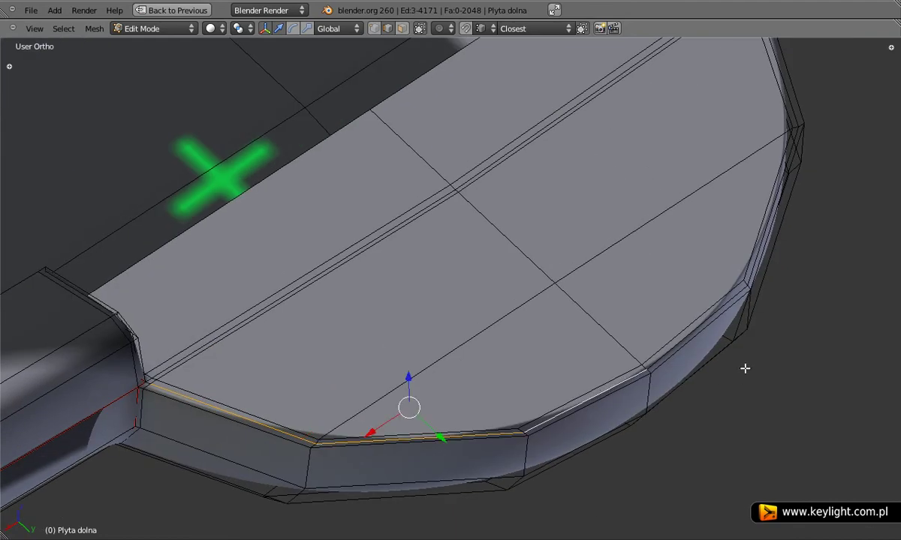
{"action": "mouse_move", "coordinate": [743, 368]}
{"action": "middle_mouse_down"}
{"action": "mouse_move", "coordinate": [703, 369]}
{"action": "mouse_move", "coordinate": [708, 398]}
{"action": "middle_mouse_up"}
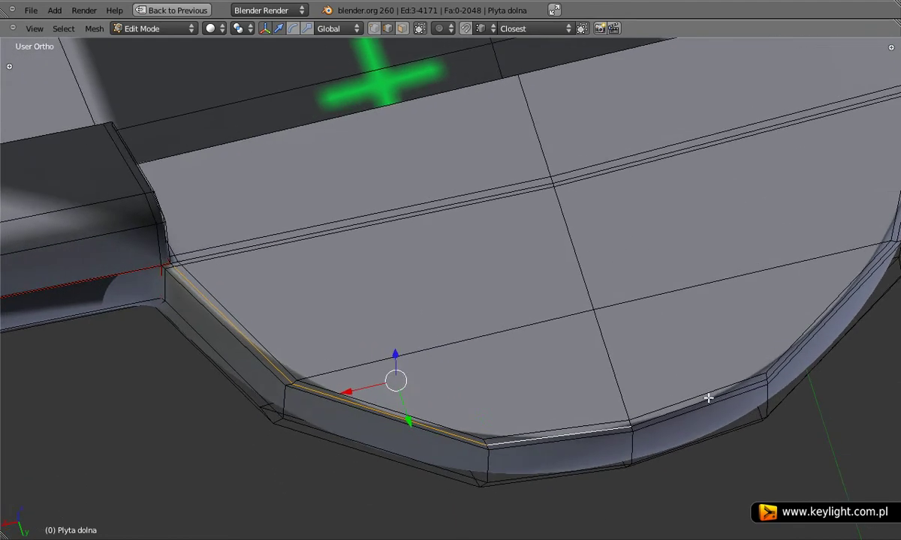
{"action": "right_click", "coordinate": [709, 399], "text": "shift"}
{"action": "mouse_move", "coordinate": [781, 380]}
{"action": "middle_mouse_down"}
{"action": "mouse_move", "coordinate": [764, 413]}
{"action": "mouse_move", "coordinate": [464, 382]}
{"action": "middle_mouse_up"}
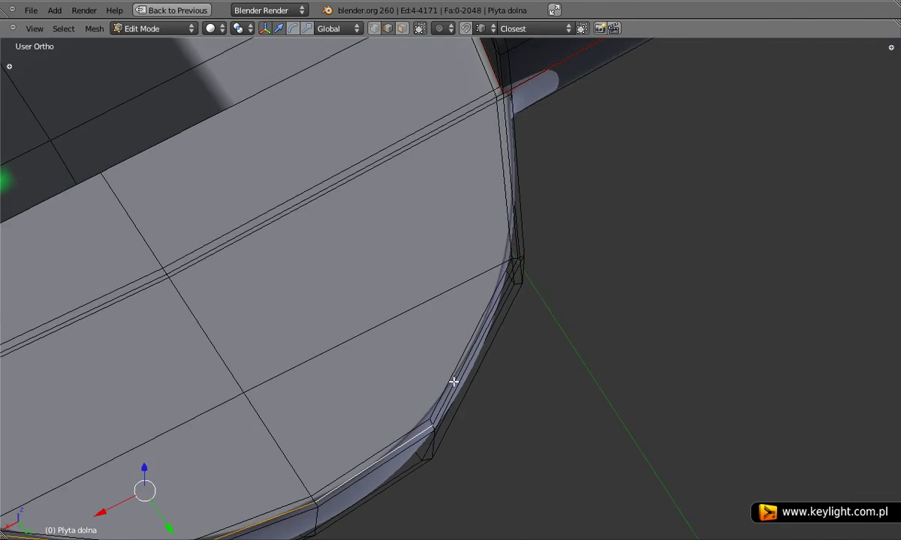
{"action": "right_click", "coordinate": [455, 382], "text": "shift"}
{"action": "mouse_move", "coordinate": [616, 342]}
{"action": "middle_mouse_down"}
{"action": "mouse_move", "coordinate": [666, 280]}
{"action": "mouse_move", "coordinate": [663, 227]}
{"action": "mouse_move", "coordinate": [588, 369]}
{"action": "middle_mouse_up"}
{"action": "right_click", "coordinate": [579, 340], "text": "shift"}
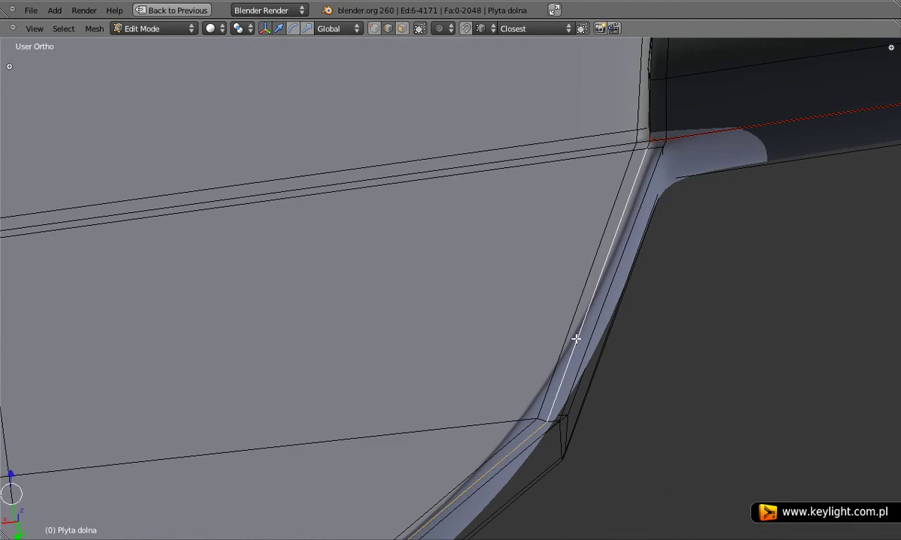
{"action": "right_click", "coordinate": [650, 144], "text": "shift"}
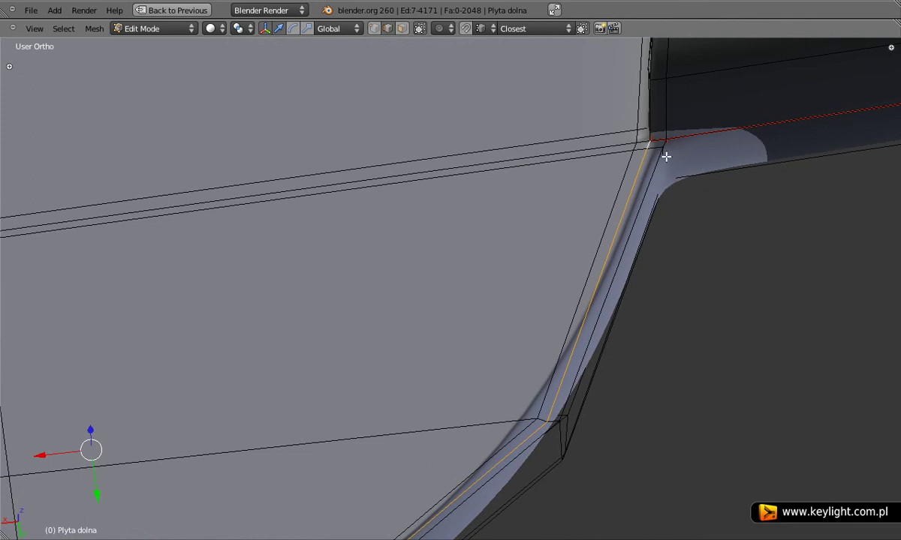
{"action": "mouse_move", "coordinate": [589, 210]}
{"action": "middle_mouse_down"}
{"action": "mouse_move", "coordinate": [603, 209]}
{"action": "mouse_move", "coordinate": [380, 309]}
{"action": "mouse_move", "coordinate": [362, 268]}
{"action": "middle_mouse_up"}
{"action": "scroll", "coordinate": [362, 268], "scroll_direction": "up", "scroll_amount": 3}
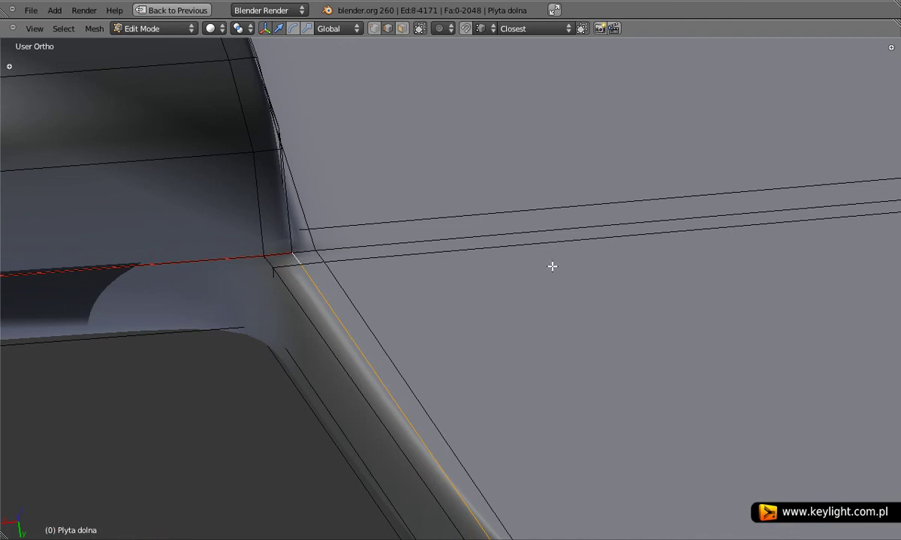
{"action": "scroll", "coordinate": [552, 266], "scroll_direction": "down", "scroll_amount": 2}
{"action": "key", "text": "ctrl+e"}
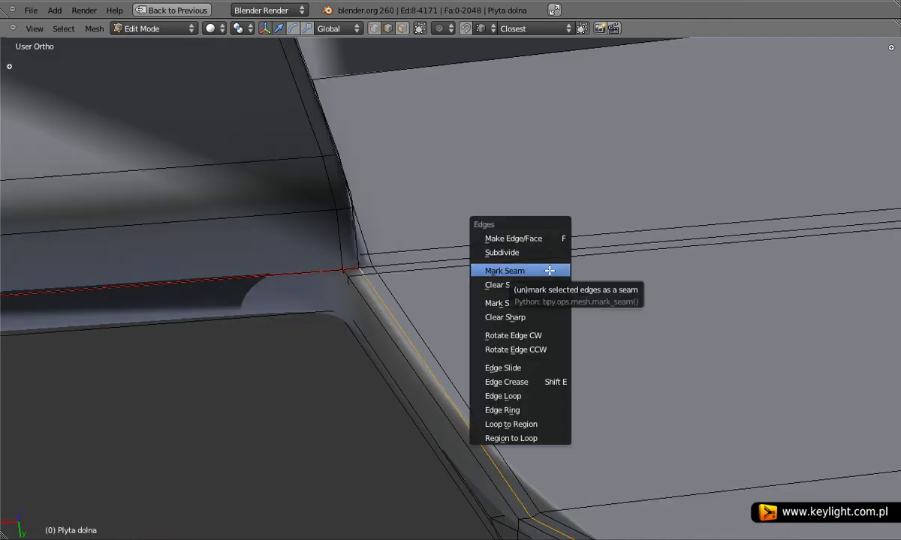
Mark the end-cap edges as a seam, re-unwrap the whole plate, and pan over the resulting islands
{"action": "left_click", "coordinate": [550, 270]}
{"action": "key", "text": "a"}
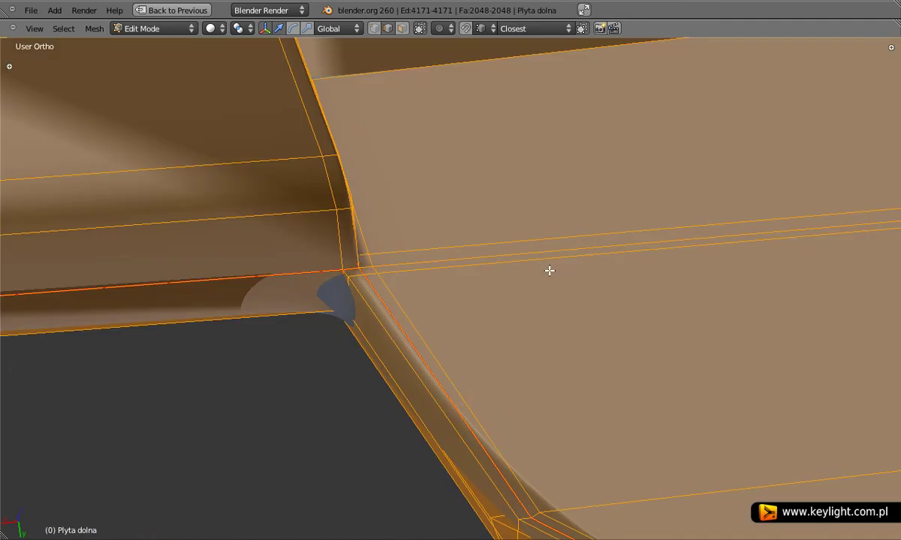
{"action": "key", "text": "u"}
{"action": "left_click", "coordinate": [549, 270]}
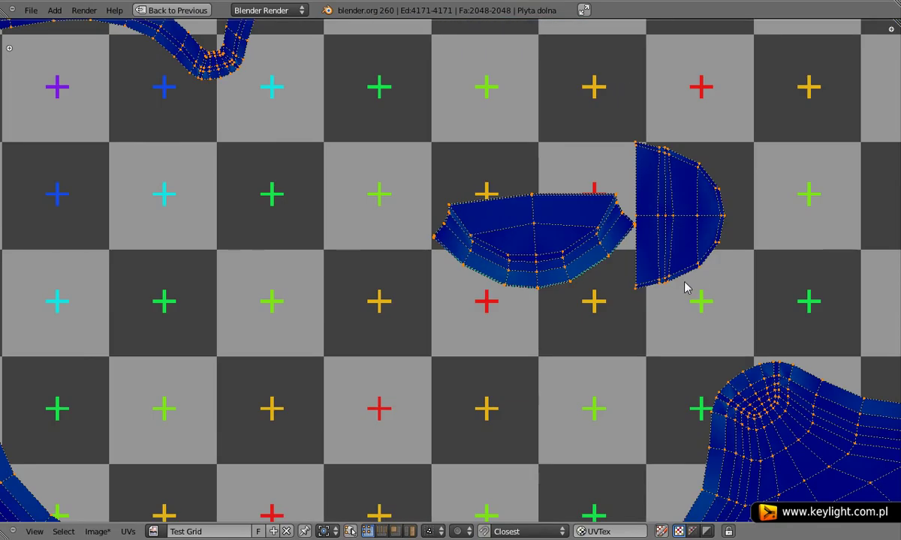
{"action": "mouse_move", "coordinate": [686, 287]}
{"action": "middle_mouse_down"}
{"action": "mouse_move", "coordinate": [337, 172]}
{"action": "mouse_move", "coordinate": [426, 320]}
{"action": "middle_mouse_up"}
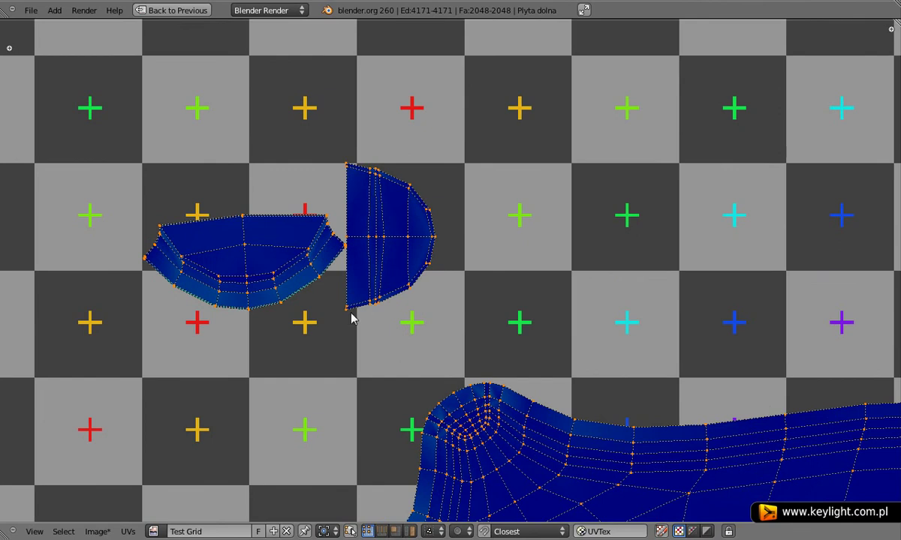
{"action": "scroll", "coordinate": [353, 316], "scroll_direction": "down", "scroll_amount": 6}
{"action": "mouse_move", "coordinate": [356, 315]}
{"action": "middle_mouse_down"}
{"action": "mouse_move", "coordinate": [352, 201]}
{"action": "mouse_move", "coordinate": [299, 157]}
{"action": "middle_mouse_up"}
{"action": "mouse_move", "coordinate": [237, 76]}
{"action": "middle_mouse_down"}
{"action": "mouse_move", "coordinate": [611, 420]}
{"action": "mouse_move", "coordinate": [635, 537]}
{"action": "middle_mouse_up"}
{"action": "middle_click_drag", "start_coordinate": [549, 363], "coordinate": [488, 263]}
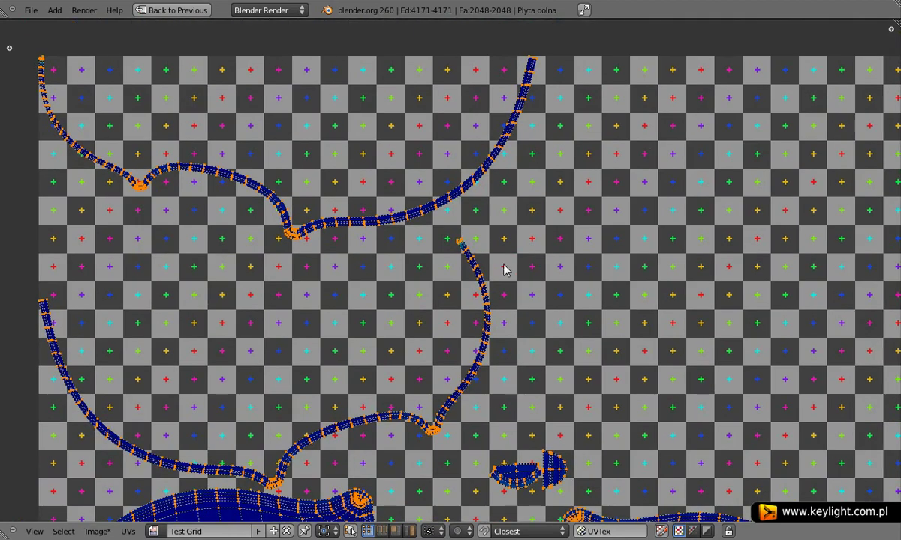
Switch UV selection to Island mode and try selecting the rim strip and body islands
{"action": "scroll", "coordinate": [464, 301], "scroll_direction": "down", "scroll_amount": 3}
{"action": "middle_click_drag", "start_coordinate": [464, 300], "coordinate": [438, 267]}
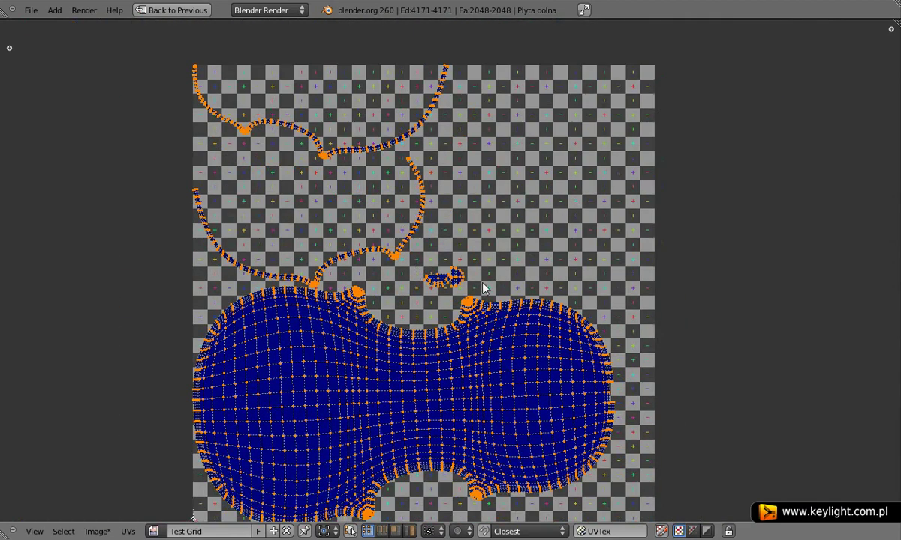
{"action": "scroll", "coordinate": [416, 269], "scroll_direction": "up", "scroll_amount": 2}
{"action": "scroll", "coordinate": [413, 273], "scroll_direction": "down", "scroll_amount": 1}
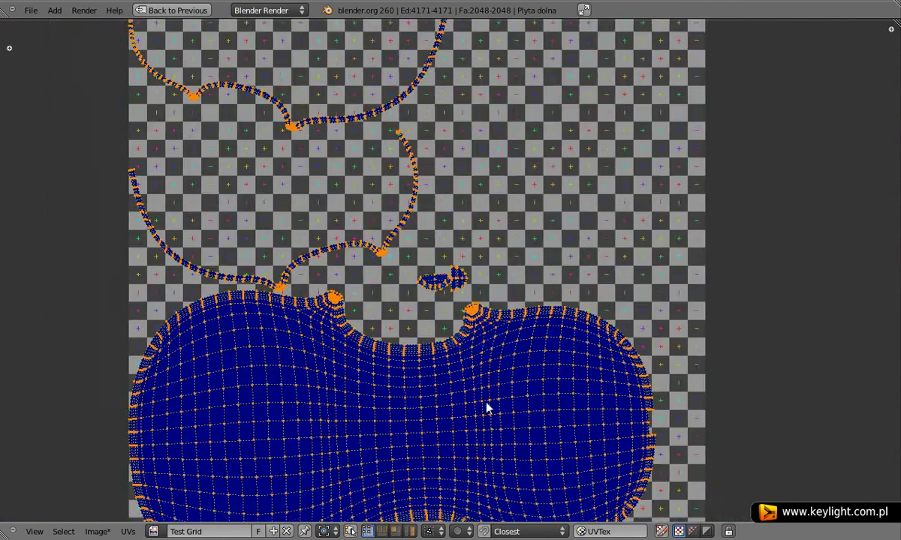
{"action": "left_click", "coordinate": [410, 531]}
{"action": "right_click", "coordinate": [374, 226]}
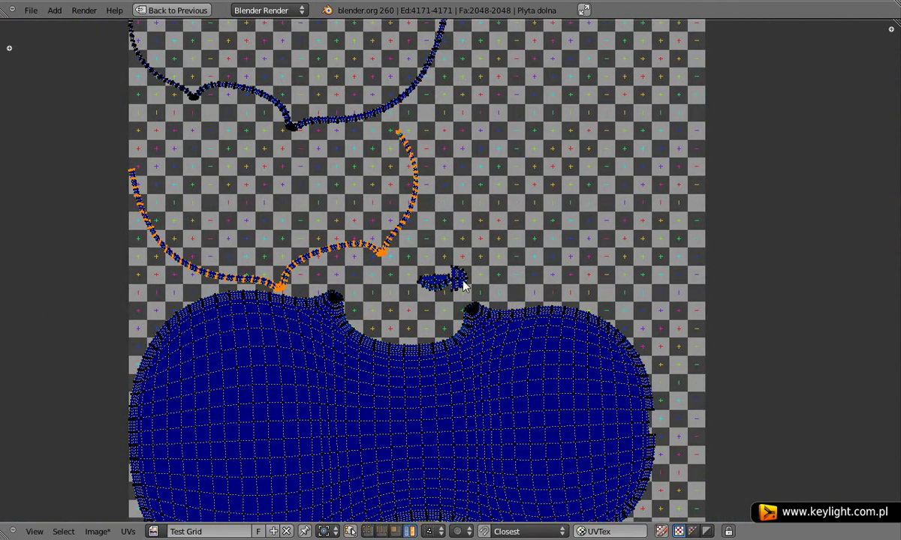
{"action": "right_click", "coordinate": [571, 361]}
{"action": "scroll", "coordinate": [512, 318], "scroll_direction": "down", "scroll_amount": 2}
{"action": "scroll", "coordinate": [476, 317], "scroll_direction": "down", "scroll_amount": 1}
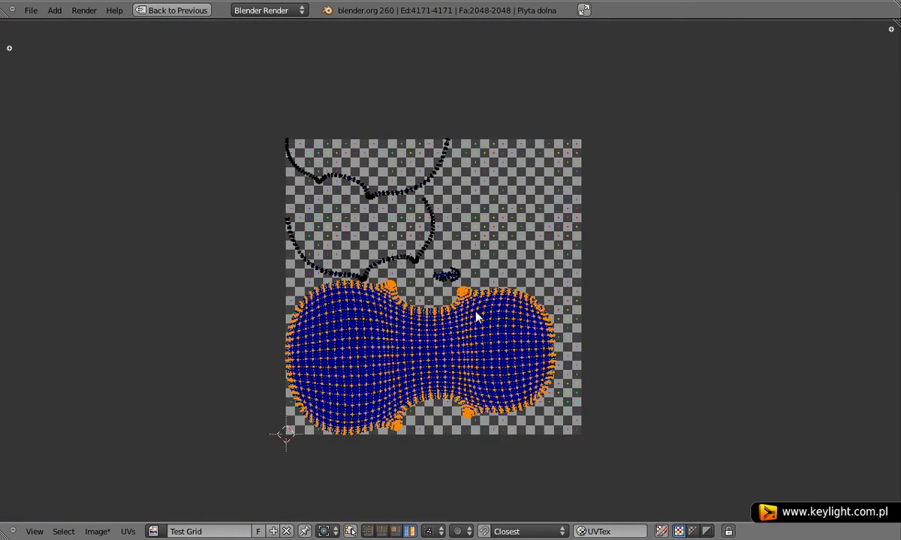
{"action": "scroll", "coordinate": [477, 317], "scroll_direction": "up", "scroll_amount": 2}
Move the top and middle rim strips and end-cap island right of the grid, then invert selection
{"action": "right_click", "coordinate": [412, 140]}
{"action": "right_click", "coordinate": [421, 183], "text": "shift"}
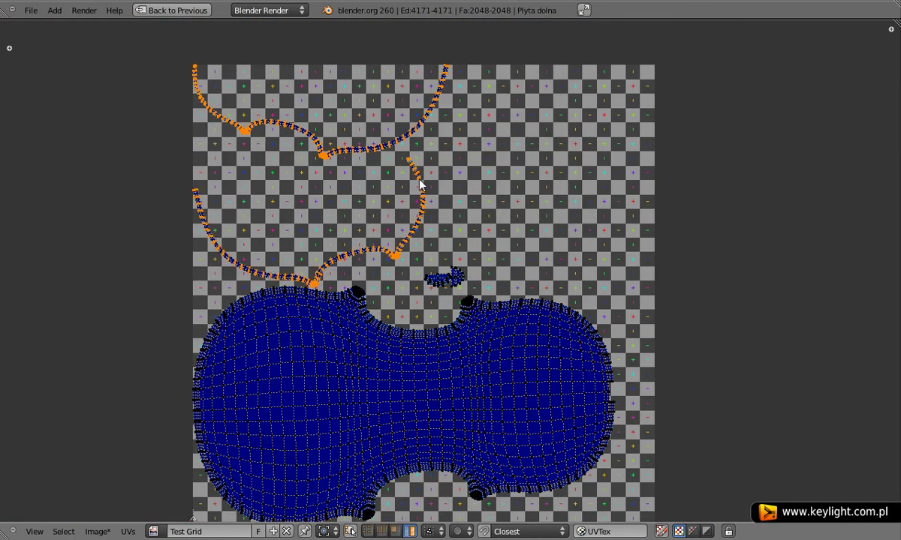
{"action": "scroll", "coordinate": [447, 270], "scroll_direction": "up", "scroll_amount": 3}
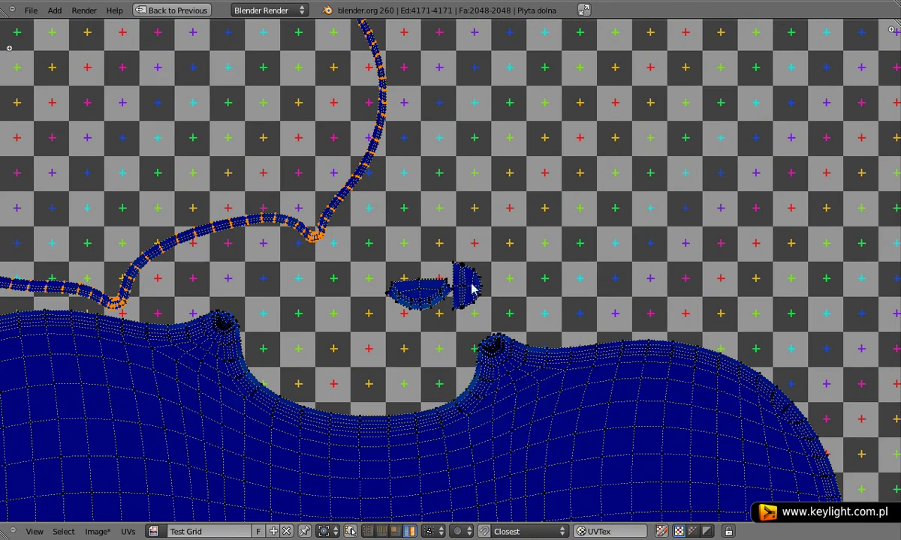
{"action": "right_click", "coordinate": [446, 291], "text": "shift"}
{"action": "scroll", "coordinate": [451, 292], "scroll_direction": "down", "scroll_amount": 2}
{"action": "scroll", "coordinate": [461, 289], "scroll_direction": "down", "scroll_amount": 3}
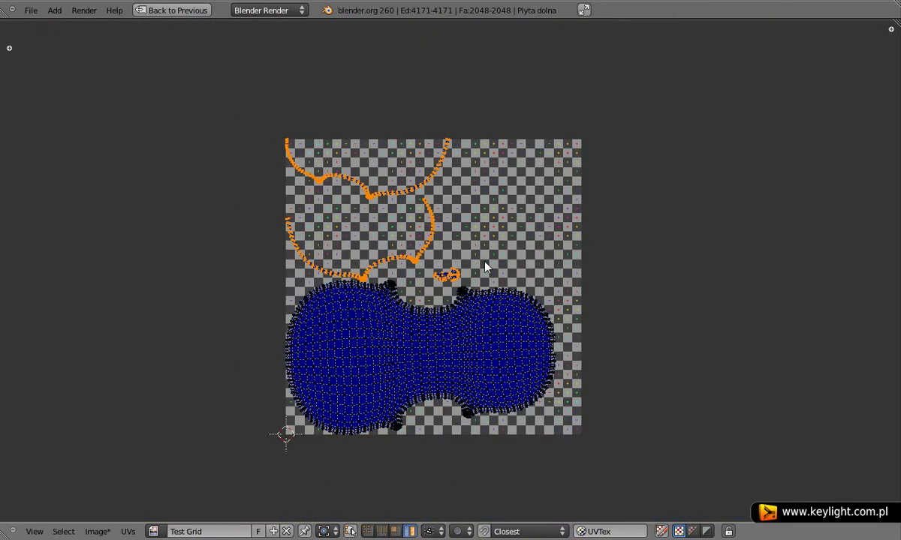
{"action": "key", "text": "g"}
{"action": "left_click", "coordinate": [816, 304]}
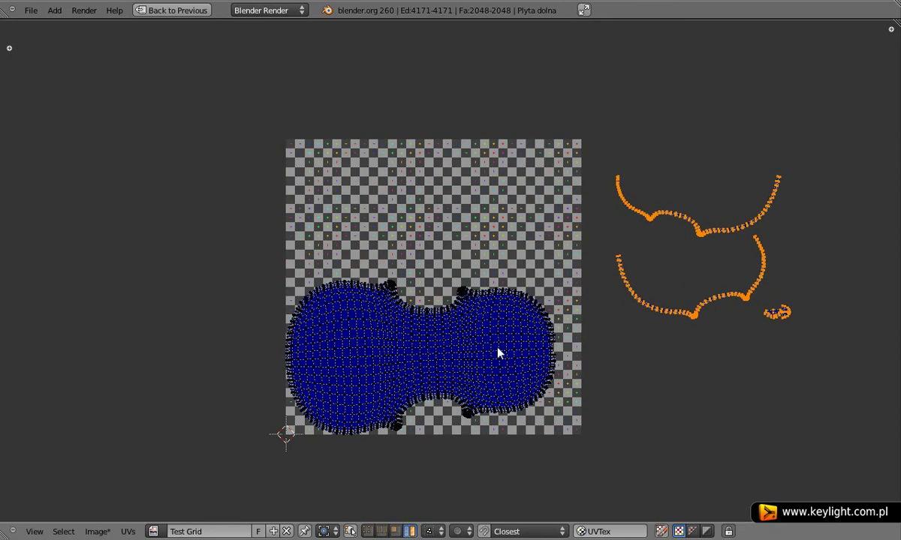
{"action": "key", "text": "ctrl+i"}
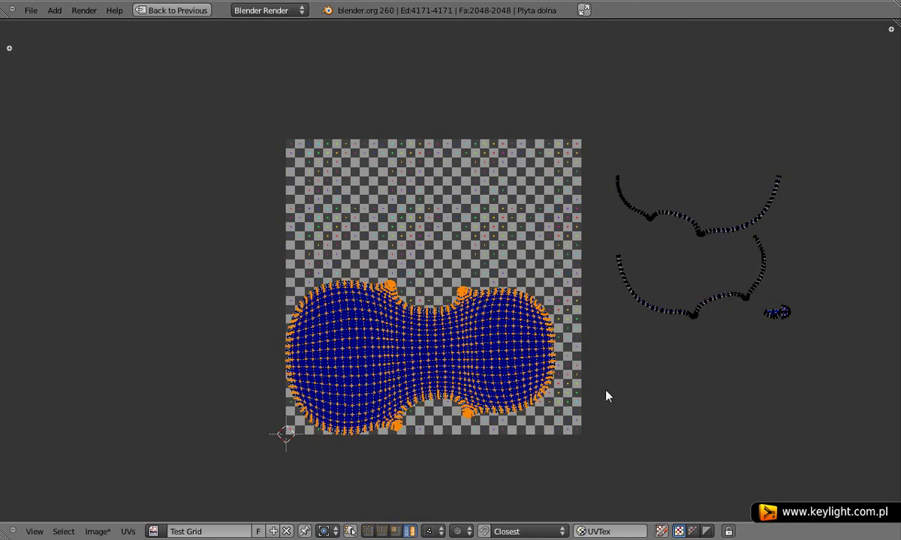
Rotate the body island about -87° so the violin outline stands upright
{"action": "key", "text": "r"}
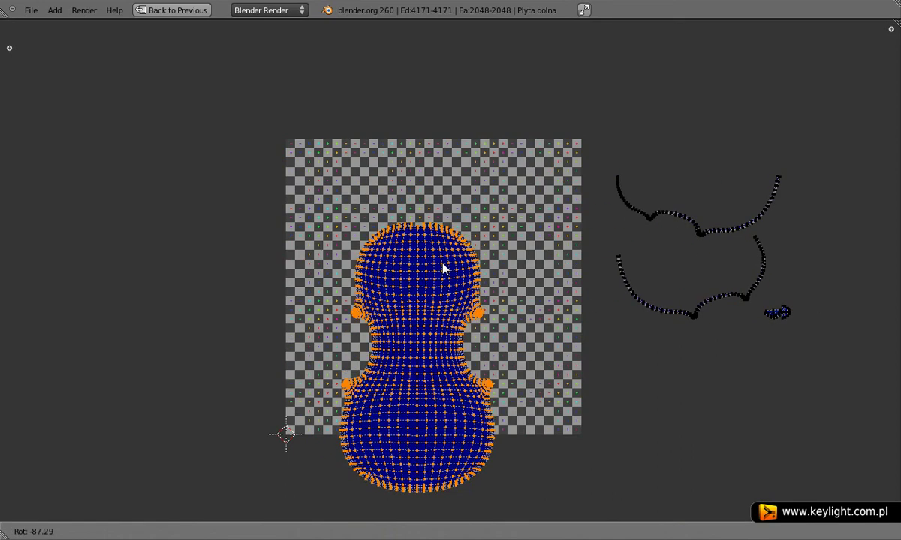
{"action": "left_click", "coordinate": [443, 269]}
{"action": "scroll", "coordinate": [431, 315], "scroll_direction": "up", "scroll_amount": 2}
{"action": "scroll", "coordinate": [438, 355], "scroll_direction": "up", "scroll_amount": 2}
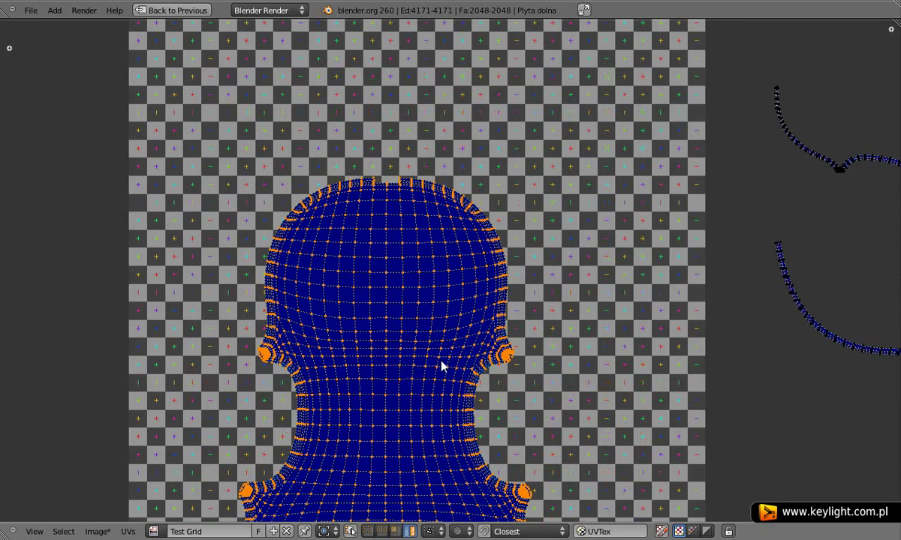
Move the upright body island up, then drop it just left of the checker image
{"action": "key", "text": "g"}
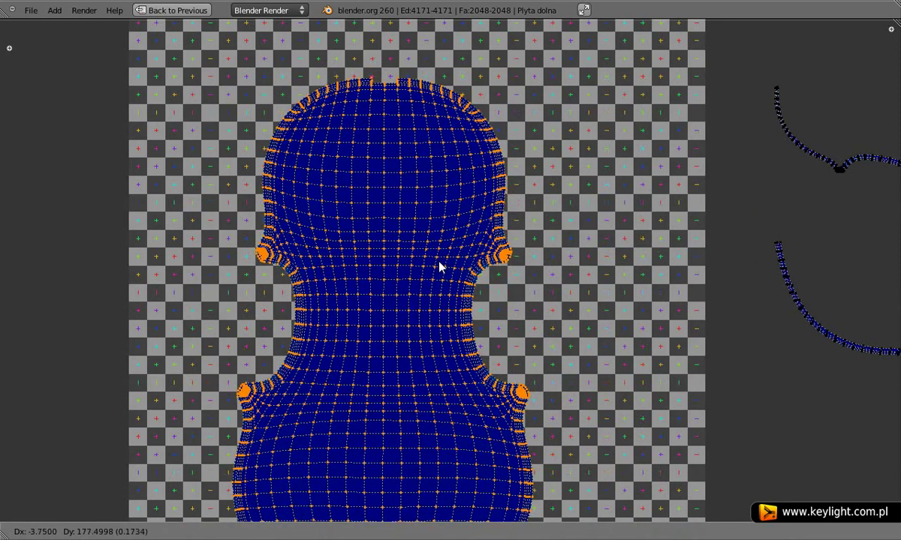
{"action": "left_click", "coordinate": [438, 253]}
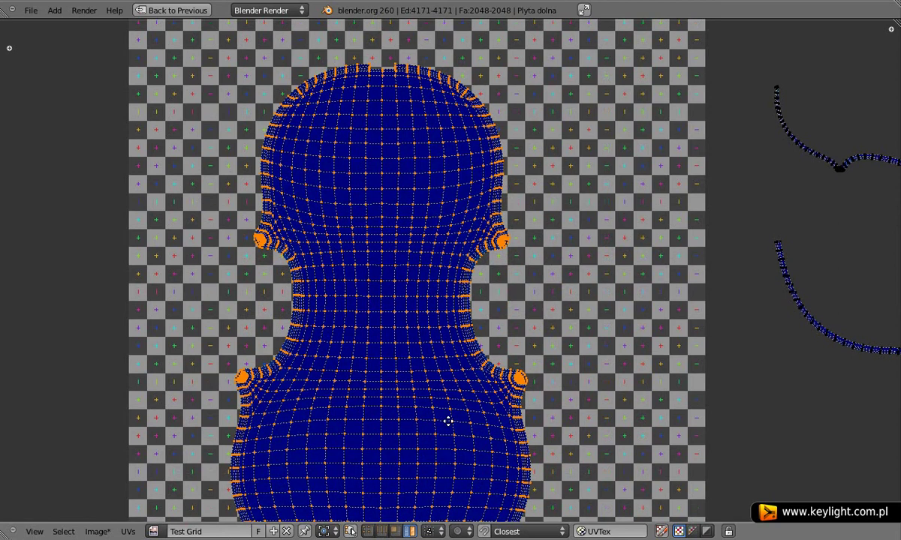
{"action": "middle_click_drag", "start_coordinate": [445, 423], "coordinate": [448, 231]}
{"action": "scroll", "coordinate": [465, 301], "scroll_direction": "down", "scroll_amount": 1}
{"action": "scroll", "coordinate": [503, 345], "scroll_direction": "down", "scroll_amount": 1}
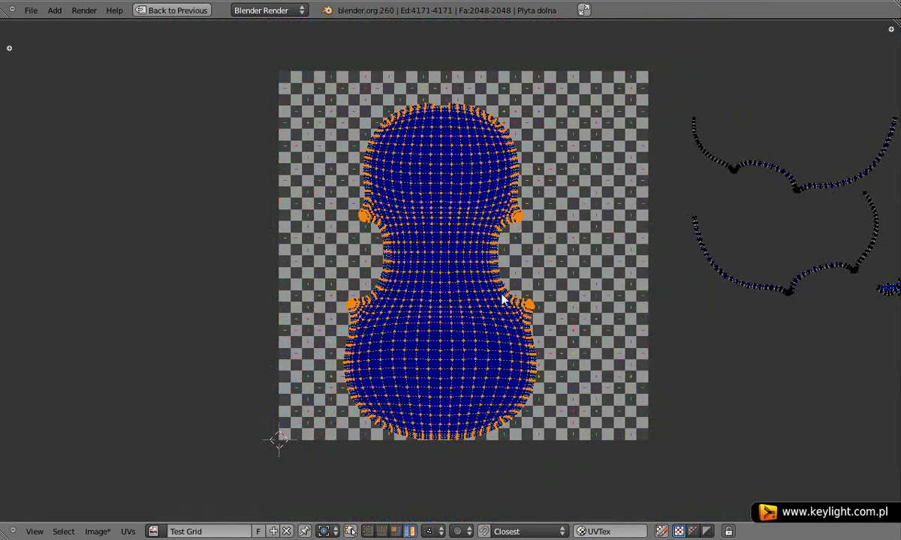
{"action": "key", "text": "g"}
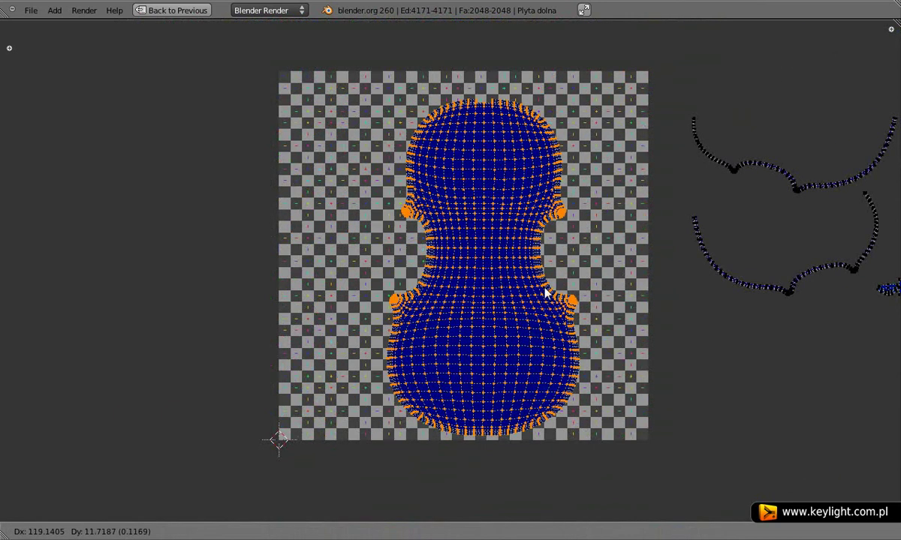
{"action": "left_click", "coordinate": [162, 295]}
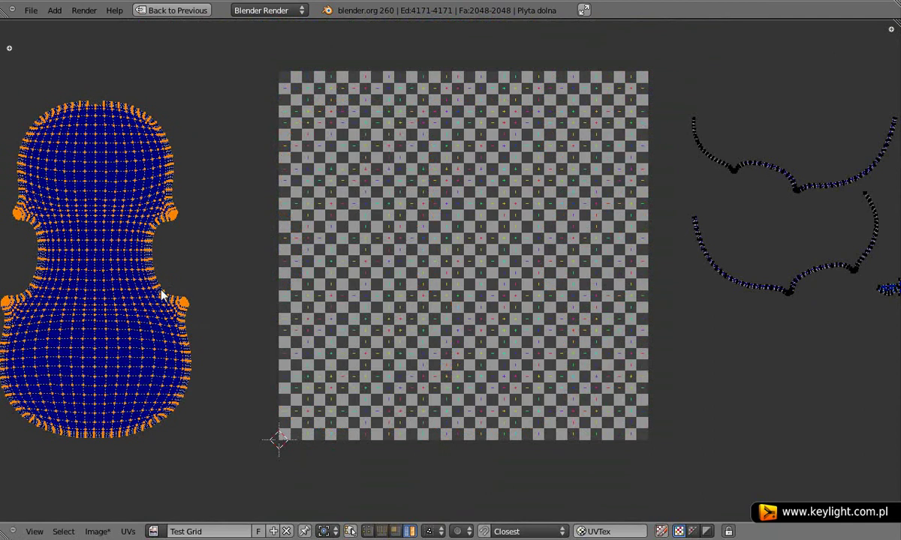
{"action": "middle_click_drag", "start_coordinate": [448, 275], "coordinate": [439, 308]}
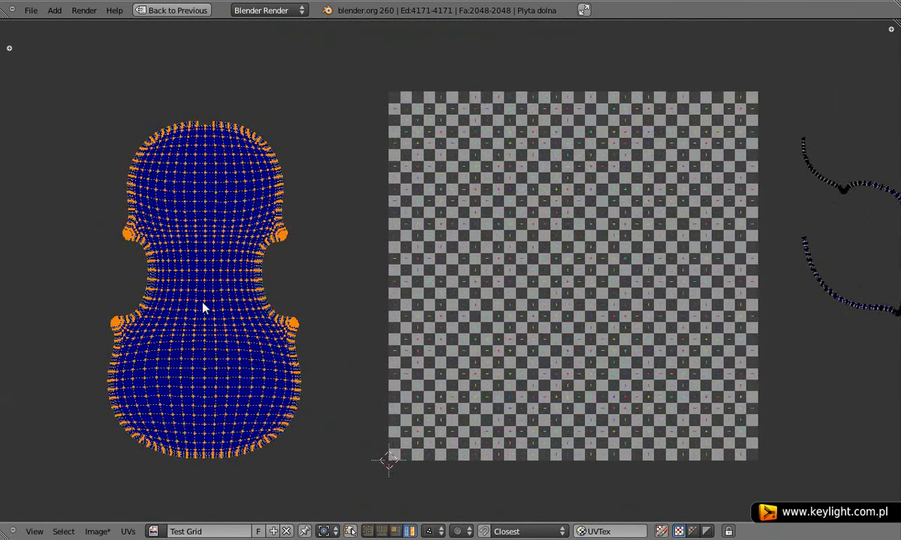
Place the body island onto the checker image, then enlarge the 3D view and deselect everything
{"action": "key", "text": "g"}
{"action": "left_click", "coordinate": [507, 308]}
{"action": "key", "text": "ctrl+Up"}
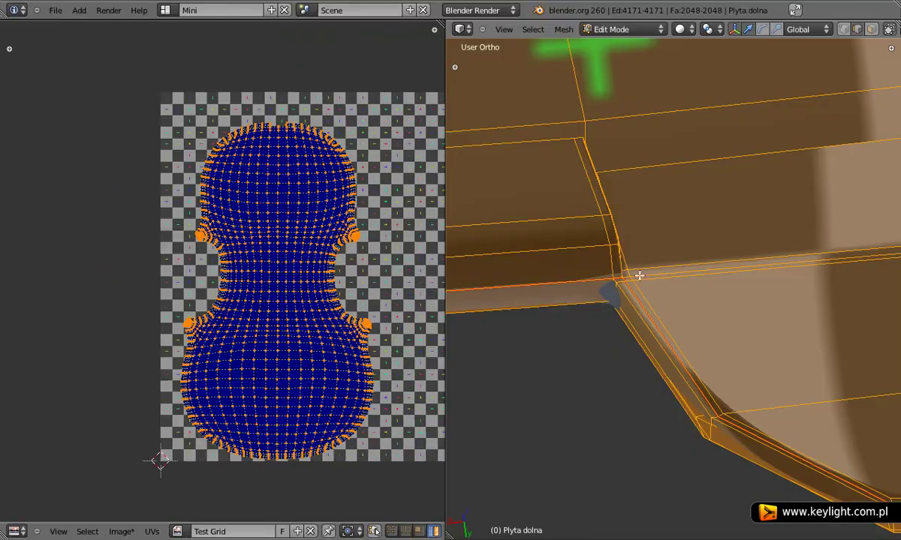
{"action": "key", "text": "ctrl+Up"}
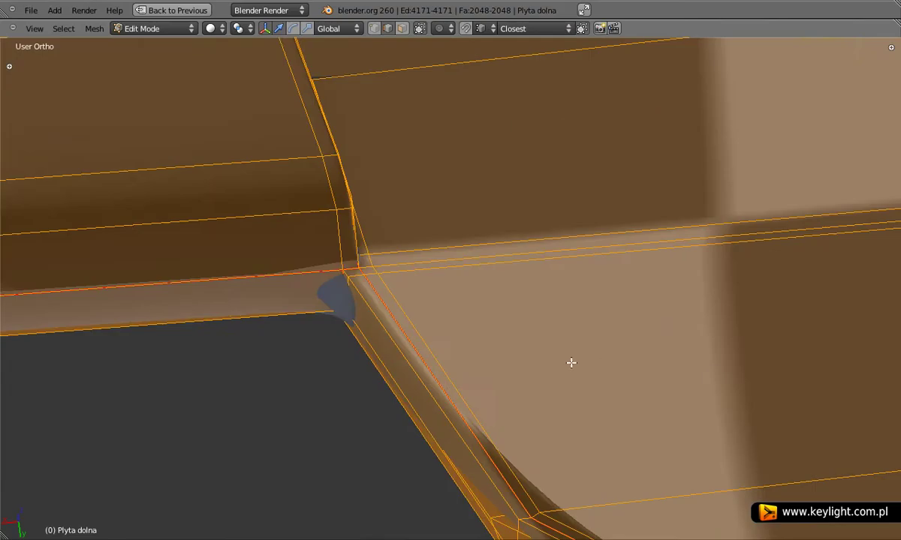
{"action": "scroll", "coordinate": [572, 362], "scroll_direction": "down", "scroll_amount": 3}
{"action": "key", "text": "a"}
Orbit around the back plate to inspect the checker texture on its face and rim
{"action": "mouse_move", "coordinate": [547, 357]}
{"action": "middle_mouse_down"}
{"action": "mouse_move", "coordinate": [565, 388]}
{"action": "mouse_move", "coordinate": [590, 297]}
{"action": "mouse_move", "coordinate": [561, 326]}
{"action": "mouse_move", "coordinate": [560, 478]}
{"action": "mouse_move", "coordinate": [536, 148]}
{"action": "middle_mouse_up"}
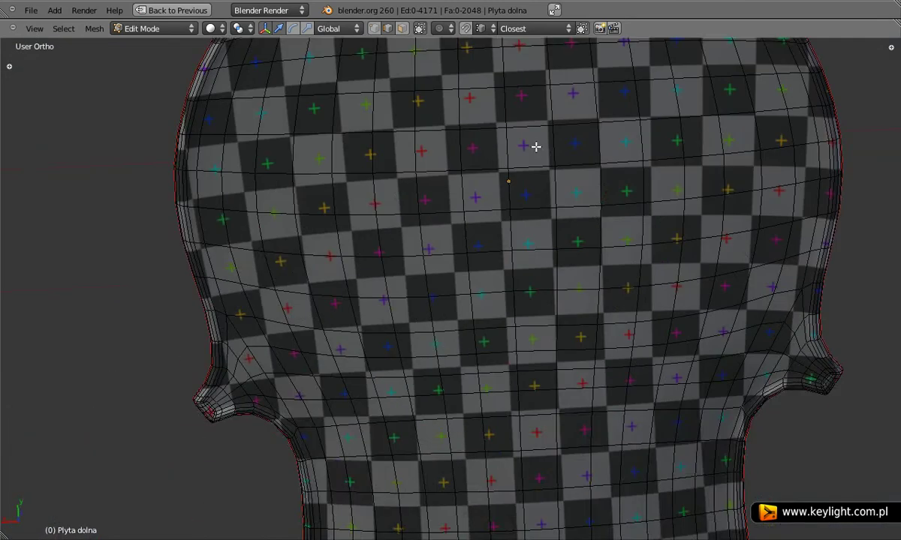
{"action": "scroll", "coordinate": [543, 331], "scroll_direction": "down", "scroll_amount": 5}
{"action": "scroll", "coordinate": [530, 376], "scroll_direction": "down", "scroll_amount": 1}
{"action": "mouse_move", "coordinate": [531, 376]}
{"action": "middle_mouse_down"}
{"action": "mouse_move", "coordinate": [519, 341]}
{"action": "mouse_move", "coordinate": [531, 342]}
{"action": "mouse_move", "coordinate": [593, 412]}
{"action": "mouse_move", "coordinate": [414, 151]}
{"action": "mouse_move", "coordinate": [492, 233]}
{"action": "mouse_move", "coordinate": [450, 258]}
{"action": "middle_mouse_up"}
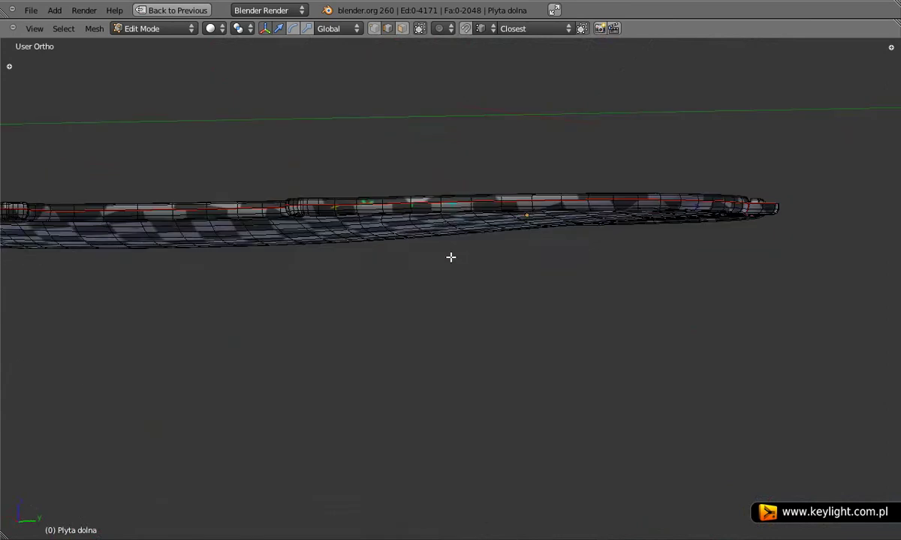
{"action": "scroll", "coordinate": [450, 258], "scroll_direction": "up", "scroll_amount": 1}
{"action": "scroll", "coordinate": [418, 123], "scroll_direction": "up", "scroll_amount": 2}
{"action": "scroll", "coordinate": [447, 159], "scroll_direction": "up", "scroll_amount": 2}
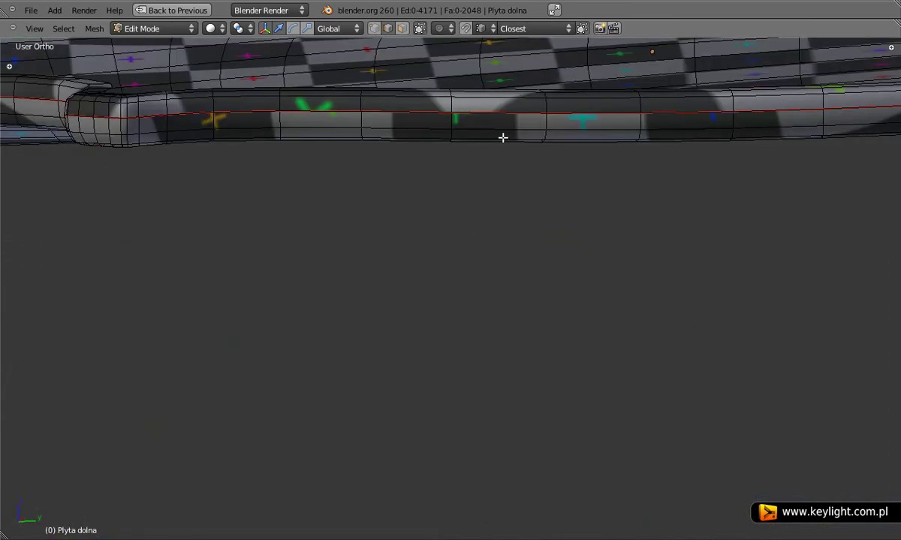
{"action": "mouse_move", "coordinate": [678, 105]}
{"action": "middle_mouse_down"}
{"action": "mouse_move", "coordinate": [495, 122]}
{"action": "mouse_move", "coordinate": [544, 238]}
{"action": "middle_mouse_up"}
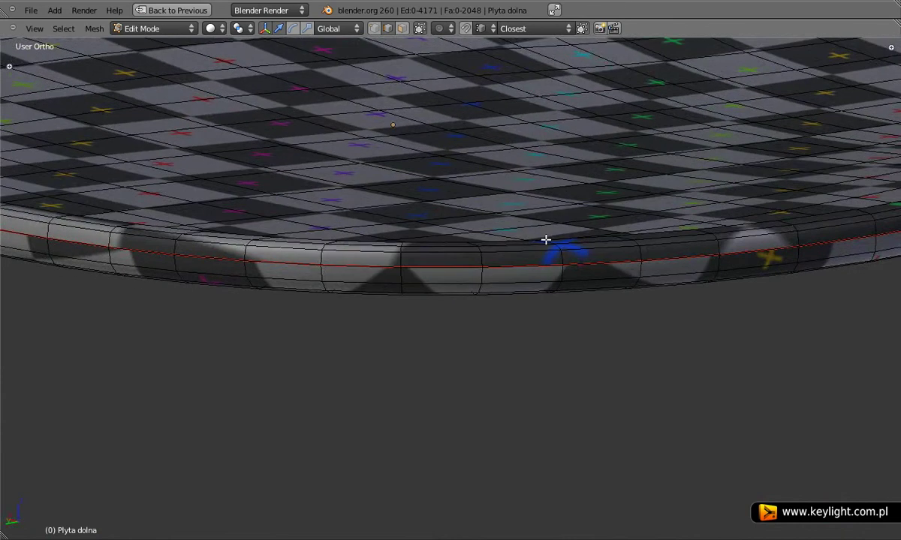
{"action": "key", "text": "KP_6"}
{"action": "key", "text": "KP_6"}
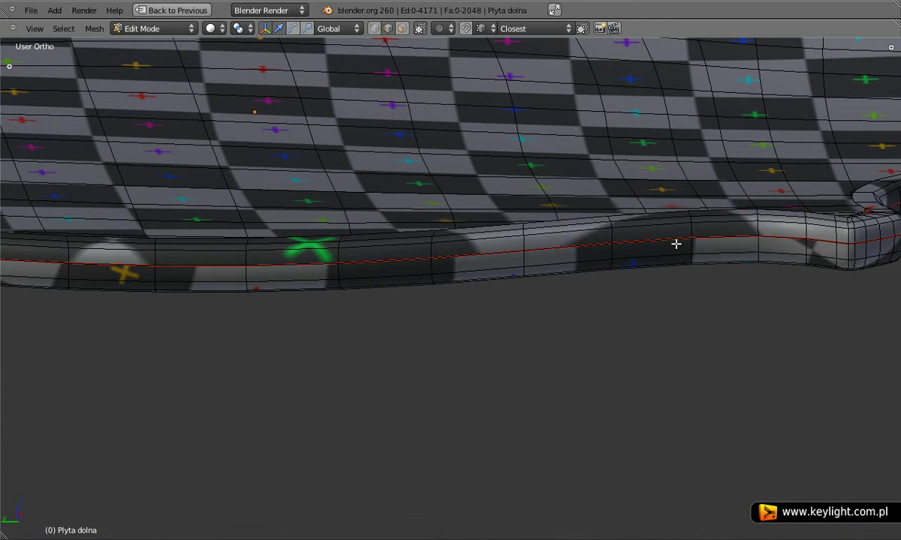
{"action": "key", "text": "KP_4"}
{"action": "key", "text": "KP_4"}
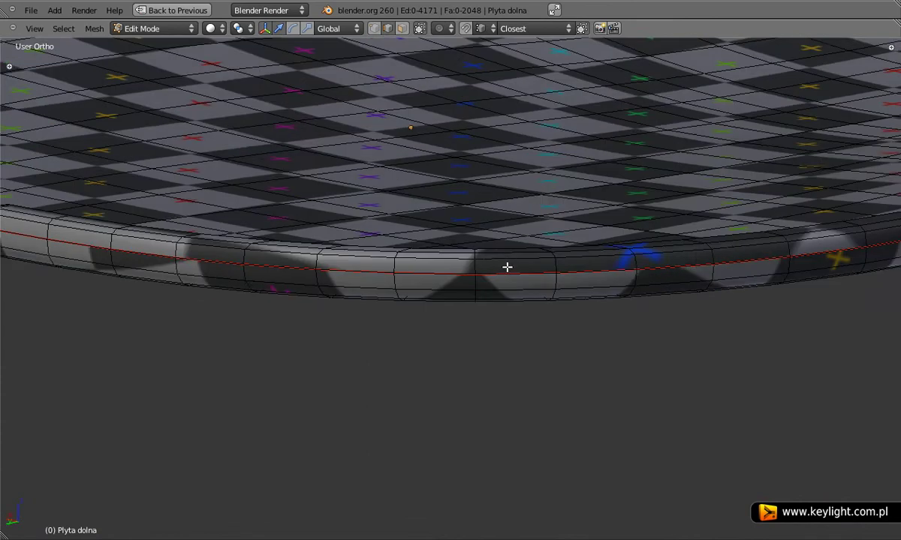
{"action": "key", "text": "KP_4"}
{"action": "middle_click_drag", "start_coordinate": [507, 266], "coordinate": [416, 261]}
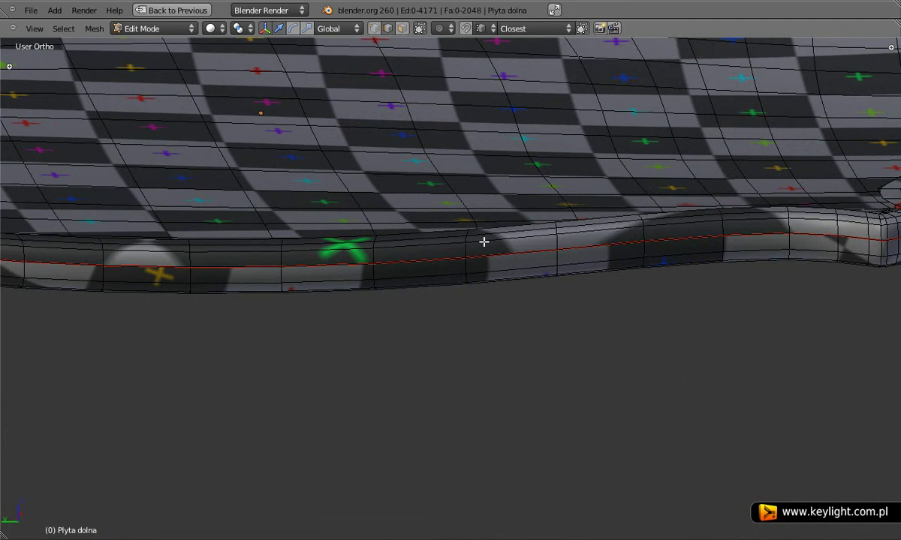
{"action": "key", "text": "ctrl+Up"}
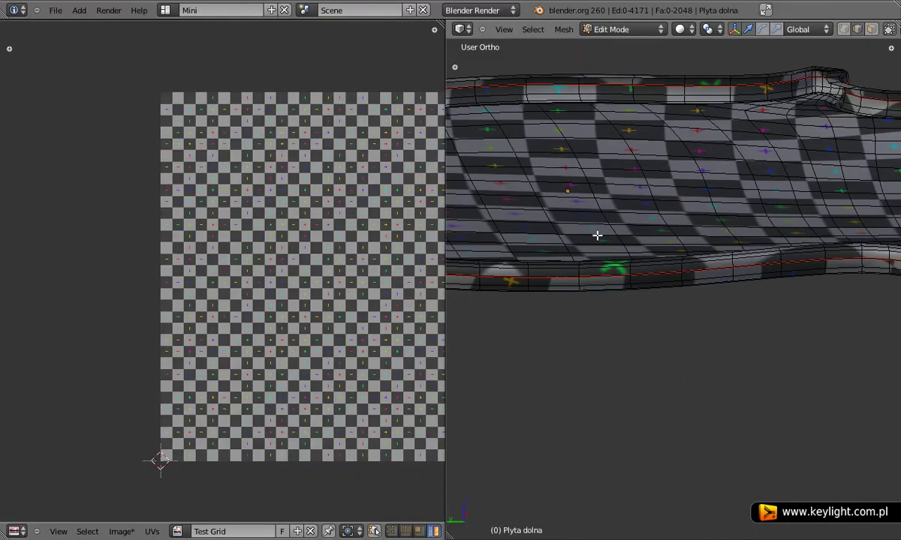
Select the whole back plate and move the body island just left of the Test Grid image
{"action": "key", "text": "a"}
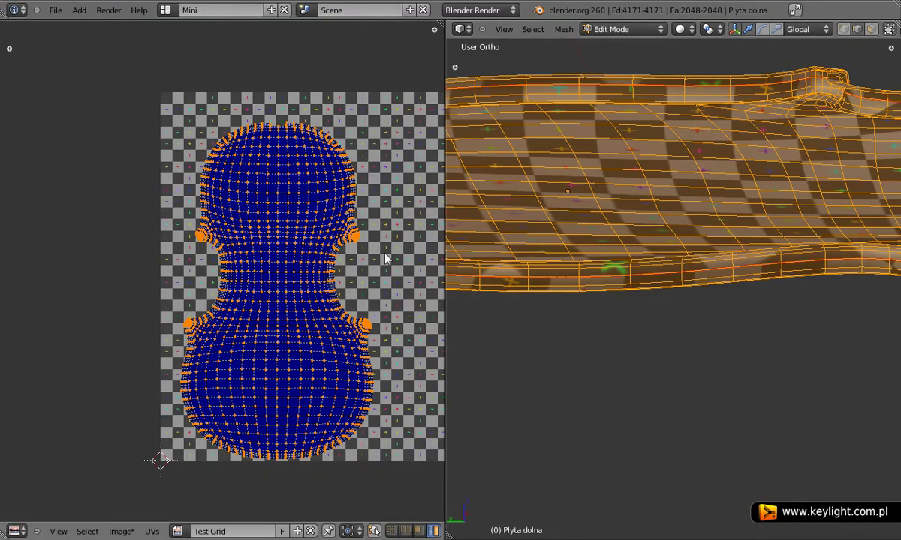
{"action": "key", "text": "ctrl+Up"}
{"action": "scroll", "coordinate": [491, 282], "scroll_direction": "down", "scroll_amount": 1}
{"action": "scroll", "coordinate": [517, 289], "scroll_direction": "up", "scroll_amount": 1}
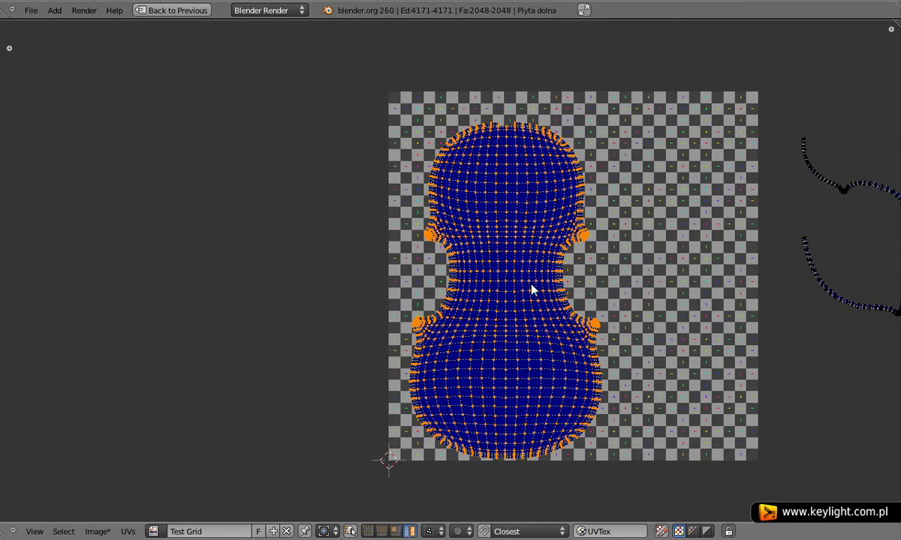
{"action": "key", "text": "g"}
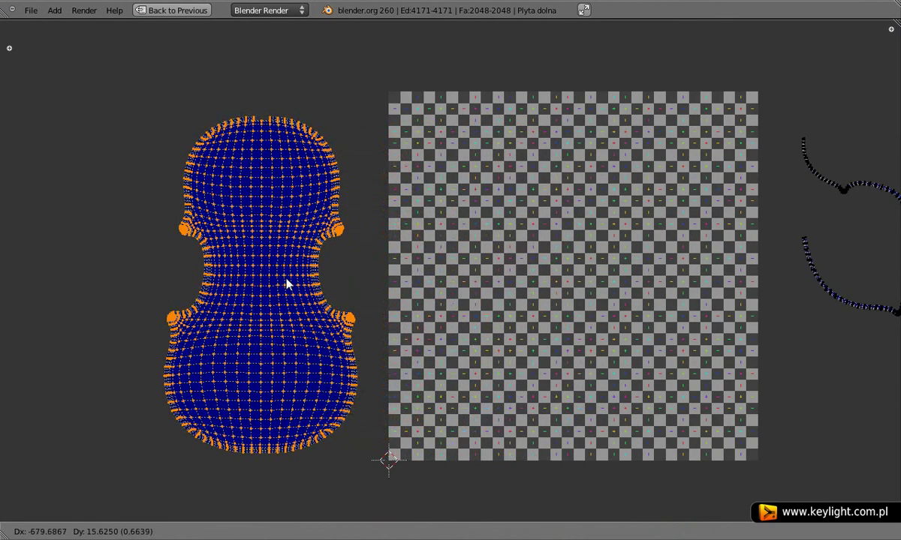
{"action": "left_click", "coordinate": [286, 283]}
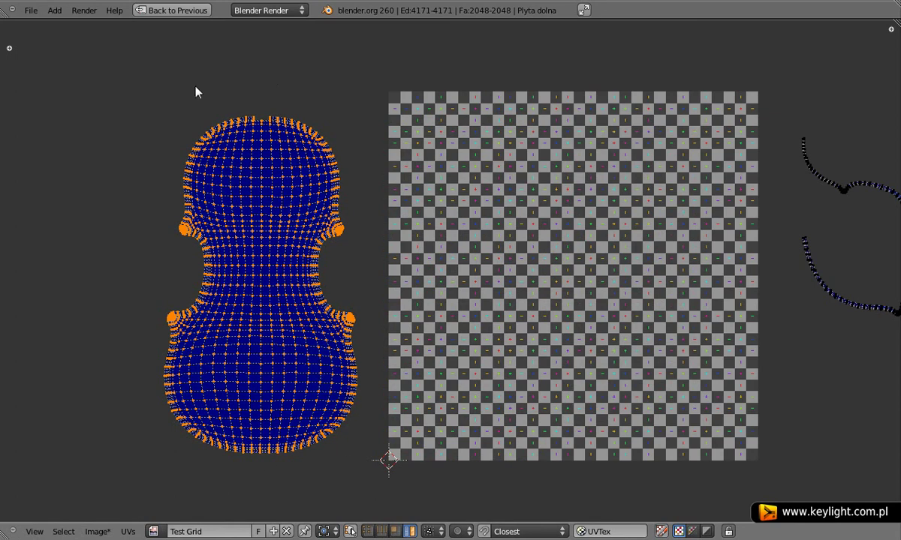
Pin all the body island's vertices with UVs > Pin, then reselect all UVs
{"action": "left_click", "coordinate": [127, 532]}
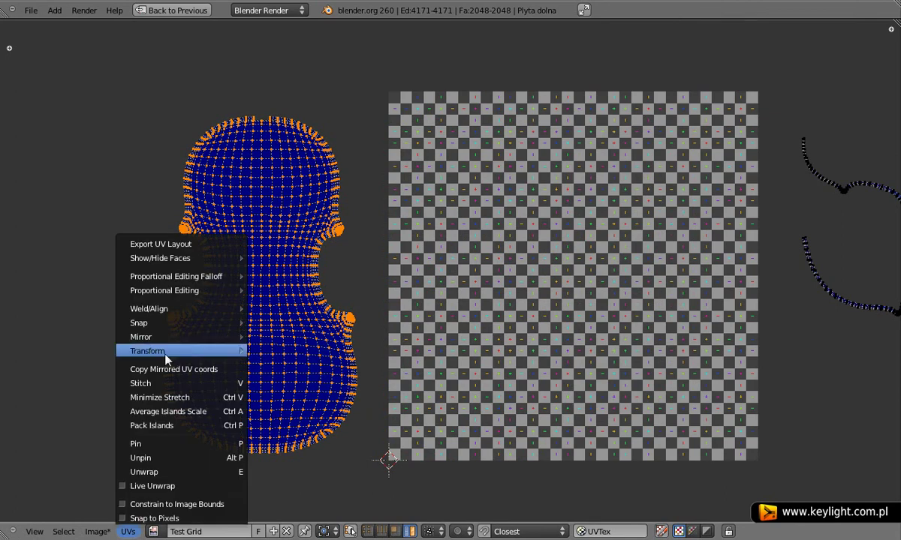
{"action": "left_click", "coordinate": [146, 444]}
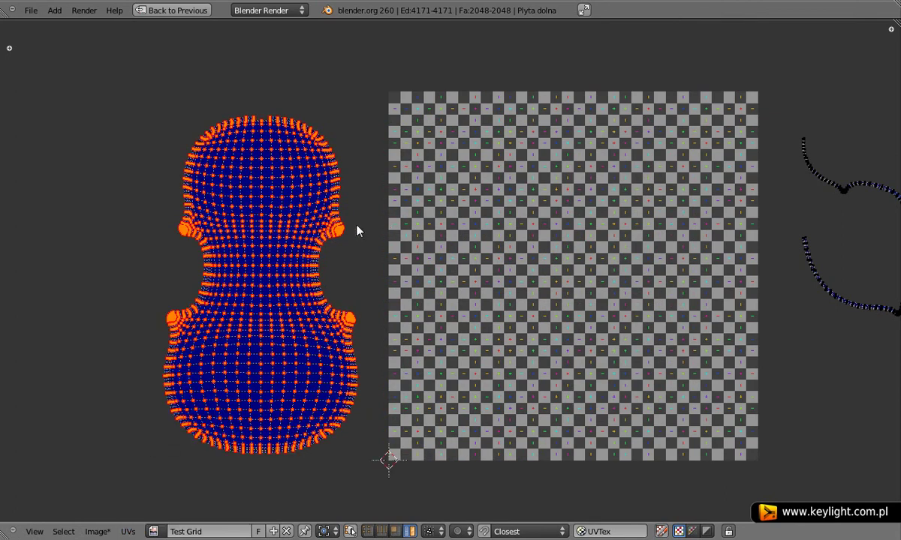
{"action": "key", "text": "a"}
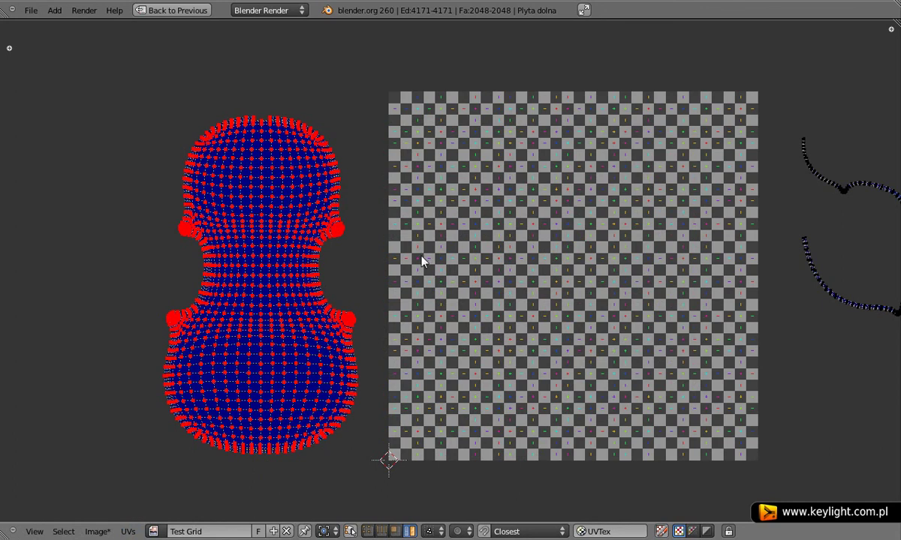
{"action": "key", "text": "a"}
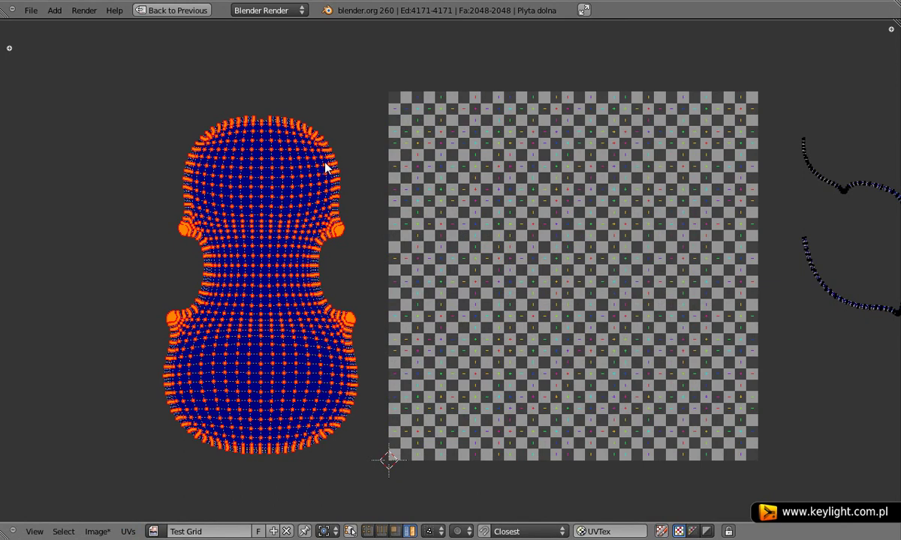
Unwrap the back plate again and view the new rim and end-cap islands full-screen
{"action": "key", "text": "ctrl+Up"}
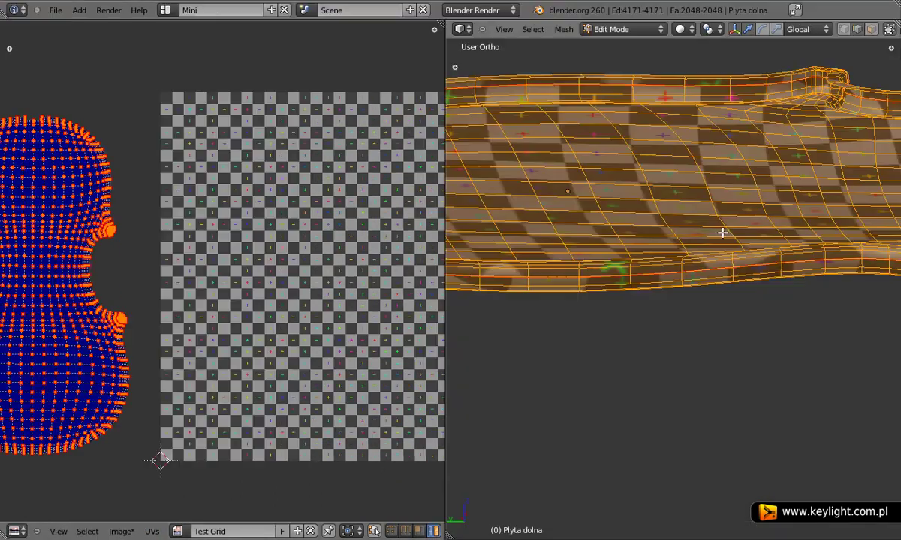
{"action": "middle_click_drag", "start_coordinate": [685, 249], "coordinate": [646, 256]}
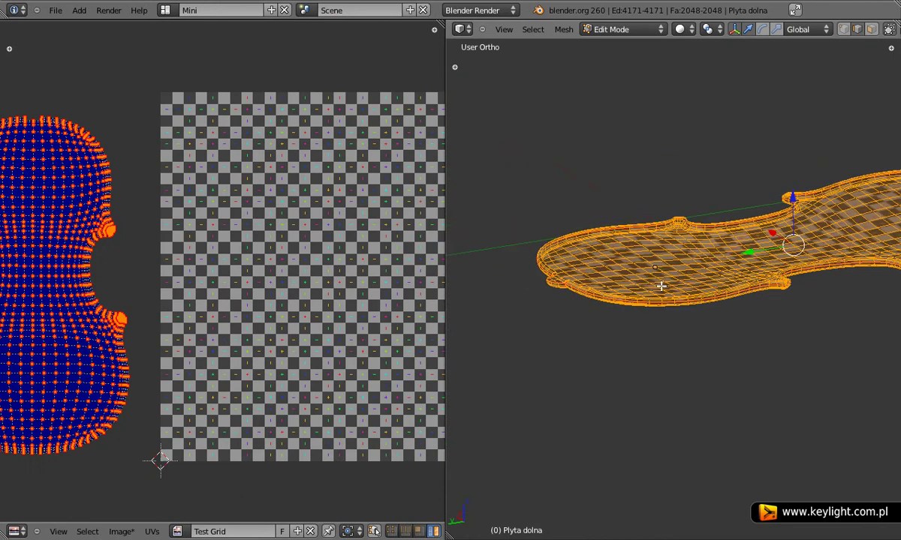
{"action": "middle_click_drag", "start_coordinate": [382, 297], "coordinate": [239, 295]}
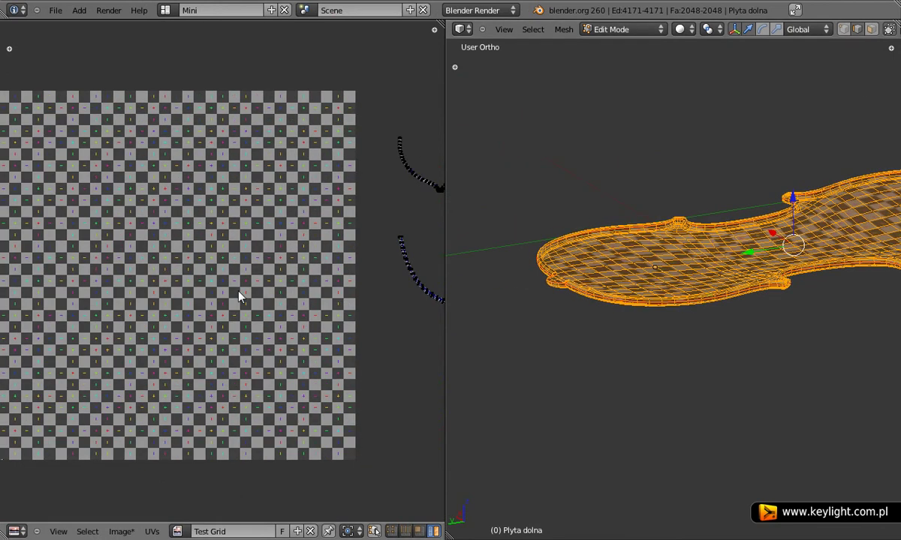
{"action": "key", "text": "u"}
{"action": "left_click", "coordinate": [755, 271]}
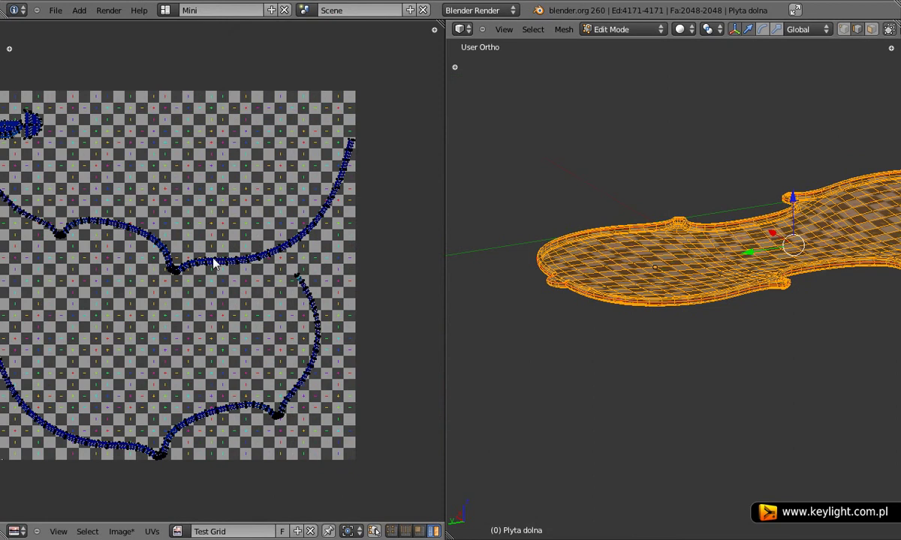
{"action": "key", "text": "ctrl+Up"}
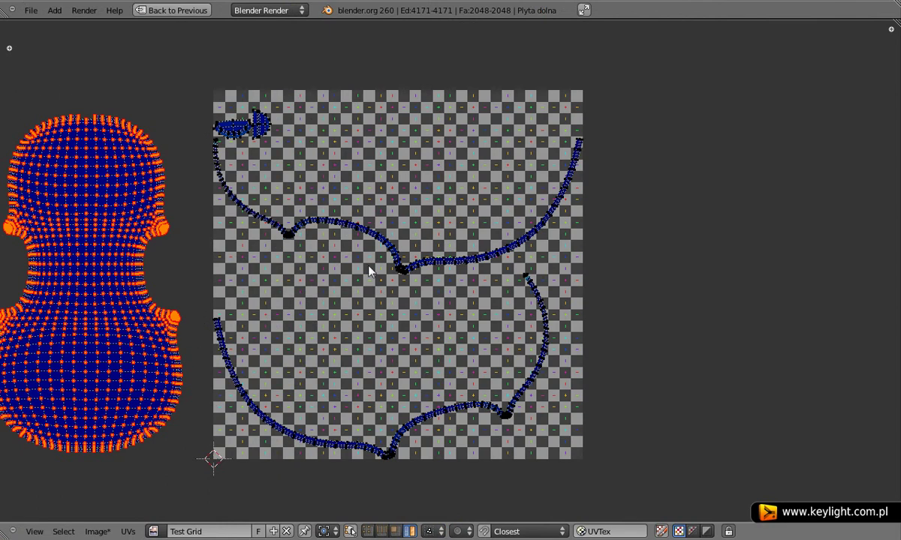
{"action": "scroll", "coordinate": [237, 122], "scroll_direction": "up", "scroll_amount": 1}
{"action": "scroll", "coordinate": [236, 122], "scroll_direction": "up", "scroll_amount": 2}
{"action": "scroll", "coordinate": [240, 234], "scroll_direction": "up", "scroll_amount": 2}
Shift the half-dome island right, then rotate the bowl island upright and set it beside it
{"action": "middle_click_drag", "start_coordinate": [241, 234], "coordinate": [459, 319]}
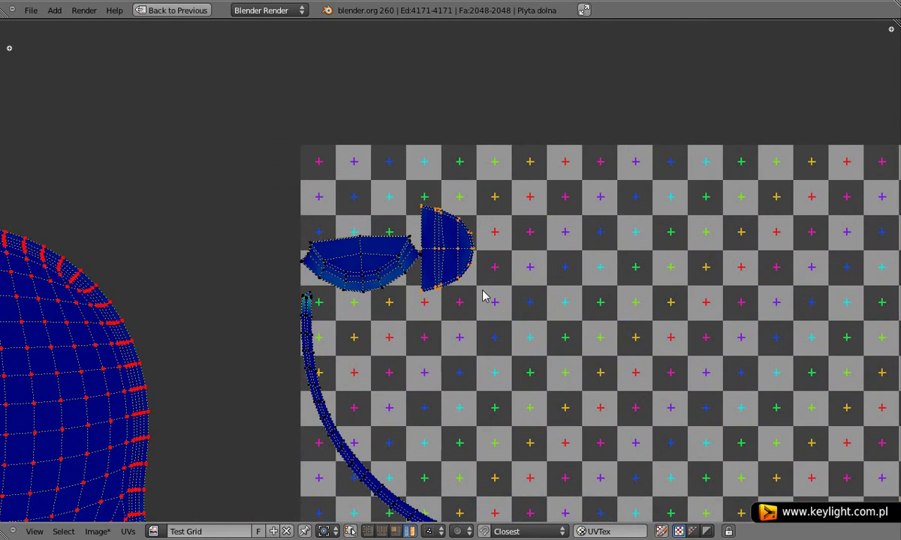
{"action": "key", "text": "g"}
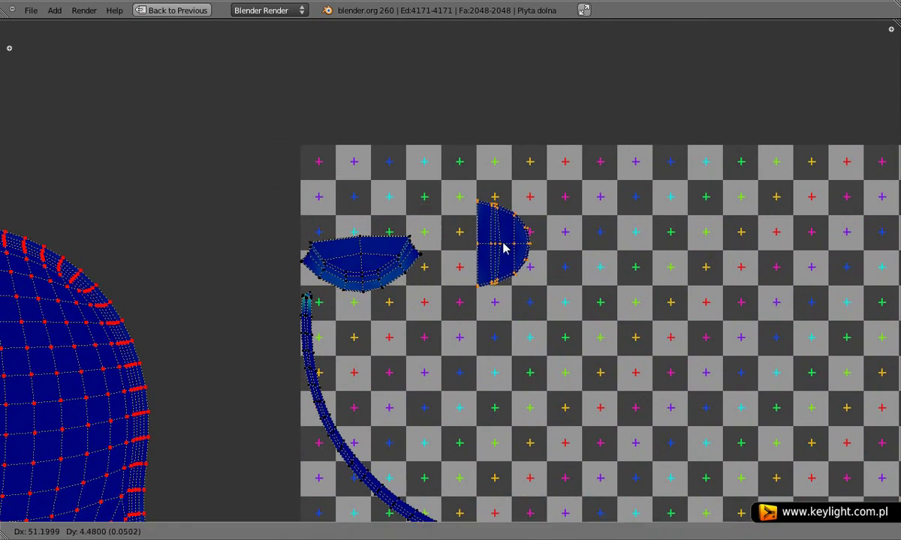
{"action": "left_click", "coordinate": [505, 248]}
{"action": "right_click", "coordinate": [367, 268]}
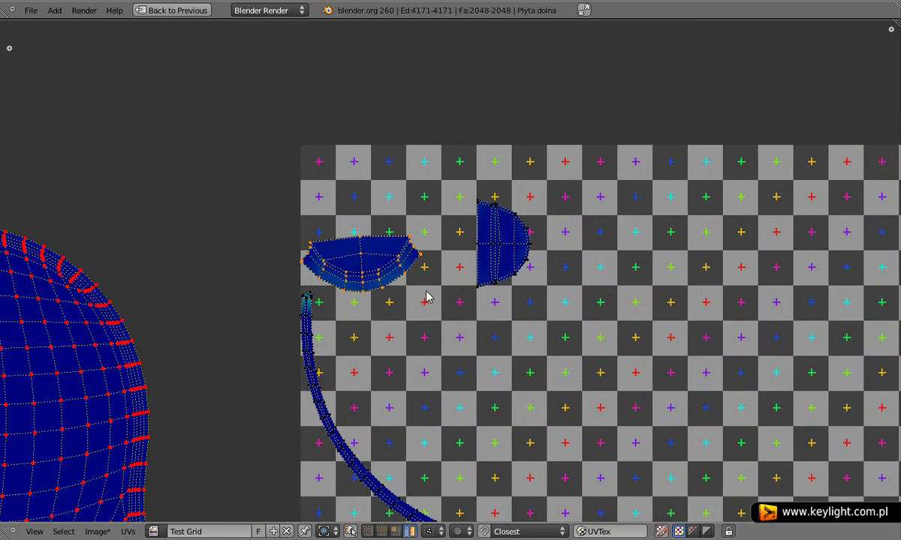
{"action": "key", "text": "r"}
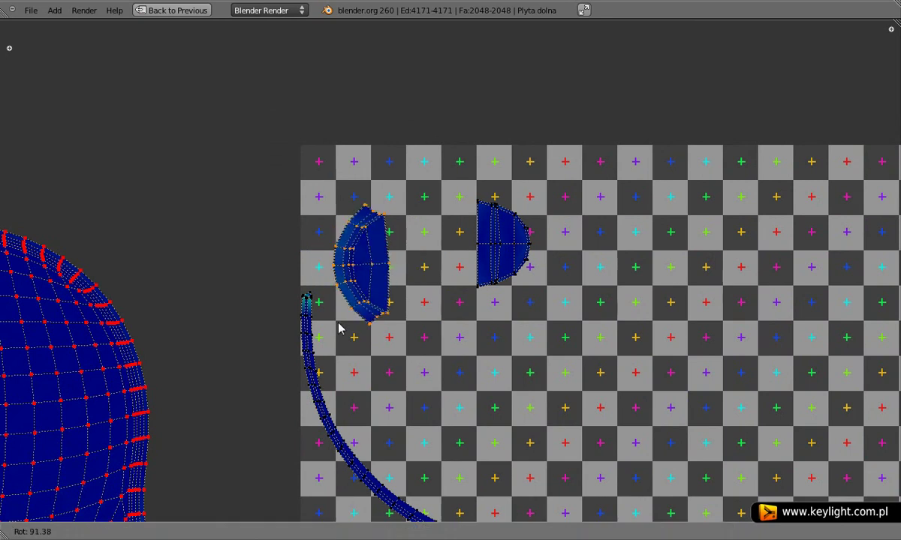
{"action": "left_click", "coordinate": [358, 327]}
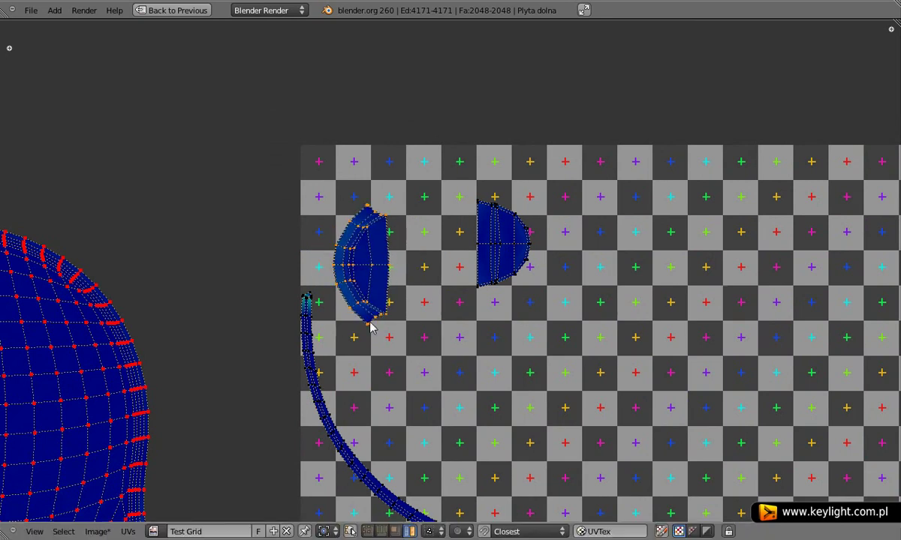
{"action": "key", "text": "g"}
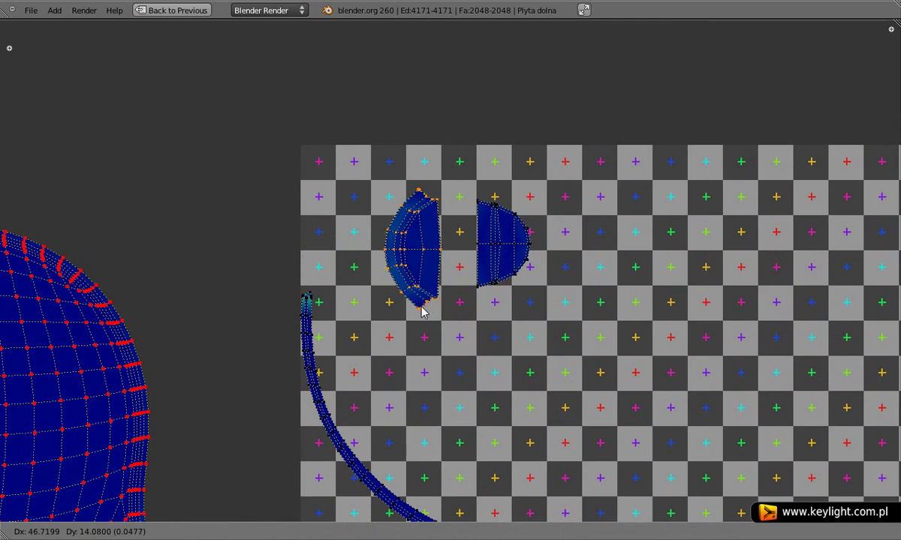
{"action": "left_click", "coordinate": [440, 306]}
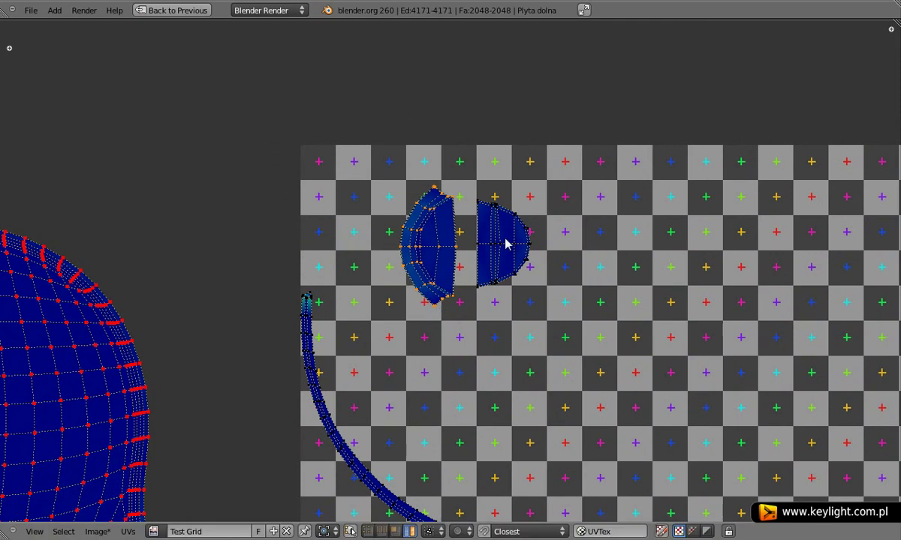
Pin both end-cap islands and move them left of the grid
{"action": "key", "text": "l"}
{"action": "key", "text": "p"}
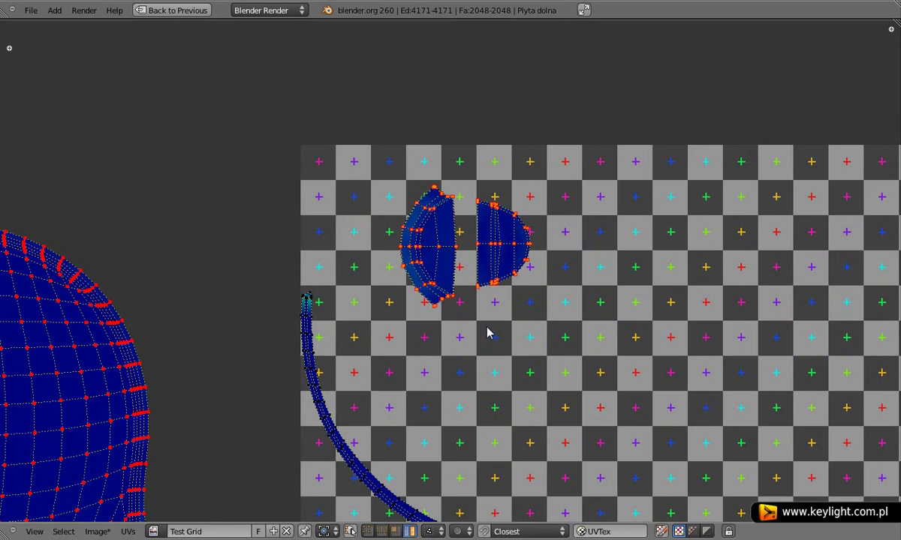
{"action": "key", "text": "g"}
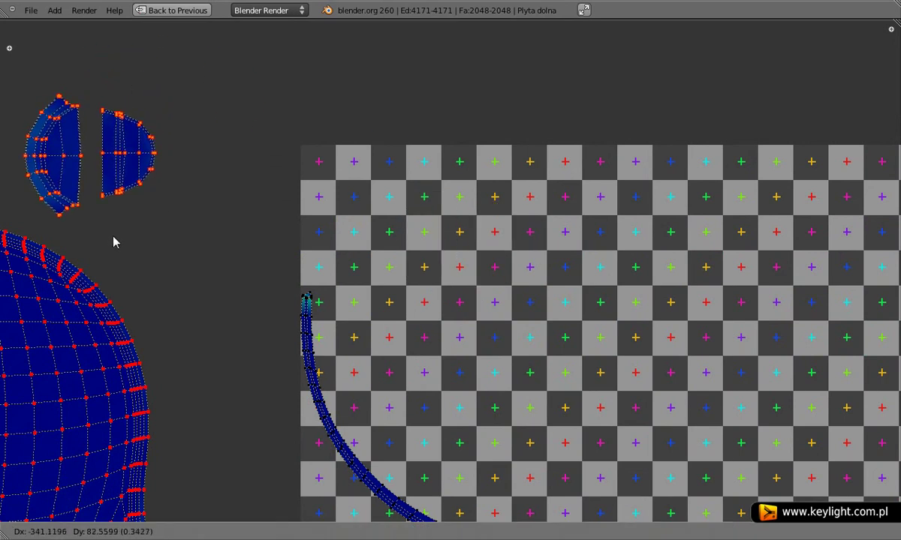
{"action": "left_click", "coordinate": [216, 295]}
Reframe the view on the checker grid and select the upper rim strip island
{"action": "scroll", "coordinate": [272, 296], "scroll_direction": "down", "scroll_amount": 2}
{"action": "scroll", "coordinate": [272, 296], "scroll_direction": "down", "scroll_amount": 2}
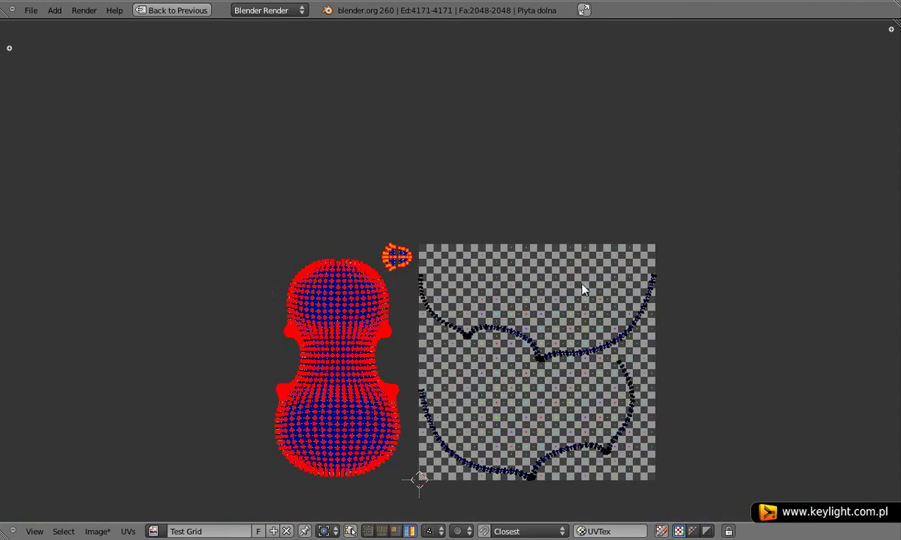
{"action": "mouse_move", "coordinate": [583, 288]}
{"action": "middle_mouse_down"}
{"action": "mouse_move", "coordinate": [388, 204]}
{"action": "mouse_move", "coordinate": [373, 181]}
{"action": "middle_mouse_up"}
{"action": "scroll", "coordinate": [376, 233], "scroll_direction": "up", "scroll_amount": 1}
{"action": "scroll", "coordinate": [391, 297], "scroll_direction": "up", "scroll_amount": 1}
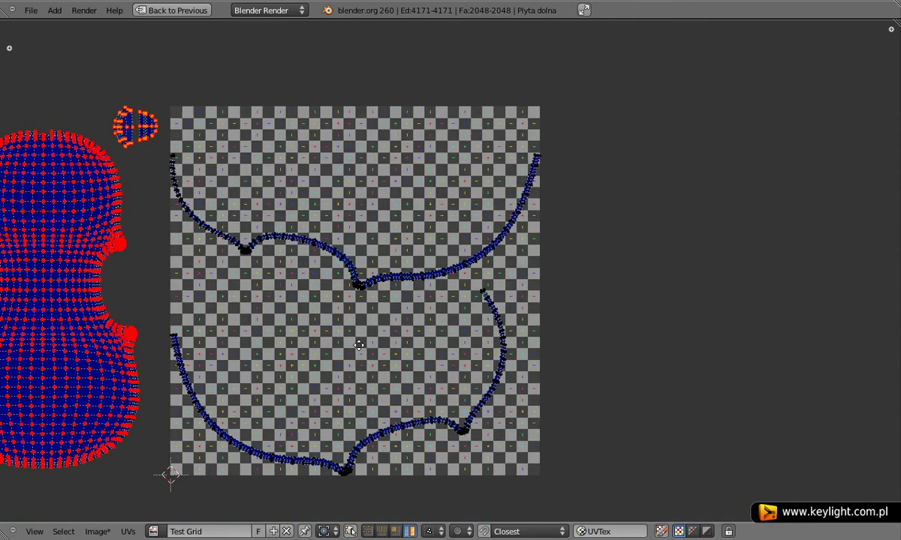
{"action": "middle_click_drag", "start_coordinate": [331, 346], "coordinate": [364, 334]}
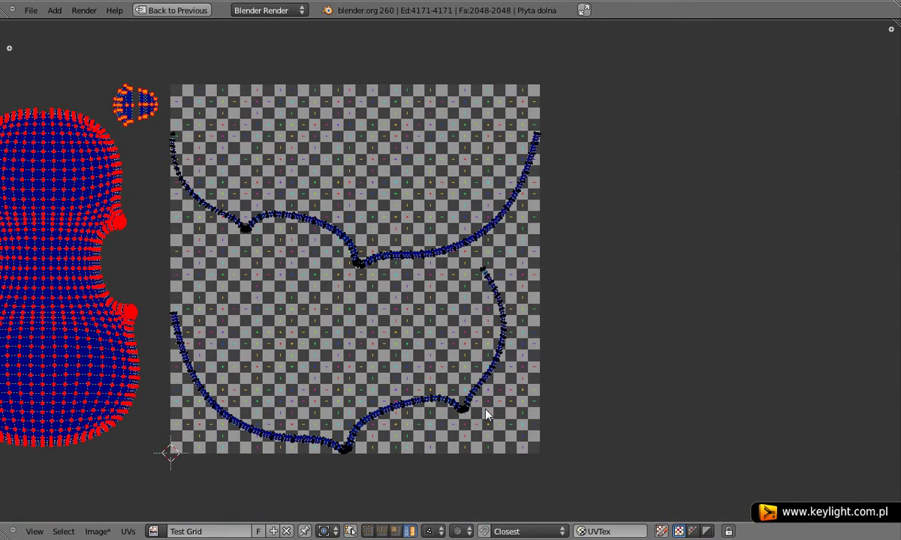
{"action": "key", "text": "l"}
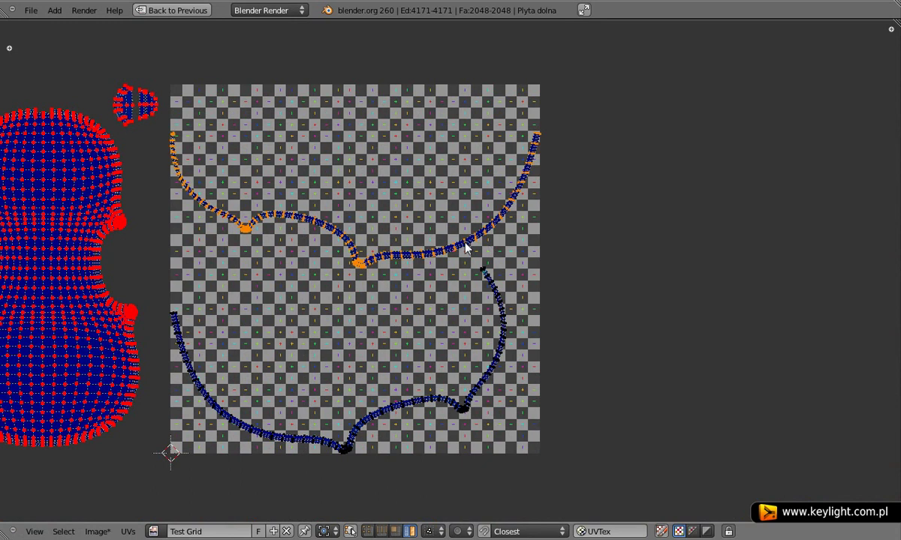
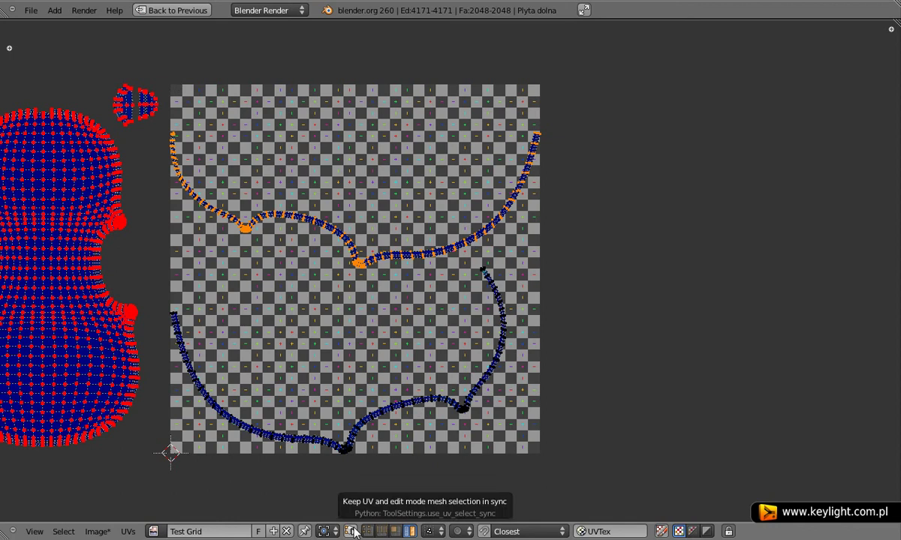
Move the selected upper UV curve right, off the test grid, and pin it
{"action": "left_click", "coordinate": [351, 532]}
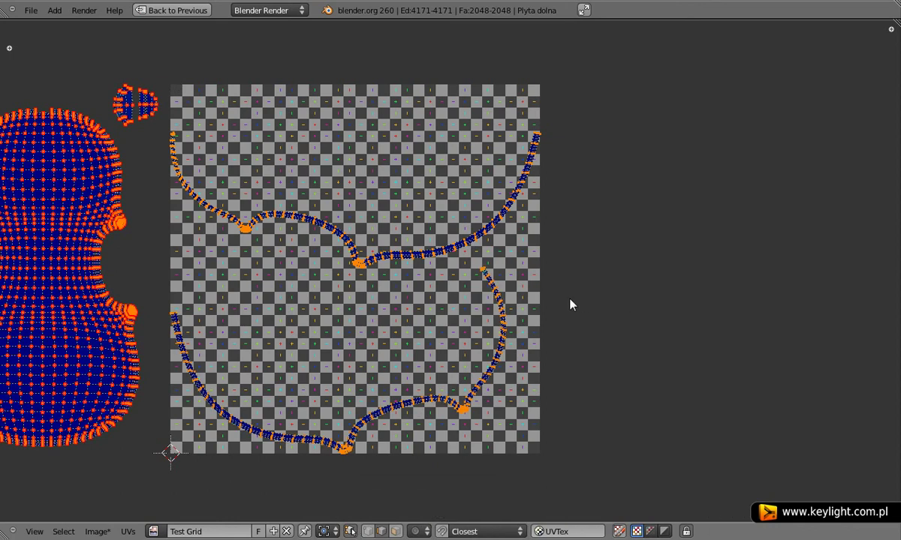
{"action": "left_click", "coordinate": [350, 532]}
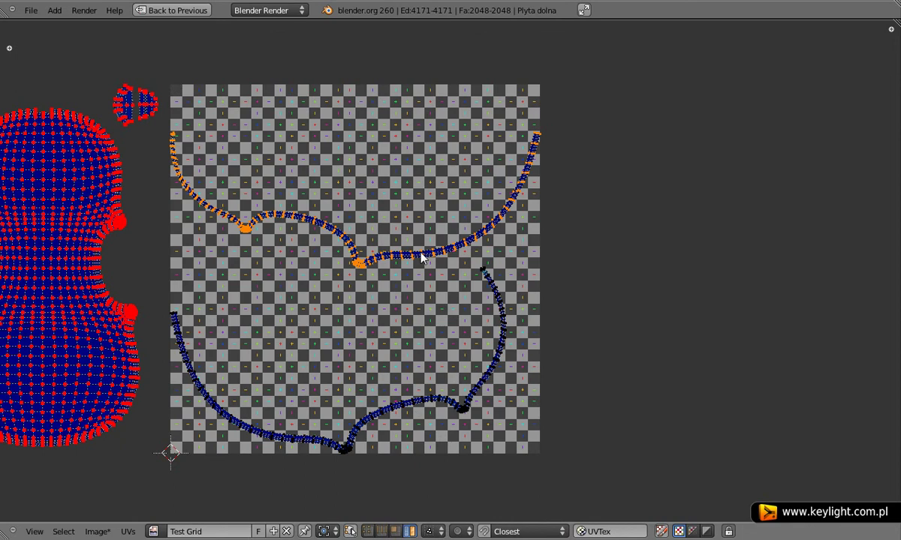
{"action": "key", "text": "g"}
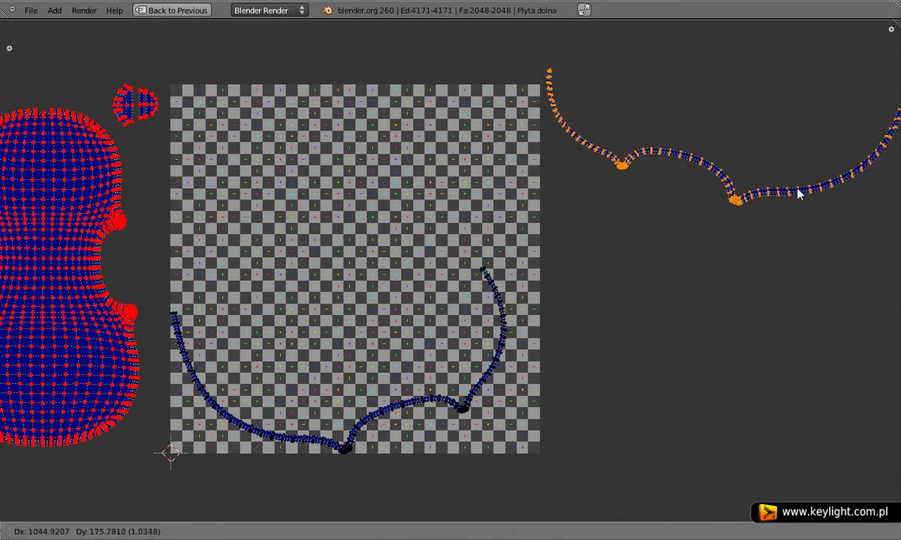
{"action": "left_click", "coordinate": [796, 195]}
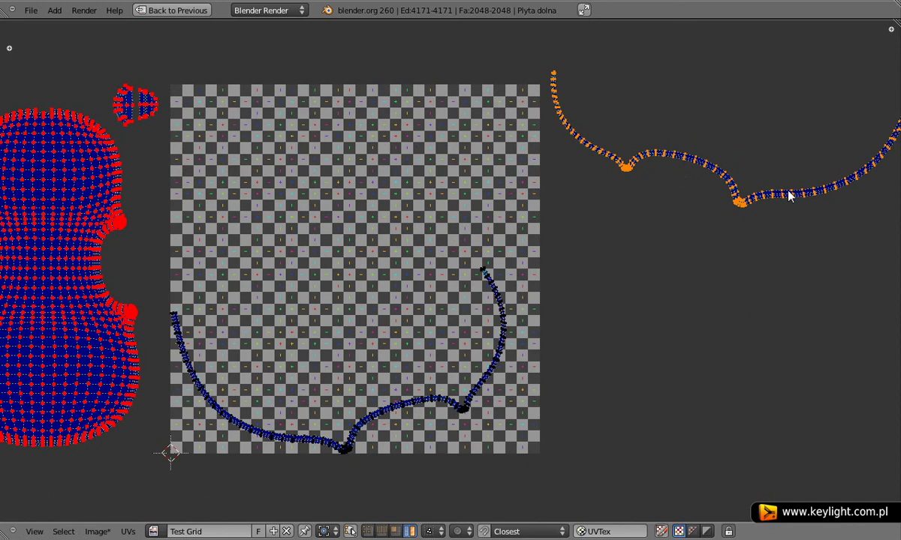
{"action": "key", "text": "p"}
Box-select the lower UV curve with sync selection on, then restore the split layout
{"action": "right_click", "coordinate": [424, 406]}
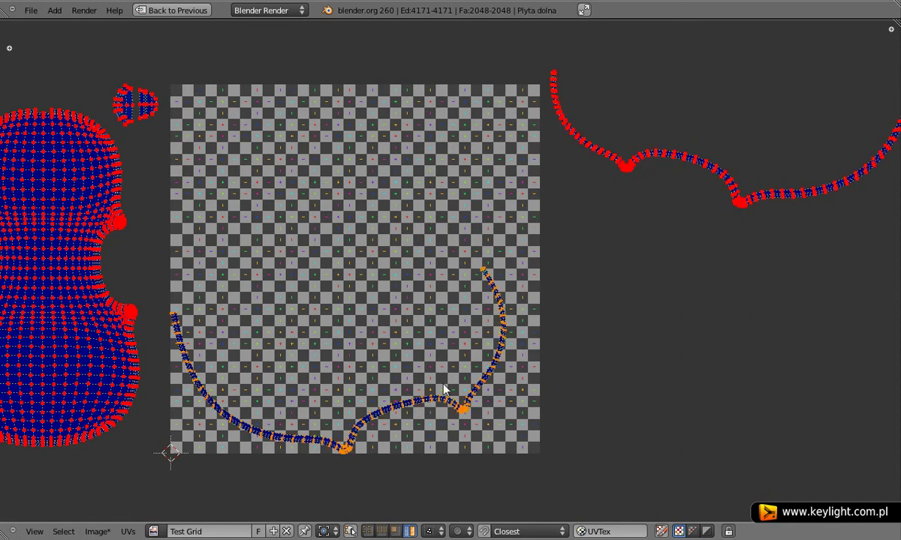
{"action": "left_click", "coordinate": [350, 532]}
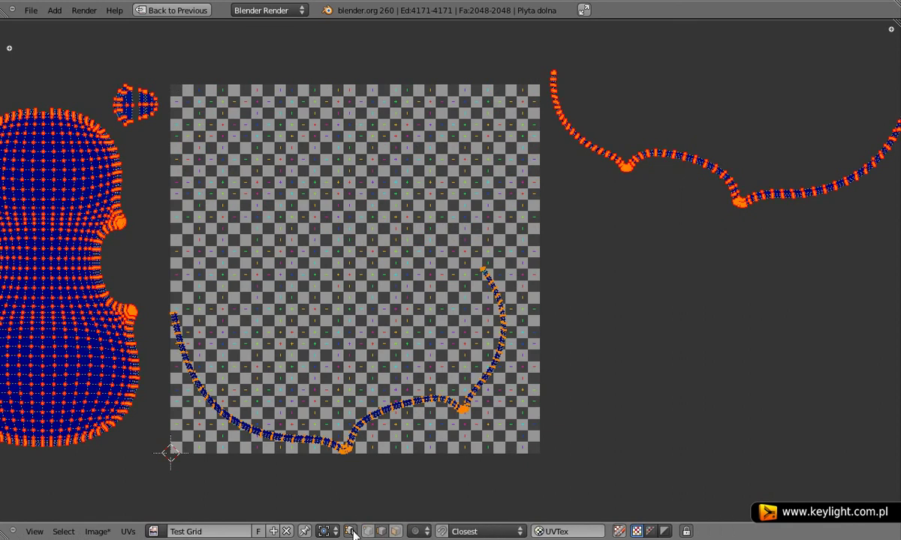
{"action": "key", "text": "b"}
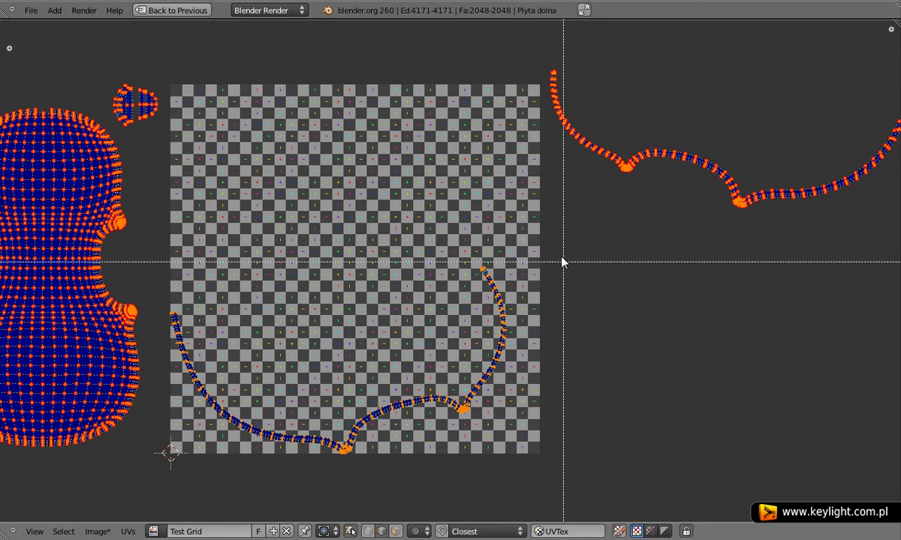
{"action": "mouse_move", "coordinate": [553, 221]}
{"action": "left_mouse_down"}
{"action": "mouse_move", "coordinate": [361, 471]}
{"action": "mouse_move", "coordinate": [161, 493]}
{"action": "left_mouse_up"}
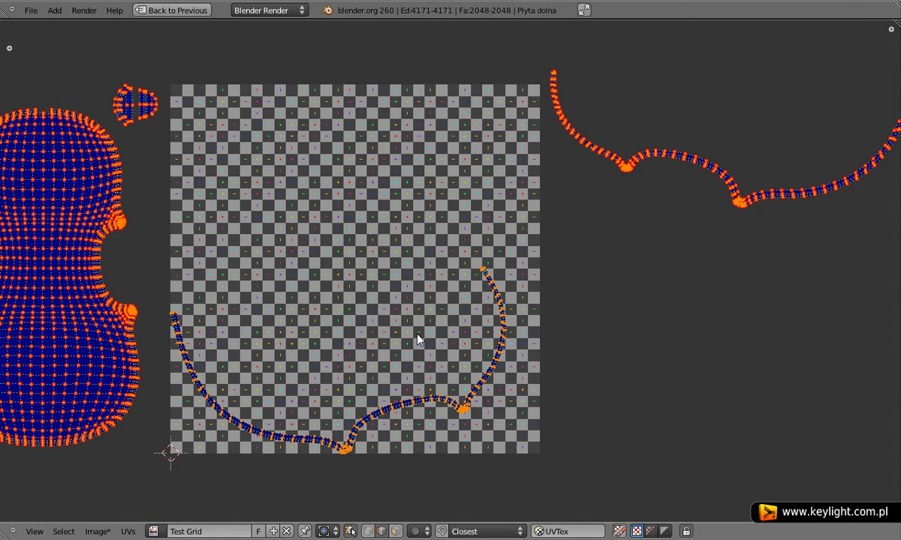
{"action": "key", "text": "ctrl+Up"}
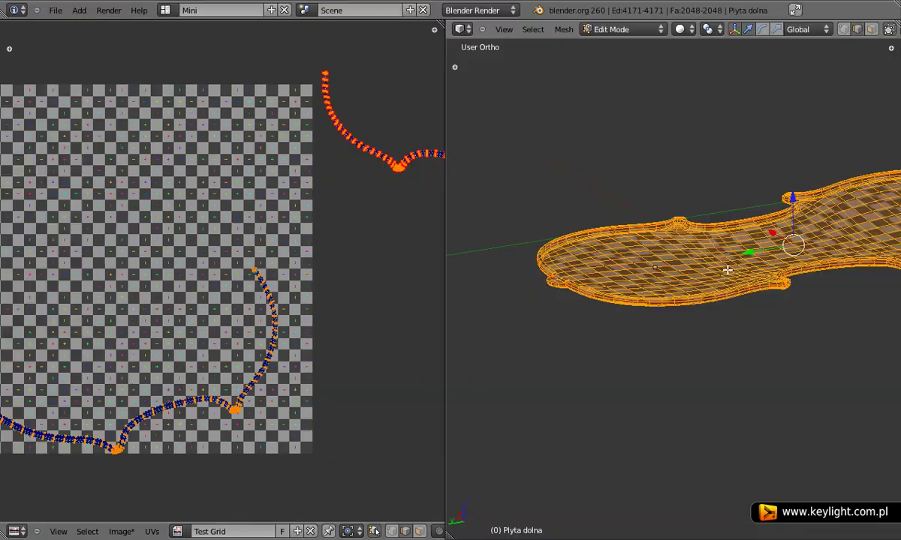
Deselect all and box-select the lower UV curve to pick the plate's rim edge loop
{"action": "key", "text": "a"}
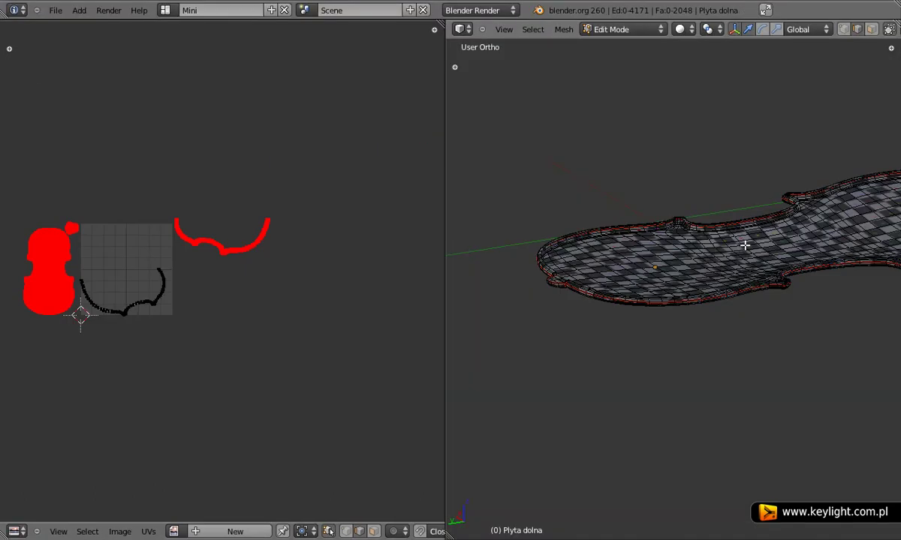
{"action": "scroll", "coordinate": [113, 324], "scroll_direction": "up", "scroll_amount": 3}
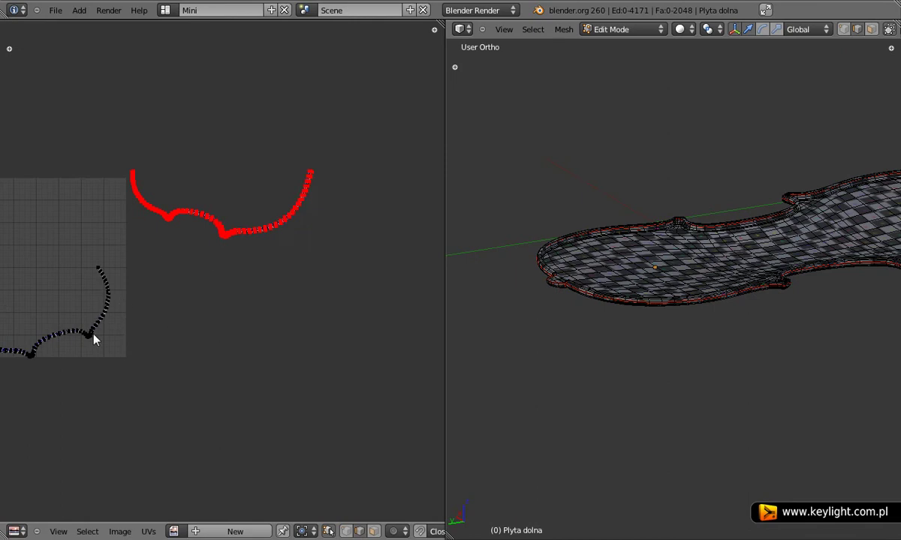
{"action": "middle_click_drag", "start_coordinate": [94, 339], "coordinate": [312, 338]}
{"action": "scroll", "coordinate": [336, 316], "scroll_direction": "up", "scroll_amount": 1}
{"action": "scroll", "coordinate": [407, 302], "scroll_direction": "up", "scroll_amount": 1}
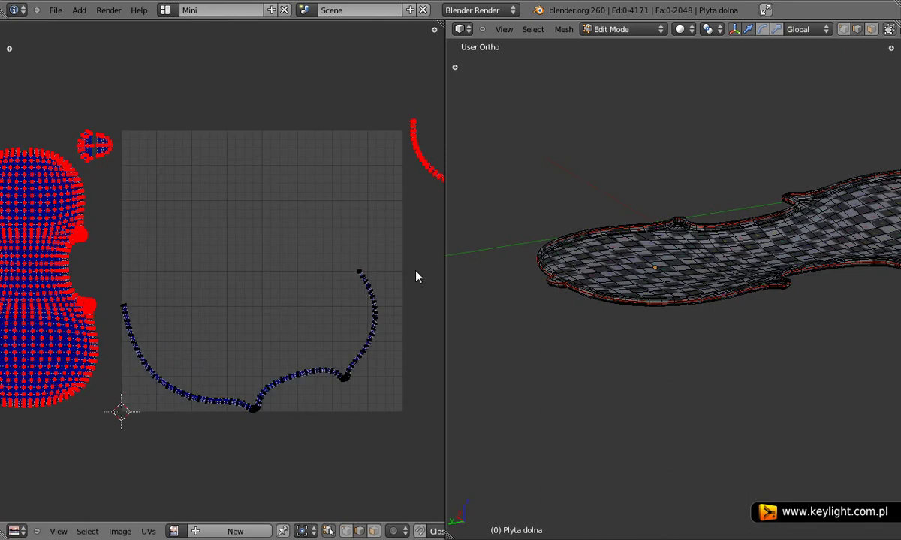
{"action": "key", "text": "b"}
{"action": "left_click_drag", "start_coordinate": [415, 234], "coordinate": [114, 480]}
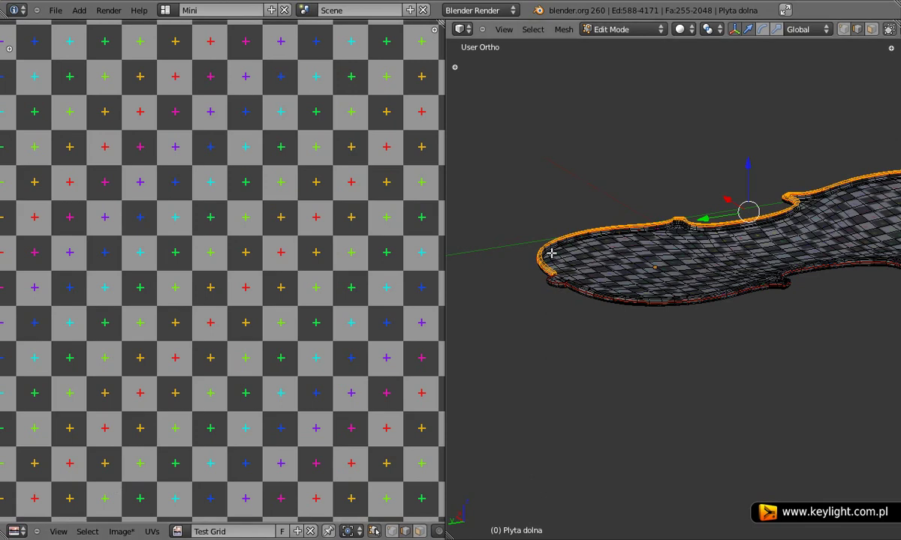
{"action": "middle_click_drag", "start_coordinate": [551, 255], "coordinate": [668, 237]}
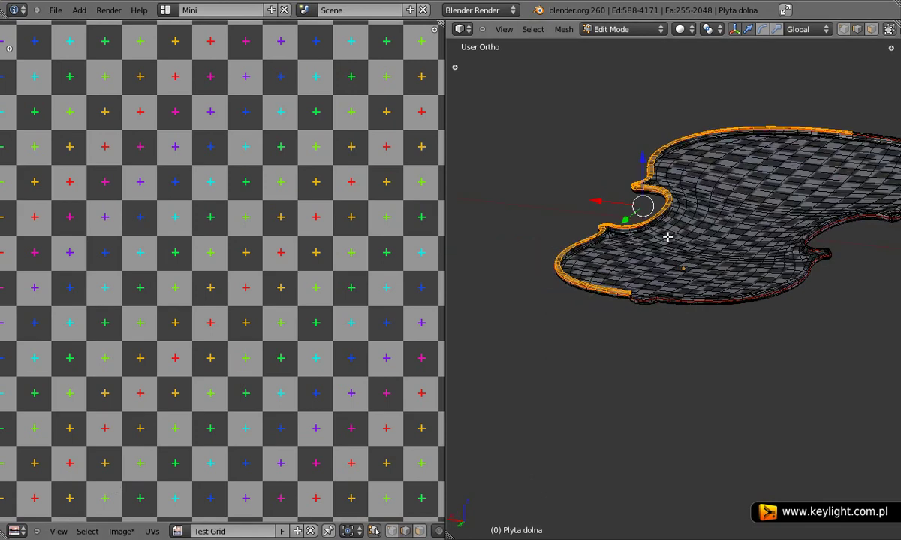
{"action": "key", "text": "ctrl+Up"}
{"action": "mouse_move", "coordinate": [422, 227]}
{"action": "middle_mouse_down"}
{"action": "mouse_move", "coordinate": [787, 227]}
{"action": "mouse_move", "coordinate": [702, 234]}
{"action": "middle_mouse_up"}
{"action": "key", "text": "ctrl+Up"}
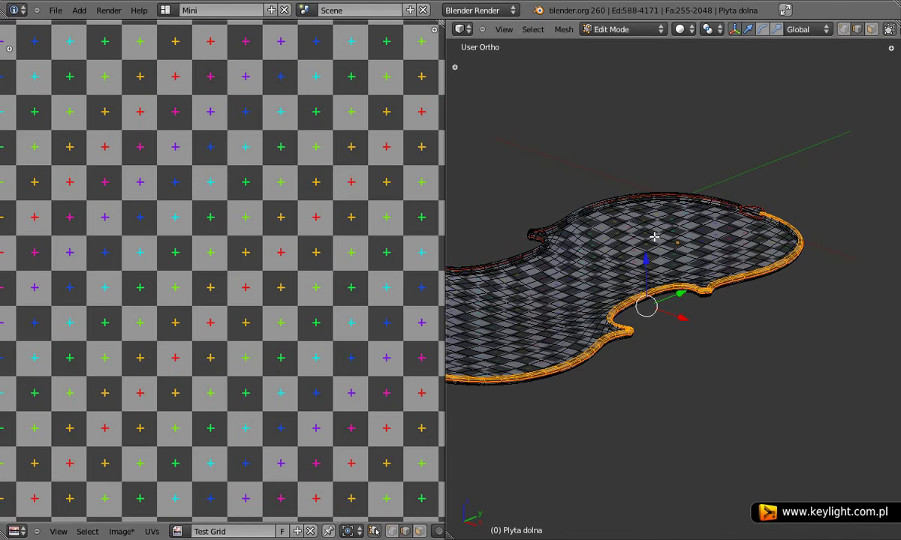
Unwrap the rim loop and rotate its UV strip flat along the bottom of the grid
{"action": "key", "text": "u"}
{"action": "left_click", "coordinate": [683, 292]}
{"action": "scroll", "coordinate": [388, 256], "scroll_direction": "down", "scroll_amount": 3}
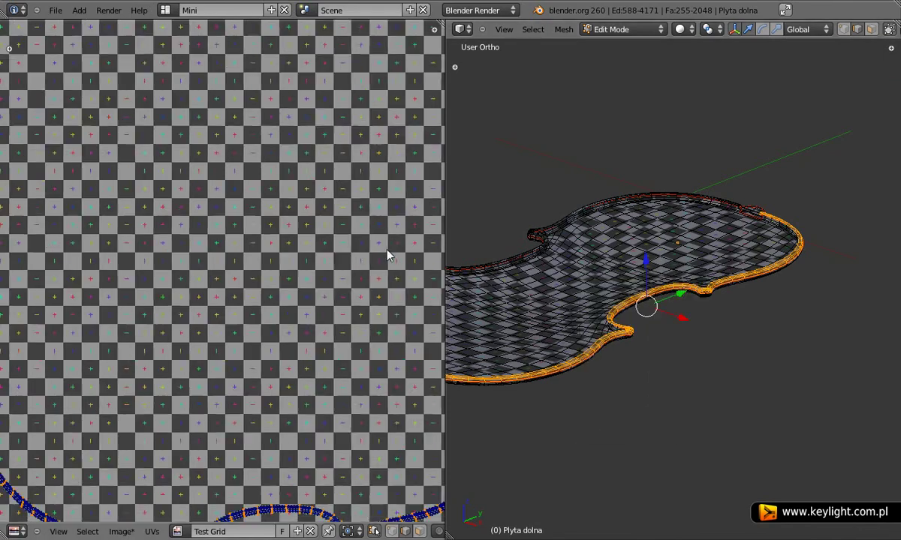
{"action": "scroll", "coordinate": [388, 255], "scroll_direction": "down", "scroll_amount": 2}
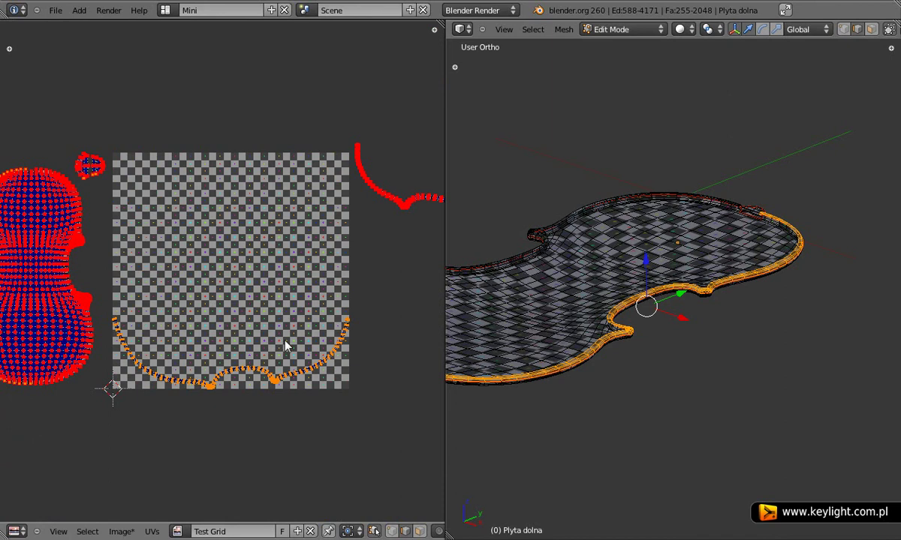
{"action": "scroll", "coordinate": [249, 377], "scroll_direction": "up", "scroll_amount": 1}
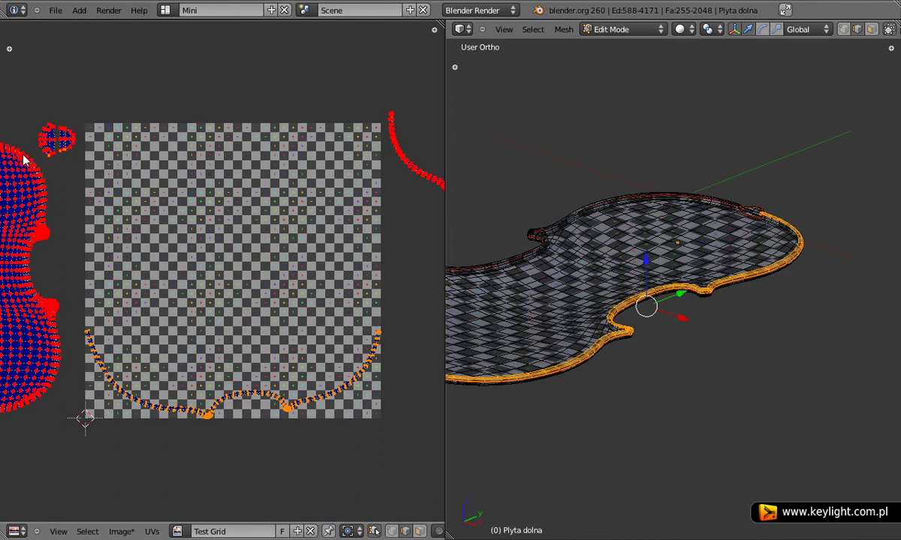
{"action": "key", "text": "ctrl+Up"}
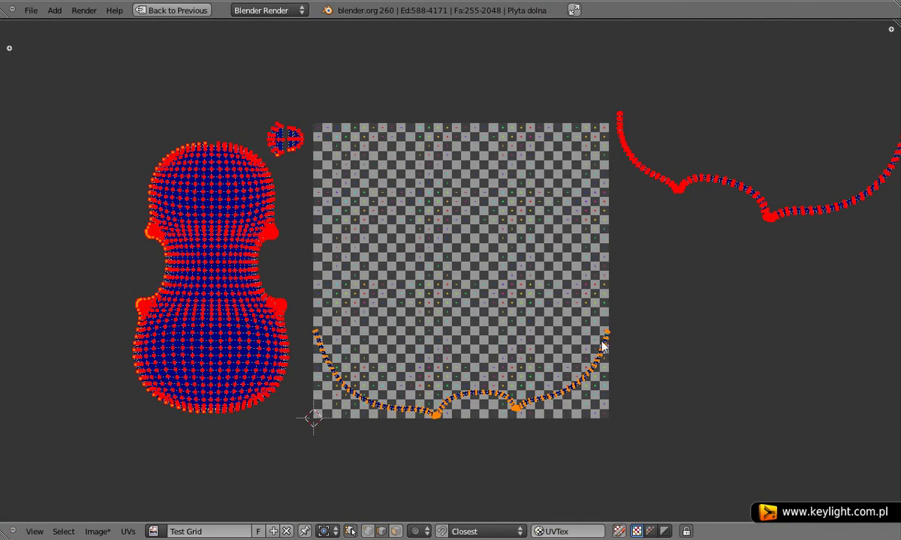
{"action": "key", "text": "r"}
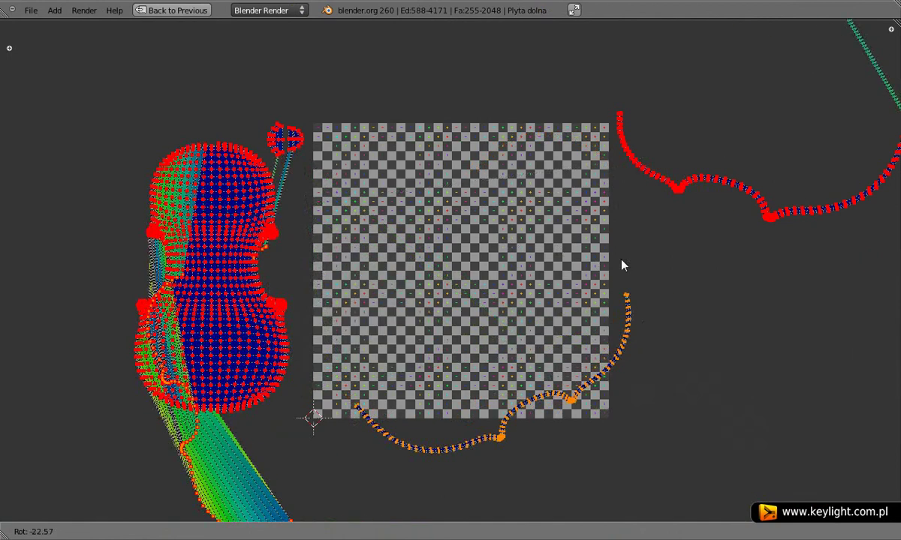
{"action": "left_click", "coordinate": [576, 264]}
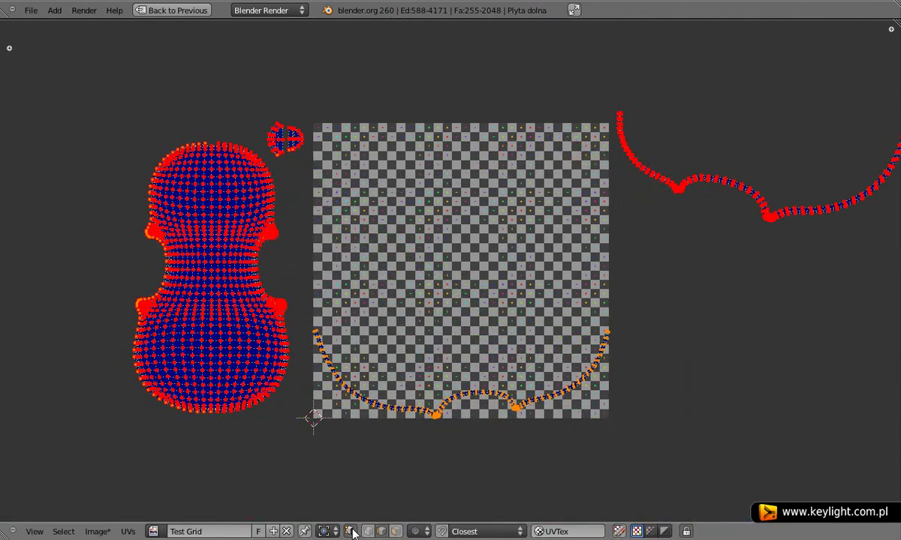
Turn UV sync selection on, select the whole mesh, and maximize the UV editor
{"action": "left_click", "coordinate": [350, 532]}
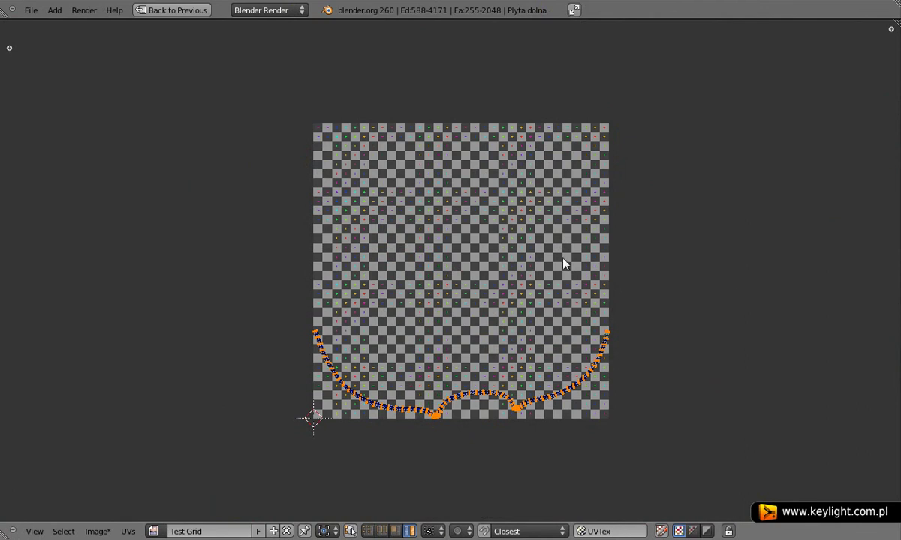
{"action": "key", "text": "ctrl+Up"}
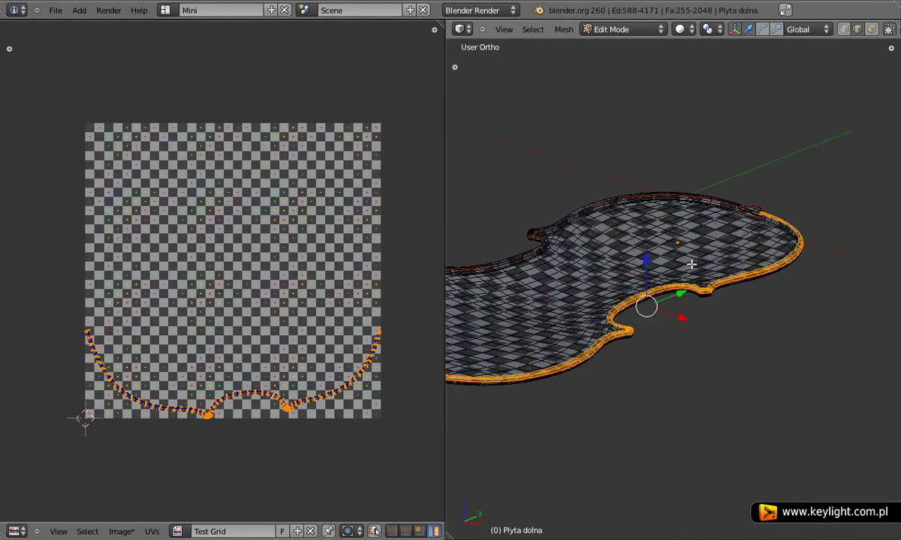
{"action": "key", "text": "a"}
{"action": "key", "text": "a"}
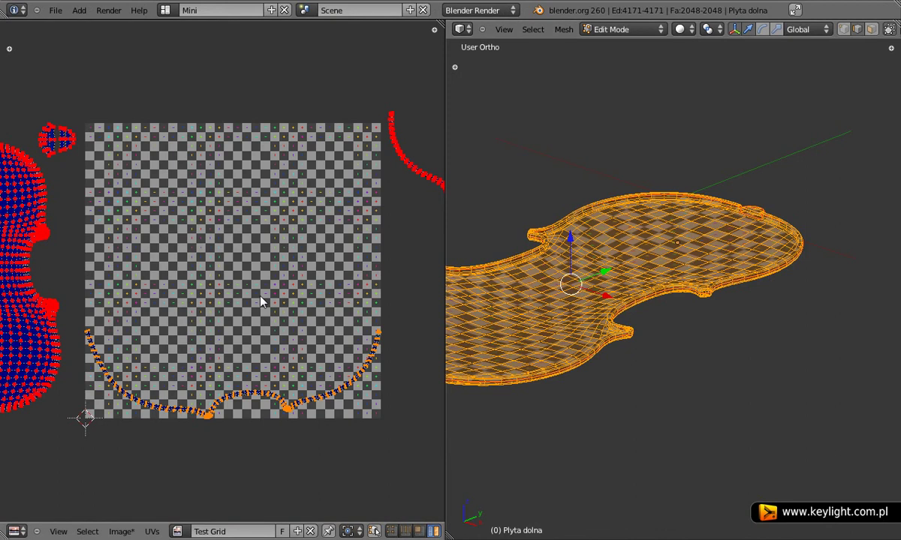
{"action": "key", "text": "ctrl+Up"}
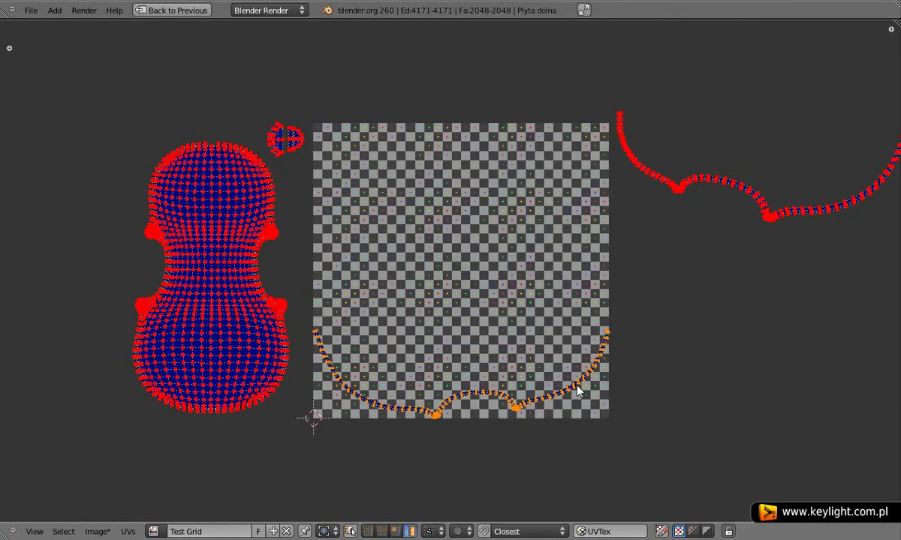
Rotate the selected UV strip about -85° and place it beside the violin outline
{"action": "key", "text": "r"}
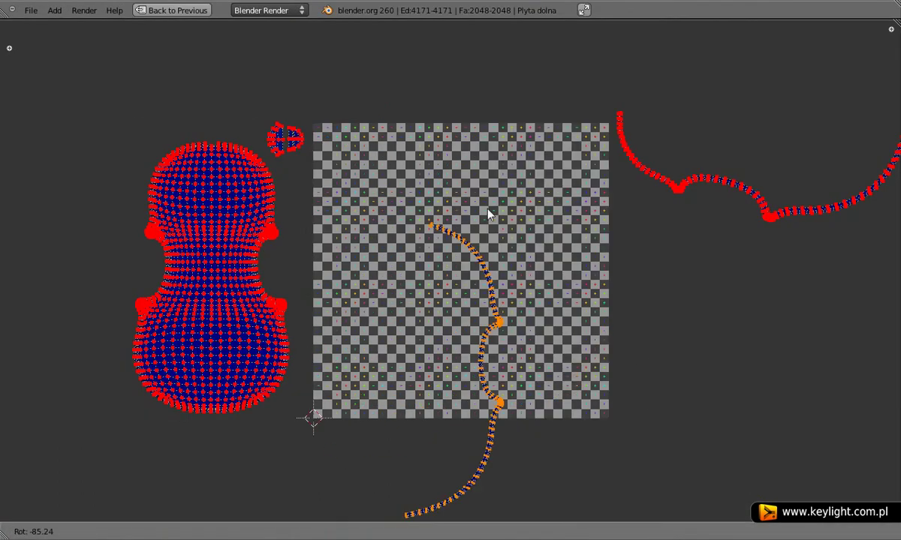
{"action": "left_click", "coordinate": [479, 202]}
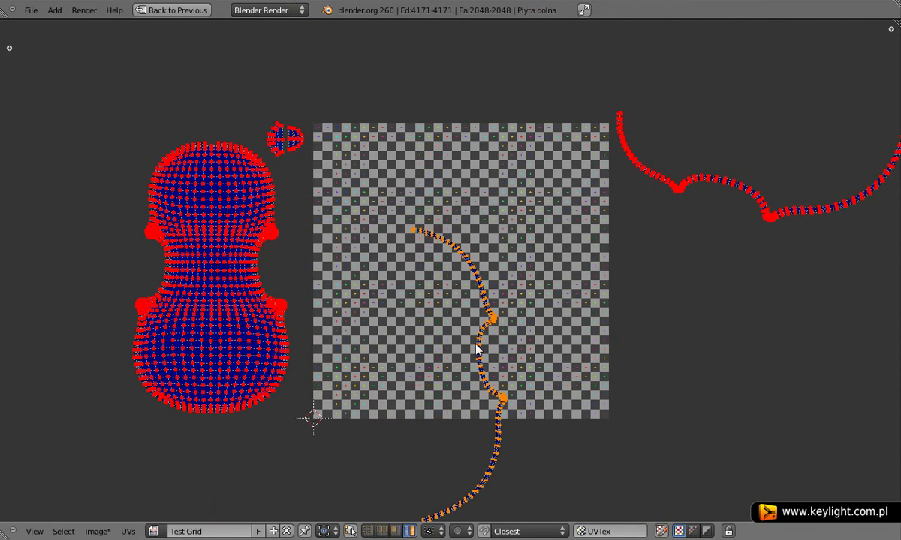
{"action": "key", "text": "g"}
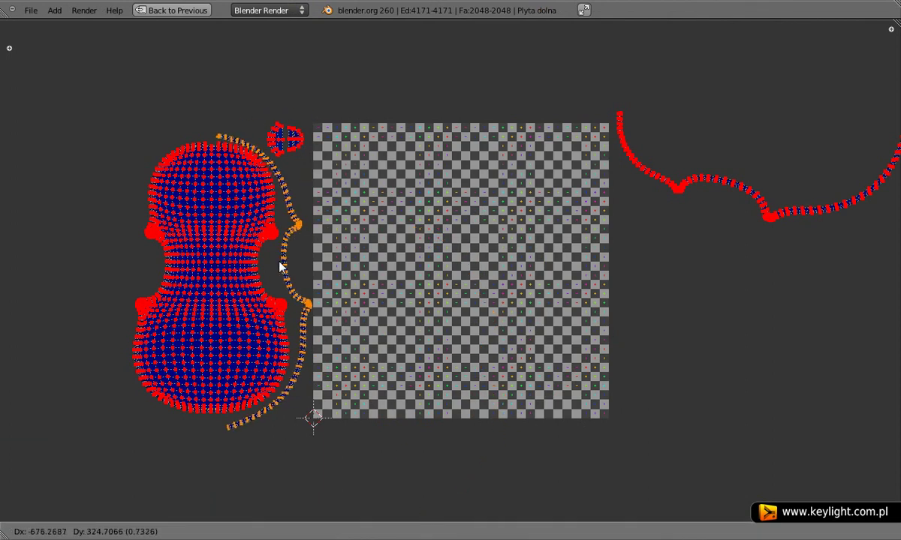
{"action": "left_click", "coordinate": [297, 265]}
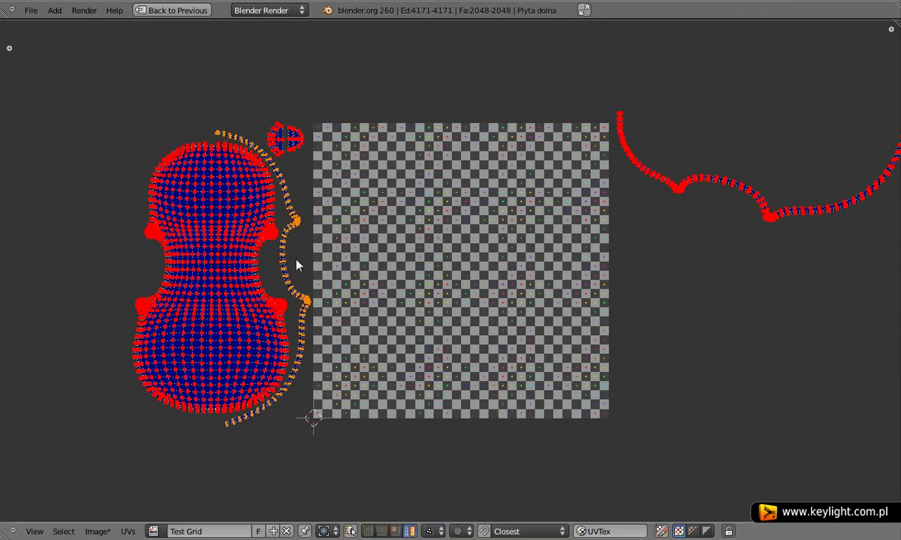
Select the right-hand UV curve, then rotate and move it further right onto the grid
{"action": "right_click", "coordinate": [814, 210]}
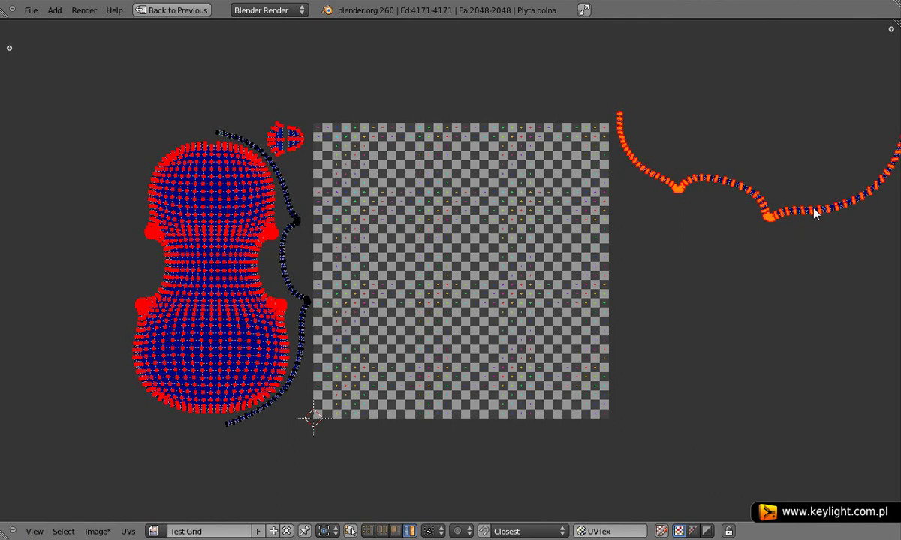
{"action": "key", "text": "g"}
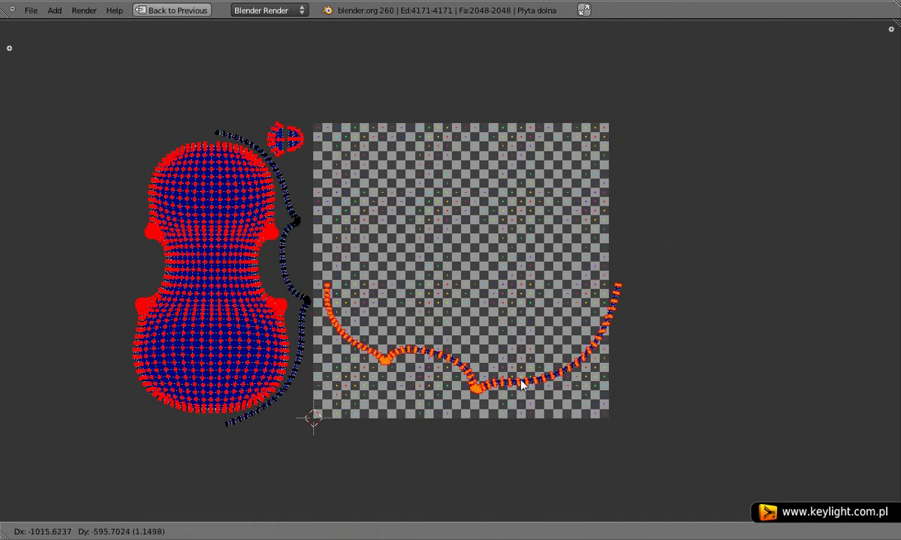
{"action": "left_click", "coordinate": [526, 393]}
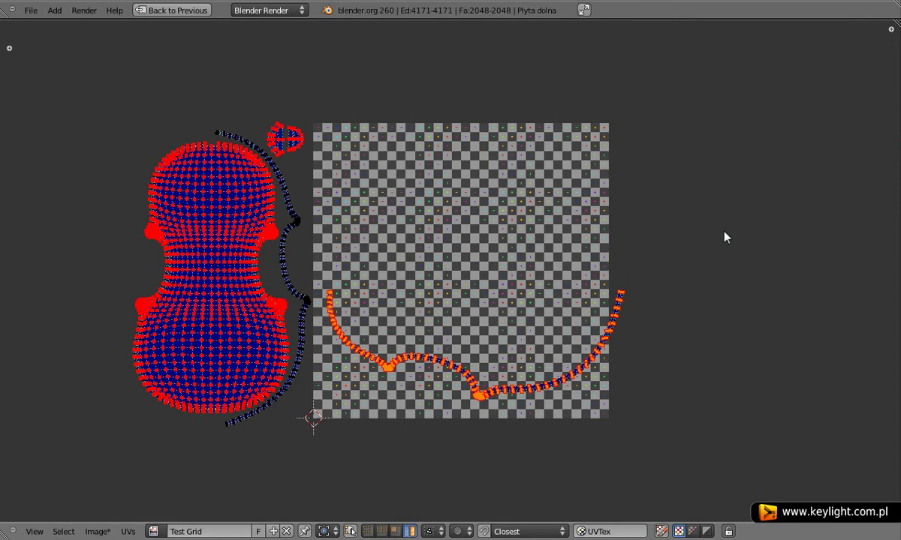
{"action": "key", "text": "r"}
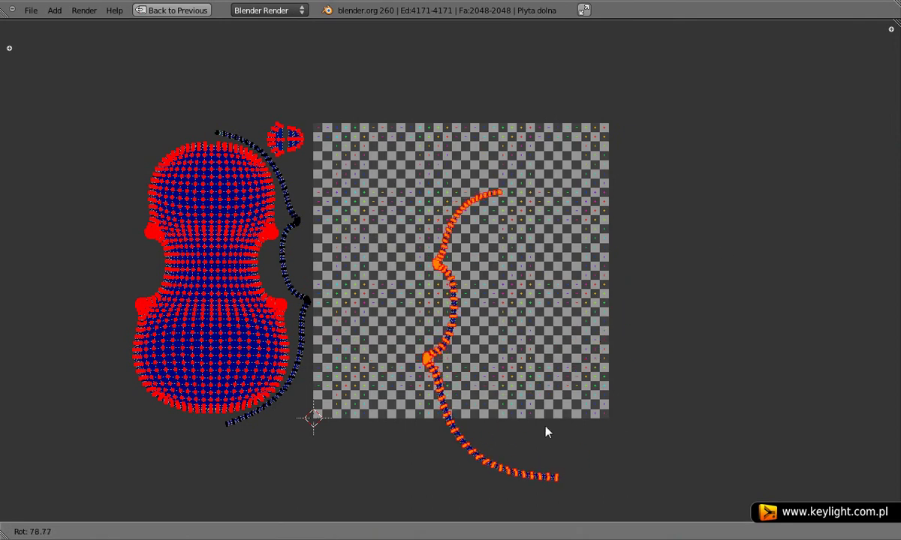
{"action": "left_click", "coordinate": [545, 426]}
{"action": "key", "text": "g"}
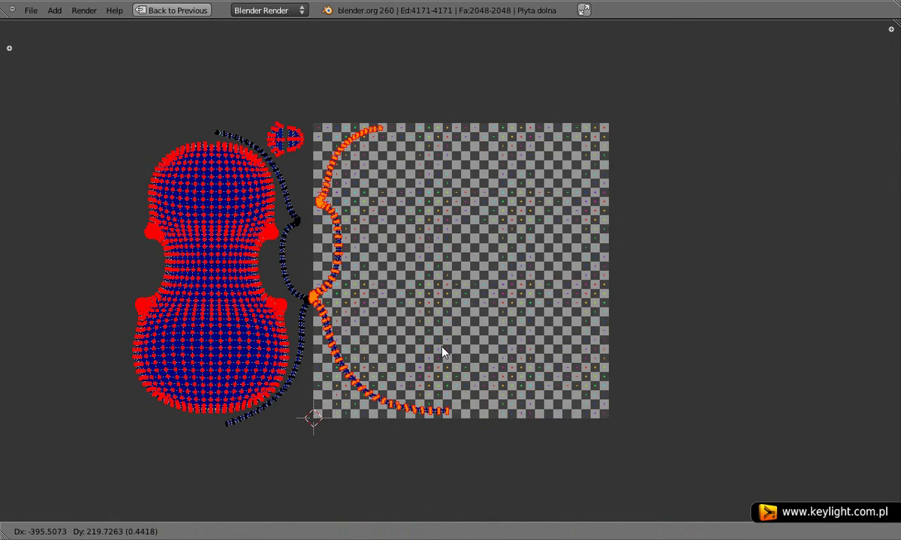
{"action": "left_click", "coordinate": [518, 346]}
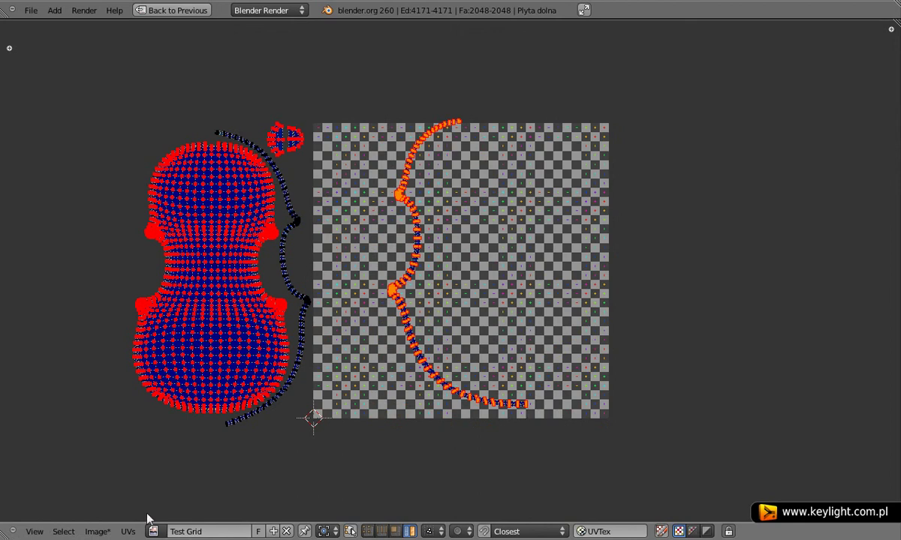
Unpin the rib strip's UVs from the UVs menu and box-select the strip with sync on
{"action": "left_click", "coordinate": [129, 531]}
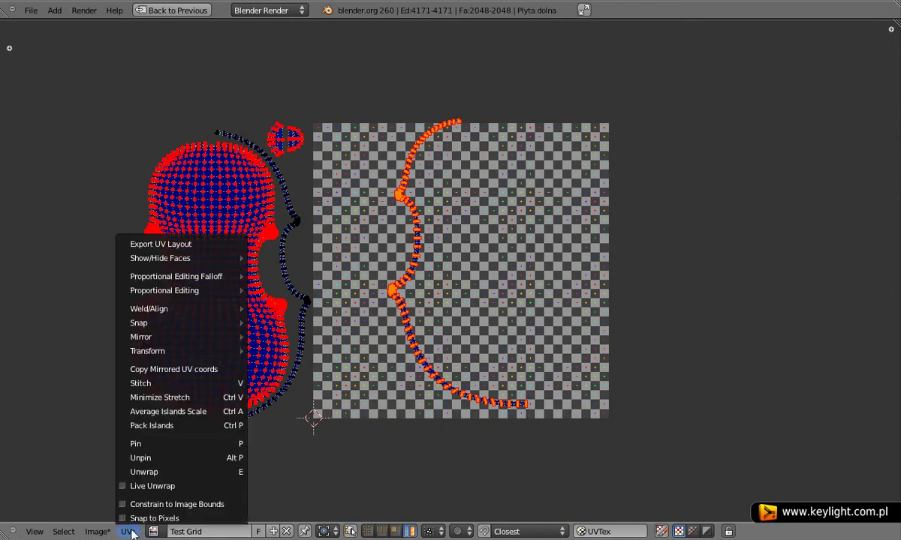
{"action": "left_click", "coordinate": [175, 459]}
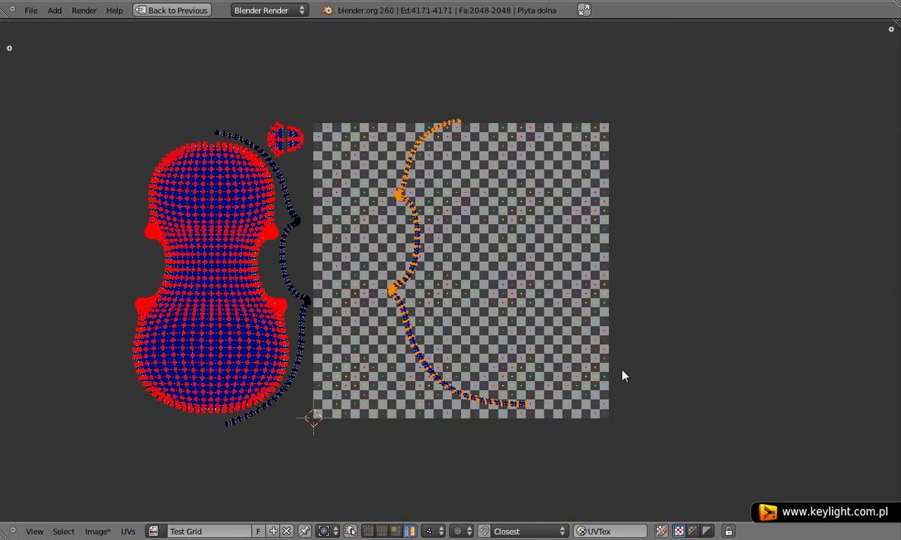
{"action": "left_click", "coordinate": [351, 531]}
{"action": "key", "text": "a"}
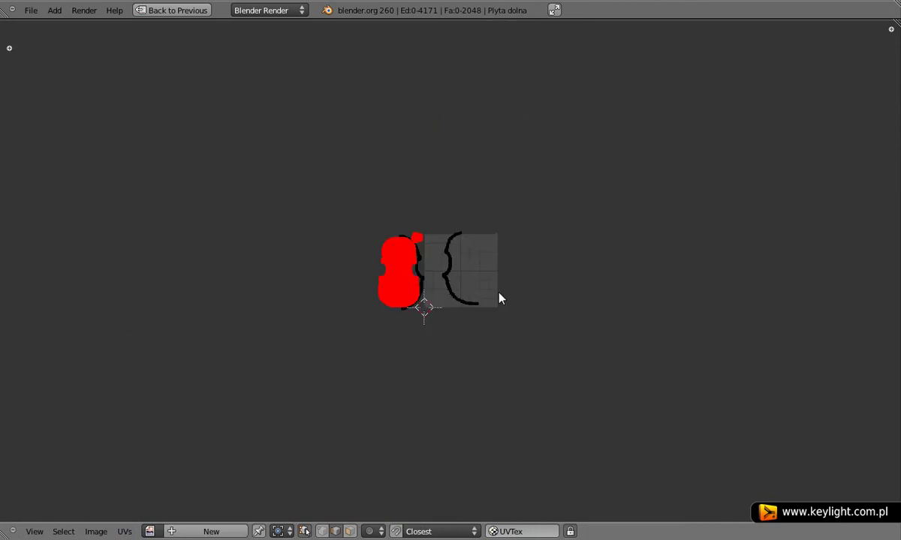
{"action": "scroll", "coordinate": [463, 290], "scroll_direction": "up", "scroll_amount": 2}
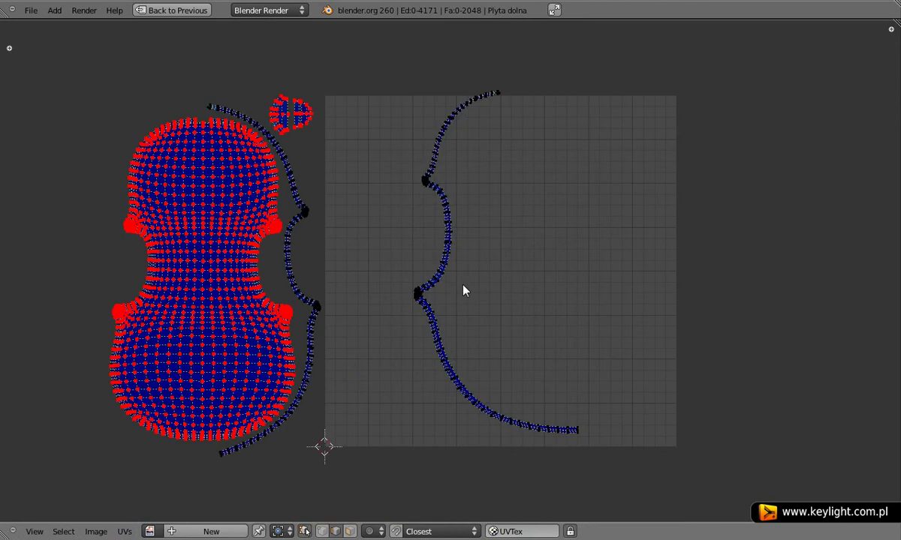
{"action": "key", "text": "b"}
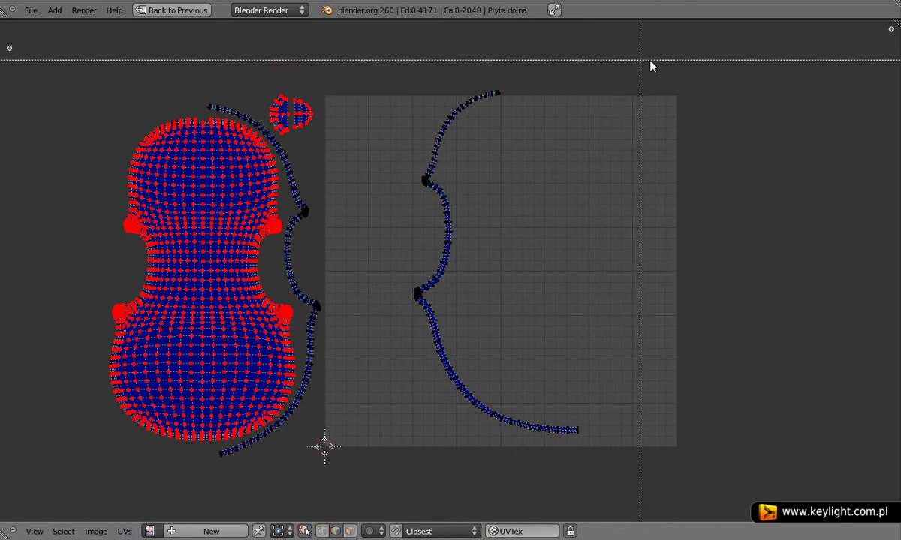
{"action": "left_click_drag", "start_coordinate": [659, 61], "coordinate": [667, 76]}
{"action": "left_click_drag", "start_coordinate": [645, 124], "coordinate": [396, 497]}
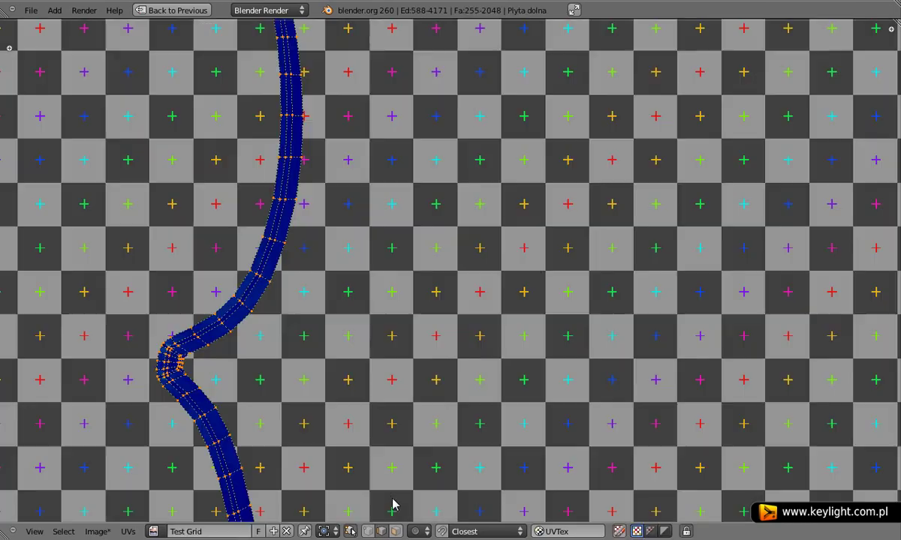
{"action": "scroll", "coordinate": [499, 248], "scroll_direction": "down", "scroll_amount": 4}
{"action": "scroll", "coordinate": [491, 248], "scroll_direction": "down", "scroll_amount": 3}
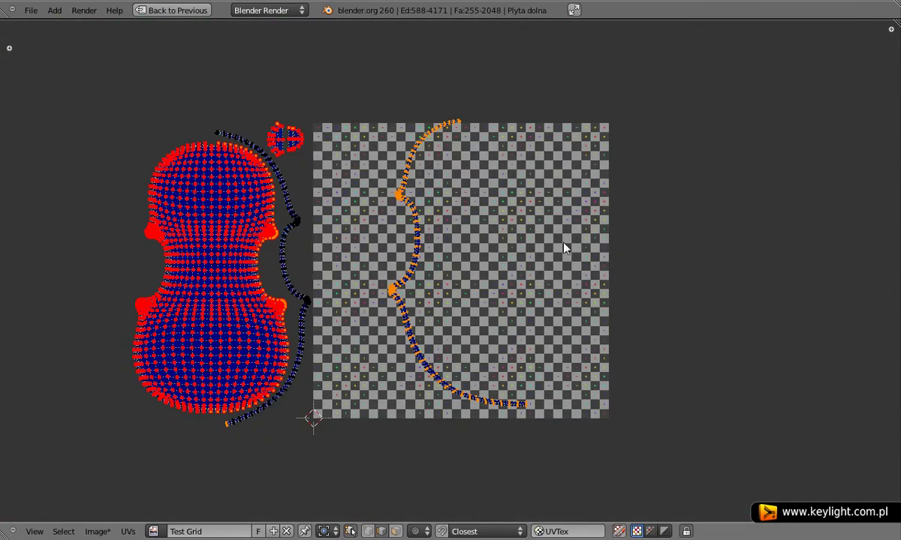
Re-unwrap the selected rib strip and return to the split UV and 3D layout
{"action": "key", "text": "ctrl+Up"}
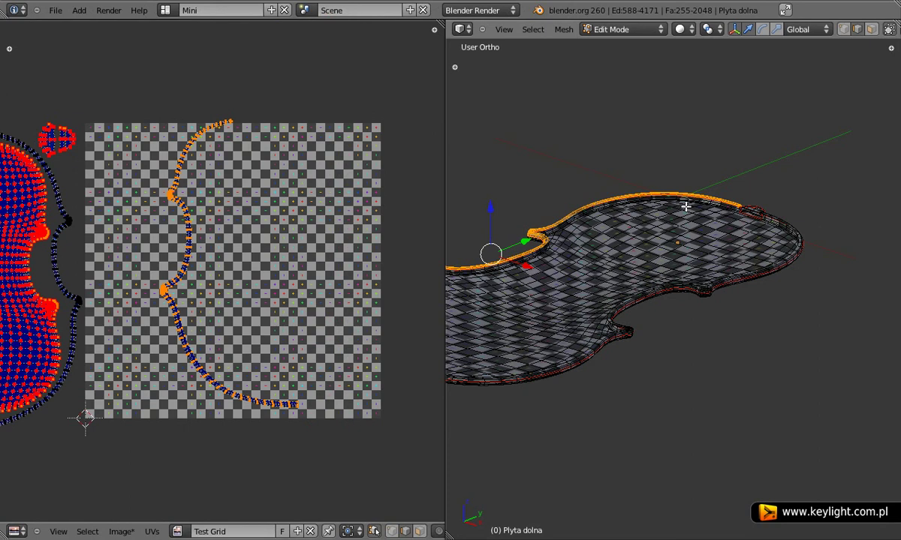
{"action": "key", "text": "u"}
{"action": "left_click", "coordinate": [685, 206]}
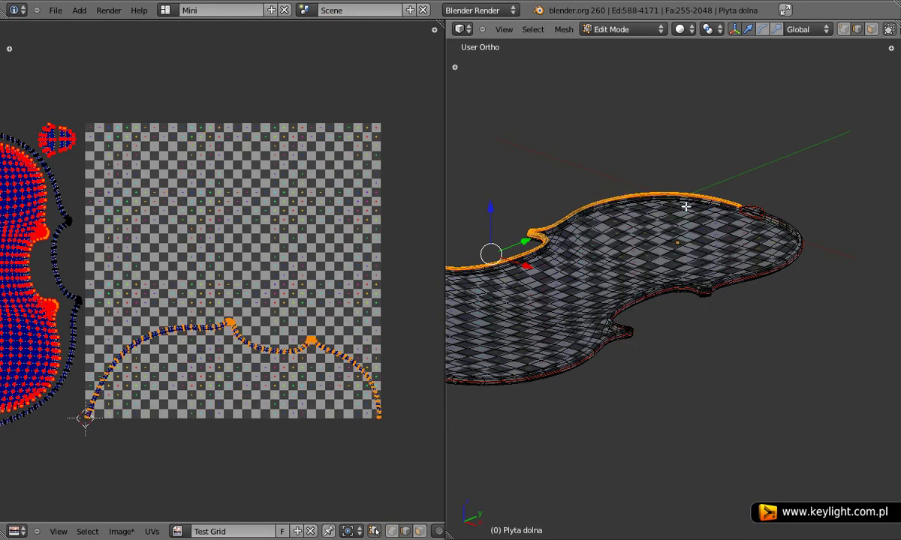
{"action": "key", "text": "ctrl+Up"}
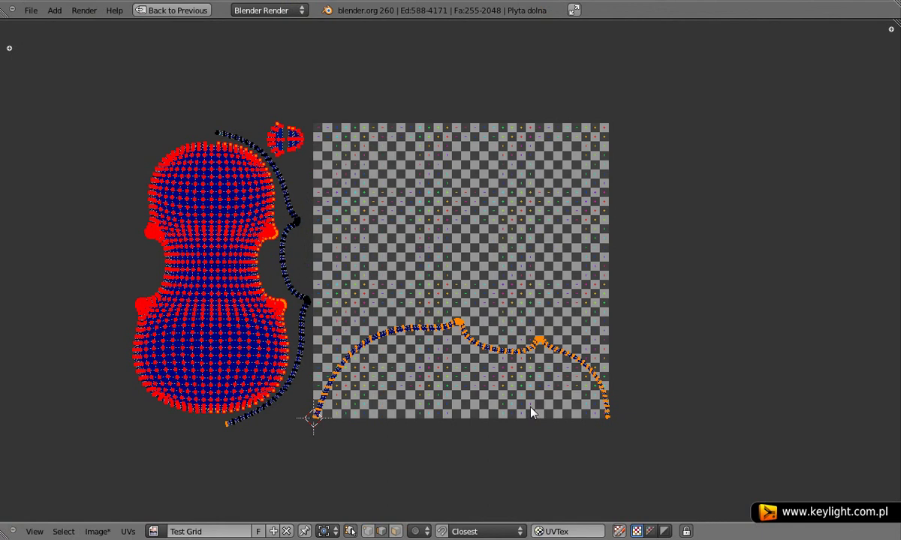
{"action": "key", "text": "r"}
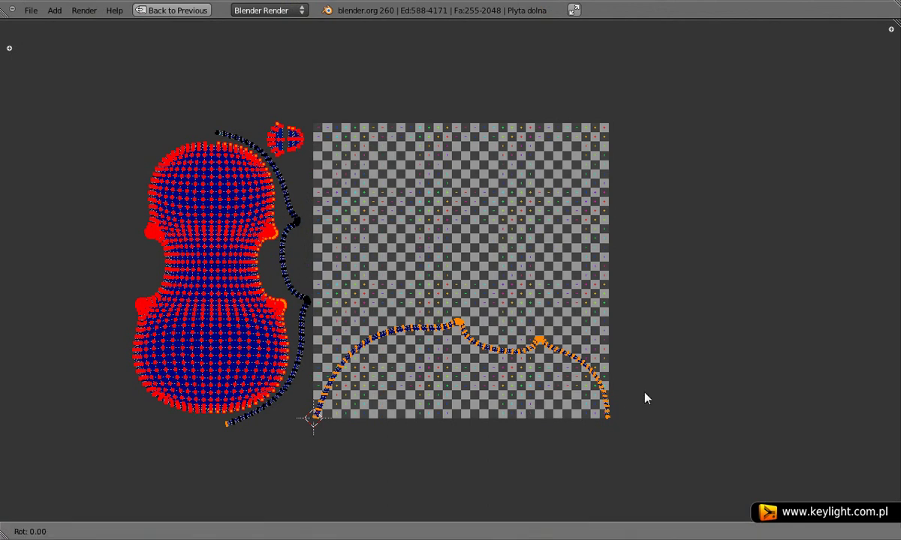
{"action": "key", "text": "Escape"}
{"action": "left_click", "coordinate": [350, 531]}
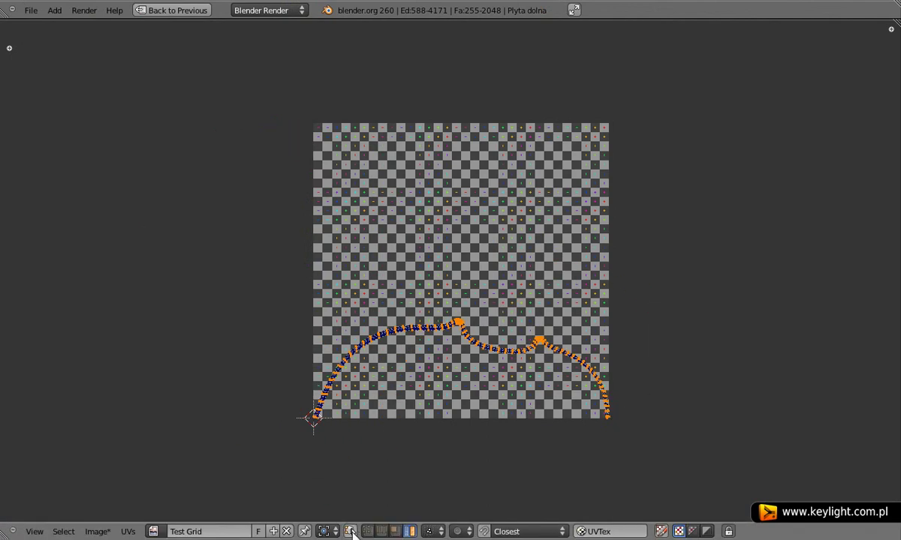
{"action": "key", "text": "ctrl+Up"}
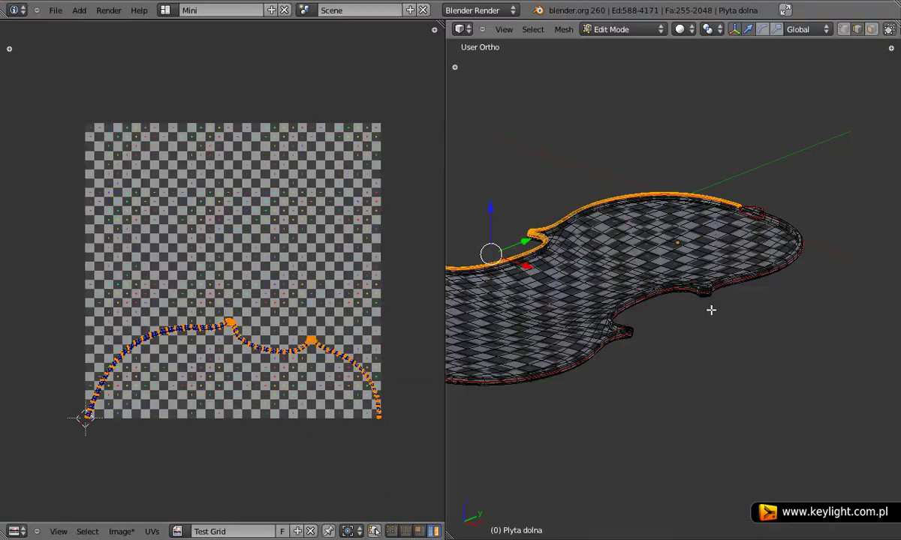
Select the whole plate mesh, then rotate the strip's UV island upright and reposition it
{"action": "key", "text": "a"}
{"action": "key", "text": "a"}
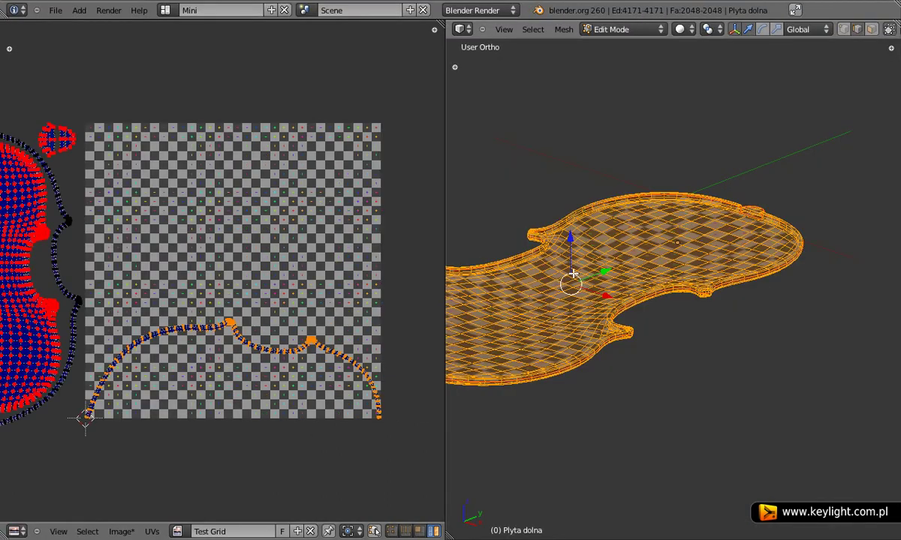
{"action": "scroll", "coordinate": [273, 397], "scroll_direction": "down", "scroll_amount": 1}
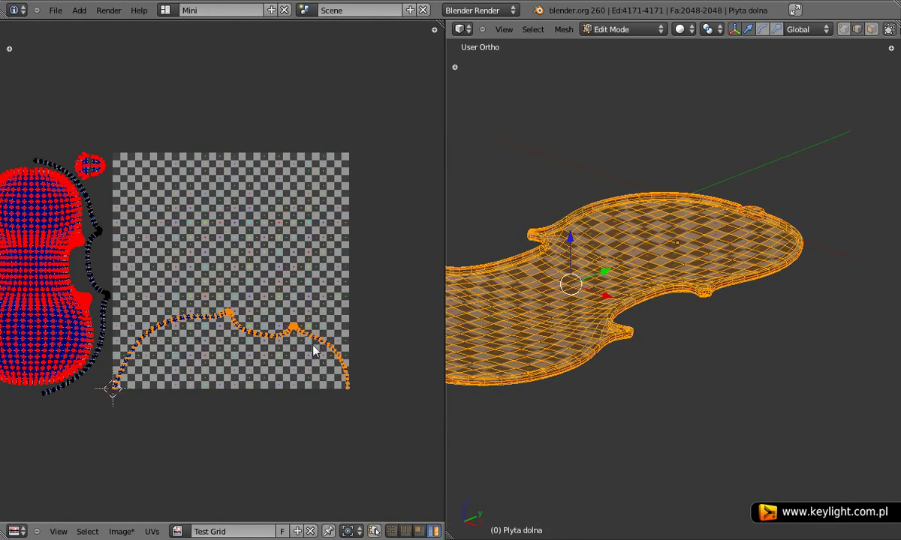
{"action": "key", "text": "r"}
{"action": "left_click", "coordinate": [194, 233]}
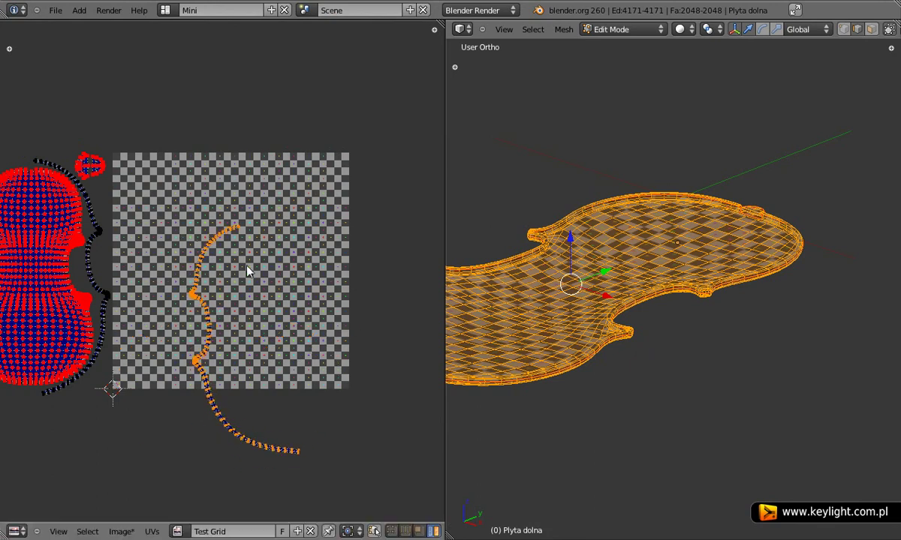
{"action": "key", "text": "ctrl+Up"}
{"action": "key", "text": "g"}
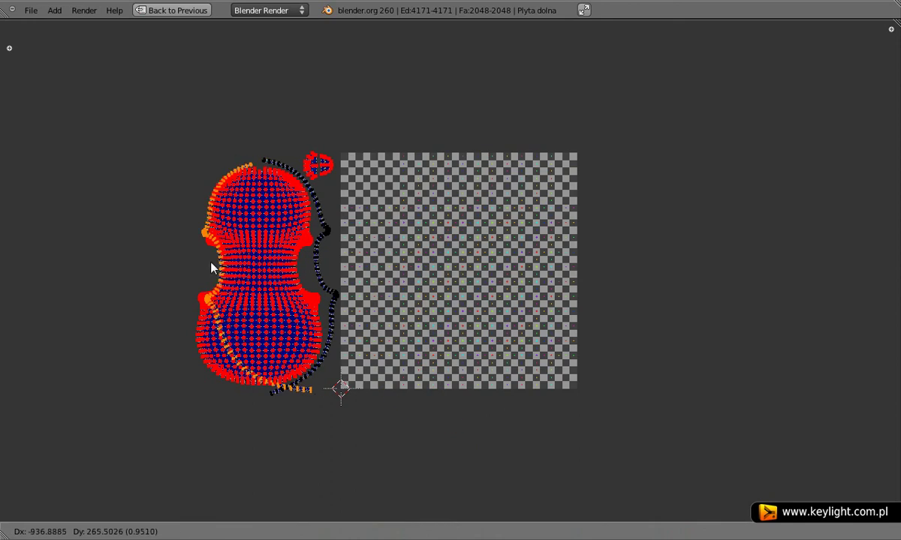
{"action": "left_click", "coordinate": [223, 263]}
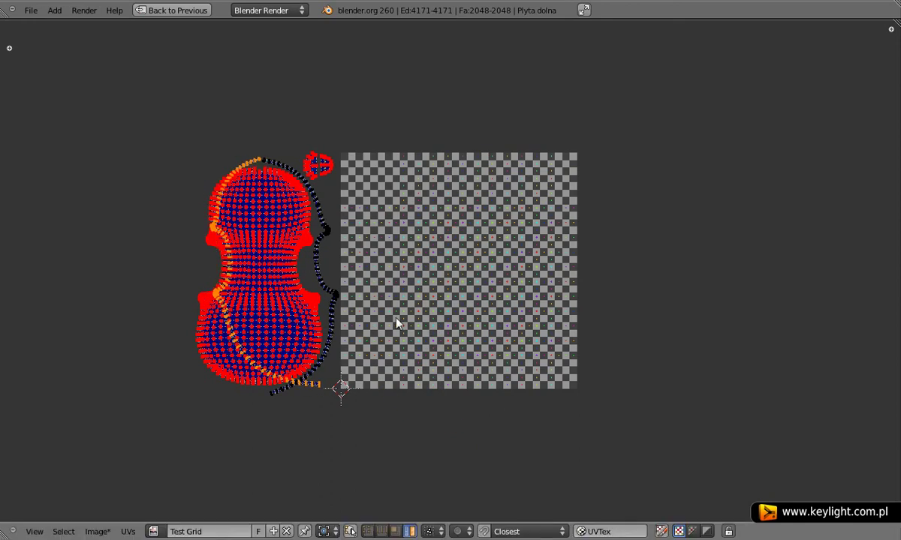
Rotate the strip island again and set it inside the test-grid image
{"action": "key", "text": "r"}
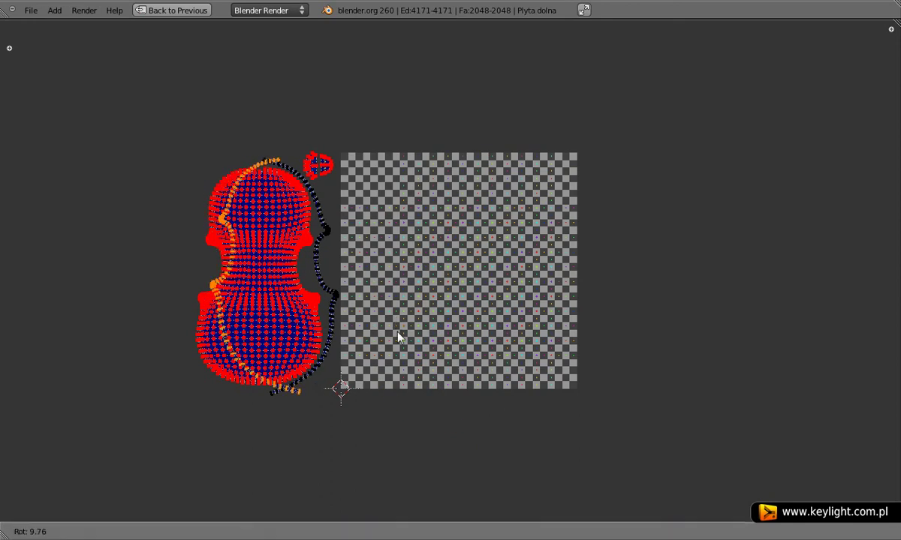
{"action": "left_click", "coordinate": [399, 338]}
{"action": "scroll", "coordinate": [337, 317], "scroll_direction": "up", "scroll_amount": 1}
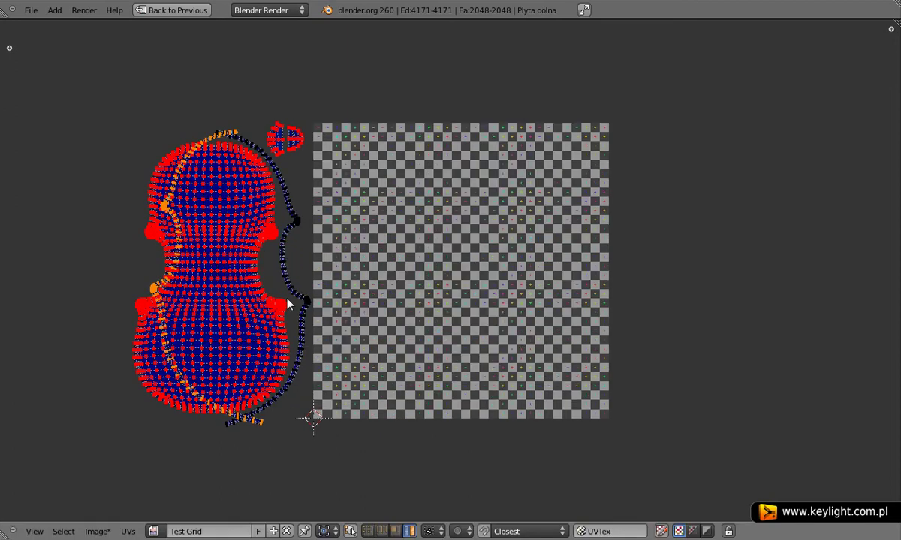
{"action": "key", "text": "g"}
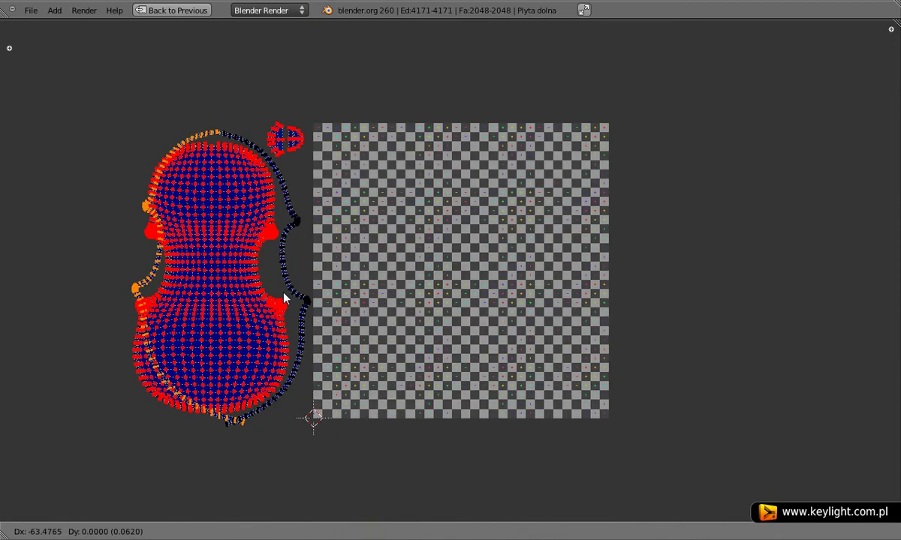
{"action": "left_click", "coordinate": [539, 288]}
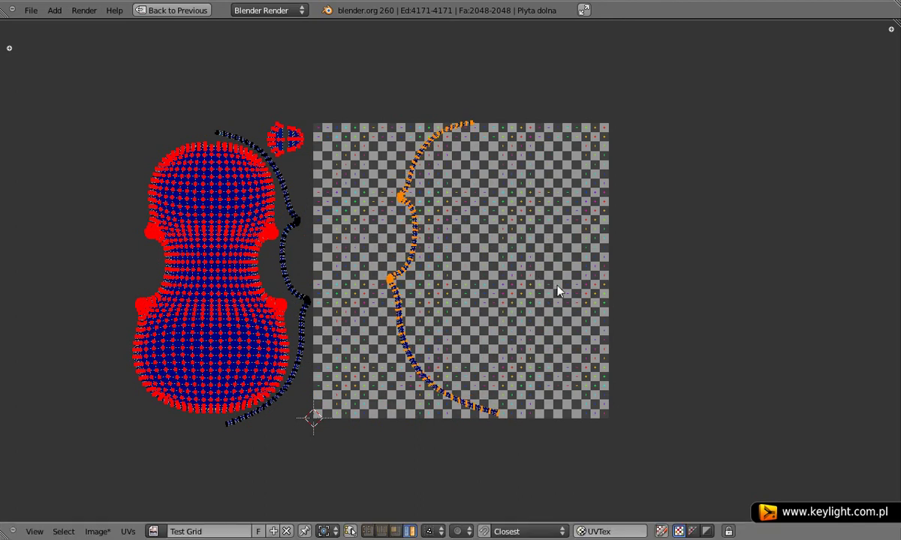
{"action": "key", "text": "ctrl+Up"}
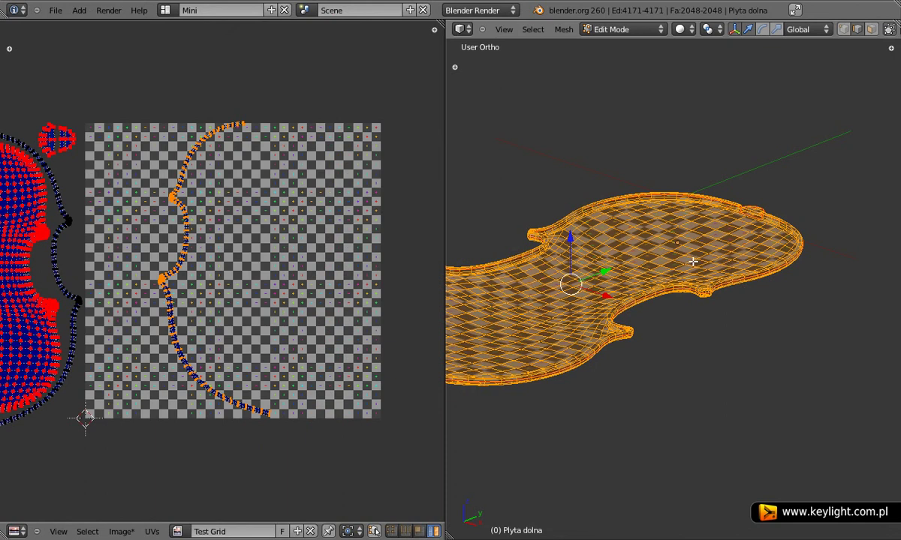
{"action": "scroll", "coordinate": [303, 268], "scroll_direction": "up", "scroll_amount": 1}
{"action": "scroll", "coordinate": [231, 271], "scroll_direction": "down", "scroll_amount": 1}
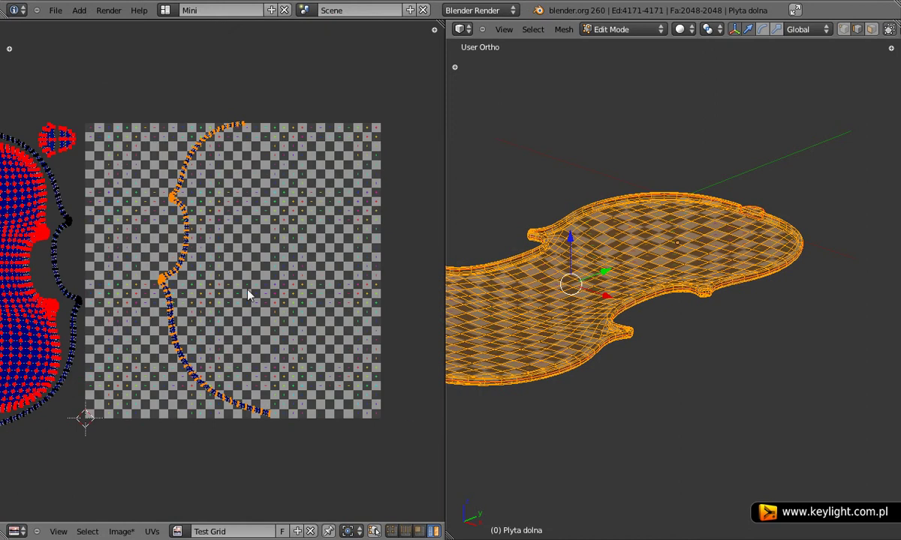
{"action": "key", "text": "ctrl+Up"}
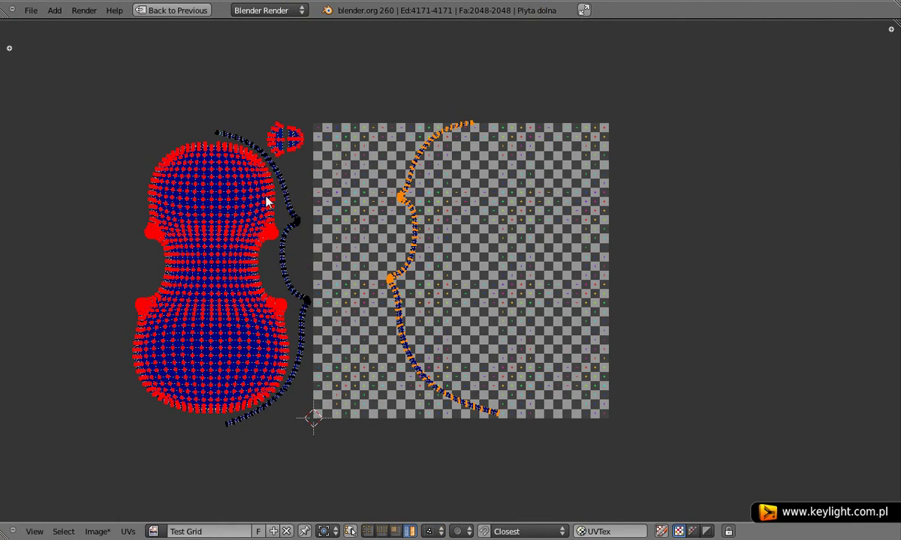
Set up a top orthographic view of the plate in vertex select mode, with nothing selected
{"action": "key", "text": "ctrl+Up"}
{"action": "key", "text": "ctrl+Up"}
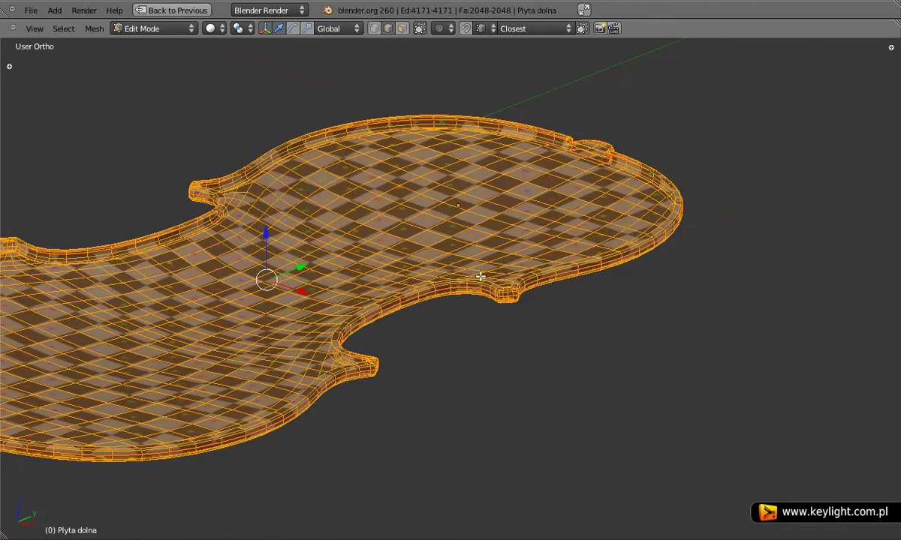
{"action": "scroll", "coordinate": [481, 277], "scroll_direction": "down", "scroll_amount": 4}
{"action": "middle_click_drag", "start_coordinate": [481, 276], "coordinate": [422, 323]}
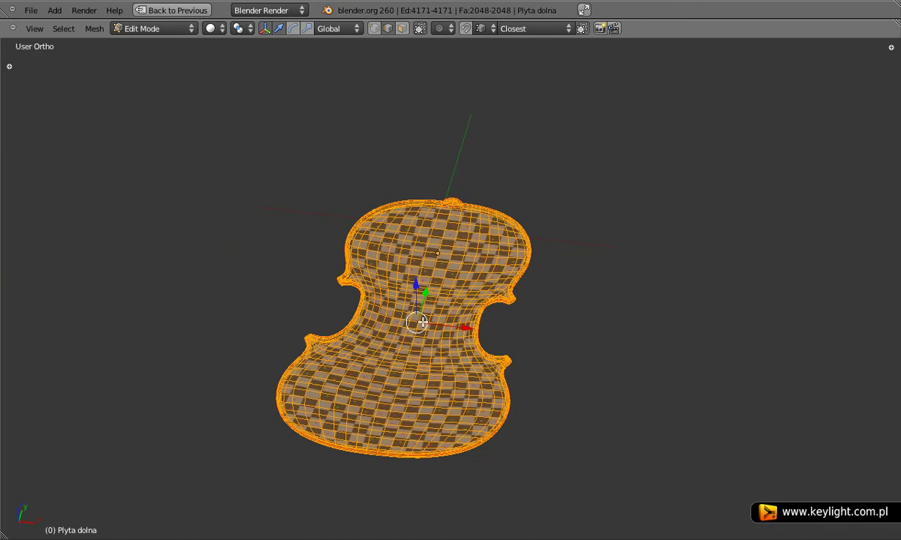
{"action": "key", "text": "KP_7"}
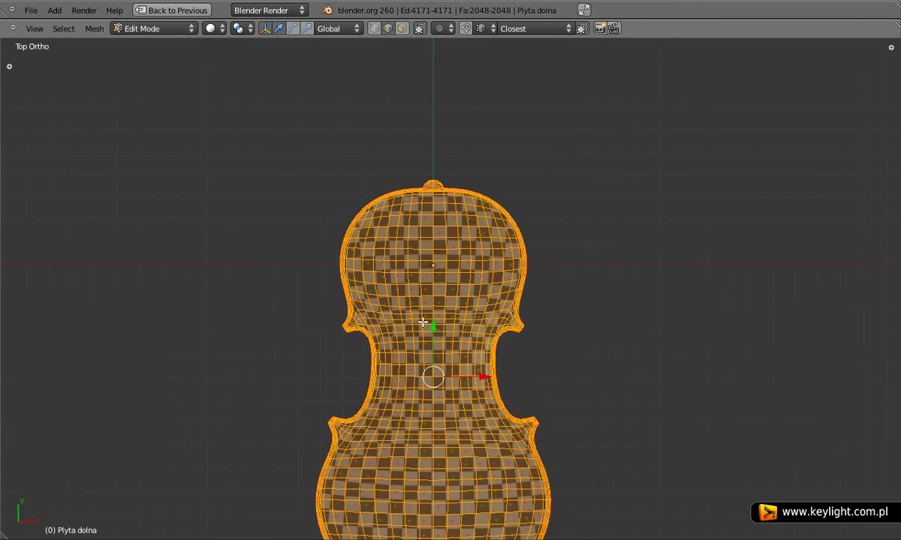
{"action": "key", "text": "KP_5"}
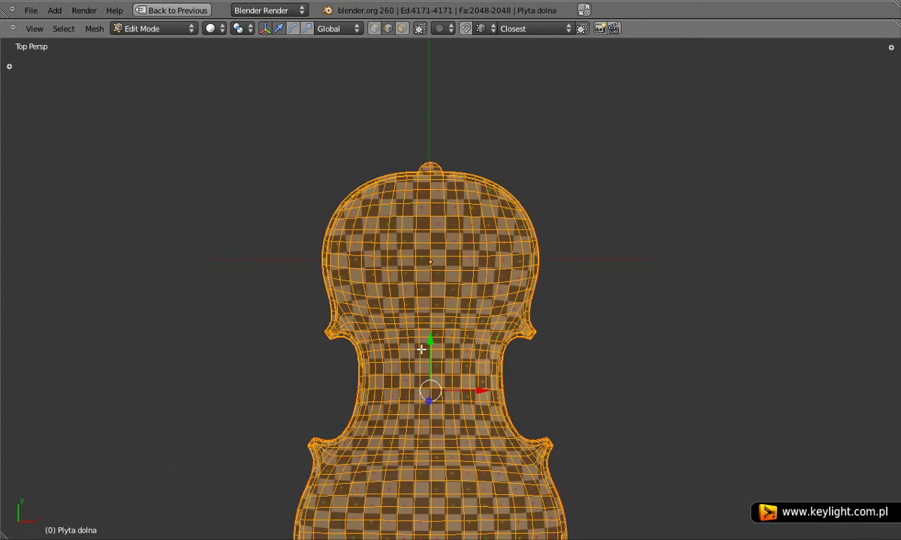
{"action": "key", "text": "KP_5"}
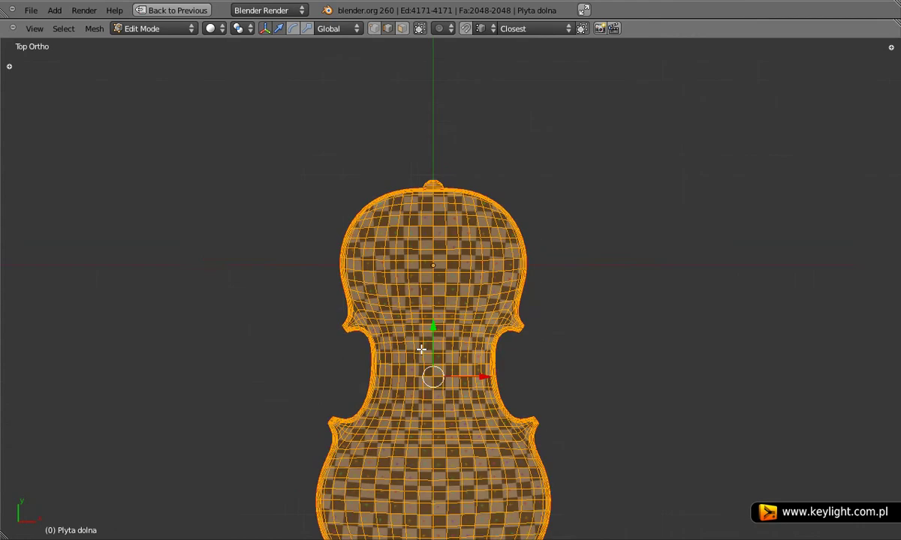
{"action": "scroll", "coordinate": [422, 349], "scroll_direction": "down", "scroll_amount": 1}
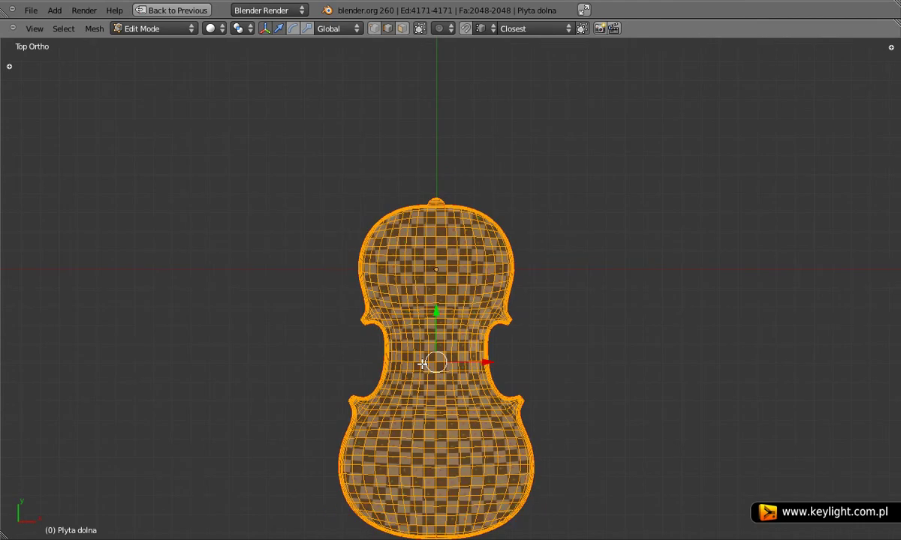
{"action": "key", "text": "ctrl+Tab"}
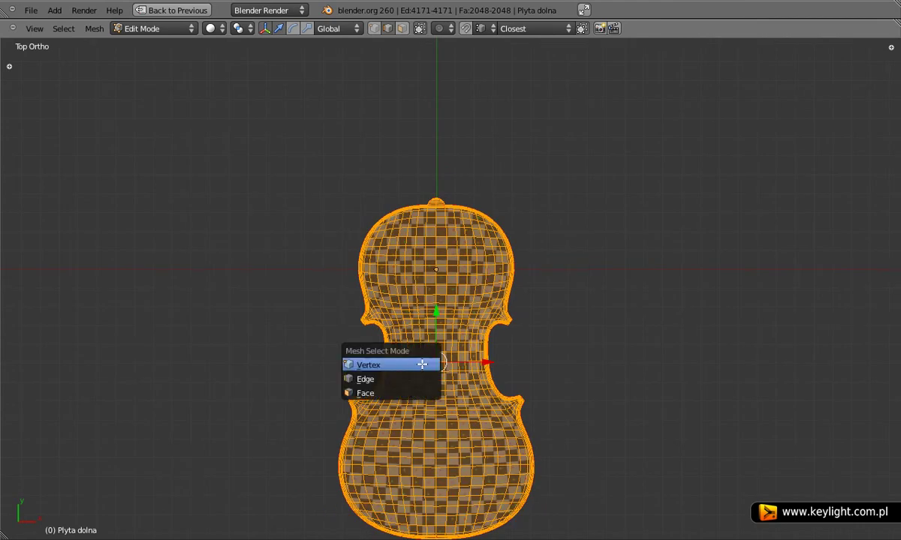
{"action": "left_click", "coordinate": [422, 364]}
{"action": "key", "text": "a"}
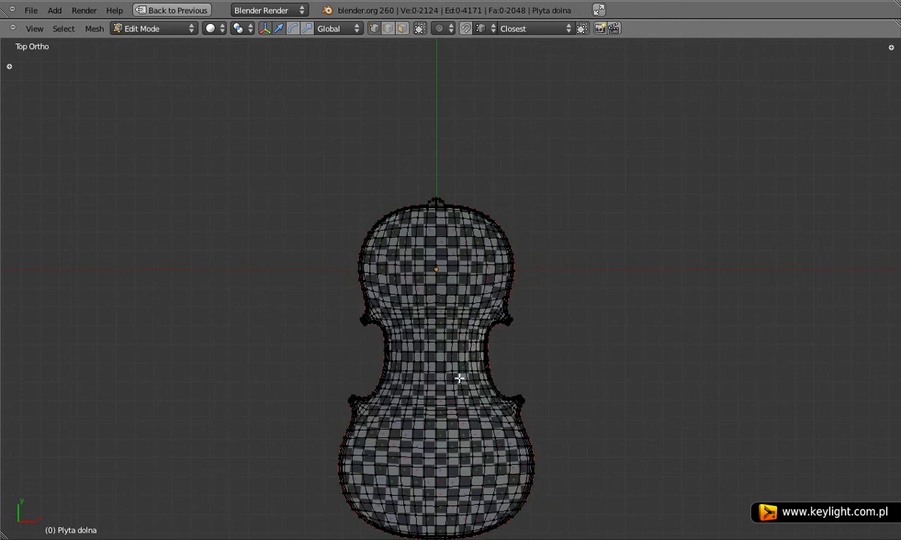
{"action": "middle_click_drag", "start_coordinate": [459, 379], "coordinate": [454, 303], "text": "shift"}
Switch to wireframe shading and delete the vertices of the plate's left half
{"action": "left_click", "coordinate": [212, 28]}
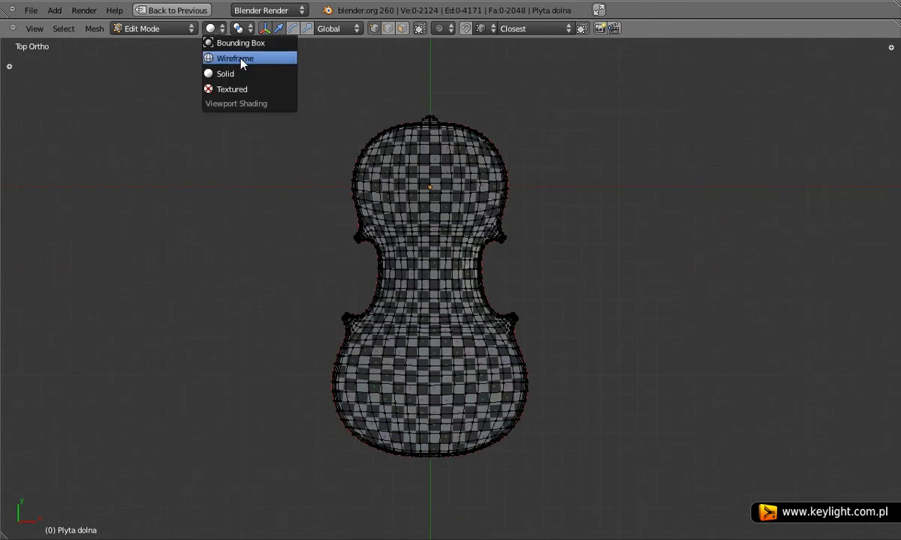
{"action": "left_click", "coordinate": [242, 63]}
{"action": "key", "text": "b"}
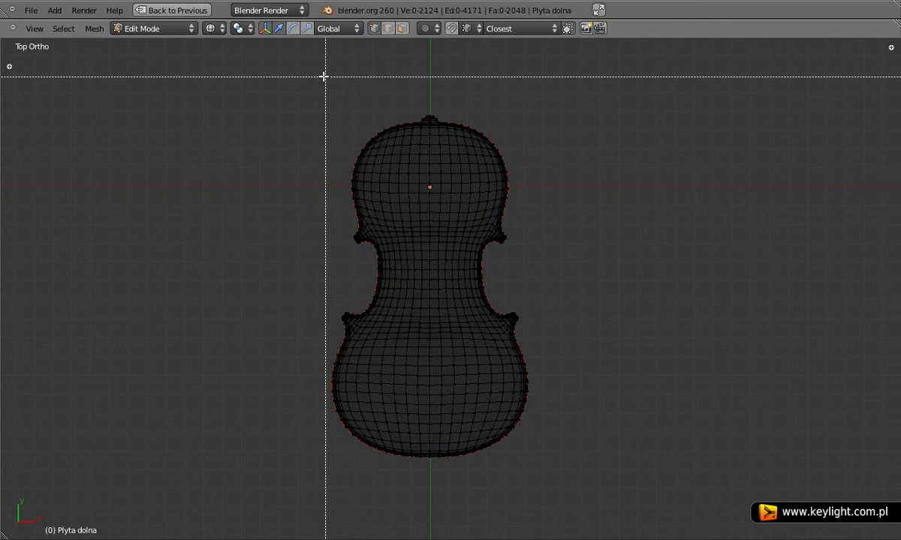
{"action": "left_click_drag", "start_coordinate": [318, 74], "coordinate": [428, 517]}
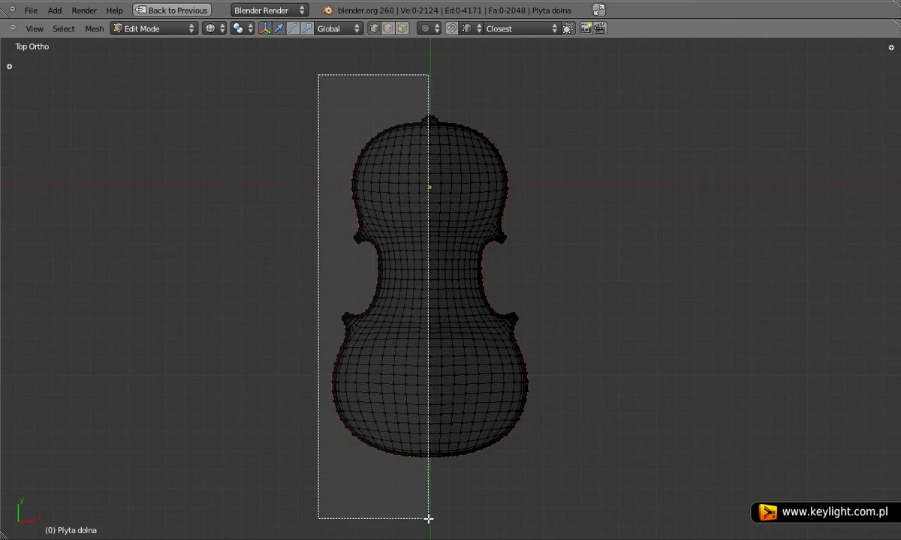
{"action": "key", "text": "x"}
{"action": "left_click", "coordinate": [405, 201]}
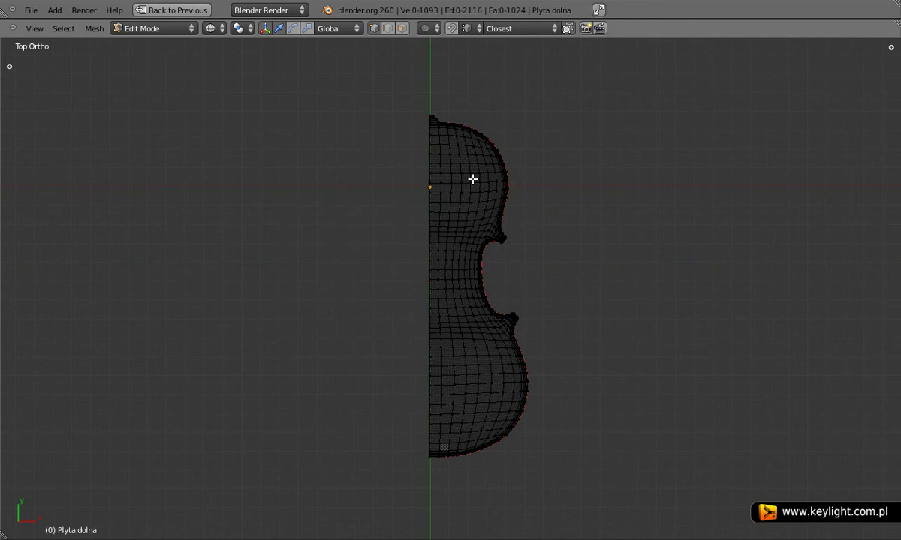
Select all remaining vertices, switch to the UV layout, and unwrap the half plate
{"action": "key", "text": "a"}
{"action": "key", "text": "ctrl+Right"}
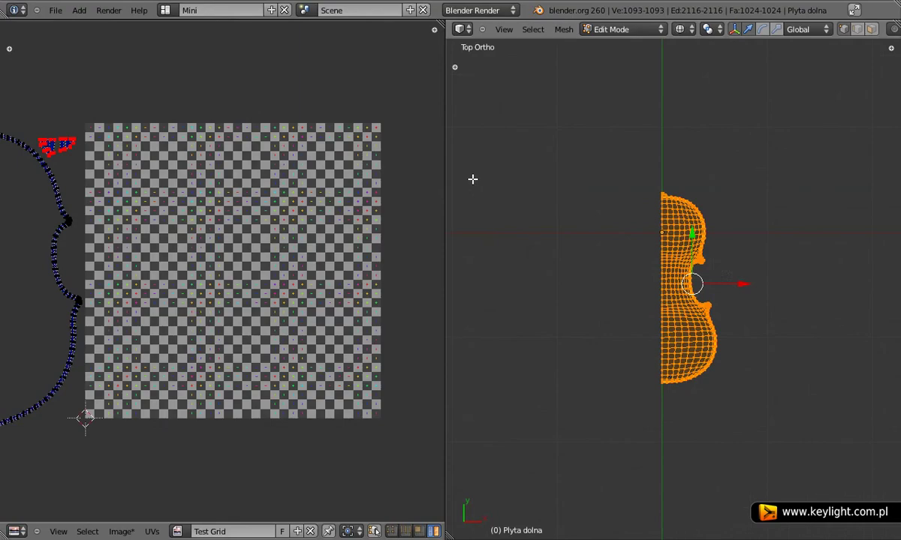
{"action": "scroll", "coordinate": [105, 255], "scroll_direction": "down", "scroll_amount": 3}
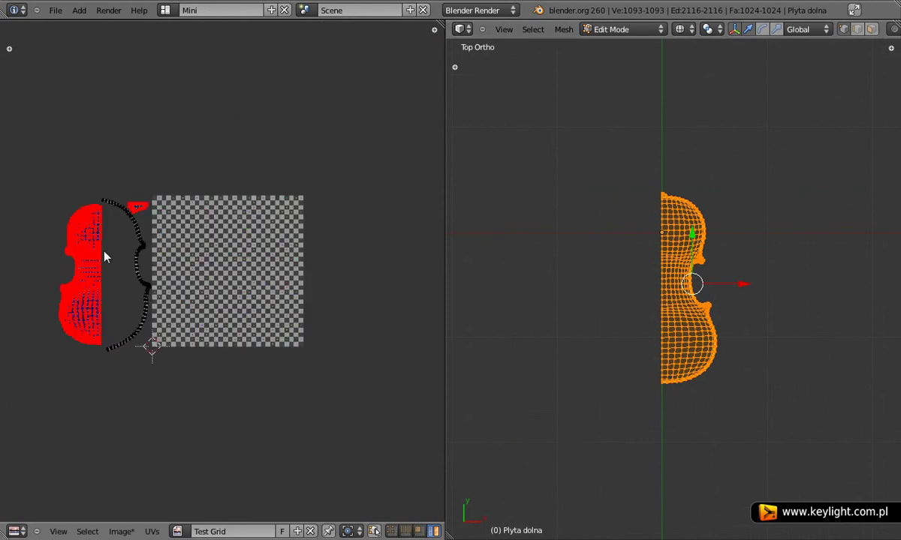
{"action": "scroll", "coordinate": [105, 255], "scroll_direction": "up", "scroll_amount": 2}
{"action": "middle_click_drag", "start_coordinate": [104, 255], "coordinate": [223, 269]}
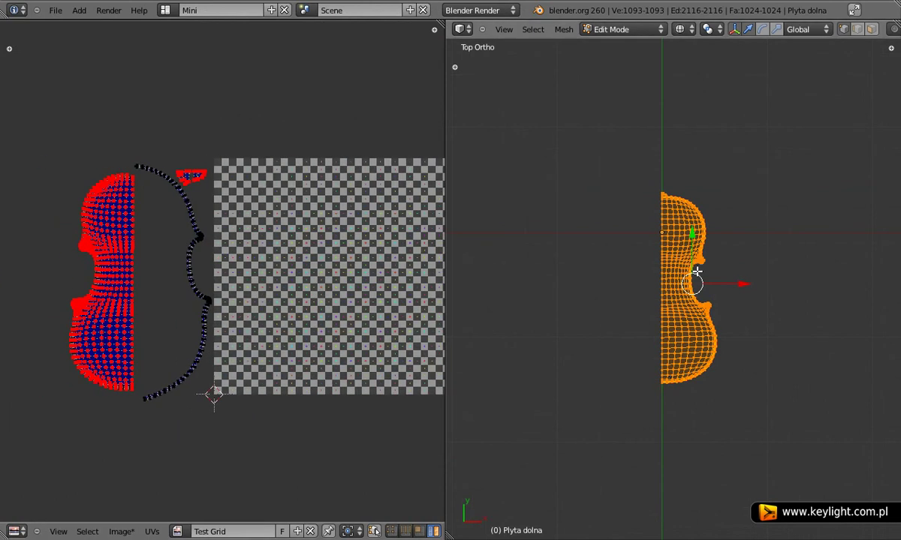
{"action": "key", "text": "u"}
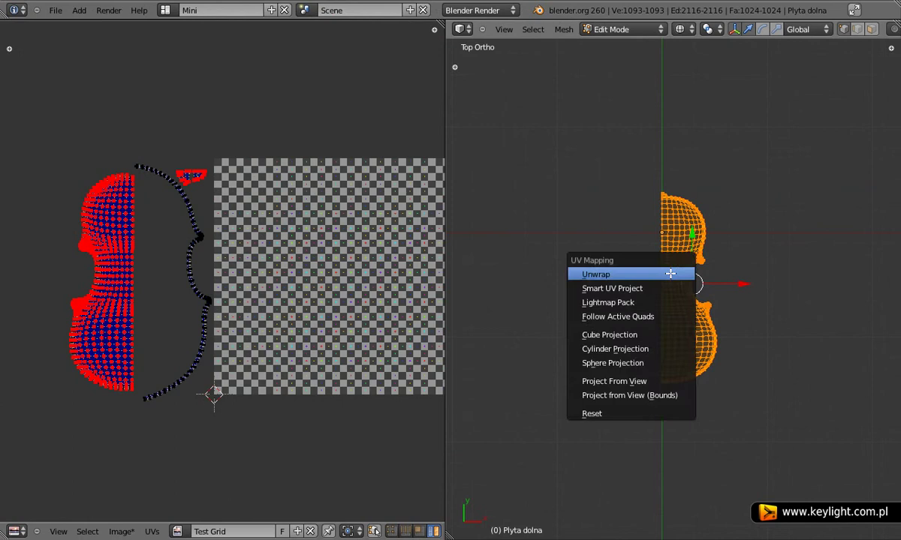
{"action": "left_click", "coordinate": [670, 274]}
{"action": "middle_click_drag", "start_coordinate": [411, 317], "coordinate": [354, 292]}
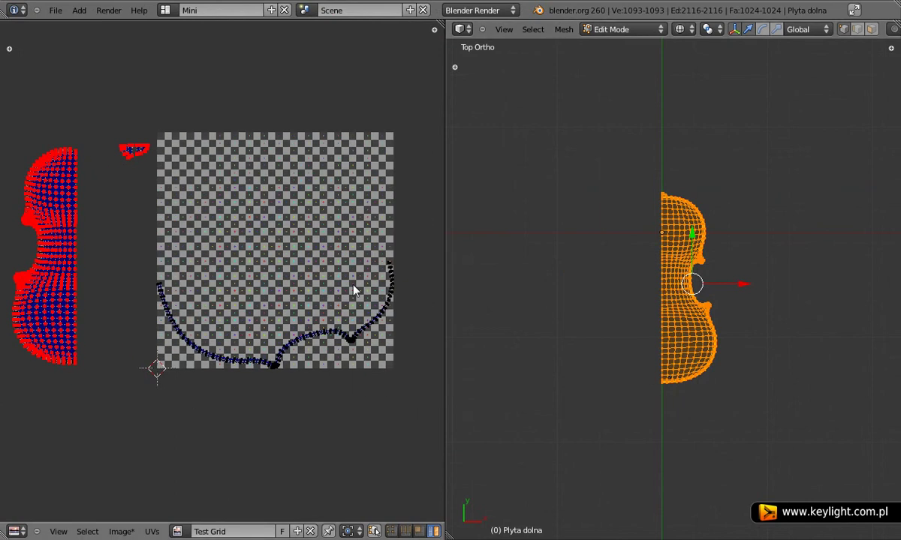
Box-select the rim along the lower UV curve and unwrap it on its own
{"action": "left_click", "coordinate": [374, 532]}
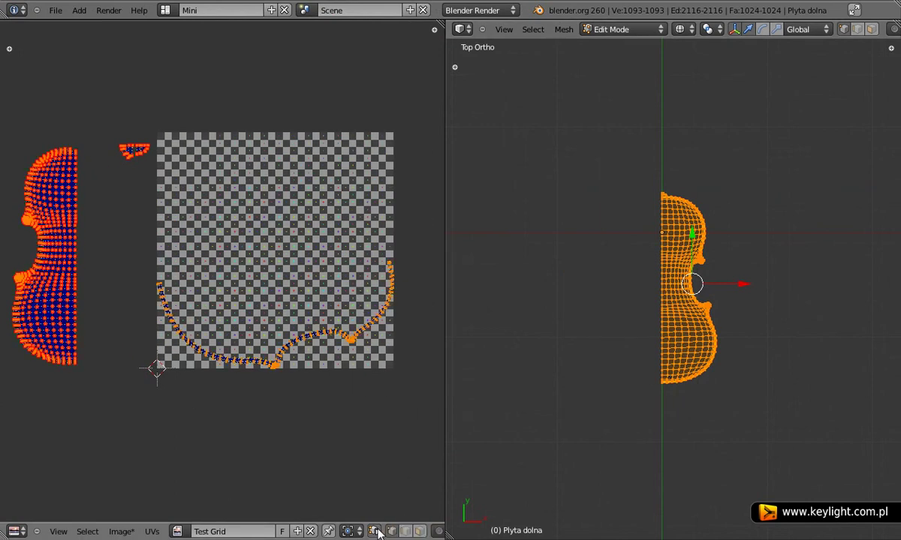
{"action": "key", "text": "a"}
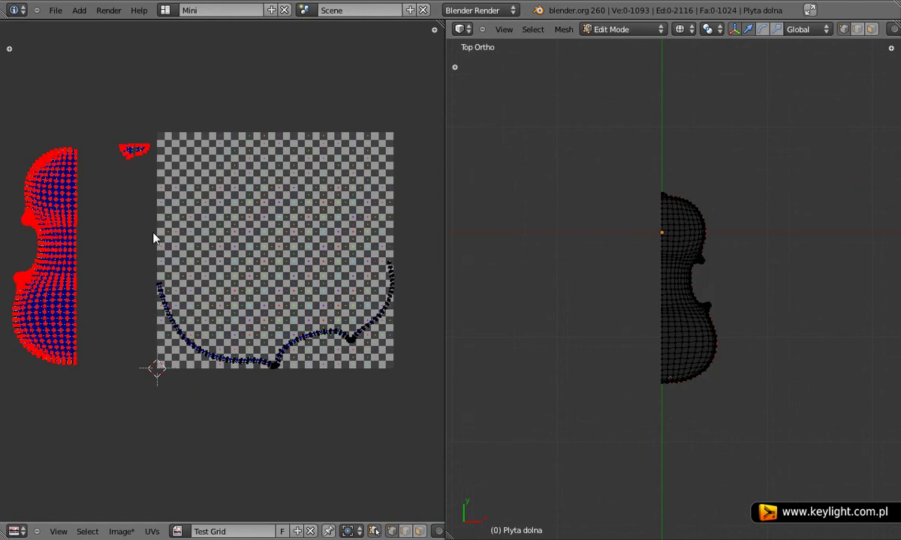
{"action": "key", "text": "b"}
{"action": "left_click_drag", "start_coordinate": [420, 237], "coordinate": [144, 411]}
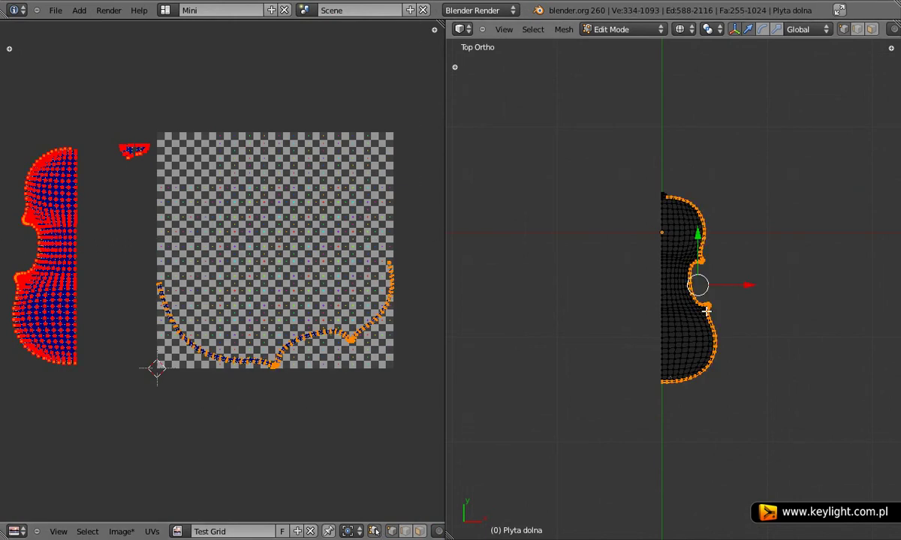
{"action": "key", "text": "u"}
{"action": "left_click", "coordinate": [704, 310]}
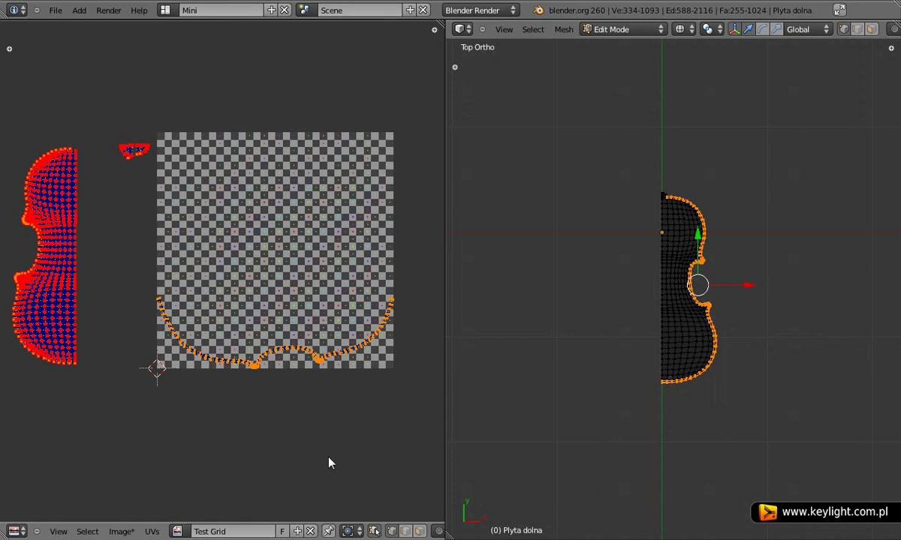
Rotate the rim's UV strip upright and place it on the Test Grid
{"action": "left_click", "coordinate": [373, 530]}
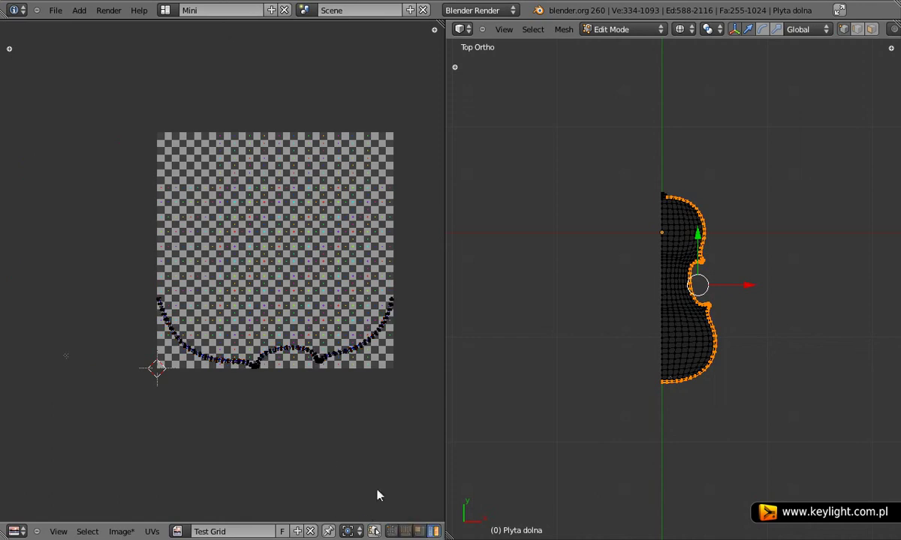
{"action": "key", "text": "l"}
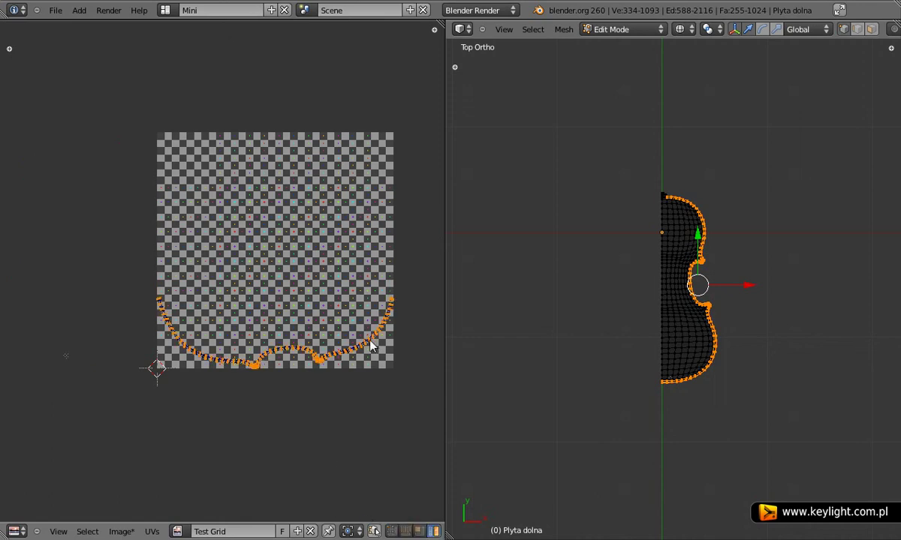
{"action": "key", "text": "r"}
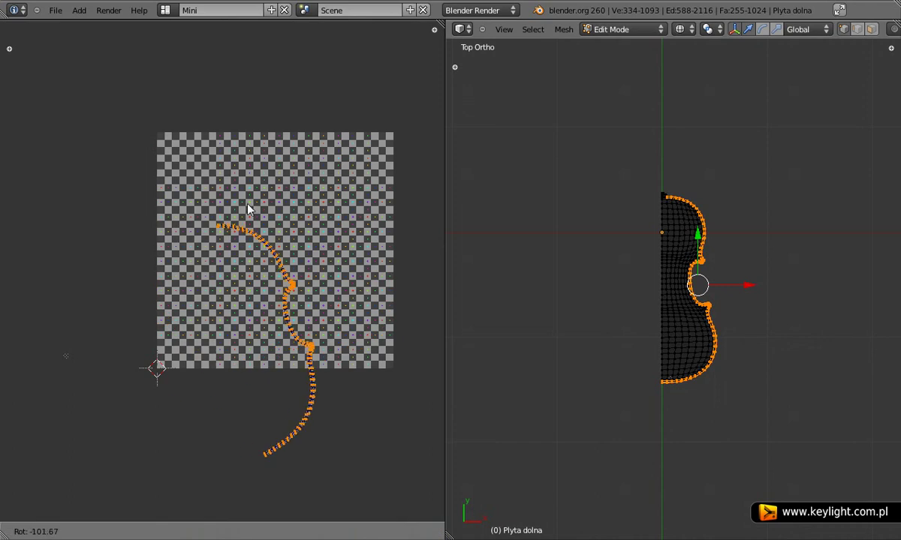
{"action": "left_click", "coordinate": [273, 219]}
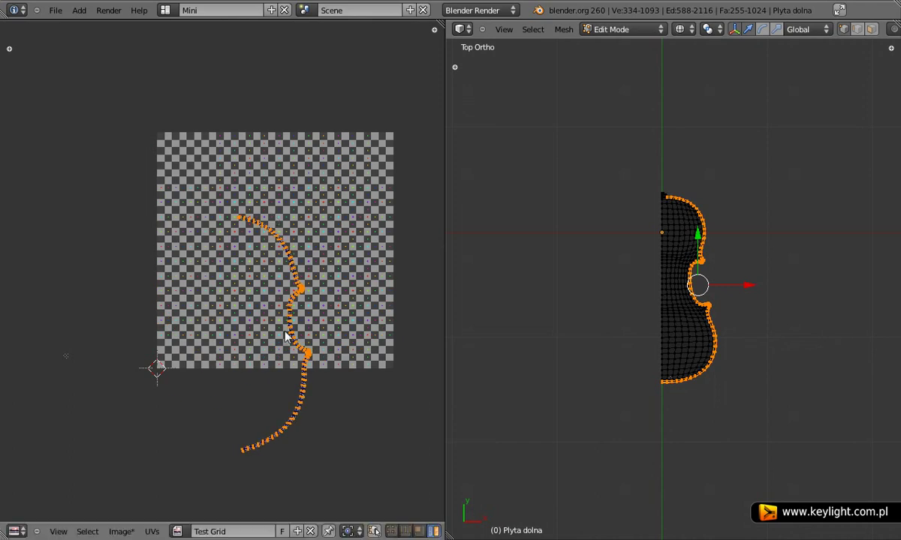
{"action": "key", "text": "g"}
{"action": "left_click", "coordinate": [342, 257]}
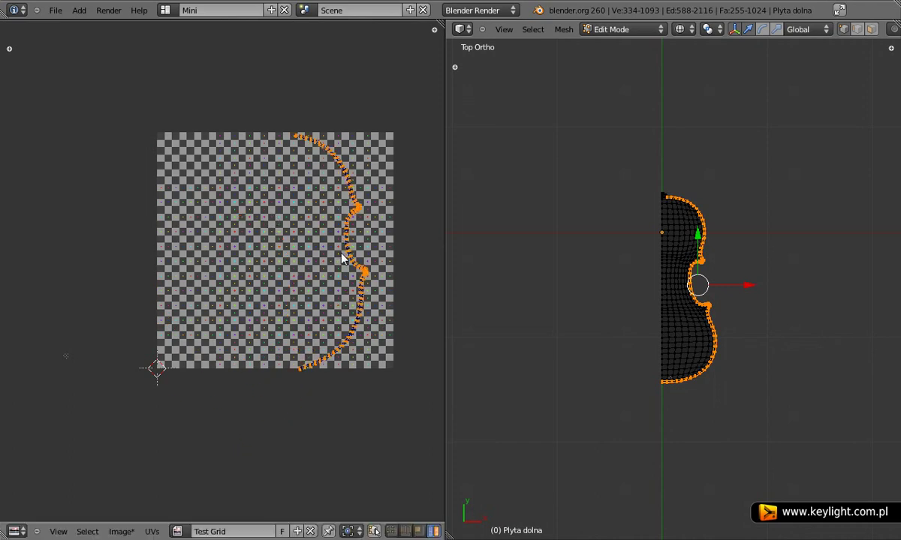
{"action": "scroll", "coordinate": [319, 237], "scroll_direction": "up", "scroll_amount": 2}
{"action": "middle_click_drag", "start_coordinate": [310, 272], "coordinate": [301, 282]}
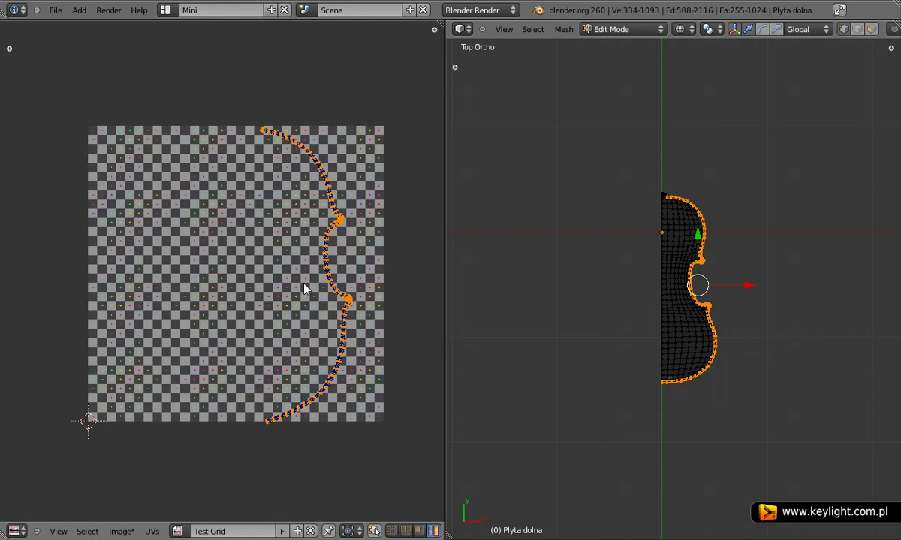
Deselect everything and split the 3D view into two side-by-side views
{"action": "key", "text": "a"}
{"action": "key", "text": "a"}
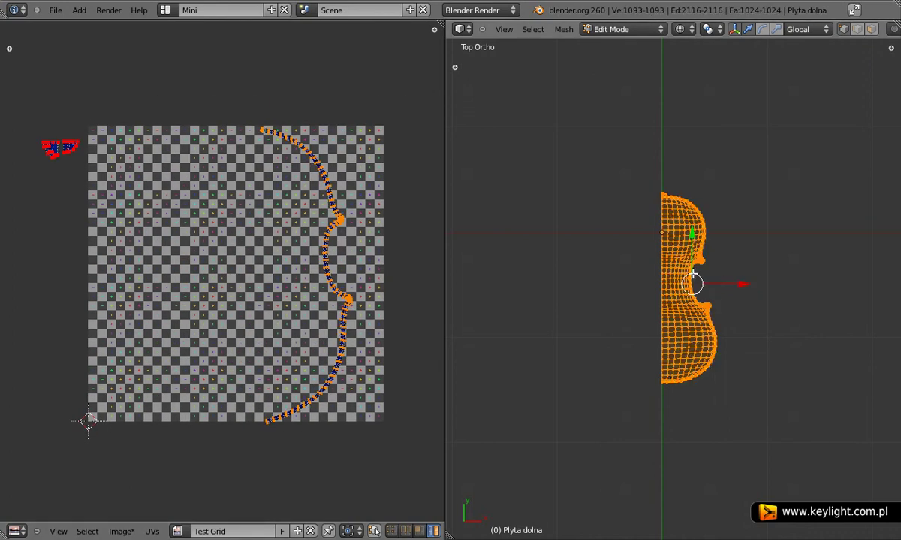
{"action": "scroll", "coordinate": [312, 259], "scroll_direction": "down", "scroll_amount": 2}
{"action": "scroll", "coordinate": [244, 269], "scroll_direction": "up", "scroll_amount": 1}
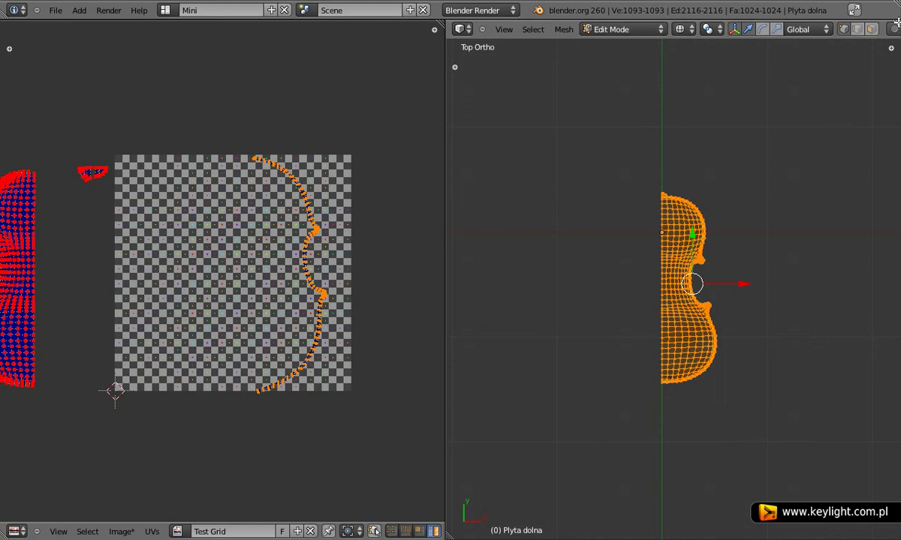
{"action": "left_click_drag", "start_coordinate": [839, 24], "coordinate": [707, 27]}
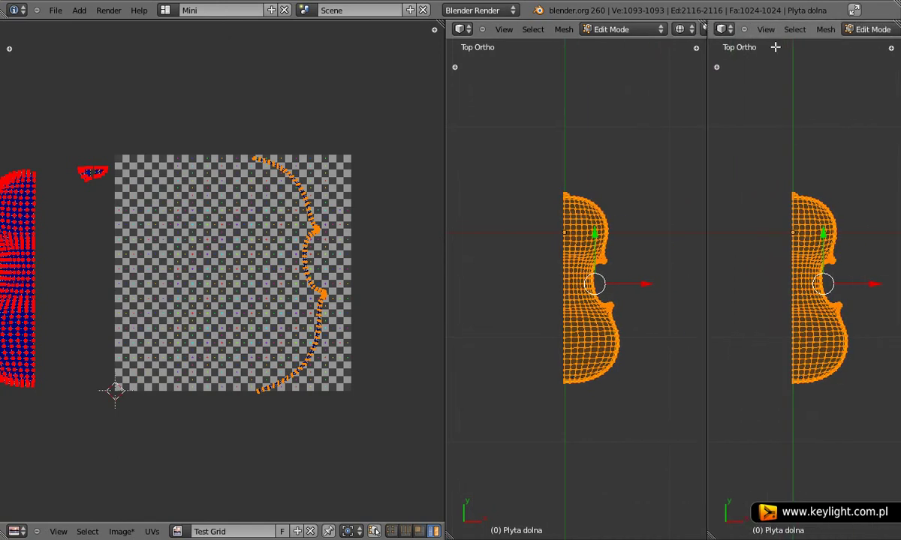
Turn the new area into a Properties editor and add a Mirror modifier from the Modifiers tab
{"action": "left_click", "coordinate": [721, 28]}
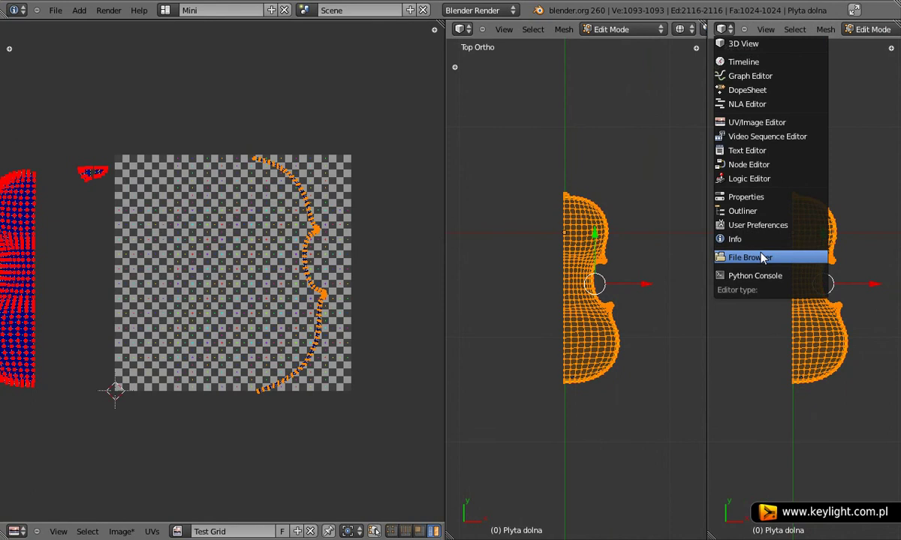
{"action": "left_click", "coordinate": [746, 197]}
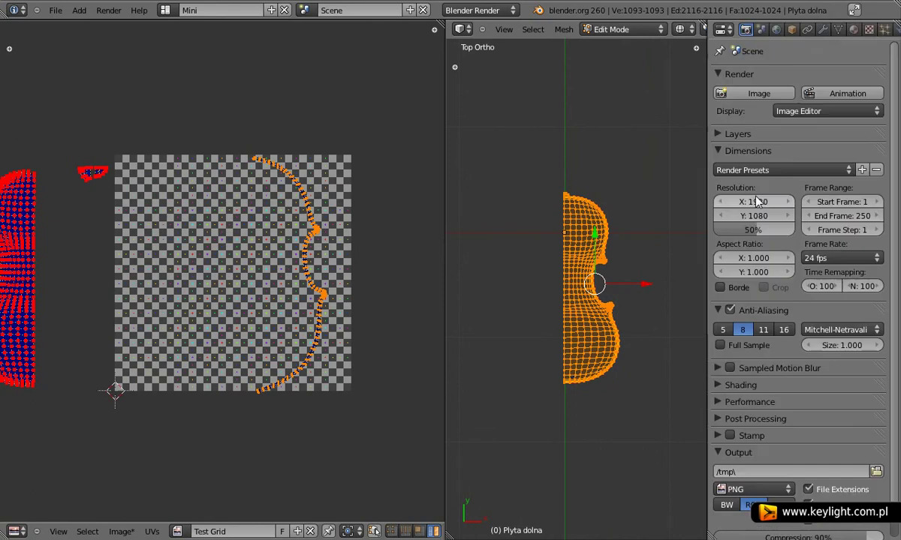
{"action": "left_click", "coordinate": [823, 31]}
{"action": "left_click", "coordinate": [738, 94]}
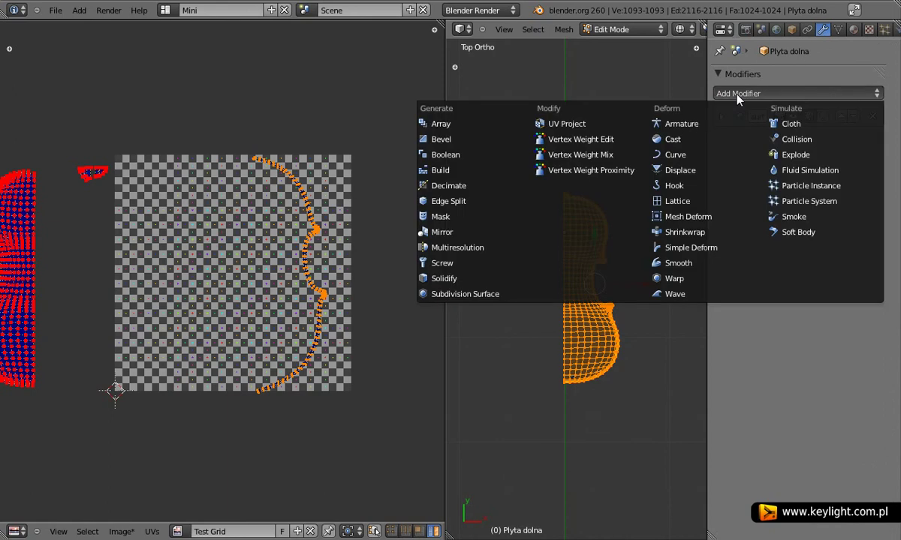
{"action": "left_click", "coordinate": [469, 231]}
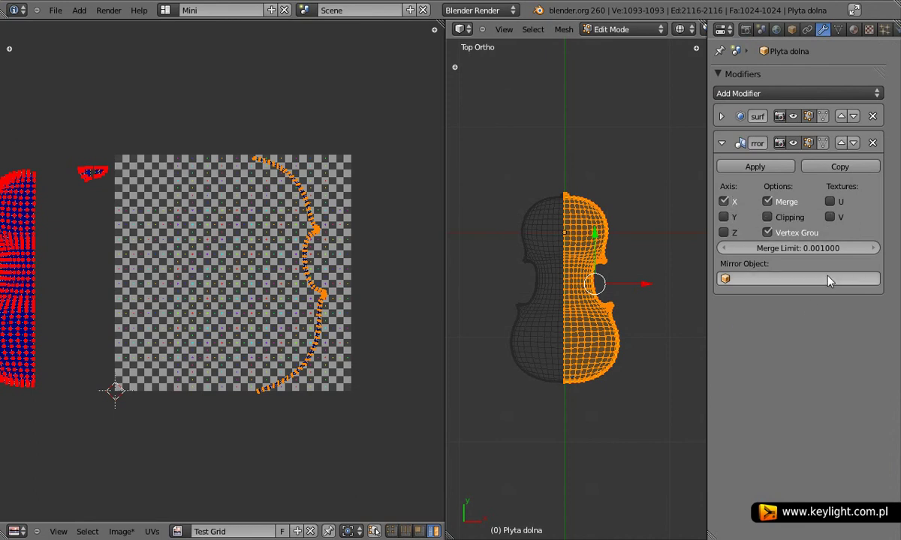
Turn off the mirror's vertex group option, enable U and V texture mirroring, and return to Object Mode
{"action": "left_click", "coordinate": [773, 233]}
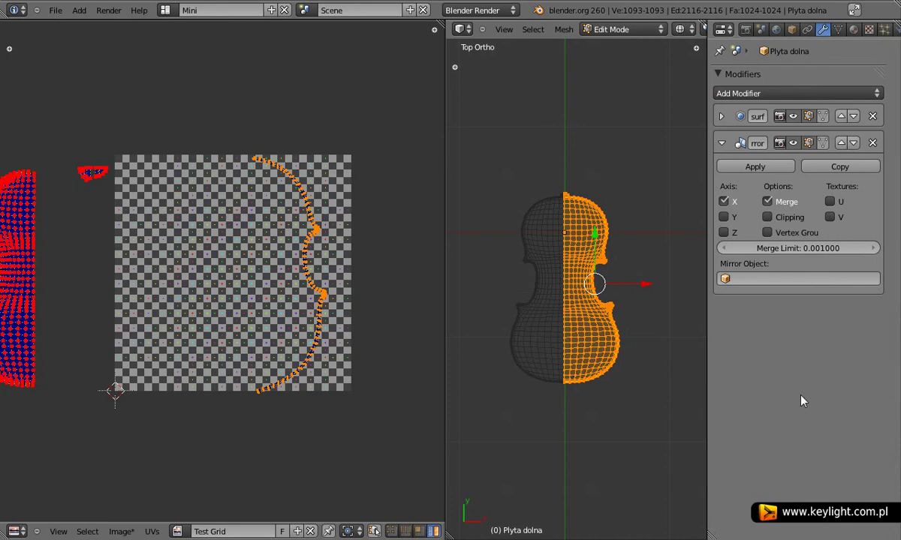
{"action": "left_click", "coordinate": [829, 201]}
{"action": "left_click", "coordinate": [829, 217]}
{"action": "scroll", "coordinate": [604, 274], "scroll_direction": "up", "scroll_amount": 1}
{"action": "scroll", "coordinate": [584, 309], "scroll_direction": "up", "scroll_amount": 1}
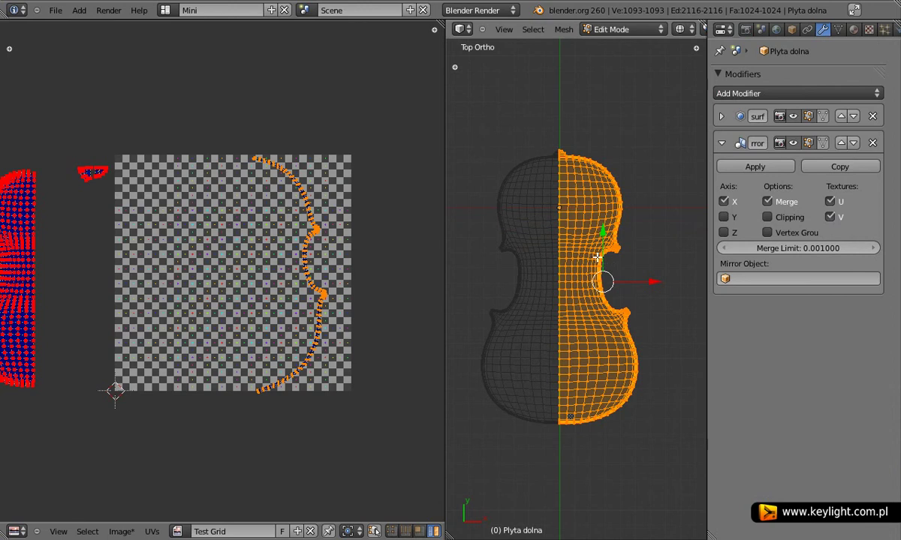
{"action": "key", "text": "Tab"}
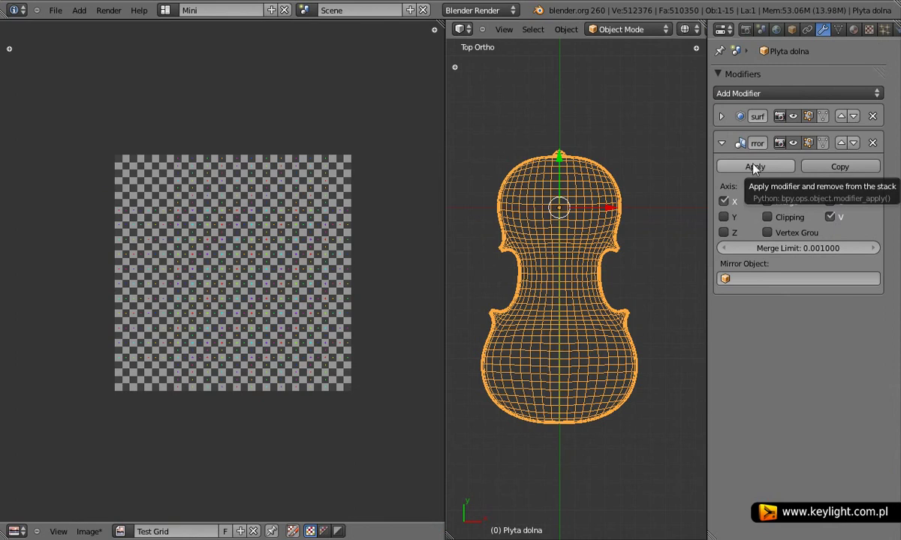
Apply the Mirror modifier, re-enter Edit Mode, and zoom out the UV view
{"action": "left_click", "coordinate": [749, 167]}
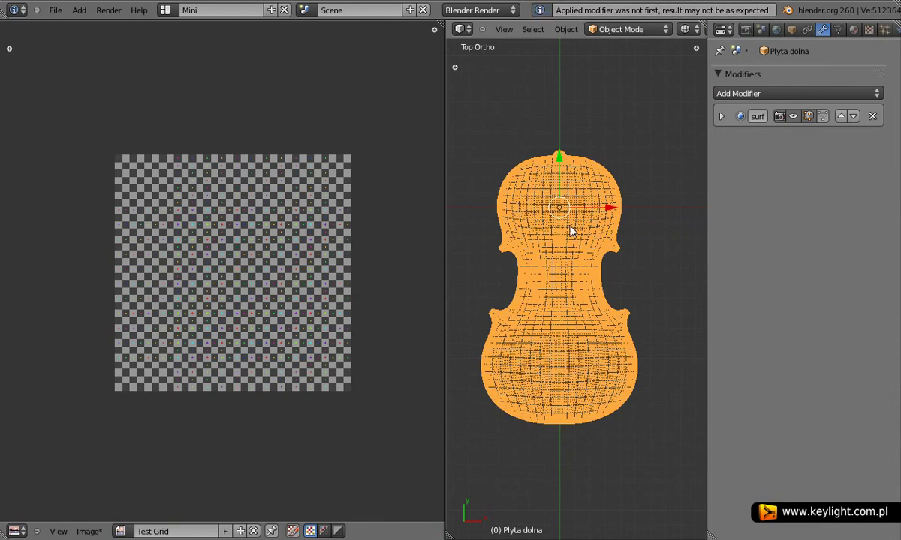
{"action": "key", "text": "Tab"}
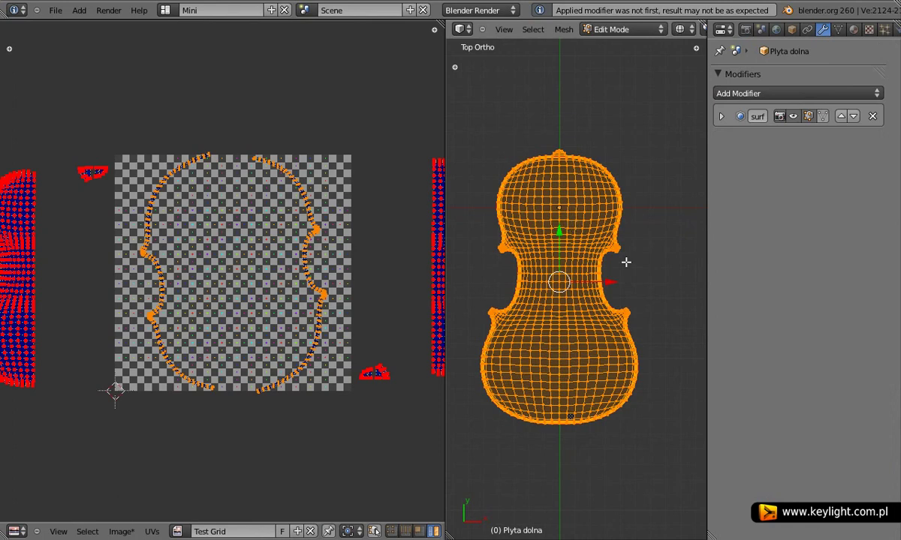
{"action": "scroll", "coordinate": [327, 337], "scroll_direction": "down", "scroll_amount": 2}
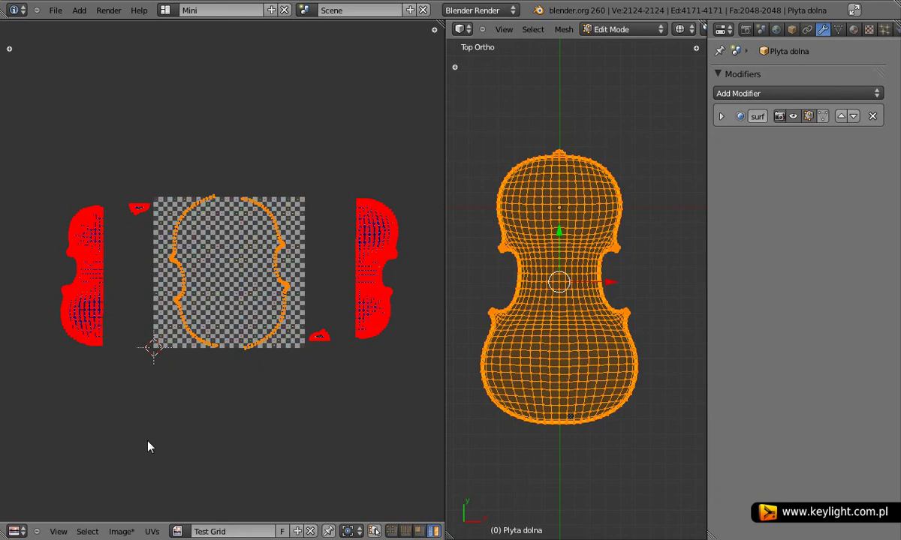
Unpin all of the top plate's UVs with UVs > Unpin
{"action": "left_click", "coordinate": [152, 531]}
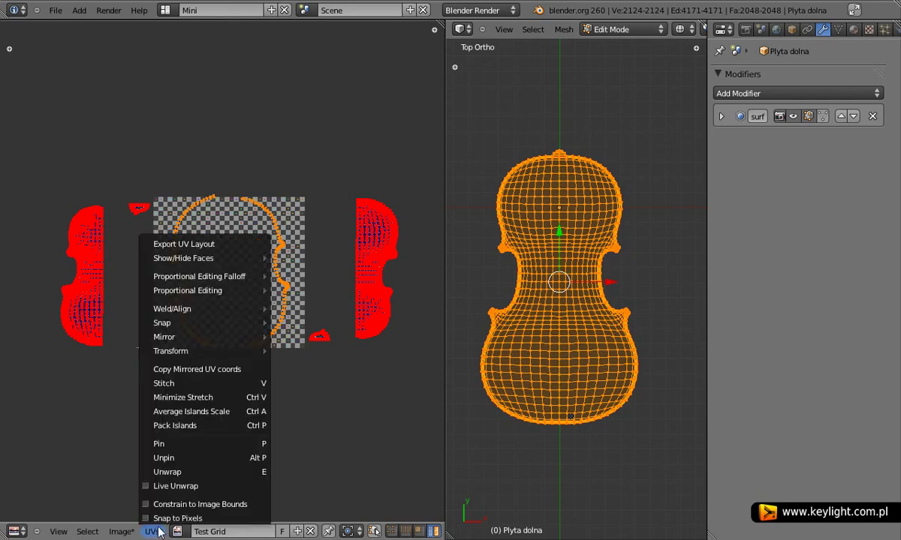
{"action": "left_click", "coordinate": [209, 458]}
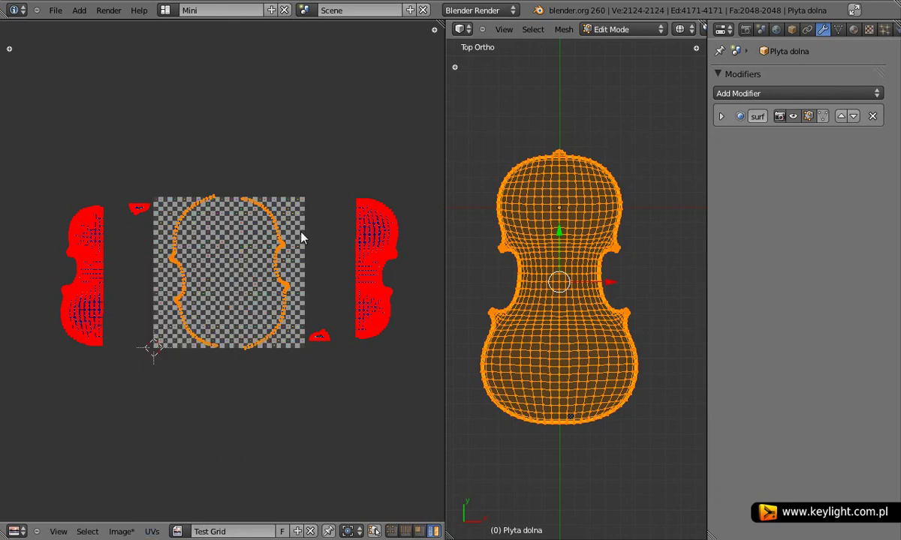
{"action": "key", "text": "a"}
{"action": "key", "text": "a"}
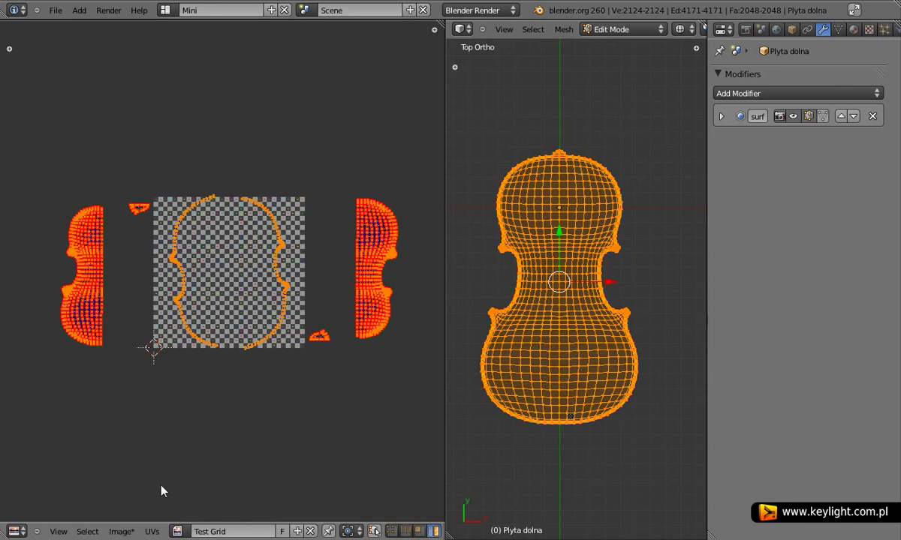
{"action": "left_click", "coordinate": [152, 532]}
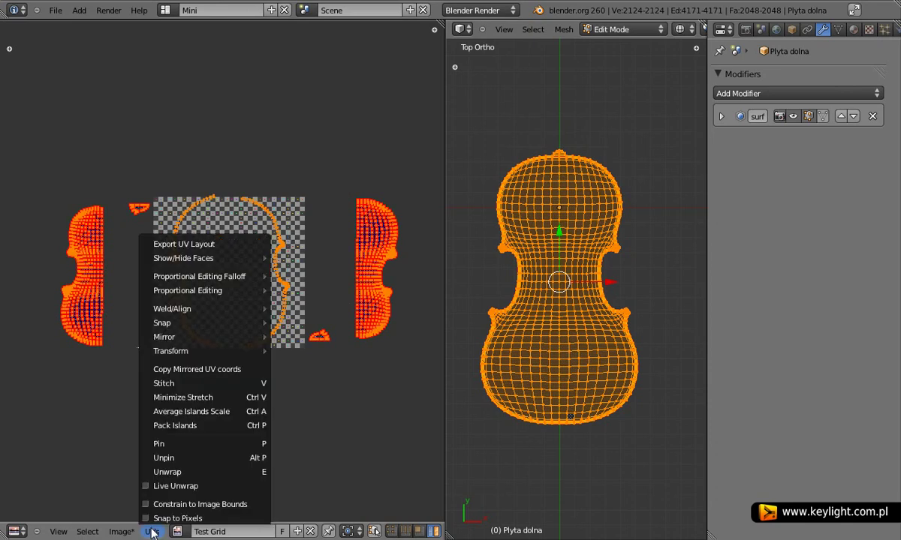
{"action": "left_click", "coordinate": [191, 458]}
{"action": "scroll", "coordinate": [256, 300], "scroll_direction": "up", "scroll_amount": 1}
In the maximized UV editor, pin only the left and right outline rim islands, then restore the split layout
{"action": "key", "text": "ctrl+Up"}
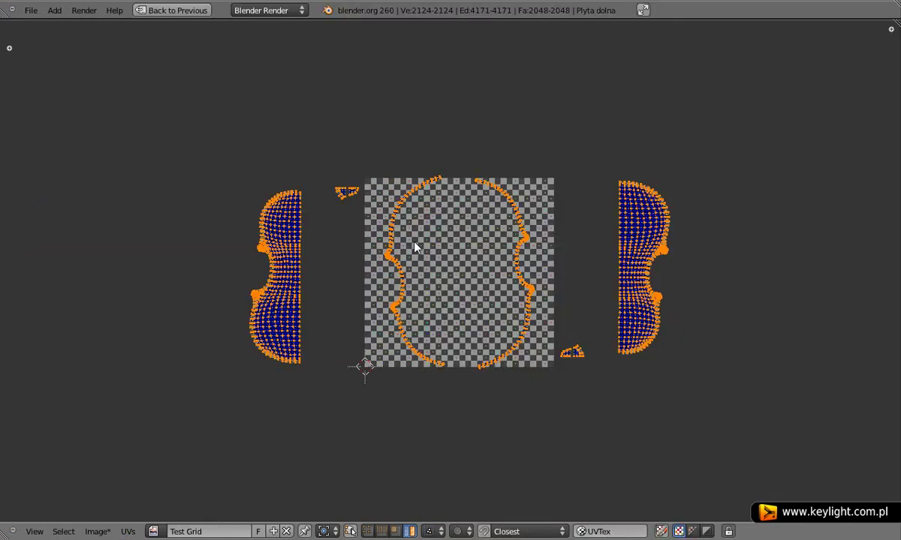
{"action": "scroll", "coordinate": [478, 330], "scroll_direction": "up", "scroll_amount": 2}
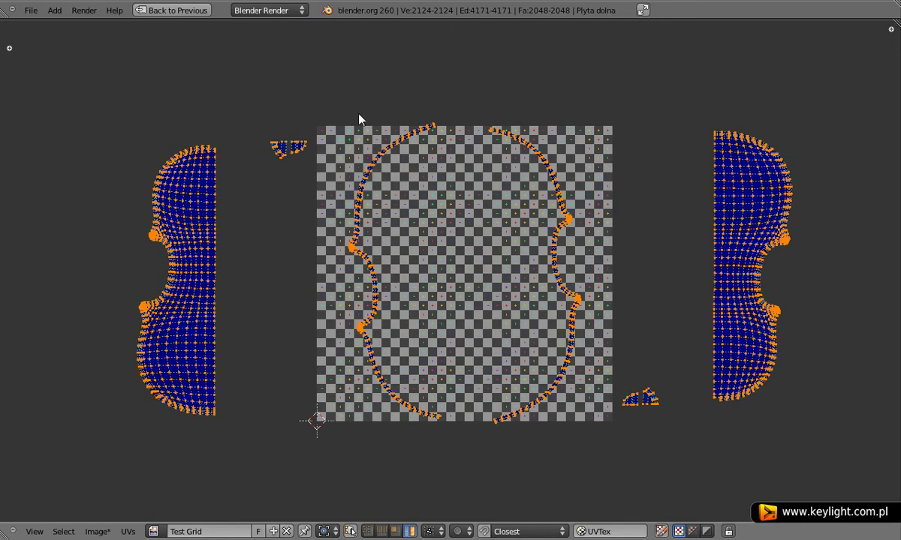
{"action": "right_click", "coordinate": [412, 154]}
{"action": "key", "text": "shift+l"}
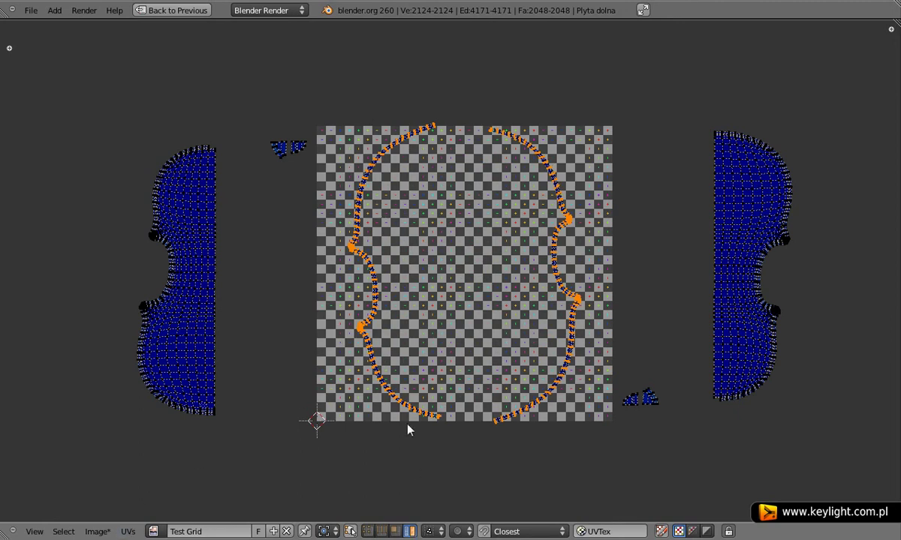
{"action": "left_click", "coordinate": [128, 532]}
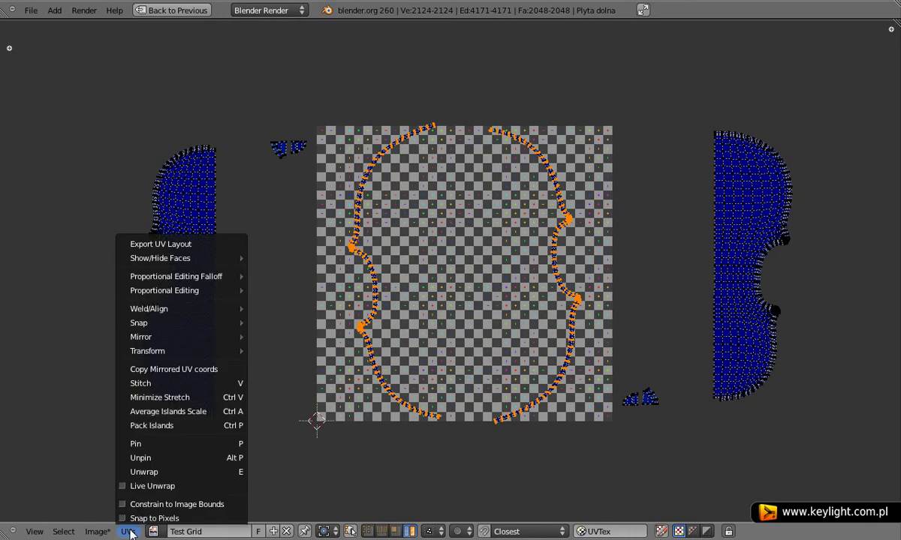
{"action": "left_click", "coordinate": [191, 444]}
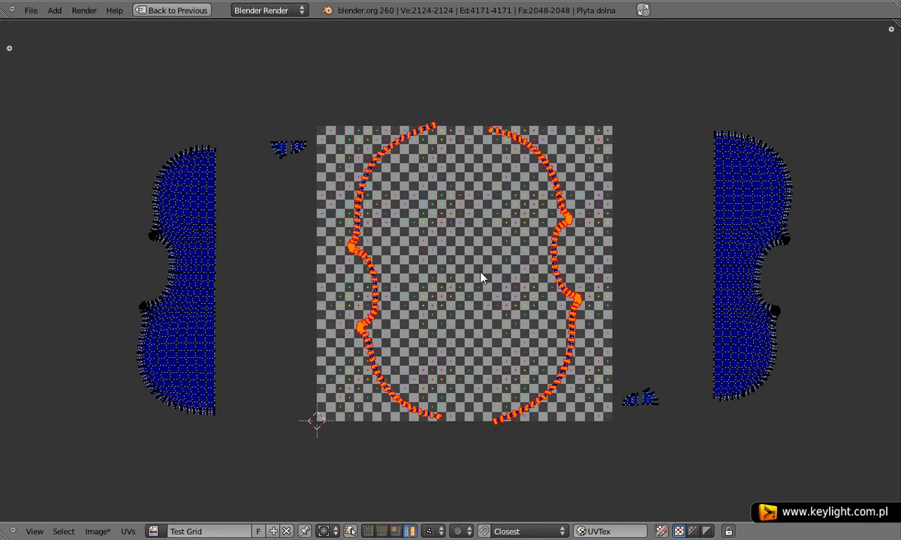
{"action": "key", "text": "ctrl+Up"}
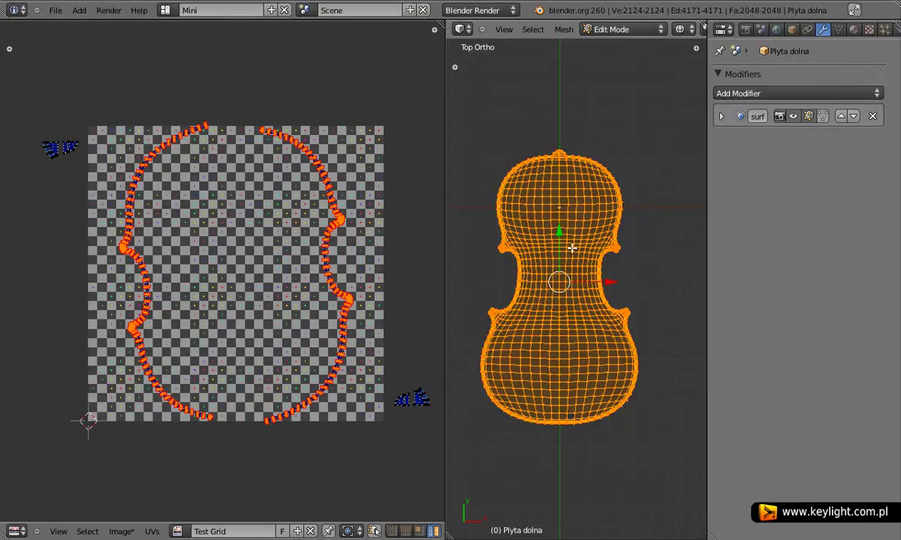
Select the entire top plate mesh and Unwrap it into one violin-shaped UV island
{"action": "key", "text": "a"}
{"action": "key", "text": "a"}
{"action": "scroll", "coordinate": [251, 289], "scroll_direction": "down", "scroll_amount": 3}
{"action": "scroll", "coordinate": [252, 289], "scroll_direction": "down", "scroll_amount": 1}
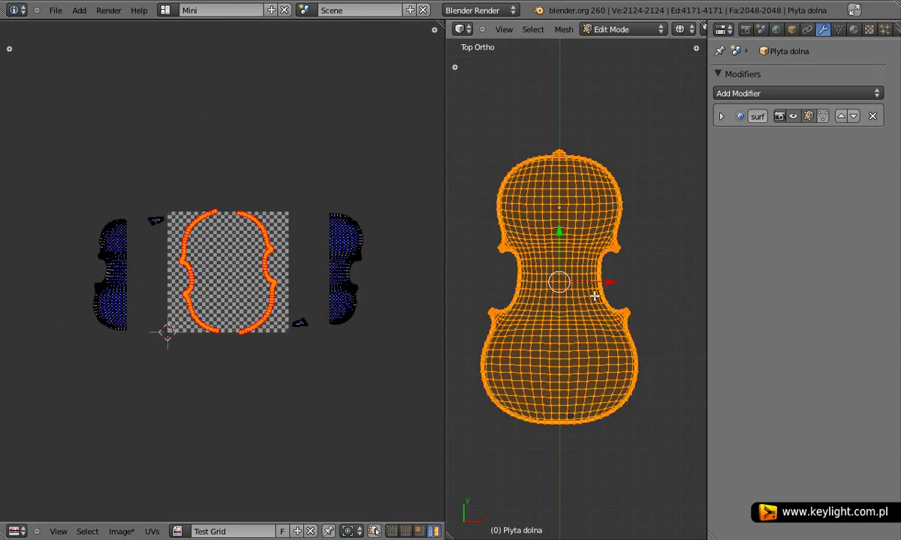
{"action": "key", "text": "u"}
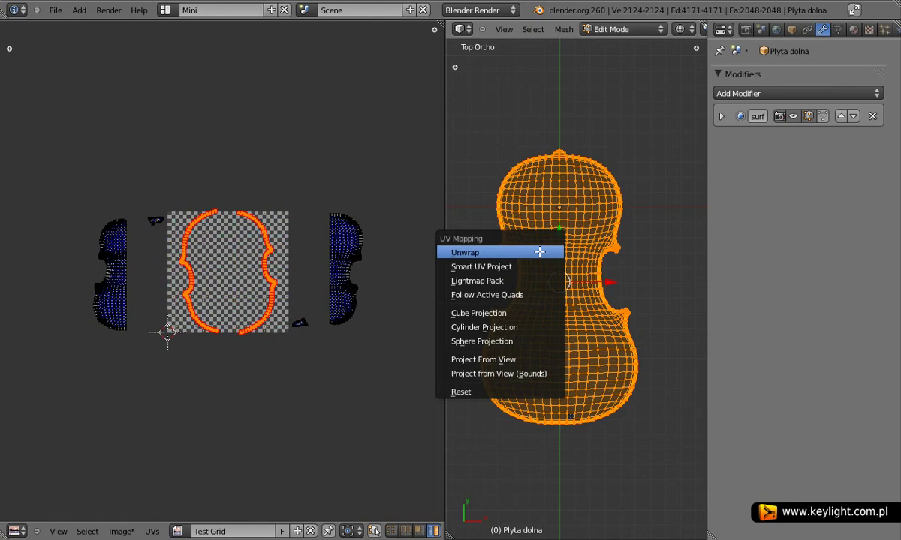
{"action": "left_click", "coordinate": [539, 252]}
{"action": "scroll", "coordinate": [180, 292], "scroll_direction": "up", "scroll_amount": 1}
Rotate the plate's UV island about -87° upright and move it left of the checker image
{"action": "scroll", "coordinate": [191, 306], "scroll_direction": "up", "scroll_amount": 3}
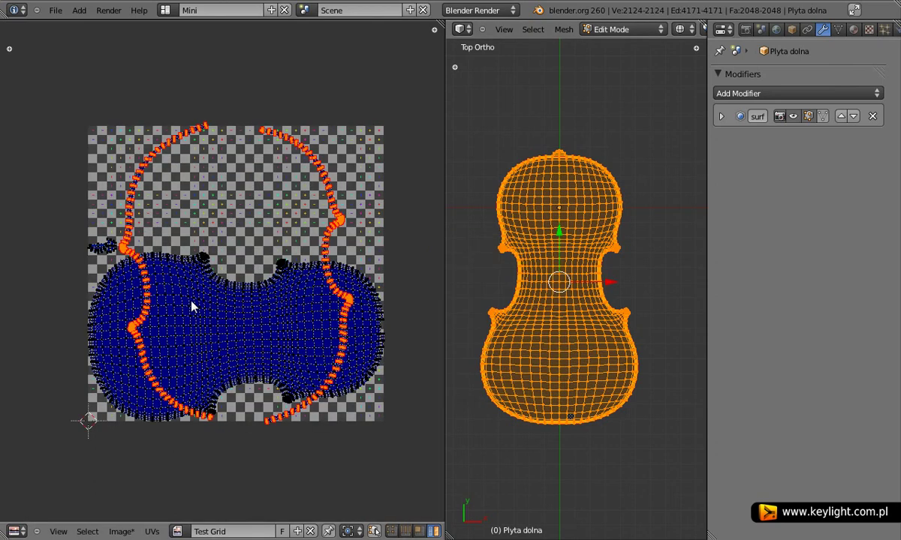
{"action": "middle_click_drag", "start_coordinate": [122, 294], "coordinate": [234, 322]}
{"action": "scroll", "coordinate": [218, 315], "scroll_direction": "up", "scroll_amount": 5}
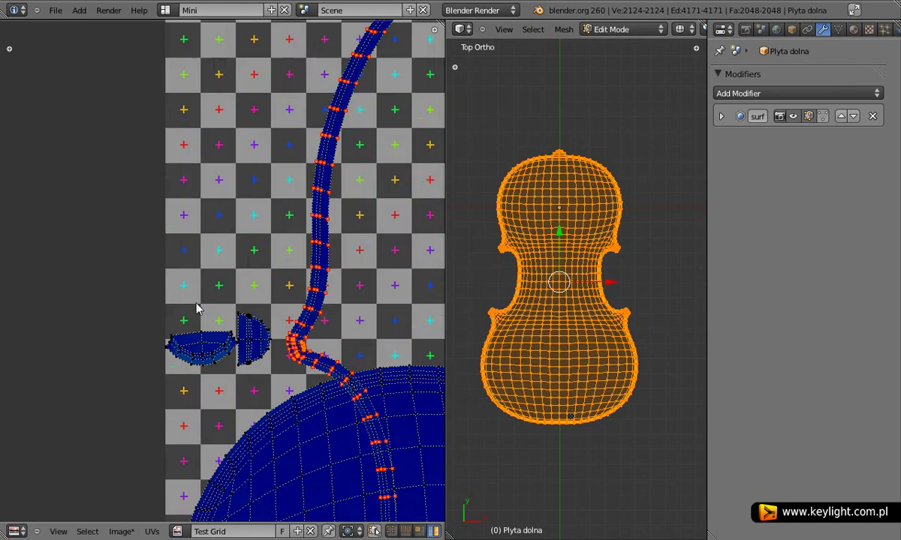
{"action": "scroll", "coordinate": [197, 308], "scroll_direction": "down", "scroll_amount": 5}
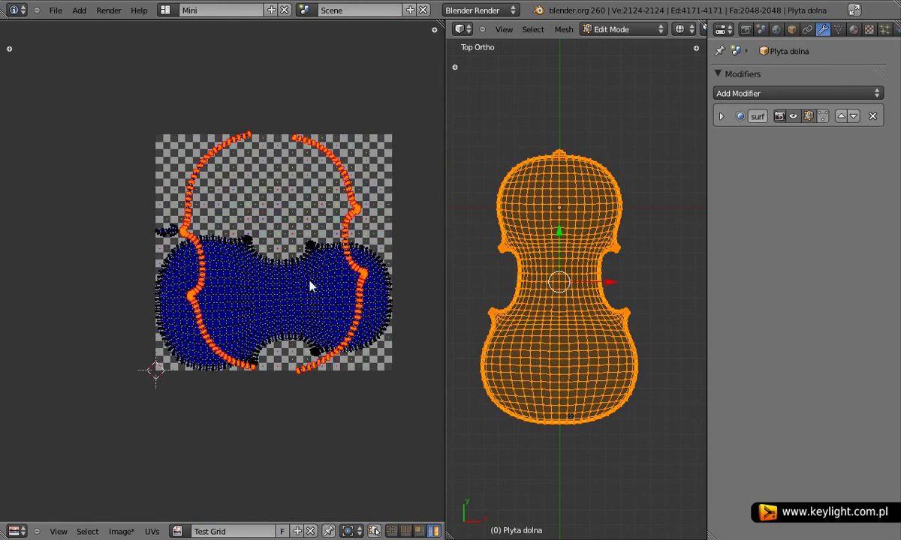
{"action": "key", "text": "a"}
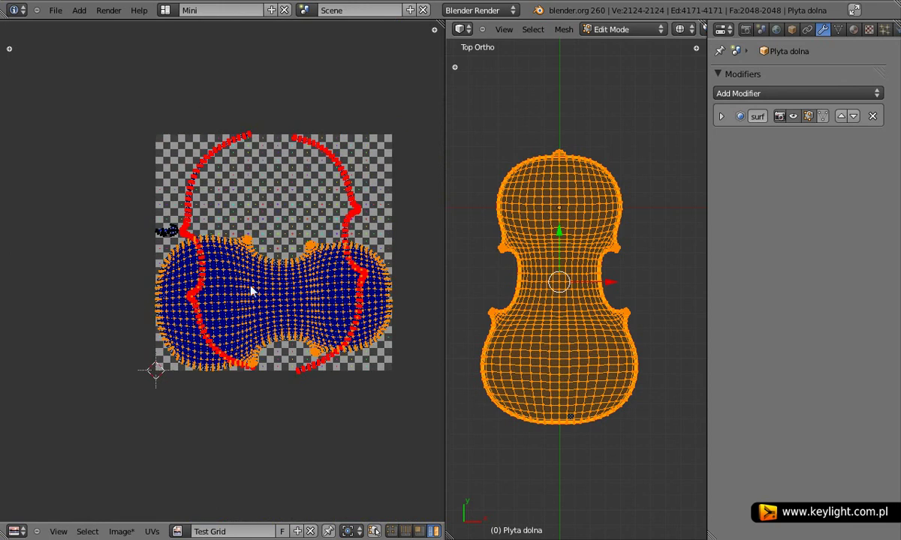
{"action": "key", "text": "r"}
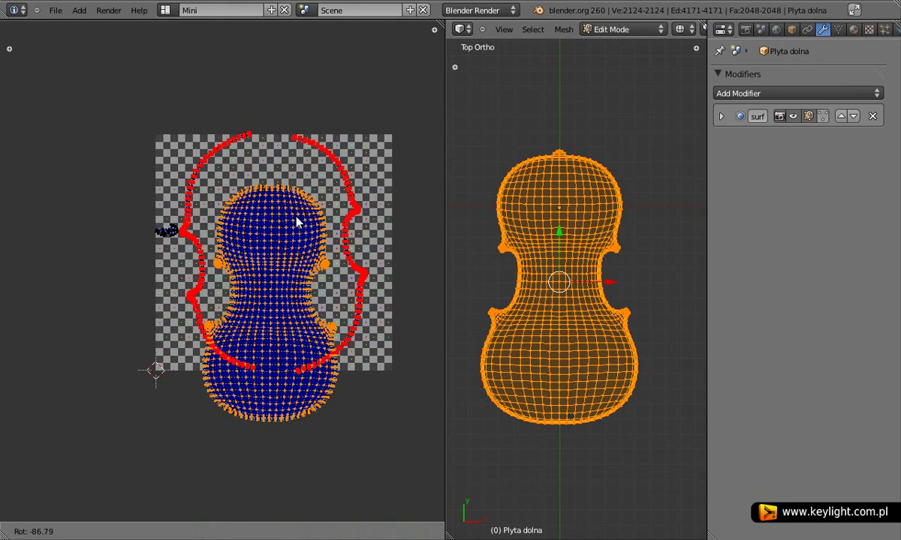
{"action": "left_click", "coordinate": [298, 221]}
{"action": "key", "text": "g"}
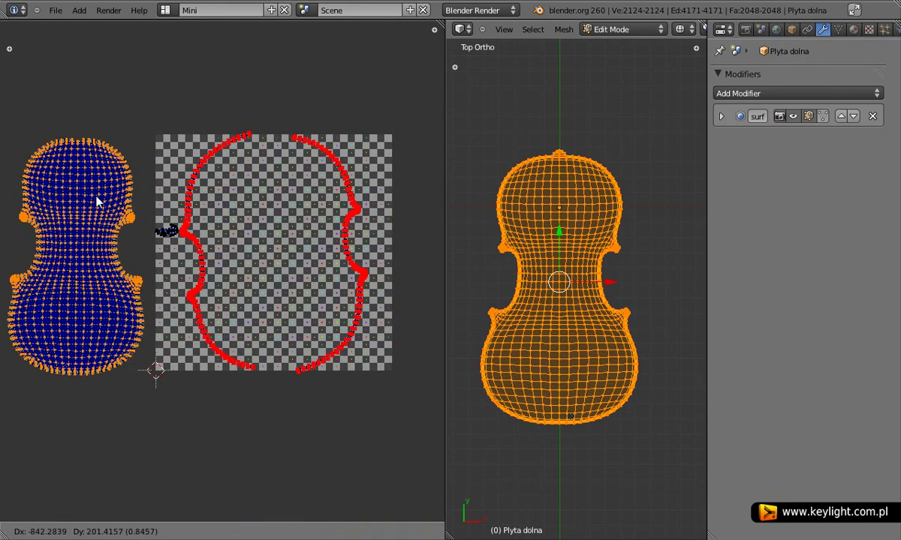
{"action": "left_click", "coordinate": [98, 197]}
Move the small stray UV cluster up to sit above the island
{"action": "right_click", "coordinate": [166, 229]}
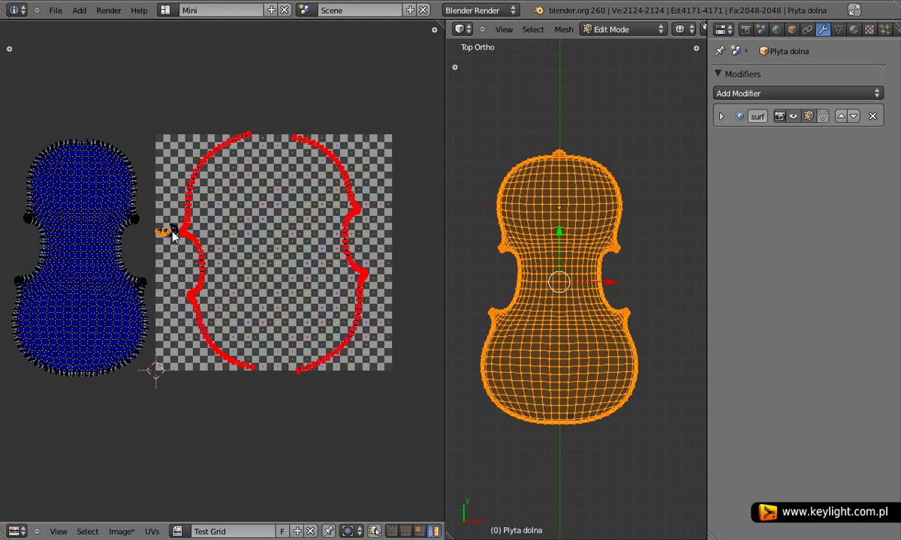
{"action": "key", "text": "g"}
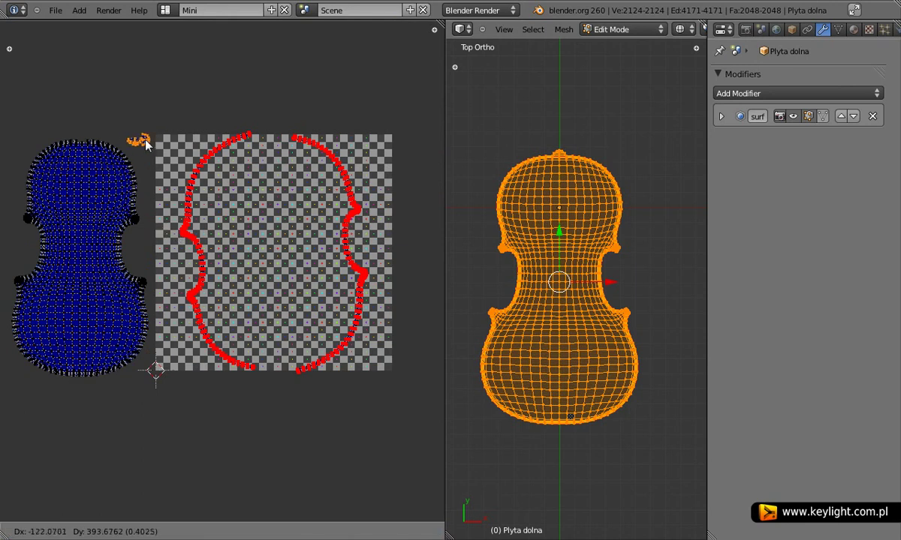
{"action": "left_click", "coordinate": [133, 130]}
Maximize the UV editor, frame the violin island, and move it right toward the checker image
{"action": "key", "text": "ctrl+Up"}
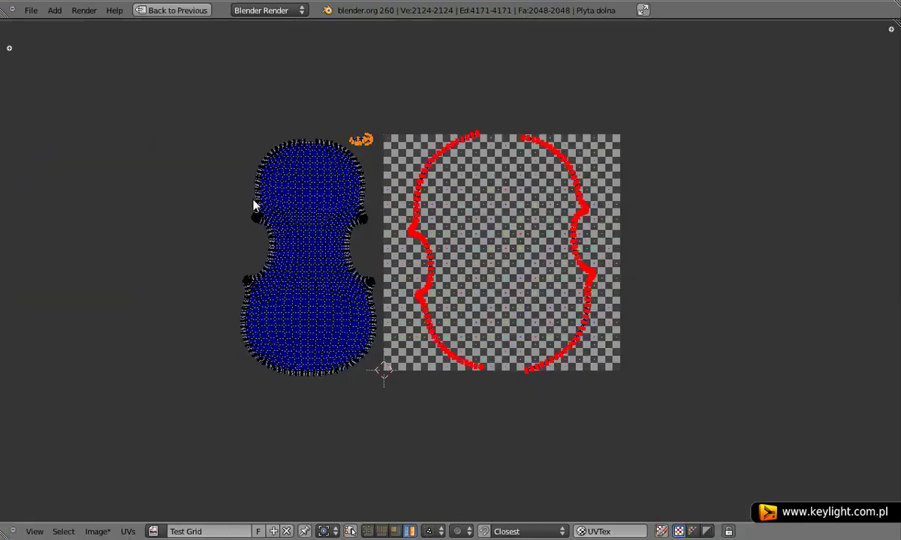
{"action": "scroll", "coordinate": [257, 206], "scroll_direction": "up", "scroll_amount": 4}
{"action": "scroll", "coordinate": [324, 274], "scroll_direction": "up", "scroll_amount": 3}
{"action": "middle_click_drag", "start_coordinate": [323, 275], "coordinate": [586, 306]}
{"action": "scroll", "coordinate": [383, 276], "scroll_direction": "down", "scroll_amount": 3}
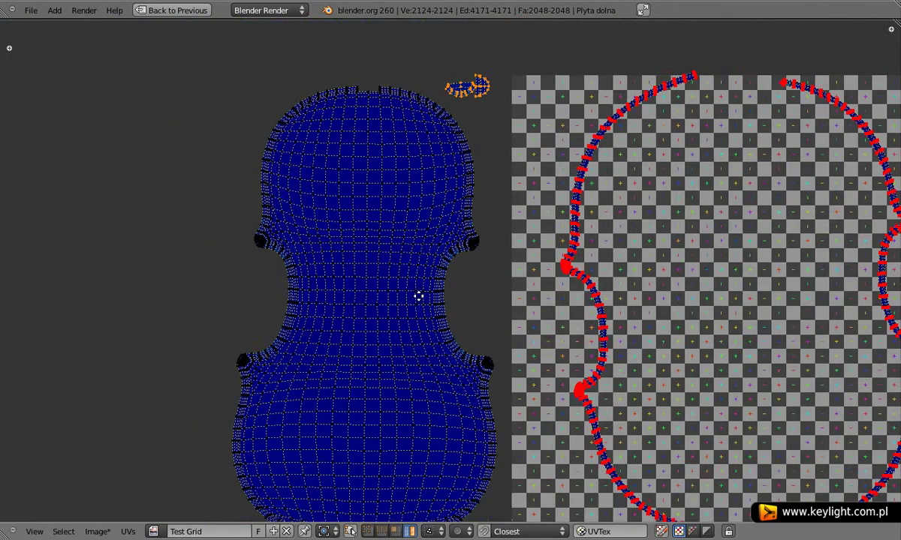
{"action": "middle_click_drag", "start_coordinate": [443, 240], "coordinate": [412, 268]}
{"action": "key", "text": "a"}
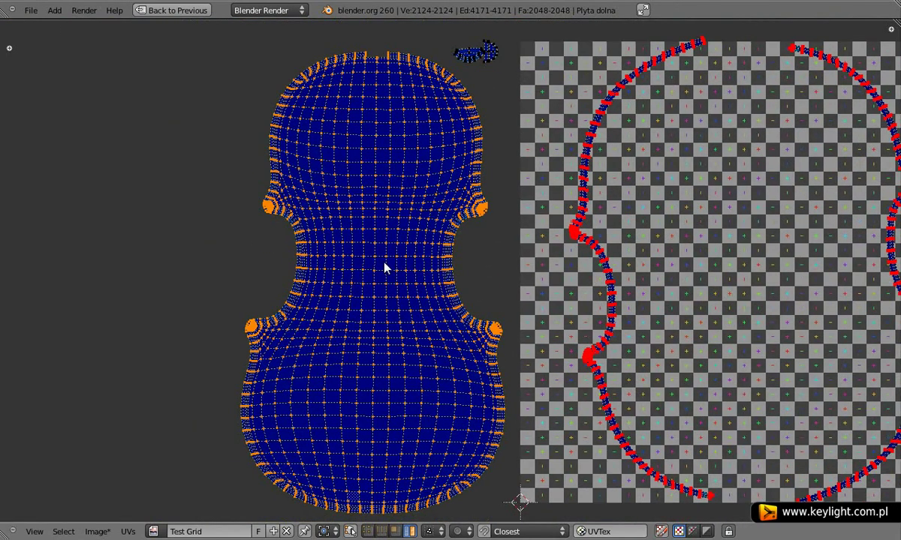
{"action": "key", "text": "g"}
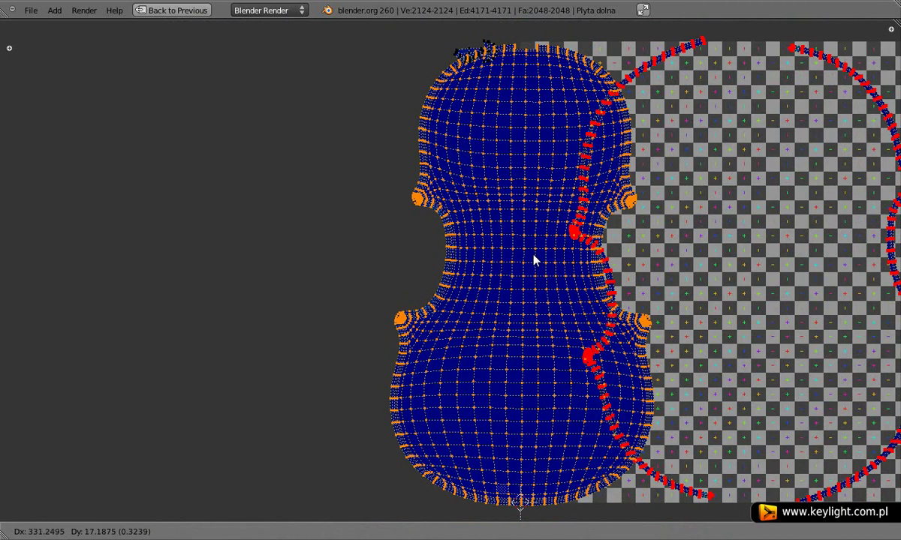
{"action": "left_click", "coordinate": [534, 261]}
Scale the island down slightly, rotate it a little, and nudge it into its final position
{"action": "key", "text": "s"}
{"action": "left_click", "coordinate": [586, 296]}
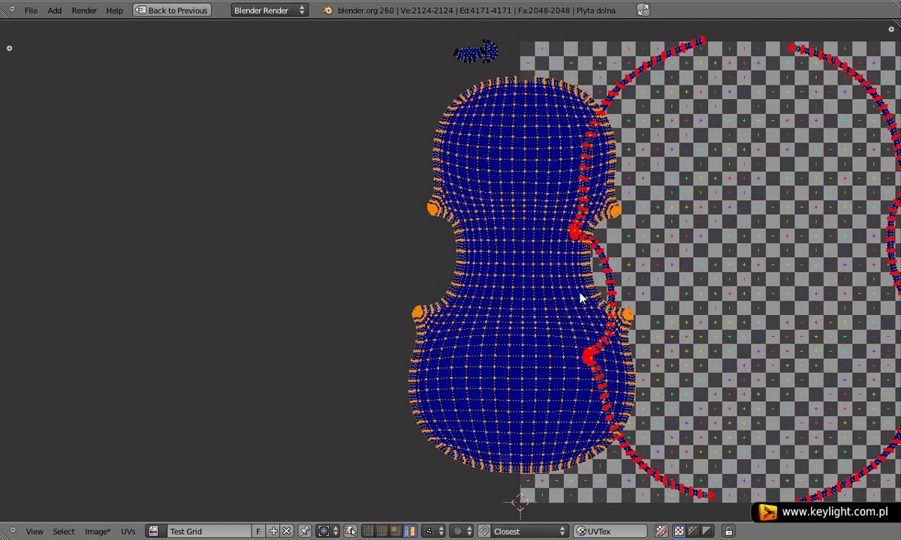
{"action": "key", "text": "r"}
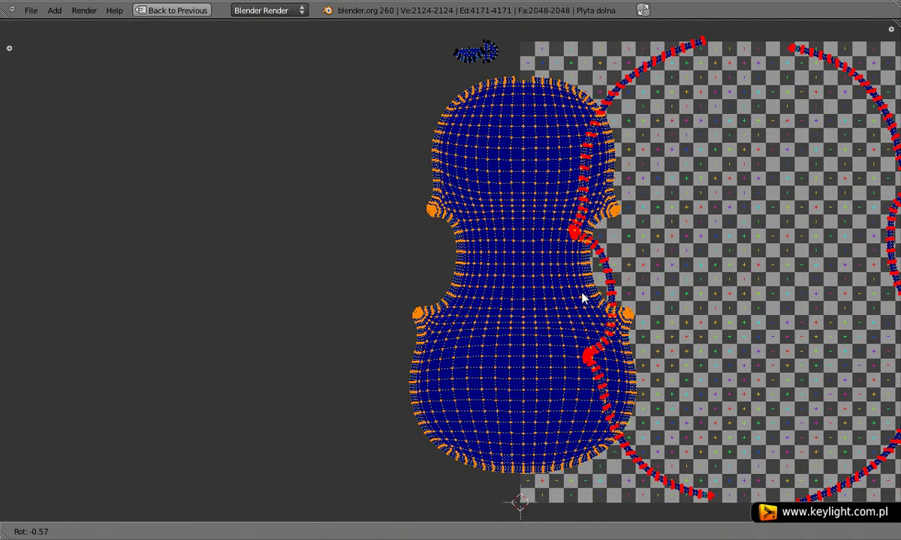
{"action": "left_click", "coordinate": [582, 297]}
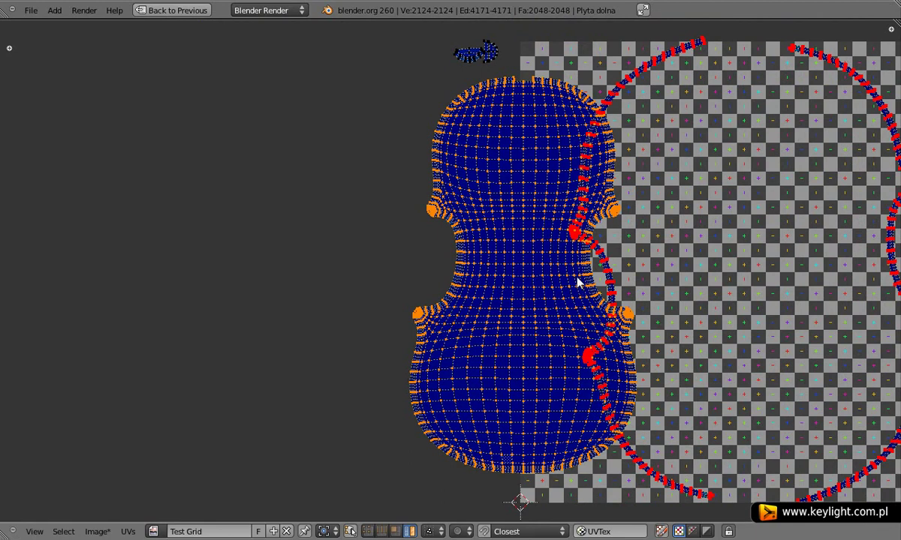
{"action": "key", "text": "g"}
{"action": "left_click", "coordinate": [448, 315]}
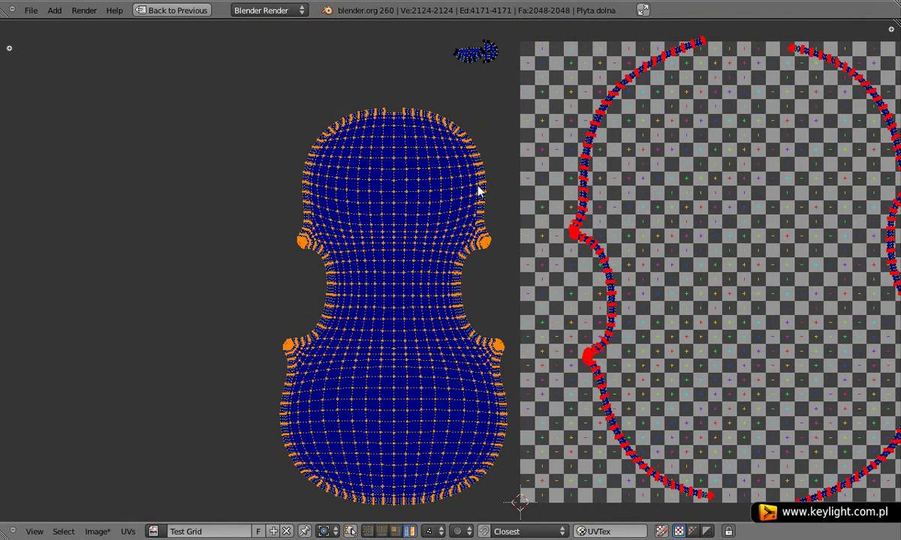
Move the lower small UV island down toward the plate and tilt it slightly
{"action": "right_click", "coordinate": [473, 54]}
{"action": "middle_click_drag", "start_coordinate": [471, 86], "coordinate": [483, 253]}
{"action": "scroll", "coordinate": [482, 253], "scroll_direction": "up", "scroll_amount": 6}
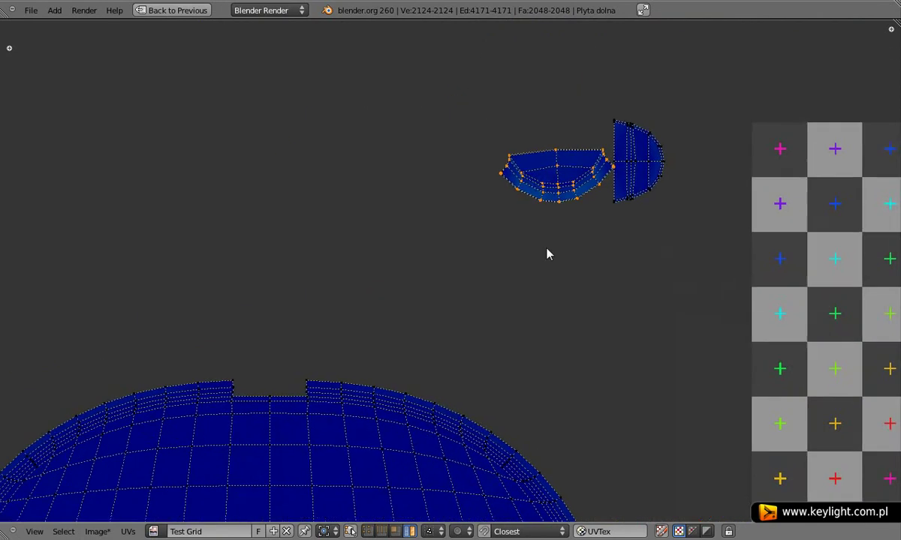
{"action": "key", "text": "g"}
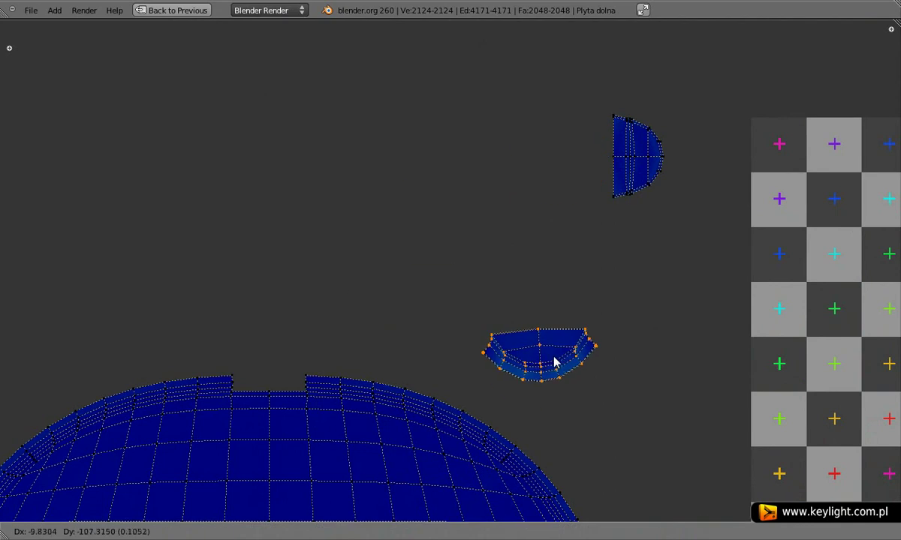
{"action": "left_click", "coordinate": [553, 362]}
{"action": "key", "text": "r"}
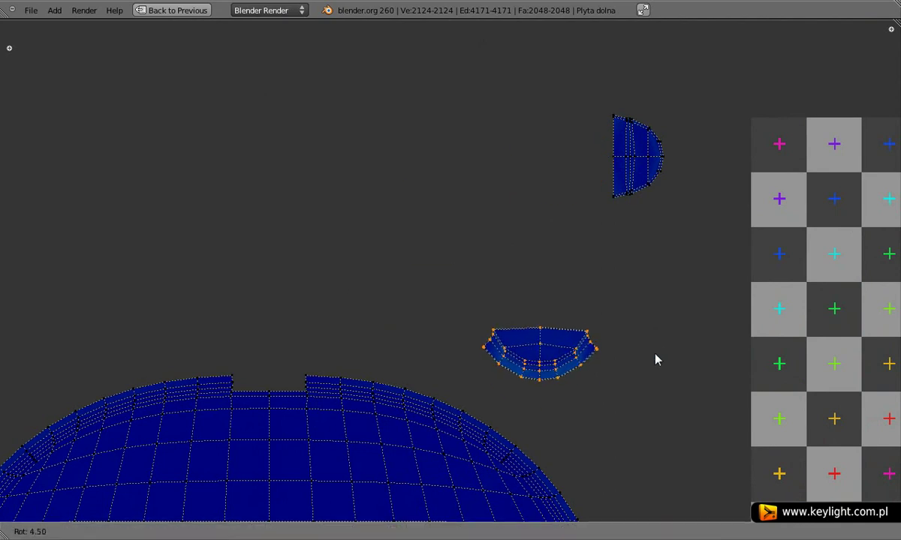
{"action": "left_click", "coordinate": [657, 361]}
Rotate the upper small island a quarter turn, stack it just above the other, and show the whole layout
{"action": "right_click", "coordinate": [653, 148]}
{"action": "key", "text": "r"}
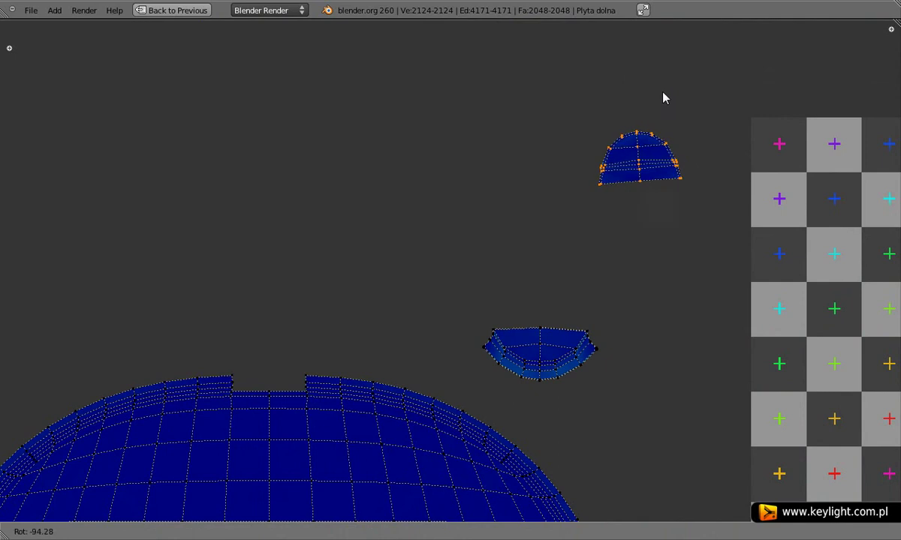
{"action": "left_click", "coordinate": [664, 103]}
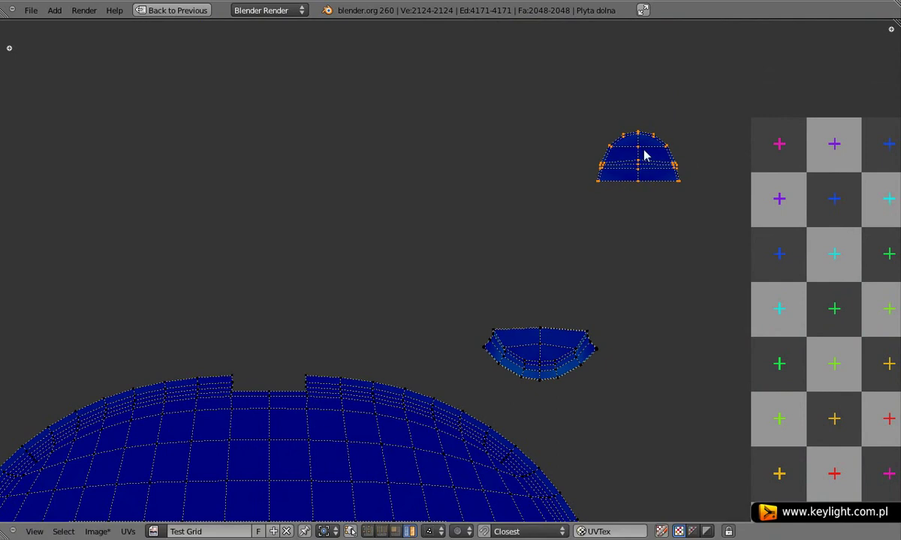
{"action": "key", "text": "g"}
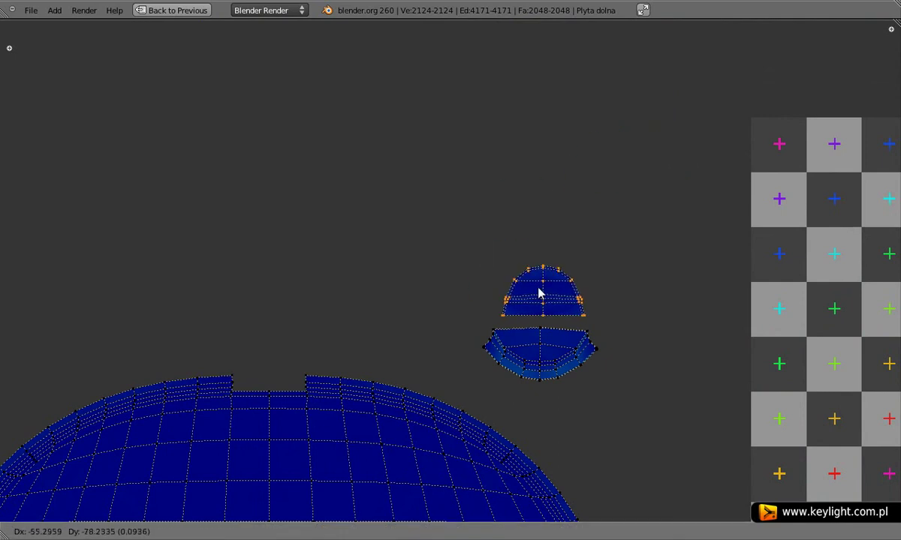
{"action": "left_click", "coordinate": [535, 296]}
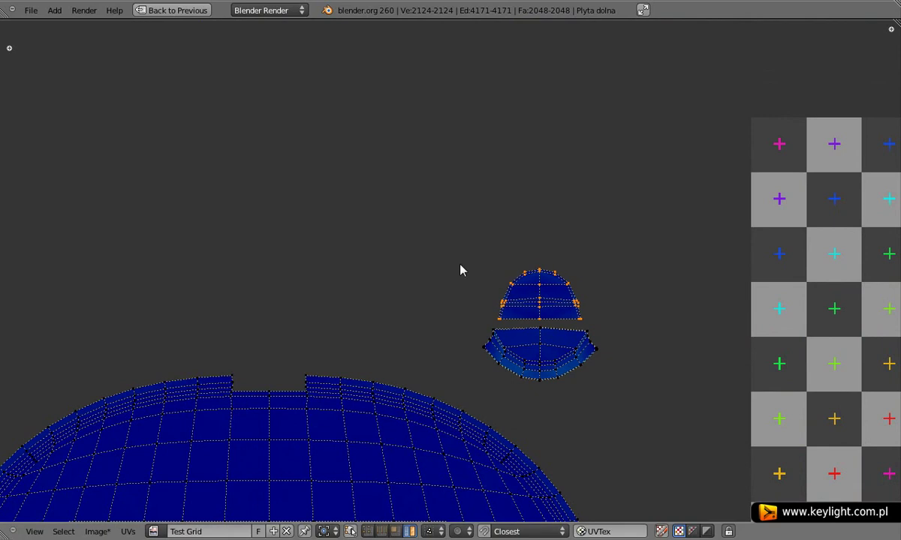
{"action": "key", "text": "Home"}
Select the right rib-strip UV island and pin it
{"action": "scroll", "coordinate": [476, 291], "scroll_direction": "up", "scroll_amount": 3}
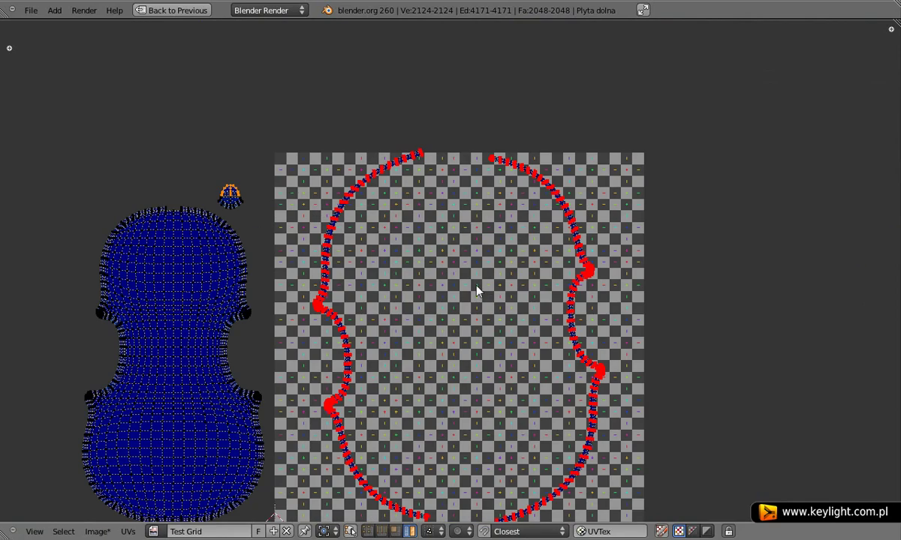
{"action": "middle_click_drag", "start_coordinate": [518, 328], "coordinate": [466, 241]}
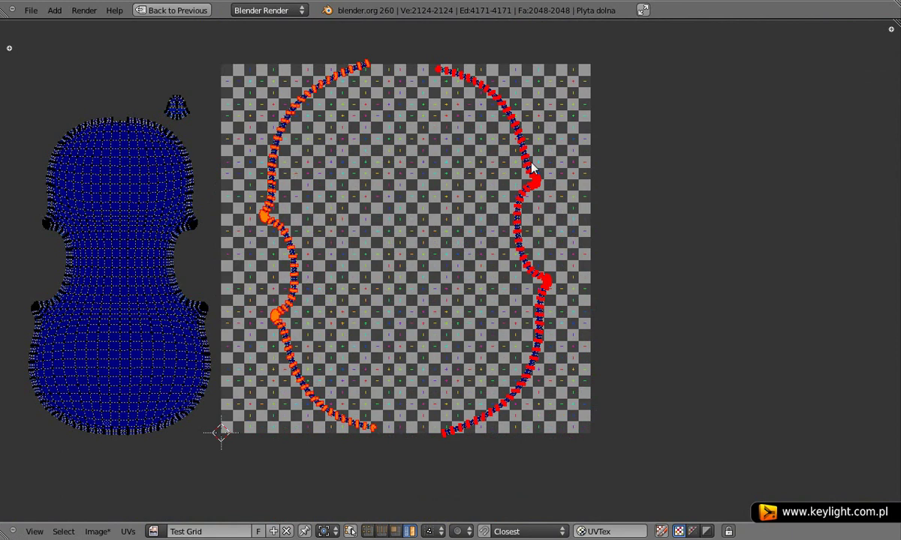
{"action": "key", "text": "l"}
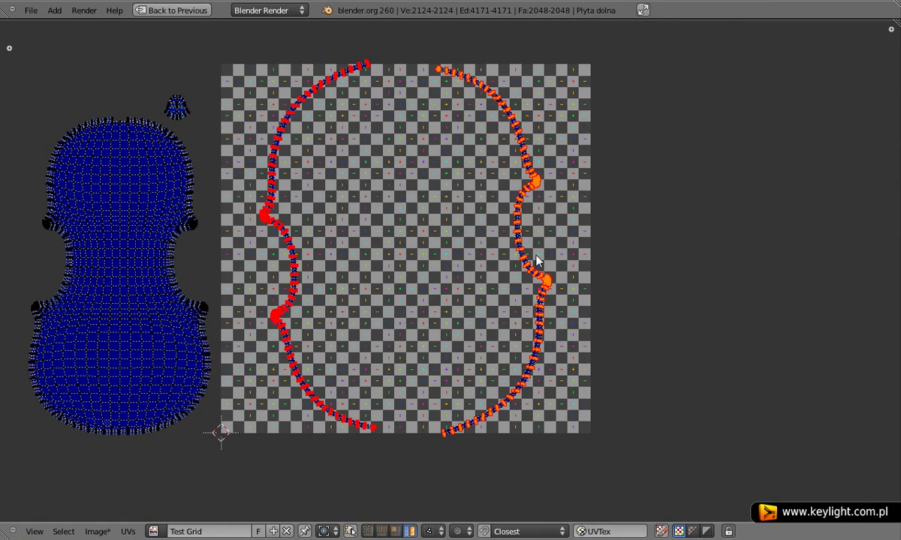
{"action": "key", "text": "b"}
{"action": "left_click_drag", "start_coordinate": [418, 42], "coordinate": [524, 438]}
{"action": "key", "text": "p"}
{"action": "key", "text": "a"}
{"action": "key", "text": "a"}
{"action": "key", "text": "a"}
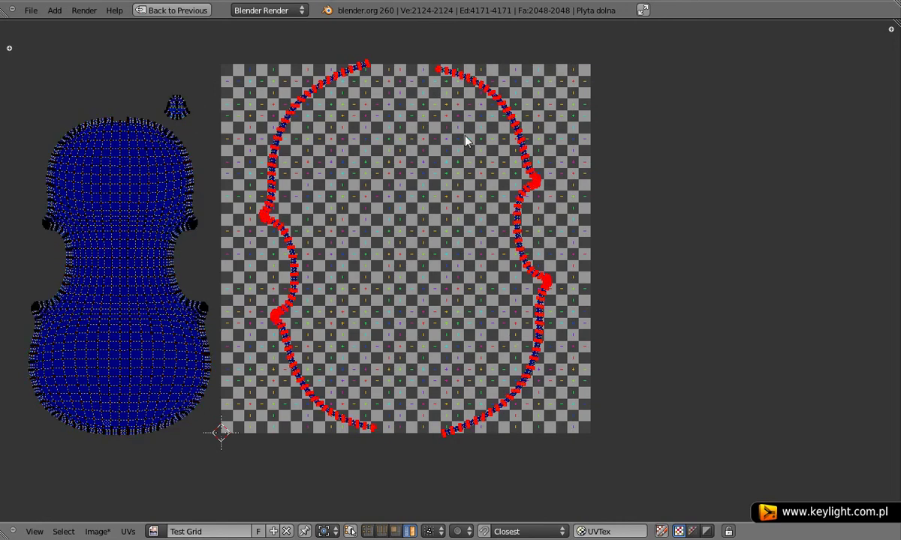
Unpin the right rib strip and mirror it on the Y axis with UVs > Mirror
{"action": "key", "text": "b"}
{"action": "left_click_drag", "start_coordinate": [398, 38], "coordinate": [629, 490]}
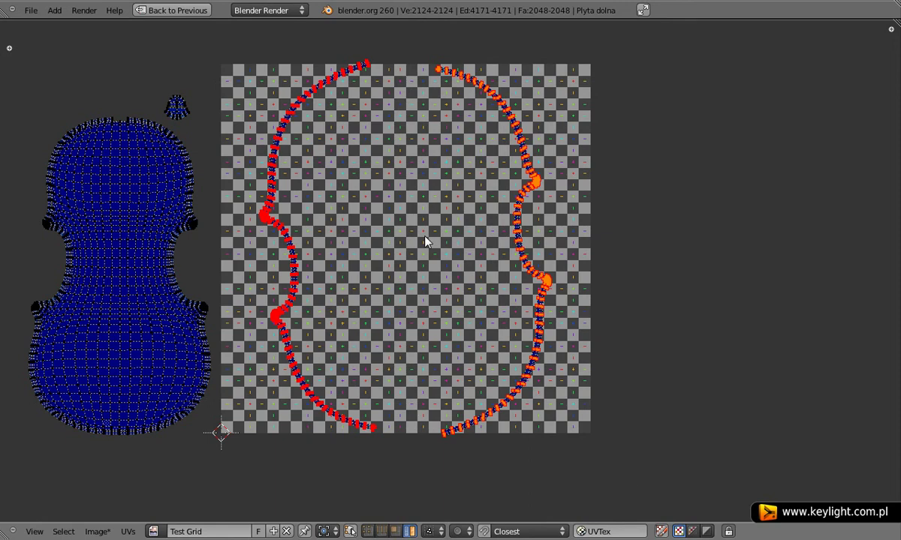
{"action": "key", "text": "alt+p"}
{"action": "left_click", "coordinate": [128, 531]}
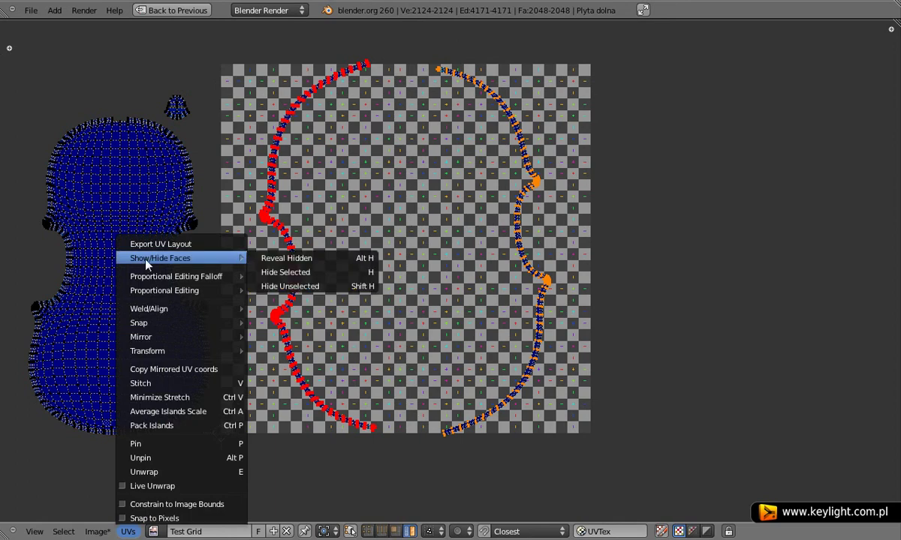
{"action": "mouse_move", "coordinate": [141, 337]}
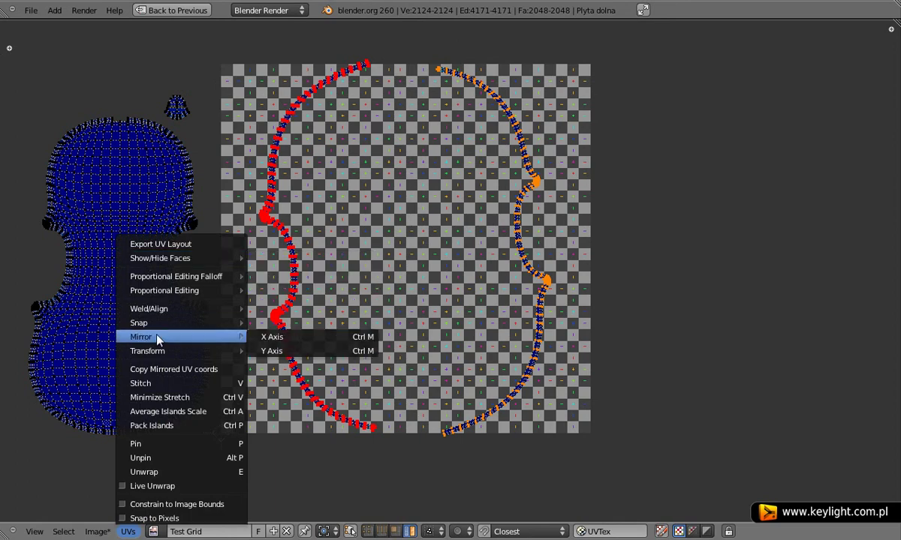
{"action": "left_click", "coordinate": [310, 355]}
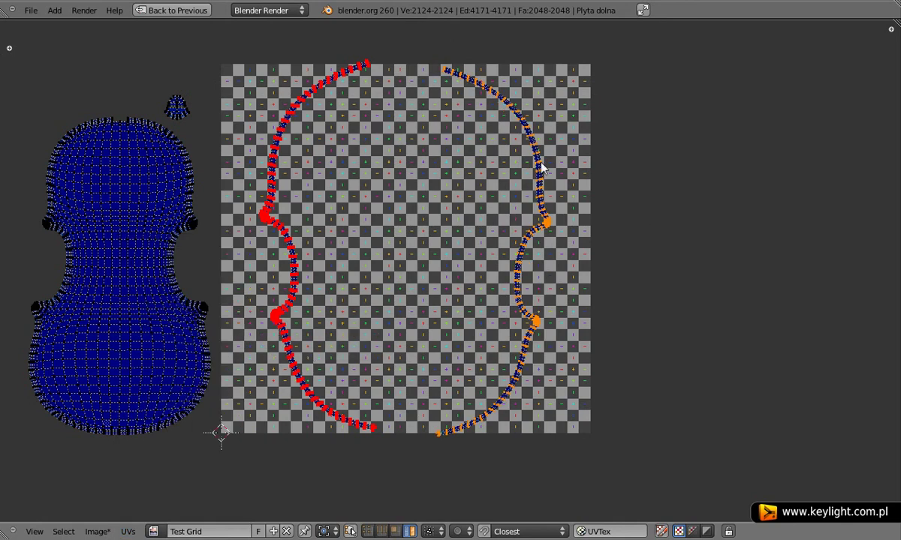
Rotate both rib strips about 185°, pin the right one, and slide the left strip over to meet it
{"action": "key", "text": "a"}
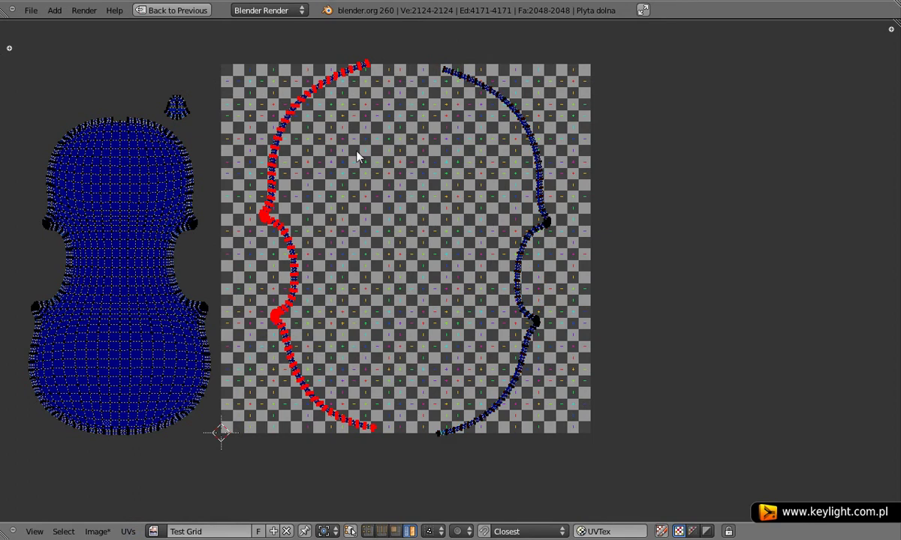
{"action": "right_click", "coordinate": [304, 102]}
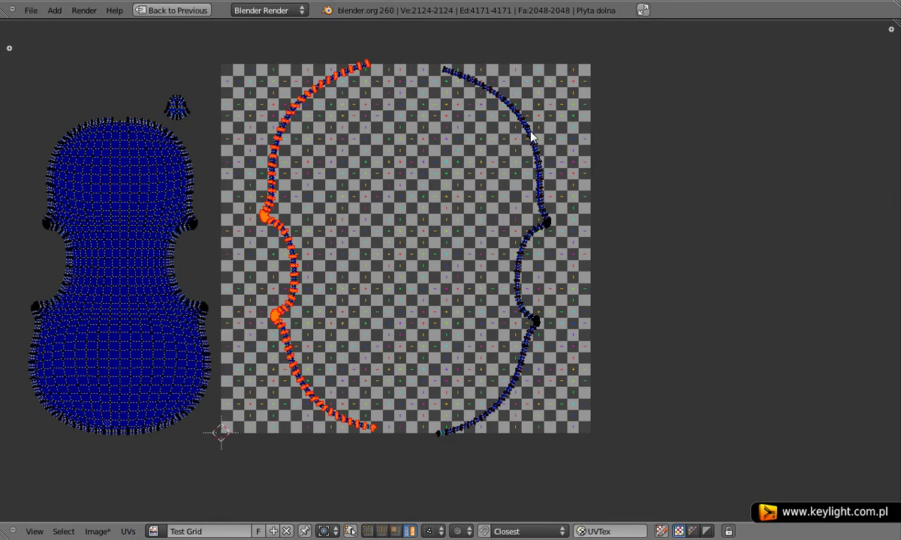
{"action": "right_click", "coordinate": [500, 124], "text": "shift"}
{"action": "key", "text": "r"}
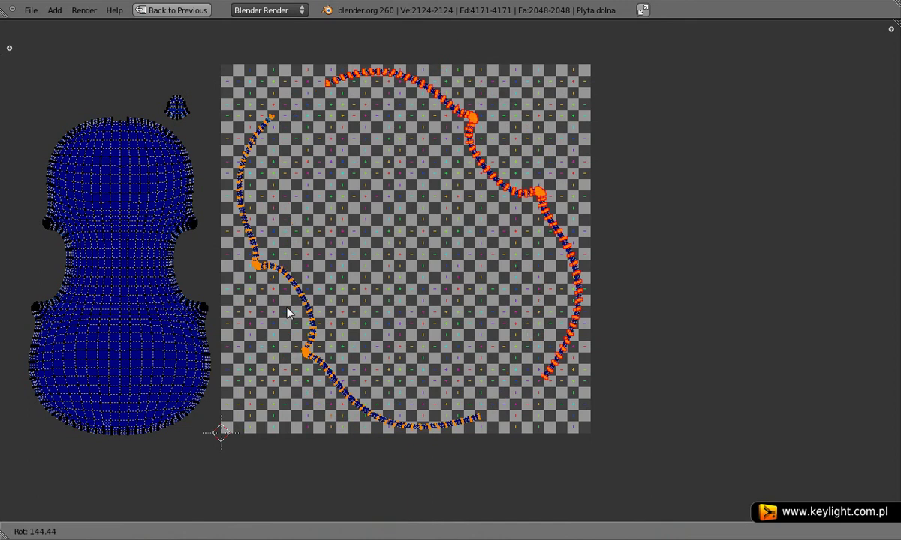
{"action": "left_click", "coordinate": [324, 271]}
{"action": "key", "text": "p"}
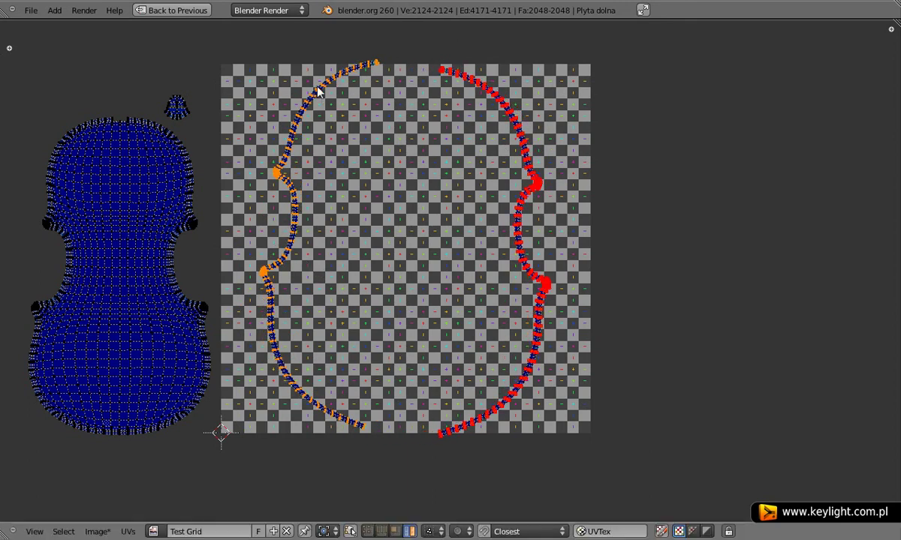
{"action": "key", "text": "g"}
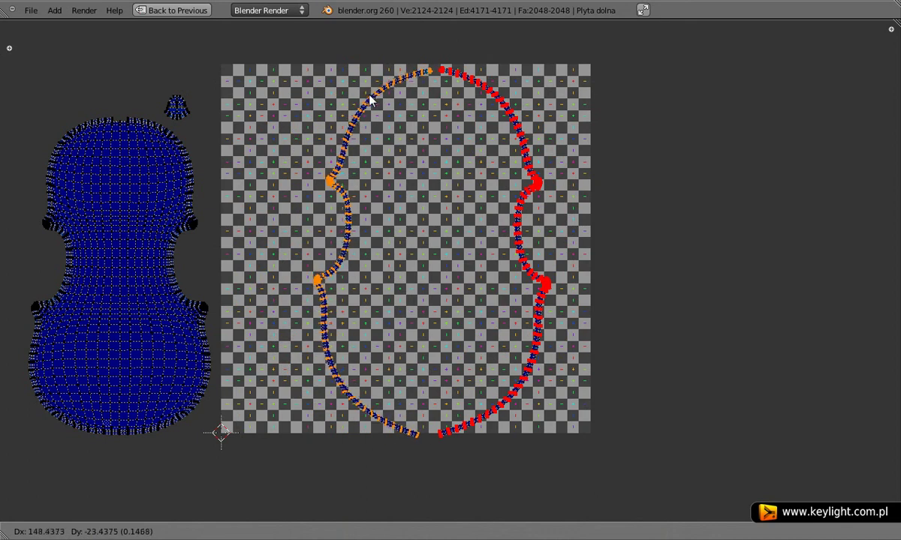
{"action": "left_click", "coordinate": [370, 99]}
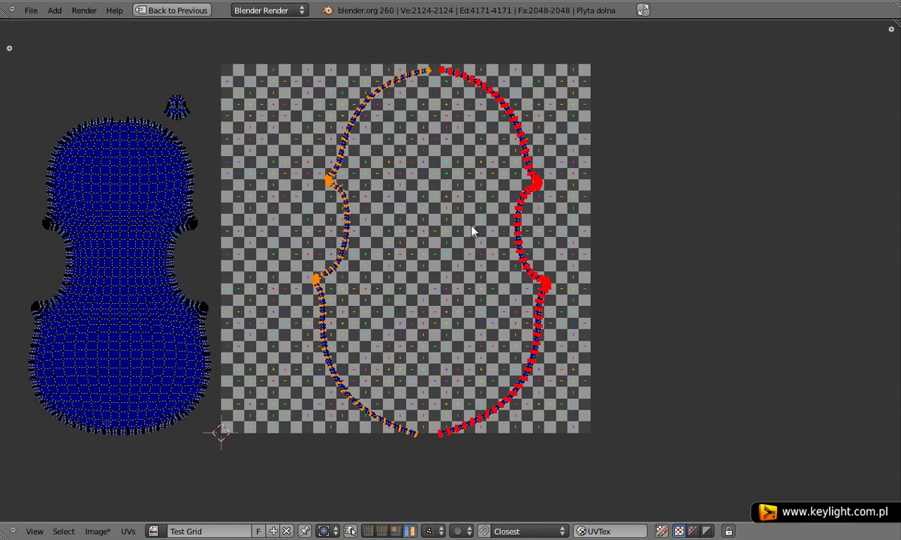
{"action": "scroll", "coordinate": [451, 272], "scroll_direction": "down", "scroll_amount": 1}
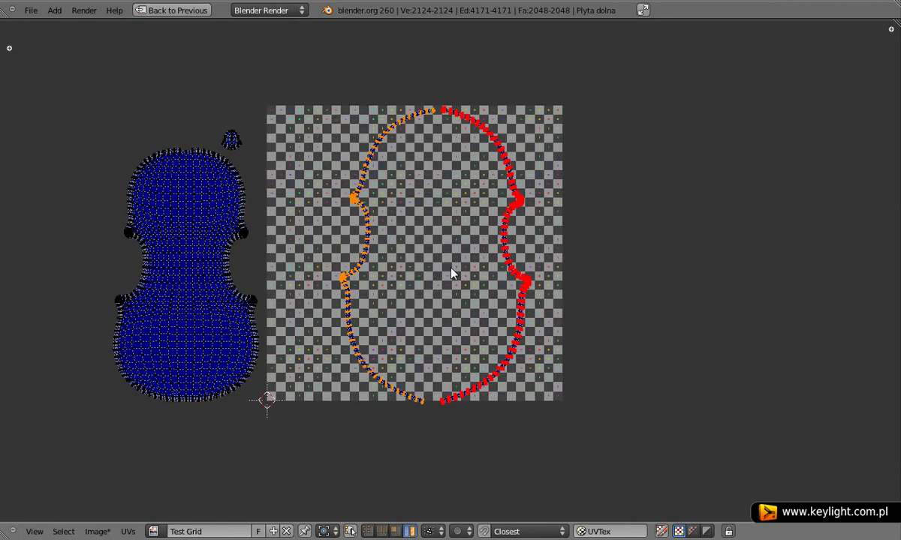
Move both rib-strip islands together off to the left of the plate island
{"action": "scroll", "coordinate": [451, 274], "scroll_direction": "up", "scroll_amount": 1}
{"action": "right_click", "coordinate": [472, 132]}
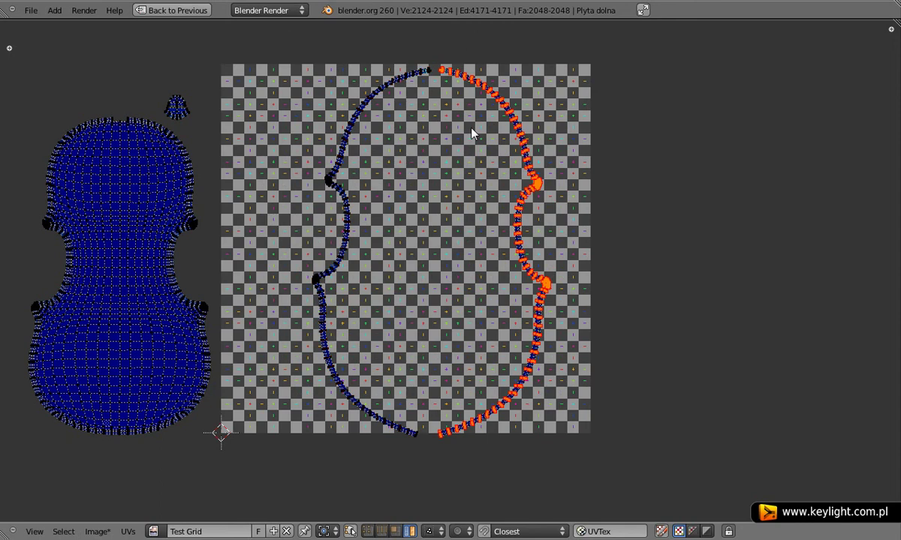
{"action": "right_click", "coordinate": [336, 110], "text": "shift"}
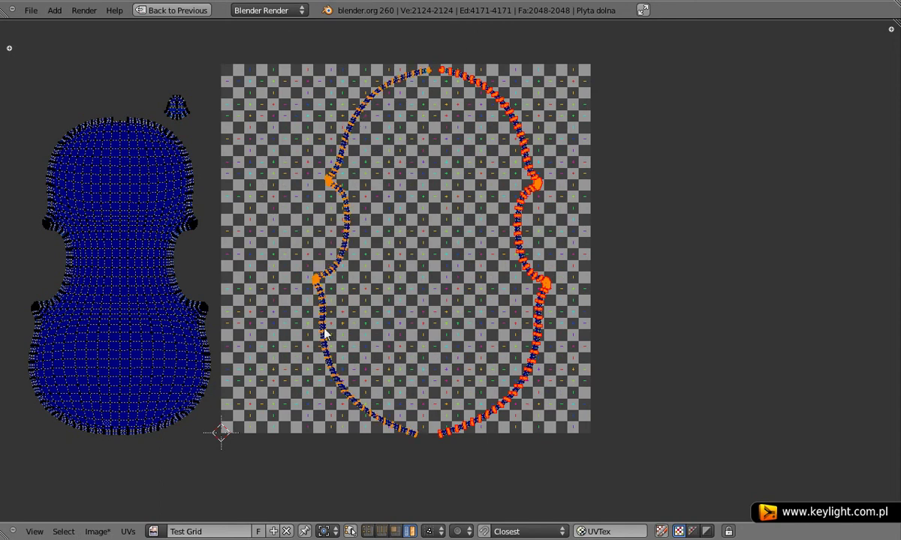
{"action": "middle_click_drag", "start_coordinate": [324, 334], "coordinate": [699, 304]}
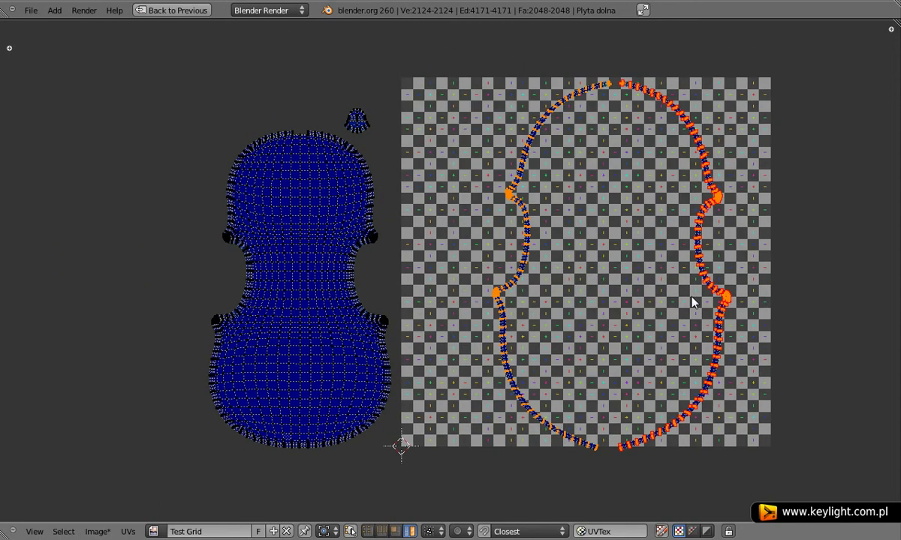
{"action": "key", "text": "g"}
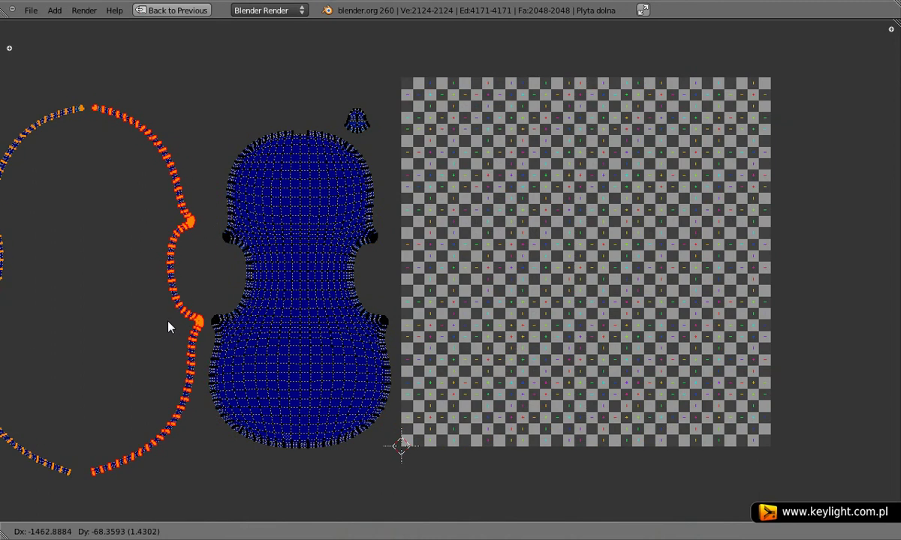
{"action": "left_click", "coordinate": [169, 326]}
{"action": "mouse_move", "coordinate": [255, 326]}
{"action": "middle_mouse_down"}
{"action": "mouse_move", "coordinate": [394, 328]}
{"action": "mouse_move", "coordinate": [272, 327]}
{"action": "middle_mouse_up"}
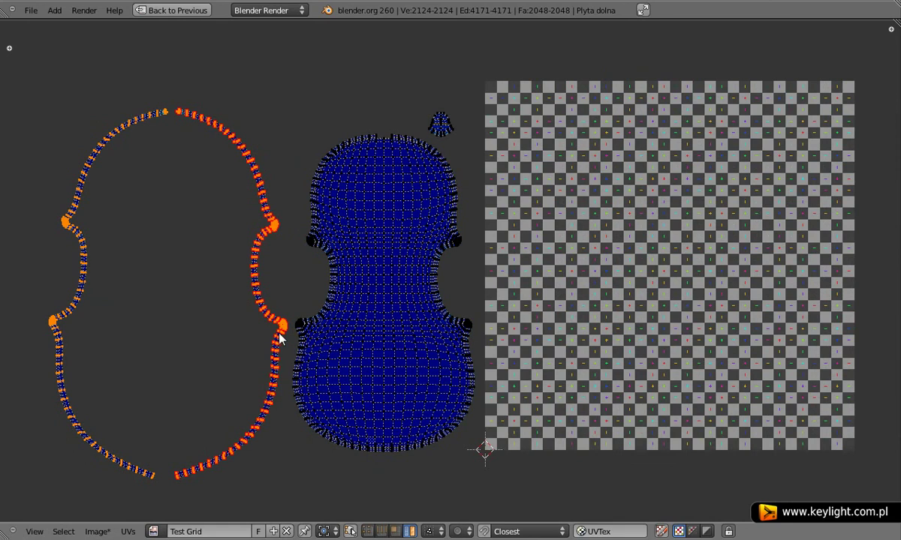
Pan and zoom to inspect the rim outline and plate islands against the Test Grid
{"action": "scroll", "coordinate": [303, 283], "scroll_direction": "down", "scroll_amount": 2}
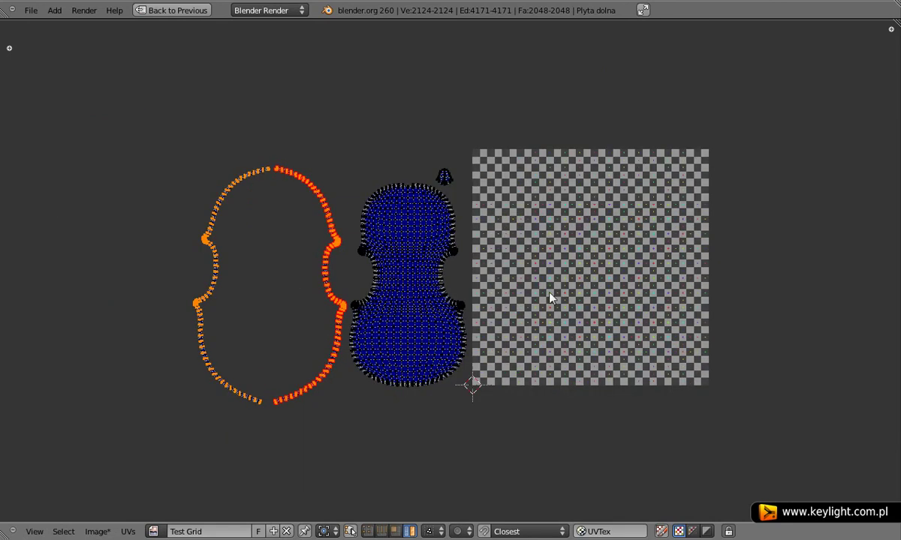
{"action": "scroll", "coordinate": [432, 314], "scroll_direction": "up", "scroll_amount": 4}
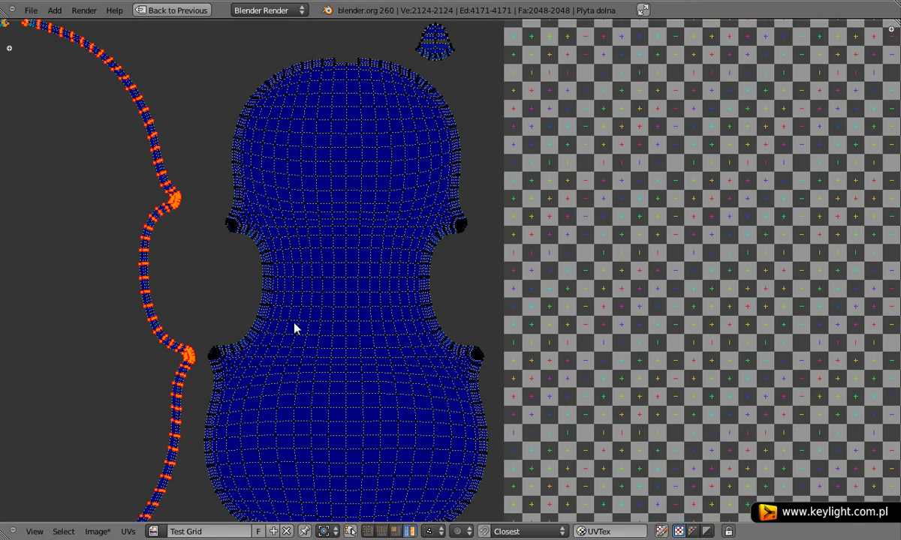
{"action": "middle_click_drag", "start_coordinate": [245, 321], "coordinate": [395, 325]}
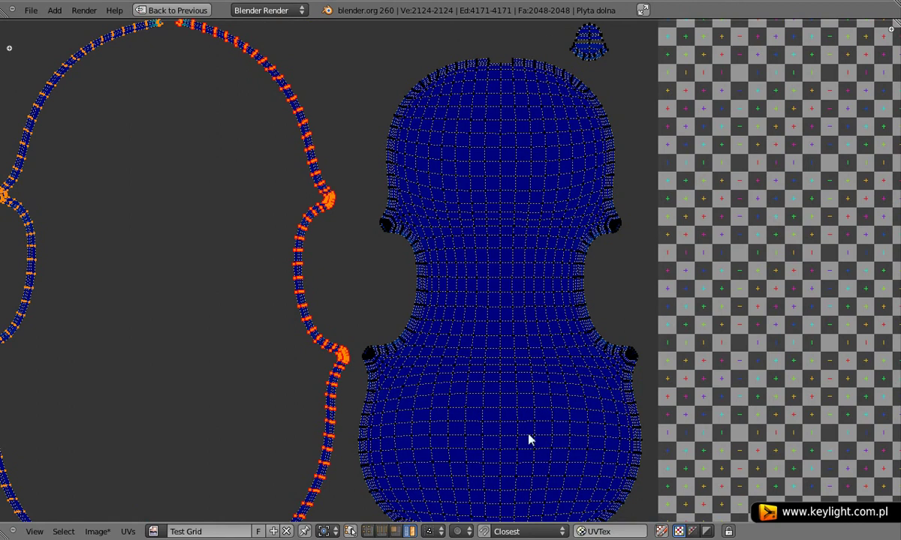
{"action": "scroll", "coordinate": [339, 344], "scroll_direction": "down", "scroll_amount": 3}
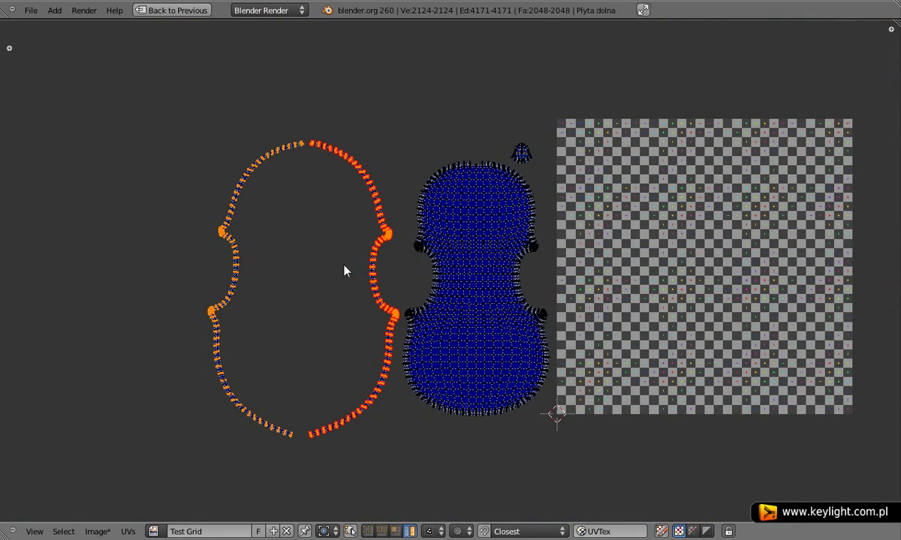
{"action": "scroll", "coordinate": [462, 275], "scroll_direction": "up", "scroll_amount": 1}
{"action": "middle_click_drag", "start_coordinate": [595, 272], "coordinate": [449, 265]}
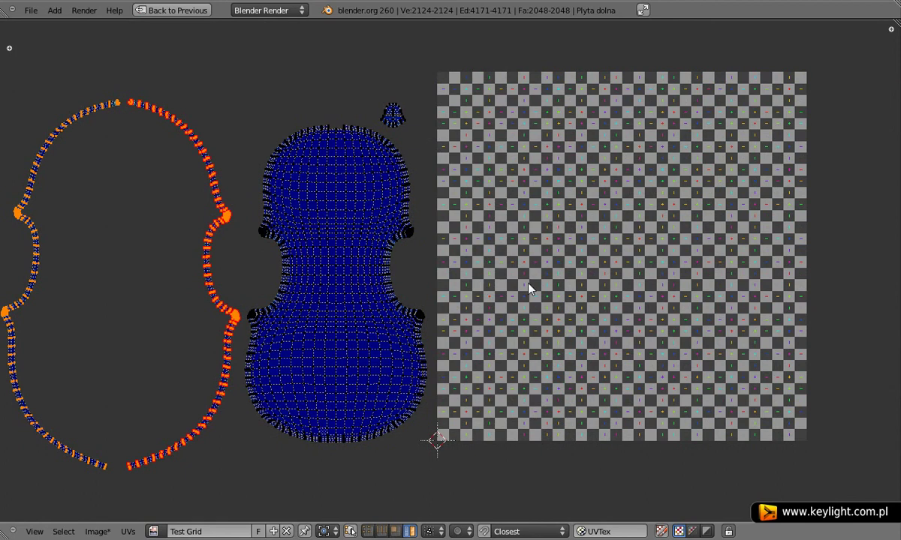
{"action": "scroll", "coordinate": [530, 287], "scroll_direction": "down", "scroll_amount": 2}
{"action": "scroll", "coordinate": [488, 289], "scroll_direction": "up", "scroll_amount": 2}
{"action": "scroll", "coordinate": [489, 287], "scroll_direction": "down", "scroll_amount": 2}
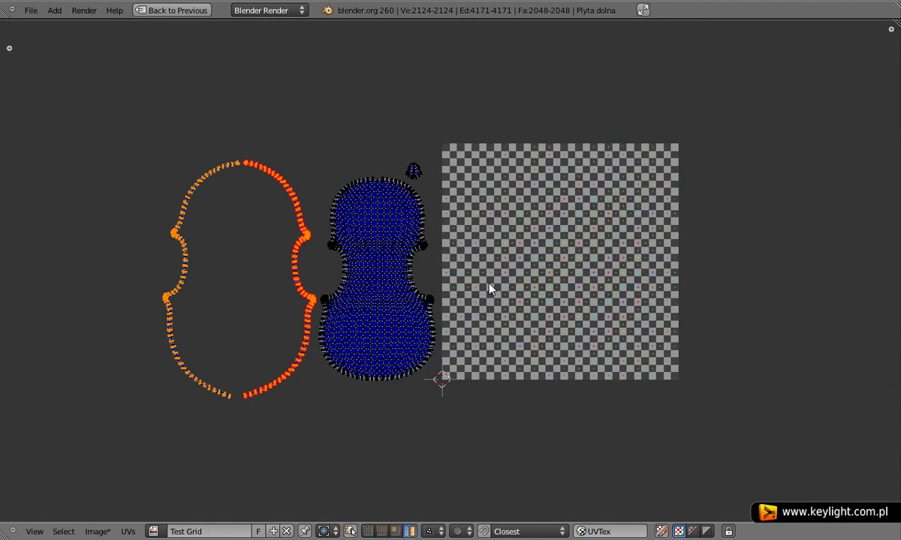
{"action": "scroll", "coordinate": [489, 287], "scroll_direction": "up", "scroll_amount": 2}
{"action": "scroll", "coordinate": [488, 288], "scroll_direction": "down", "scroll_amount": 1}
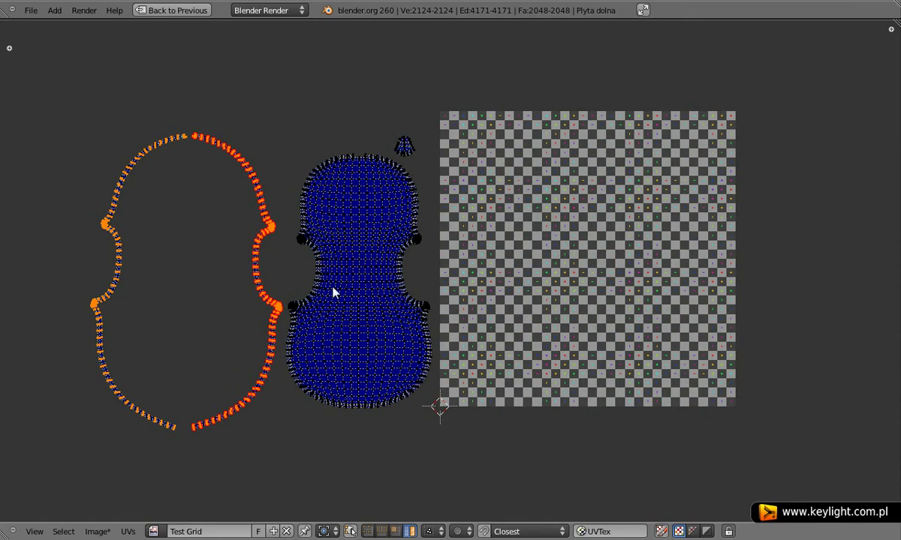
Select every UV point on both islands and restore the split layout beside the 3D view
{"action": "key", "text": "a"}
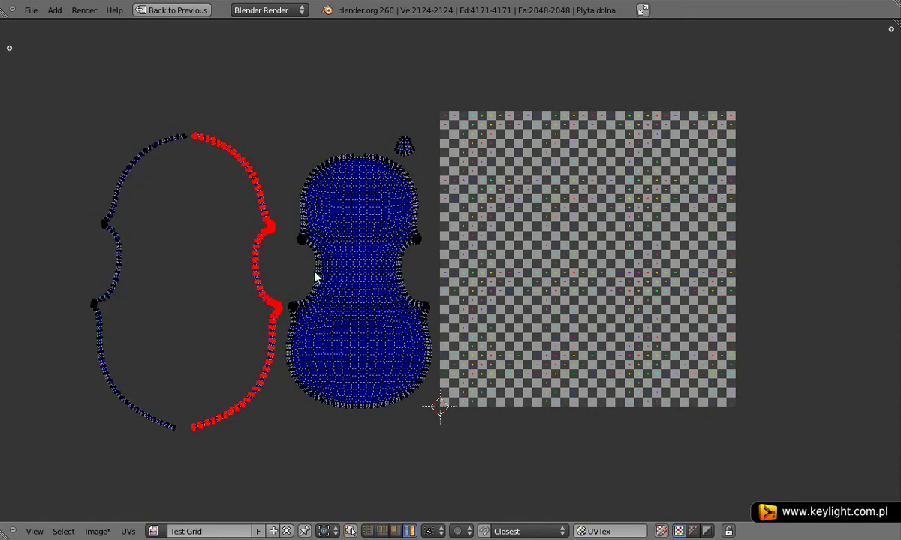
{"action": "key", "text": "a"}
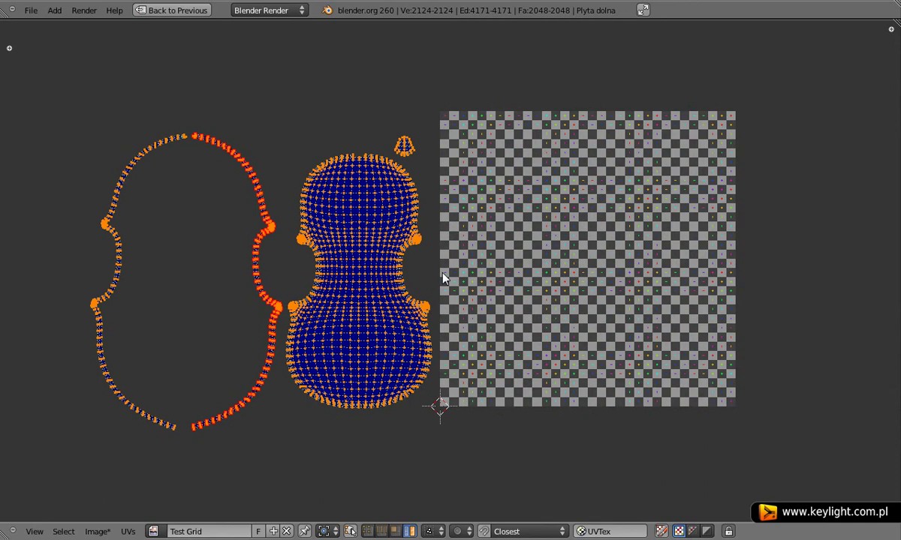
{"action": "key", "text": "a"}
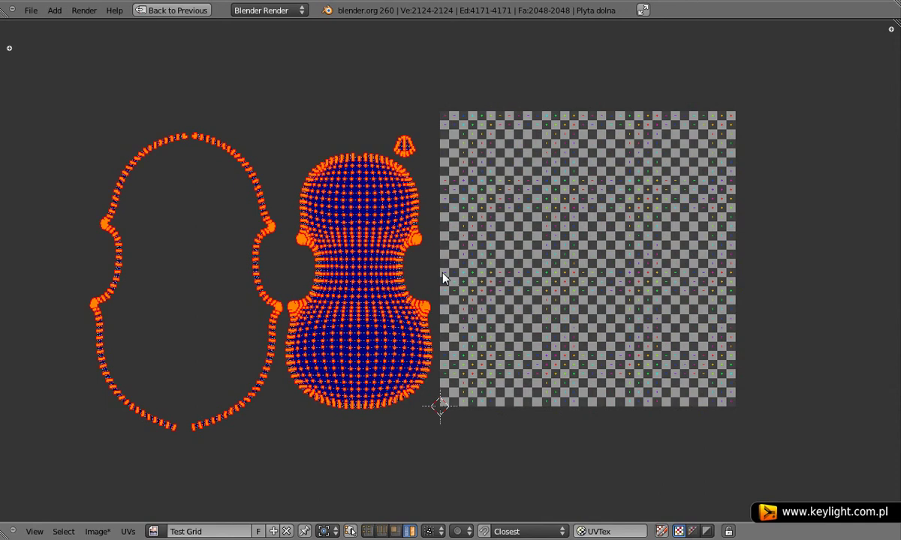
{"action": "key", "text": "ctrl+Up"}
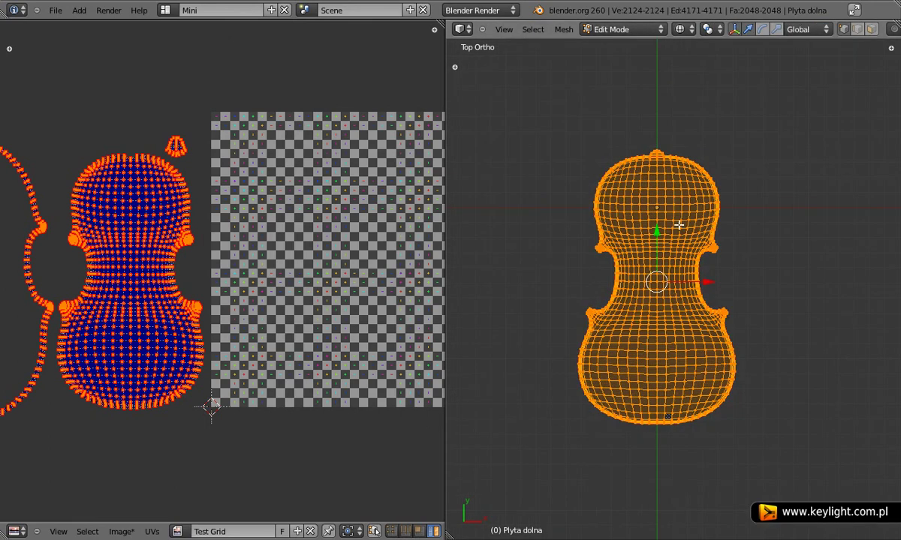
Maximize the 3D view, deselect the plate's vertices, and switch viewport shading to Textured
{"action": "key", "text": "ctrl+Up"}
{"action": "scroll", "coordinate": [579, 331], "scroll_direction": "down", "scroll_amount": 3}
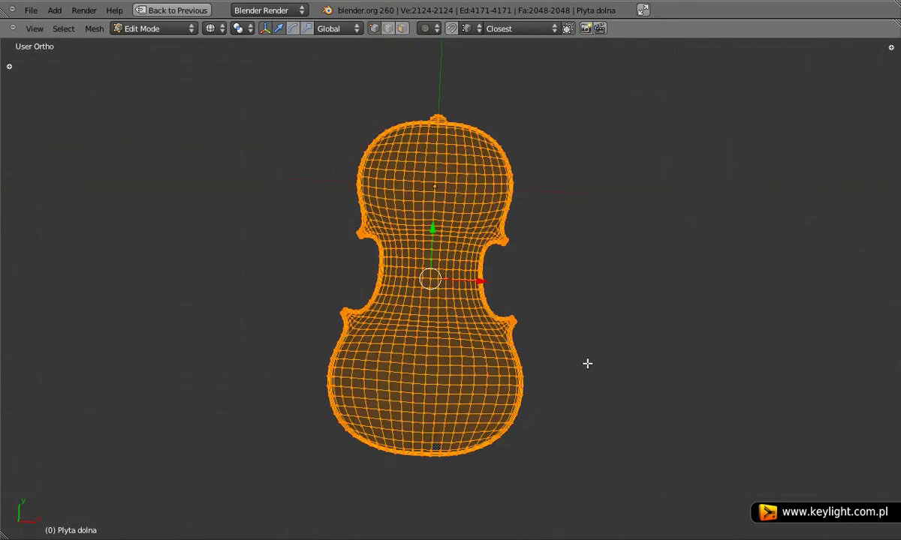
{"action": "middle_click_drag", "start_coordinate": [587, 363], "coordinate": [561, 314]}
{"action": "key", "text": "a"}
{"action": "left_click", "coordinate": [238, 29]}
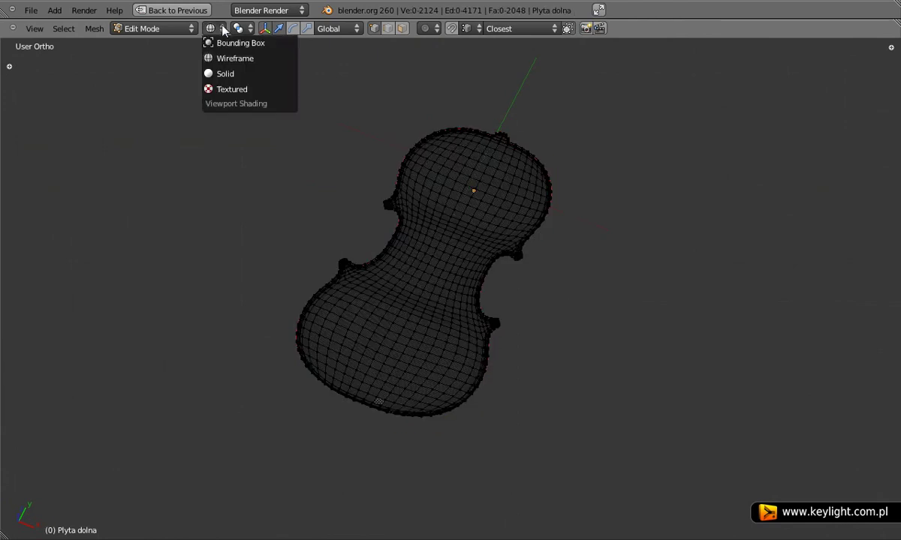
{"action": "left_click", "coordinate": [285, 93]}
Return to Object Mode and orbit to an oblique view of the checker-textured plate
{"action": "scroll", "coordinate": [489, 298], "scroll_direction": "up", "scroll_amount": 2}
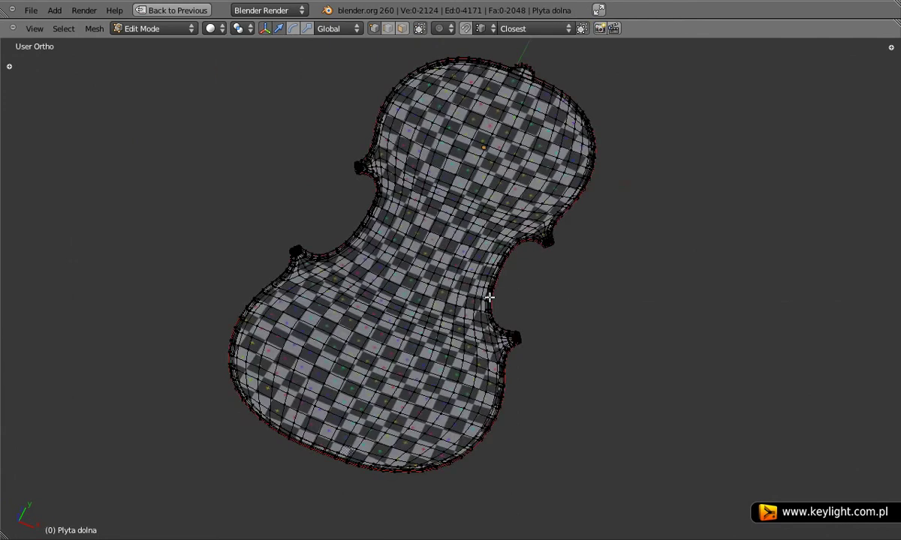
{"action": "key", "text": "Tab"}
{"action": "scroll", "coordinate": [459, 278], "scroll_direction": "up", "scroll_amount": 3}
{"action": "scroll", "coordinate": [420, 344], "scroll_direction": "up", "scroll_amount": 3}
{"action": "middle_click_drag", "start_coordinate": [436, 328], "coordinate": [433, 147]}
{"action": "scroll", "coordinate": [454, 413], "scroll_direction": "down", "scroll_amount": 3}
{"action": "mouse_move", "coordinate": [454, 413]}
{"action": "middle_mouse_down"}
{"action": "mouse_move", "coordinate": [528, 287]}
{"action": "mouse_move", "coordinate": [512, 420]}
{"action": "mouse_move", "coordinate": [430, 410]}
{"action": "mouse_move", "coordinate": [796, 359]}
{"action": "middle_mouse_up"}
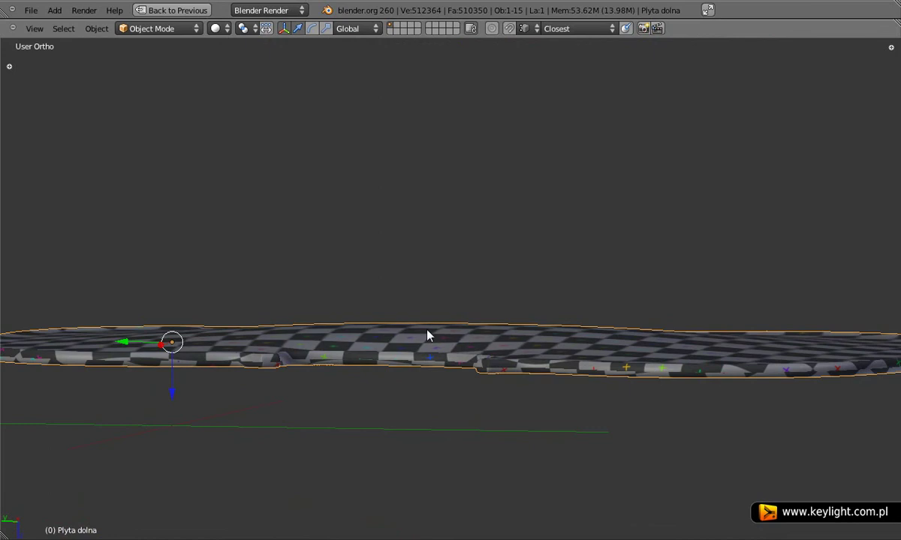
Unhide all violin parts, select the Boczek rib strip and hide everything else
{"action": "key", "text": "alt+h"}
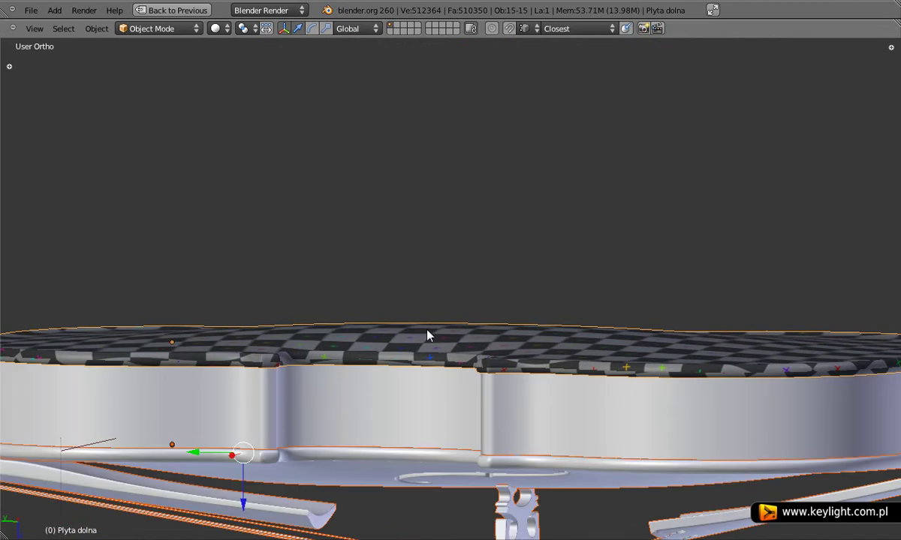
{"action": "scroll", "coordinate": [426, 336], "scroll_direction": "down", "scroll_amount": 3}
{"action": "middle_click_drag", "start_coordinate": [435, 413], "coordinate": [438, 419]}
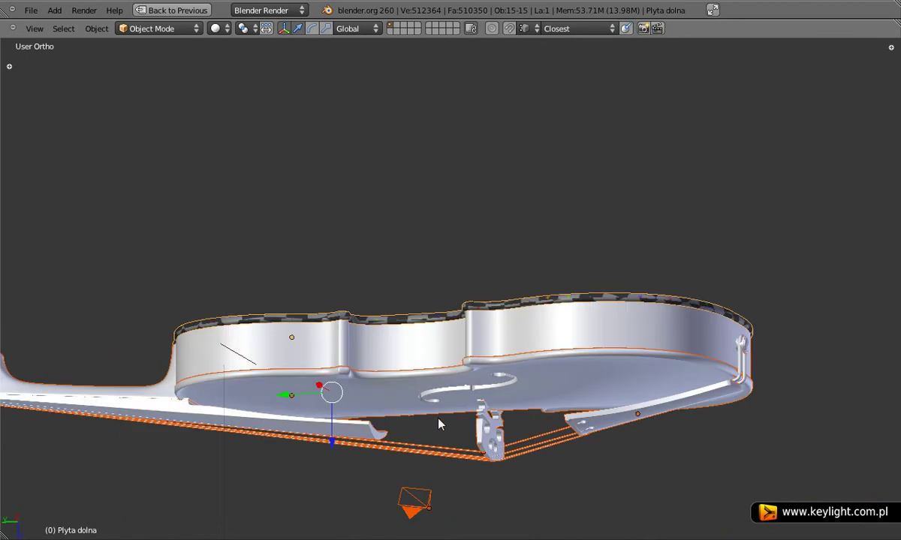
{"action": "right_click", "coordinate": [537, 329]}
{"action": "middle_click_drag", "start_coordinate": [510, 337], "coordinate": [513, 342]}
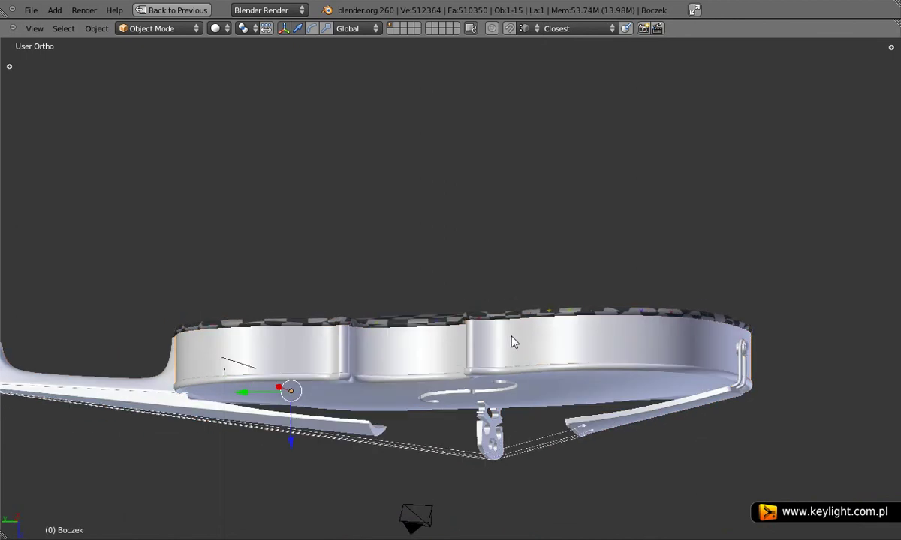
{"action": "right_click", "coordinate": [587, 350]}
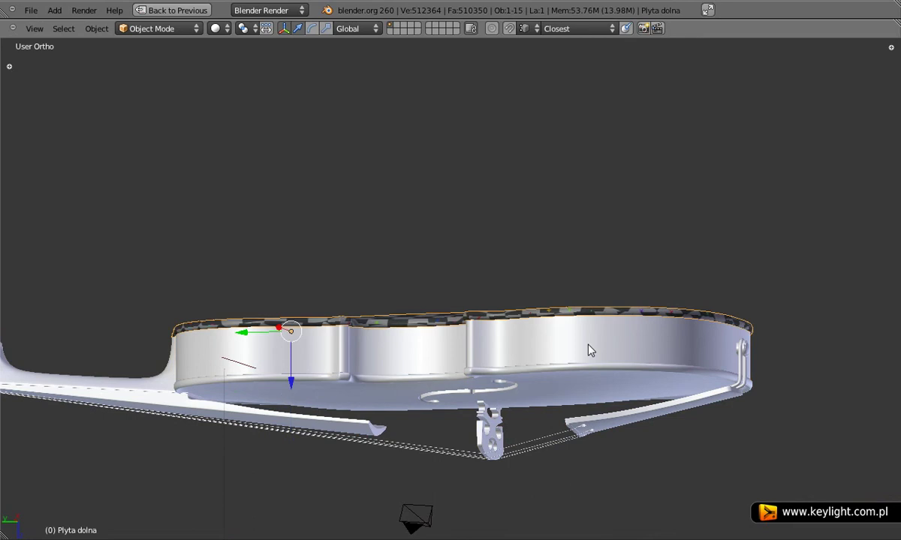
{"action": "middle_click_drag", "start_coordinate": [572, 350], "coordinate": [523, 355]}
{"action": "right_click", "coordinate": [559, 362]}
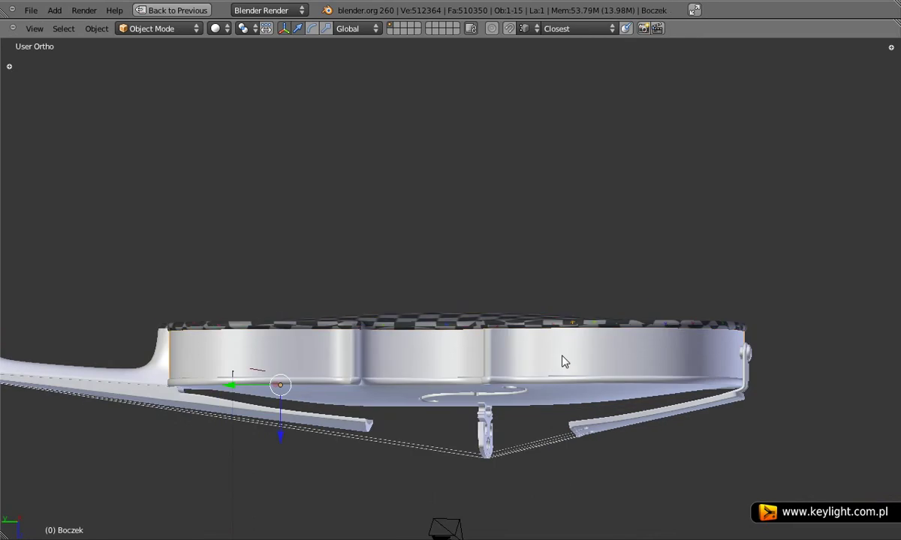
{"action": "key", "text": "shift+h"}
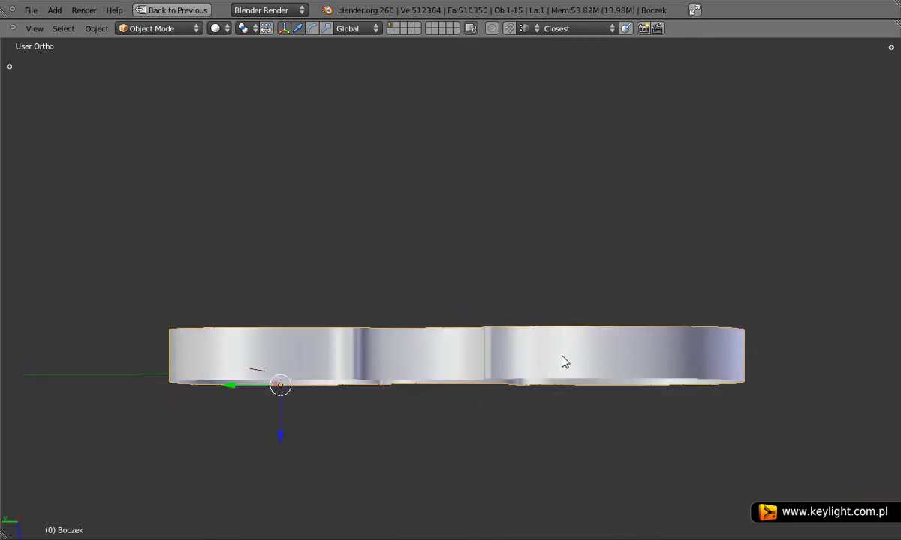
{"action": "mouse_move", "coordinate": [479, 402]}
{"action": "middle_mouse_down"}
{"action": "mouse_move", "coordinate": [499, 196]}
{"action": "mouse_move", "coordinate": [389, 212]}
{"action": "middle_mouse_up"}
Enter Edit Mode on the Boczek rib and view it obliquely from the side
{"action": "key", "text": "Tab"}
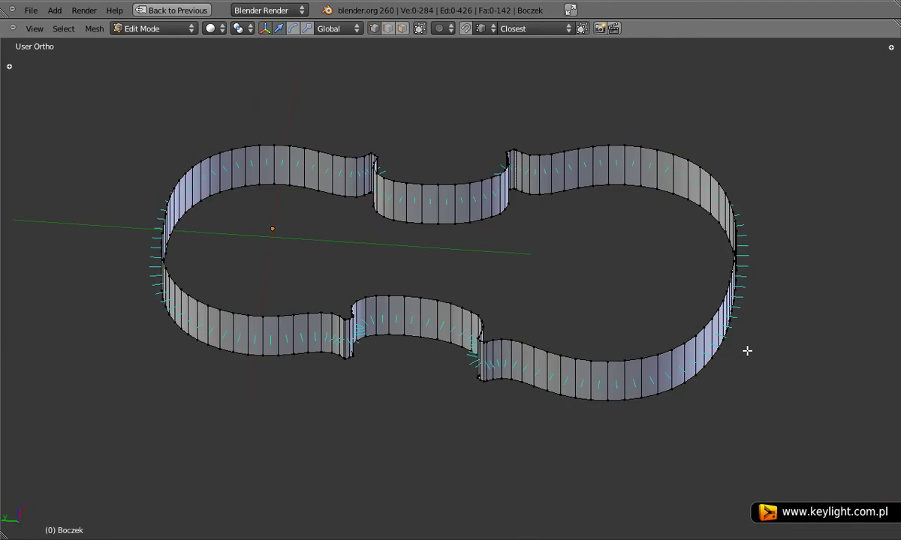
{"action": "mouse_move", "coordinate": [746, 351]}
{"action": "middle_mouse_down"}
{"action": "mouse_move", "coordinate": [424, 312]}
{"action": "mouse_move", "coordinate": [543, 318]}
{"action": "mouse_move", "coordinate": [523, 318]}
{"action": "middle_mouse_up"}
{"action": "middle_click_drag", "start_coordinate": [622, 326], "coordinate": [565, 328]}
Turn off the Face normals option under Mesh Display in the side panel
{"action": "key", "text": "n"}
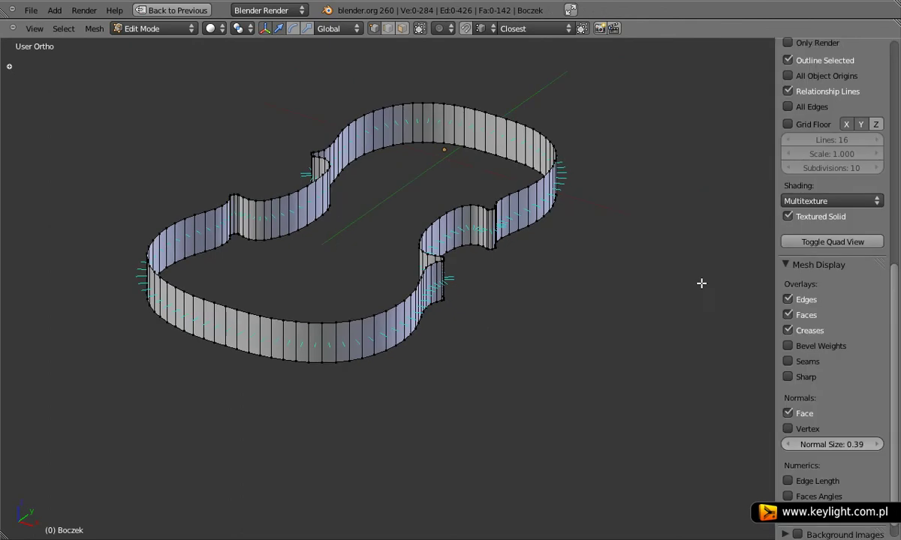
{"action": "scroll", "coordinate": [814, 372], "scroll_direction": "down", "scroll_amount": 1}
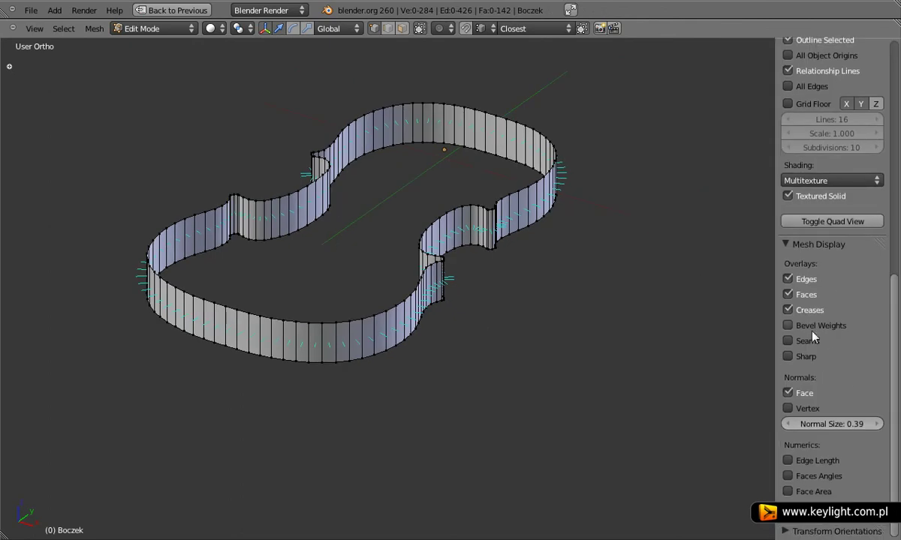
{"action": "left_click", "coordinate": [800, 394]}
{"action": "key", "text": "n"}
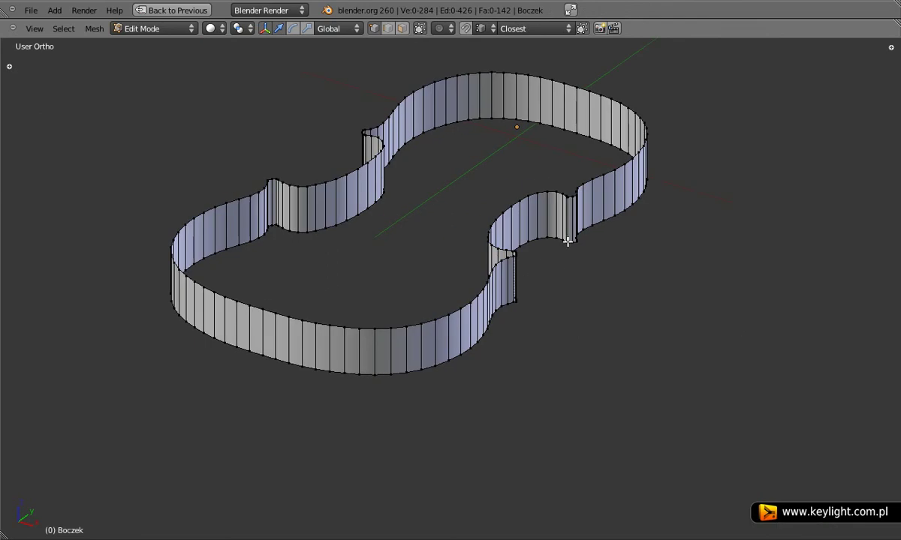
{"action": "middle_click_drag", "start_coordinate": [565, 239], "coordinate": [529, 273], "text": "shift"}
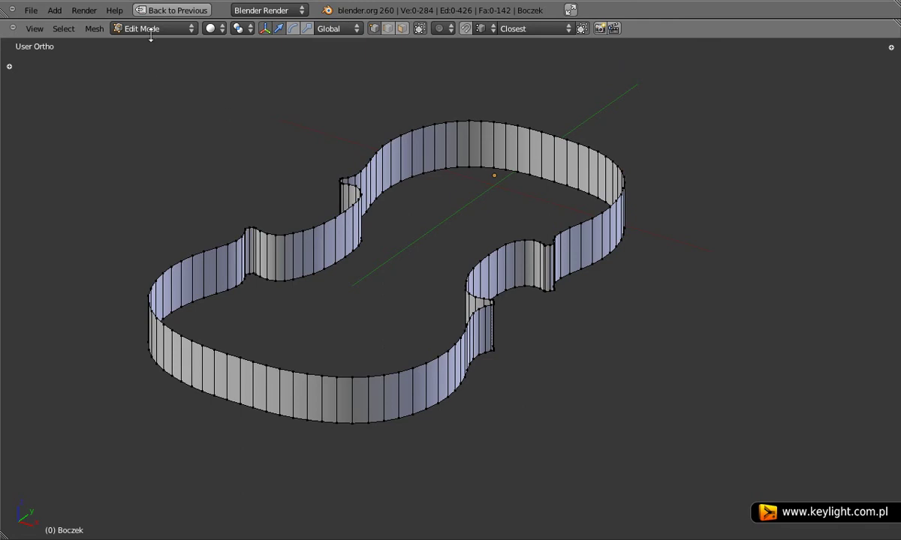
In Wireframe top view, box-select the rib vertices on the vertical centre line
{"action": "left_click", "coordinate": [216, 29]}
{"action": "left_click", "coordinate": [225, 59]}
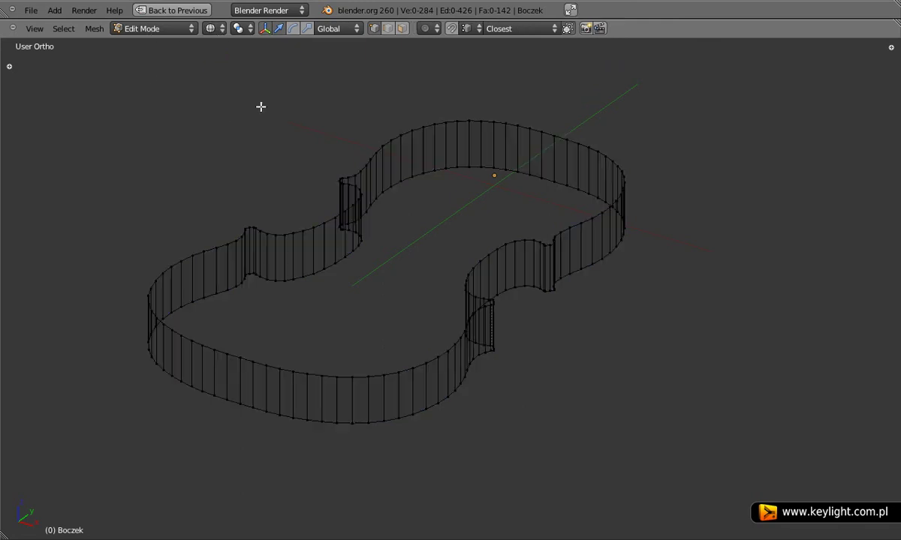
{"action": "key", "text": "KP_7"}
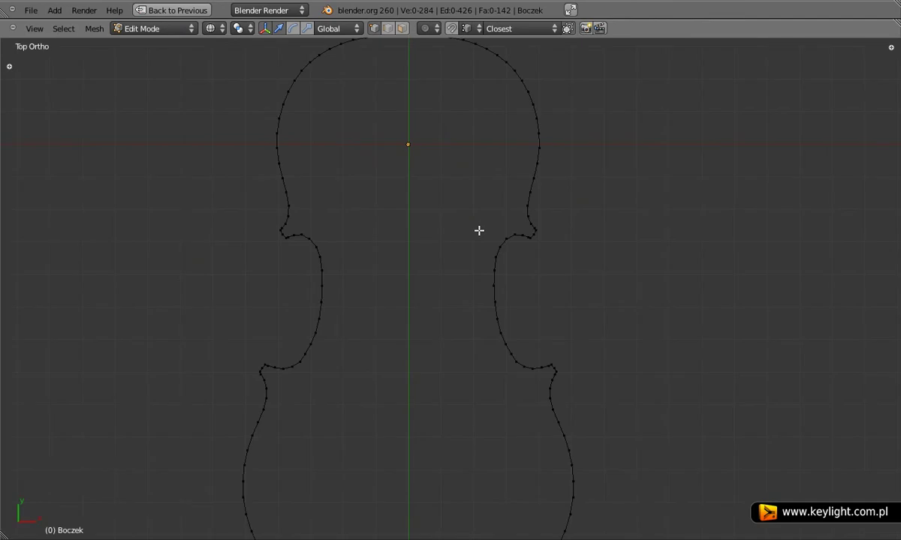
{"action": "scroll", "coordinate": [478, 232], "scroll_direction": "down", "scroll_amount": 2}
{"action": "key", "text": "b"}
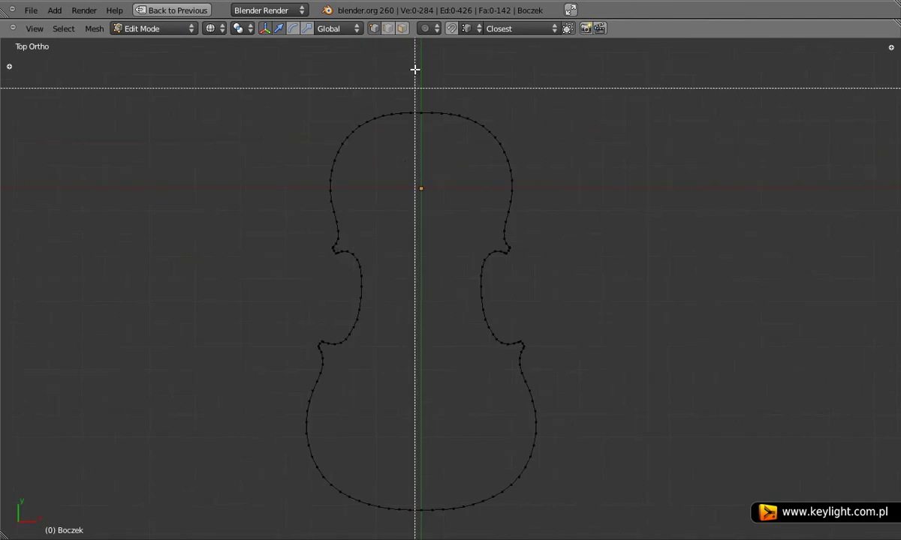
{"action": "left_click_drag", "start_coordinate": [418, 76], "coordinate": [429, 535]}
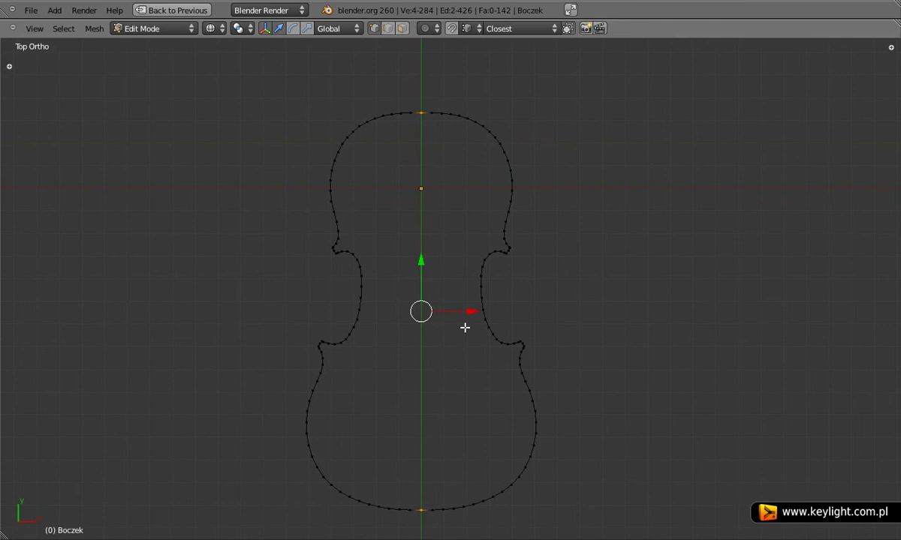
Mark the selected centre-line edges as seams
{"action": "mouse_move", "coordinate": [465, 327]}
{"action": "middle_mouse_down"}
{"action": "mouse_move", "coordinate": [450, 344]}
{"action": "mouse_move", "coordinate": [408, 251]}
{"action": "mouse_move", "coordinate": [383, 239]}
{"action": "middle_mouse_up"}
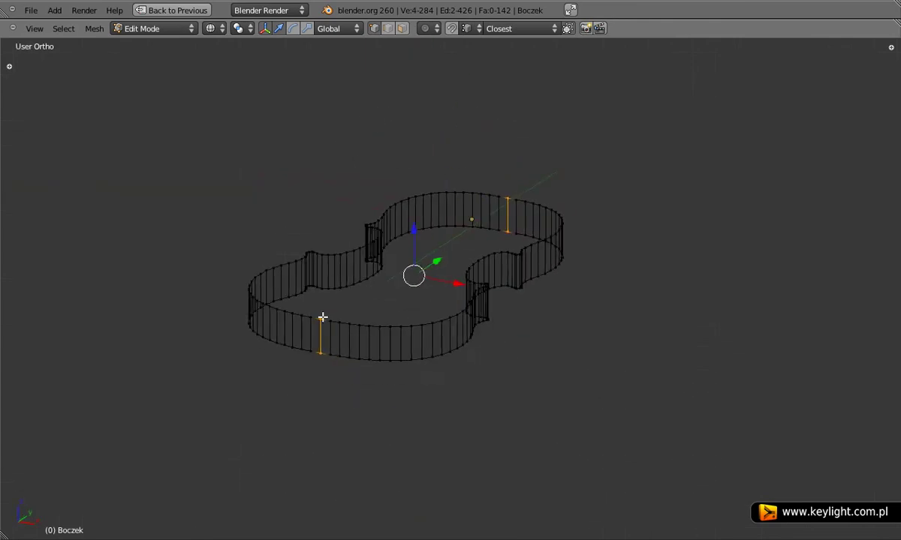
{"action": "mouse_move", "coordinate": [308, 311]}
{"action": "middle_mouse_down"}
{"action": "mouse_move", "coordinate": [317, 355]}
{"action": "mouse_move", "coordinate": [406, 346]}
{"action": "middle_mouse_up"}
{"action": "scroll", "coordinate": [317, 354], "scroll_direction": "up", "scroll_amount": 1}
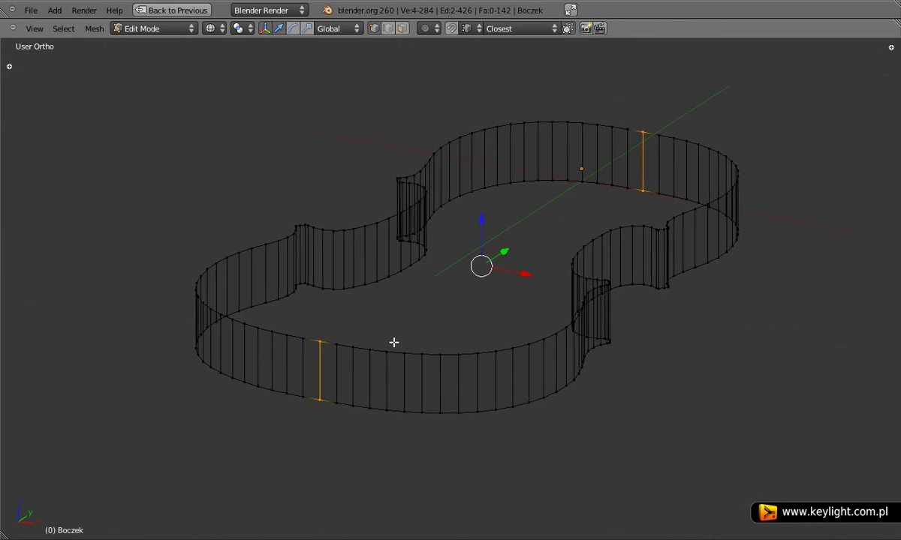
{"action": "key", "text": "ctrl+e"}
{"action": "left_click", "coordinate": [390, 341]}
Select the whole rib, unwrap its UVs and view them in the split layout
{"action": "key", "text": "a"}
{"action": "key", "text": "a"}
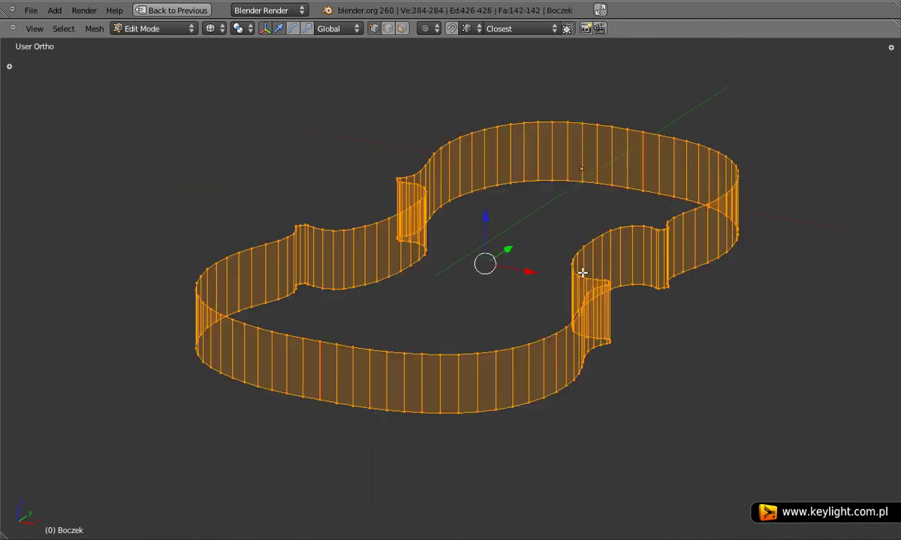
{"action": "key", "text": "u"}
{"action": "left_click", "coordinate": [582, 272]}
{"action": "key", "text": "ctrl+Up"}
{"action": "middle_click_drag", "start_coordinate": [361, 293], "coordinate": [225, 307]}
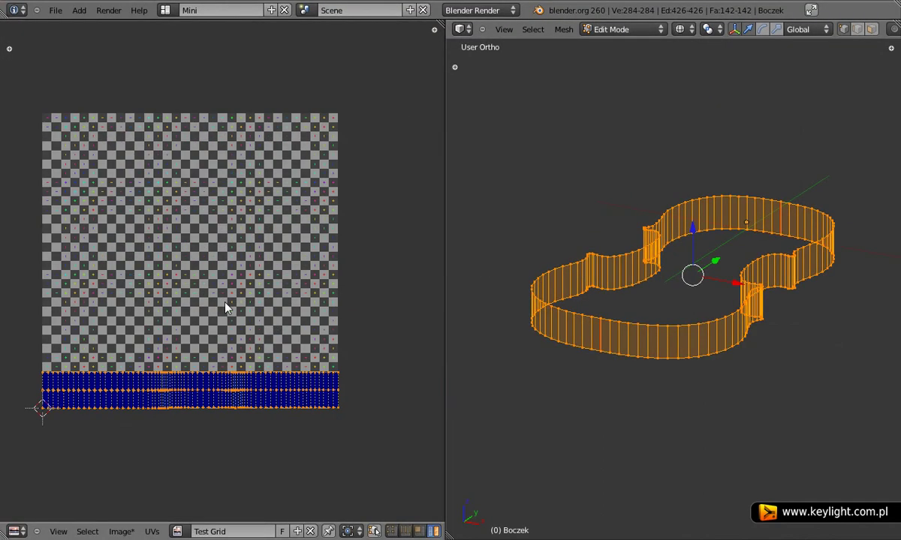
{"action": "key", "text": "ctrl+Up"}
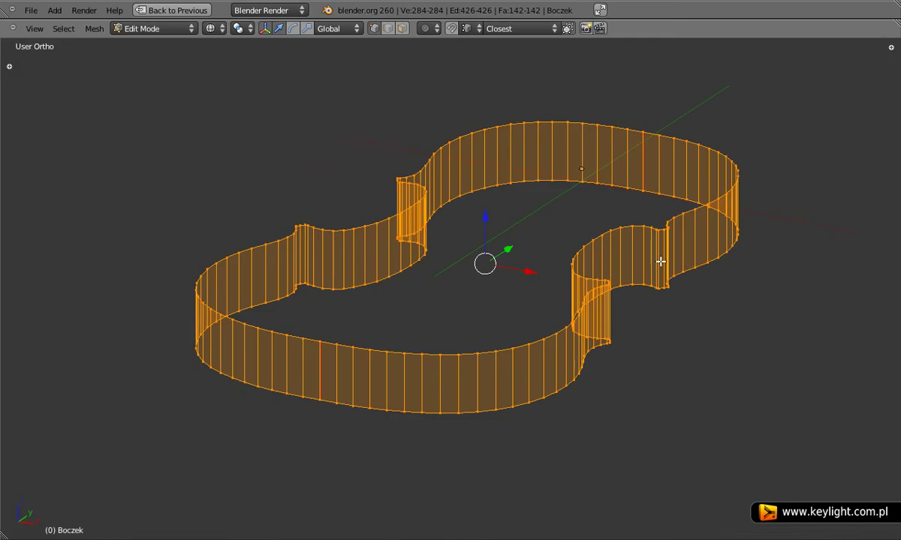
{"action": "key", "text": "ctrl+Up"}
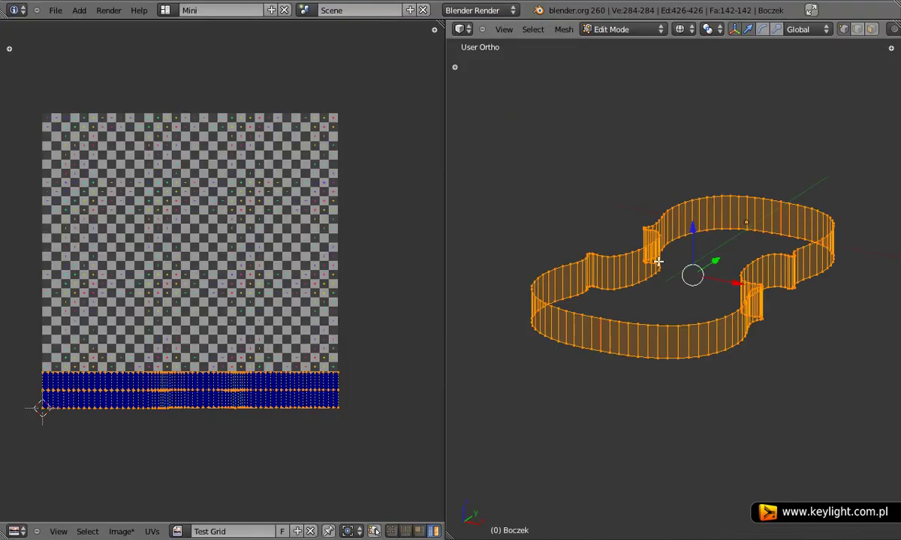
Switch the viewport to Solid shading, reselect the entire rib and centre the UV layout
{"action": "key", "text": "n"}
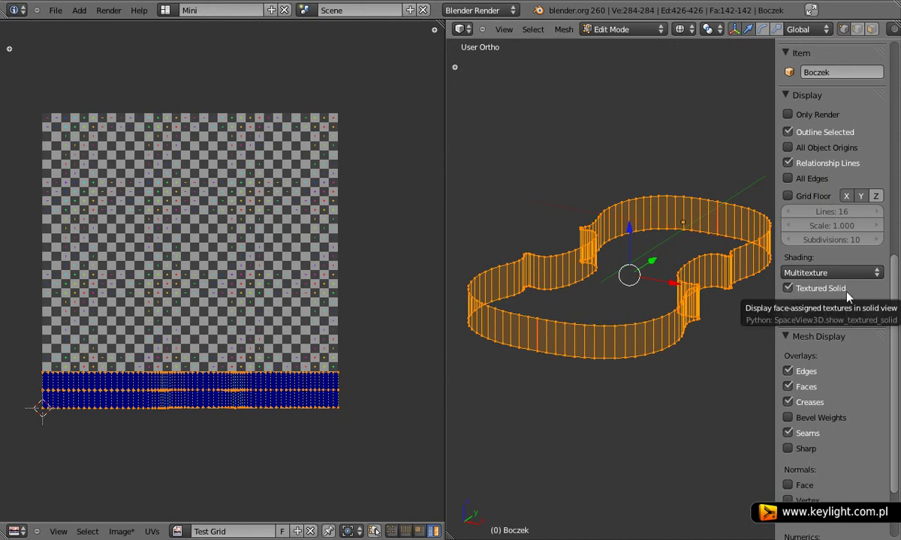
{"action": "left_click", "coordinate": [680, 29]}
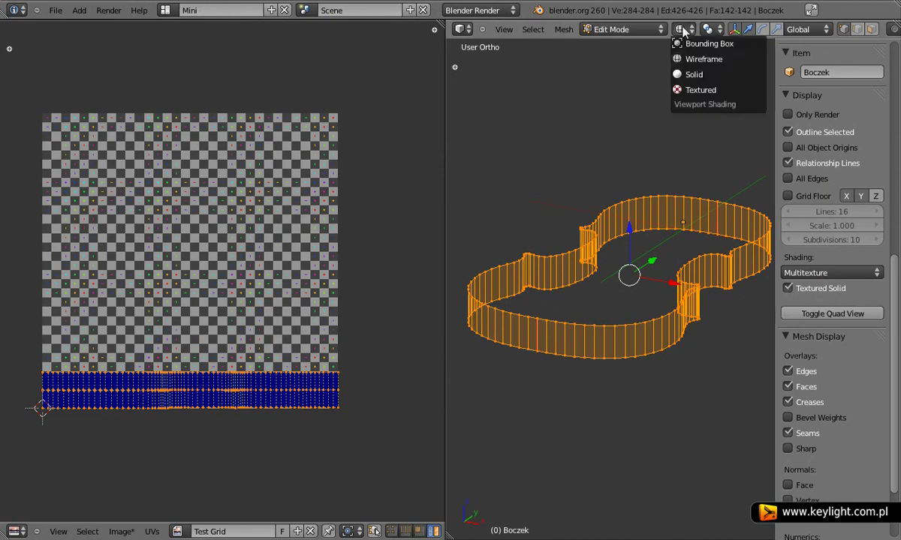
{"action": "left_click", "coordinate": [693, 75]}
{"action": "scroll", "coordinate": [680, 345], "scroll_direction": "up", "scroll_amount": 3}
{"action": "scroll", "coordinate": [678, 344], "scroll_direction": "up", "scroll_amount": 2}
{"action": "scroll", "coordinate": [678, 344], "scroll_direction": "down", "scroll_amount": 2}
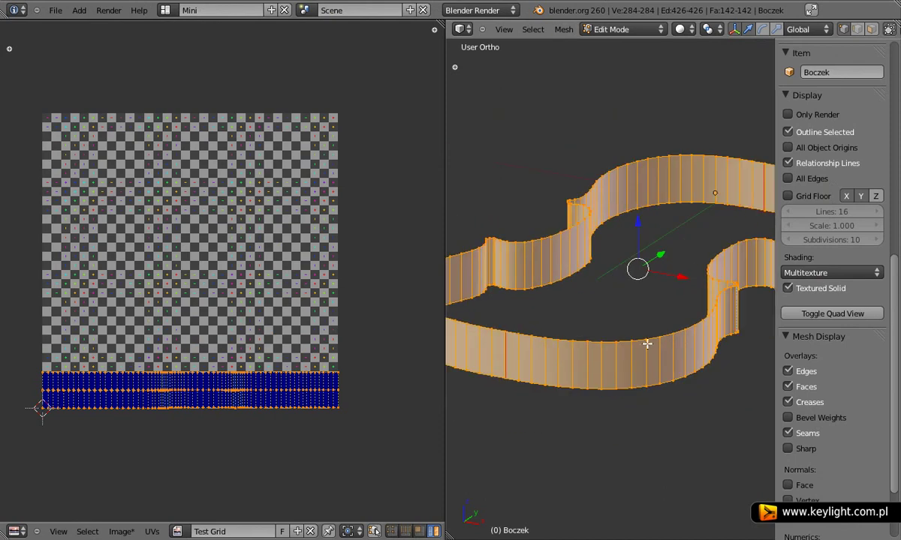
{"action": "key", "text": "a"}
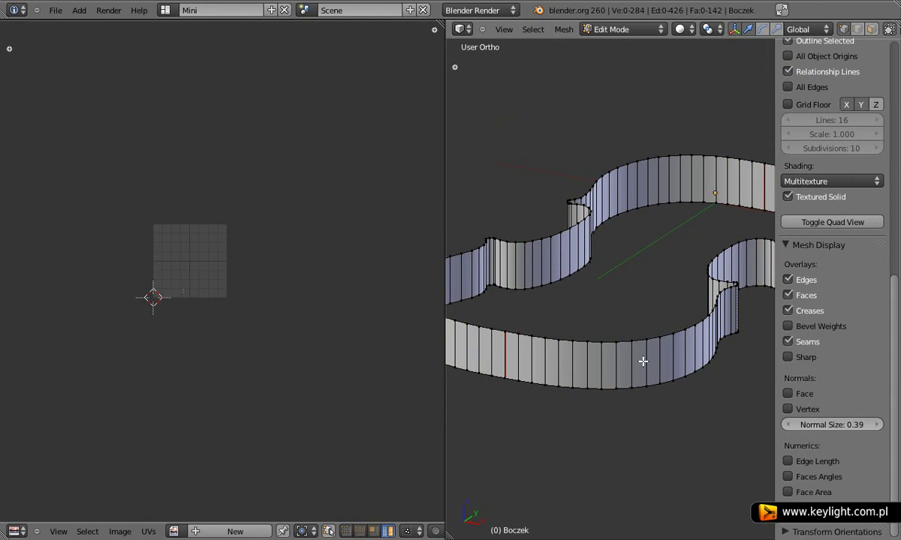
{"action": "key", "text": "a"}
{"action": "scroll", "coordinate": [147, 294], "scroll_direction": "up", "scroll_amount": 2}
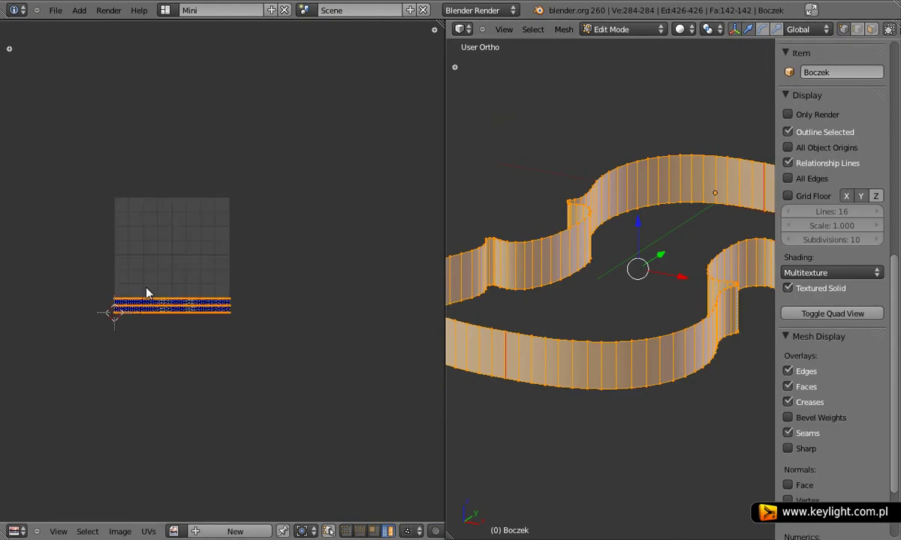
{"action": "scroll", "coordinate": [157, 298], "scroll_direction": "up", "scroll_amount": 4}
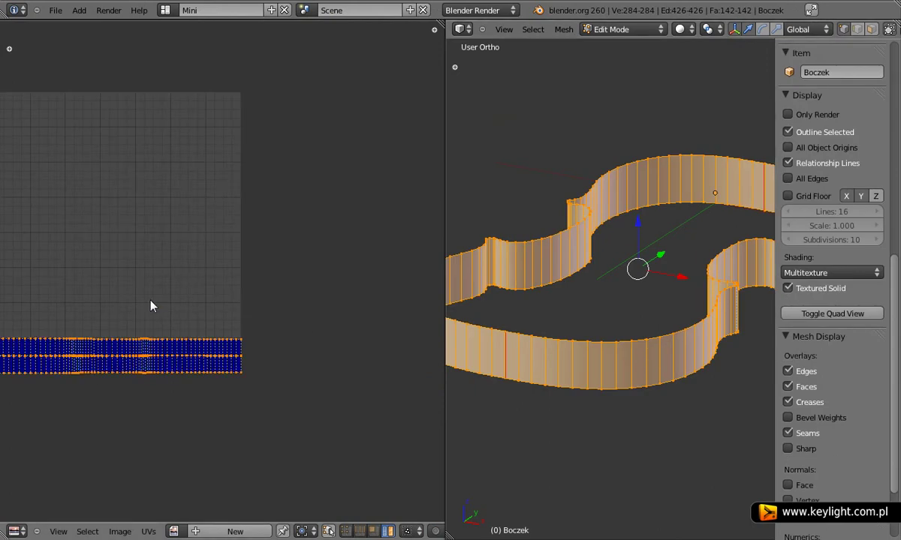
{"action": "mouse_move", "coordinate": [98, 325]}
{"action": "middle_mouse_down"}
{"action": "mouse_move", "coordinate": [198, 318]}
{"action": "mouse_move", "coordinate": [240, 327]}
{"action": "middle_mouse_up"}
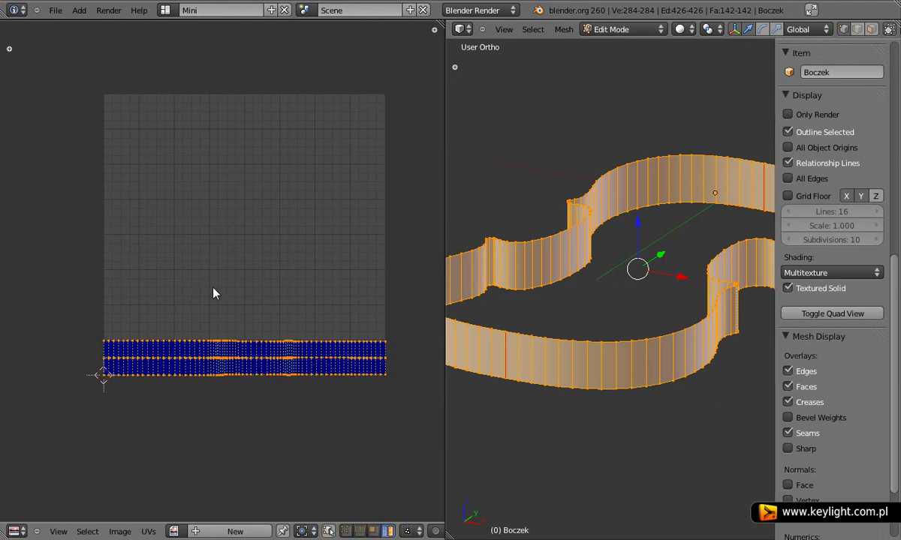
Assign the Test Grid image to the rib's UVs
{"action": "left_click", "coordinate": [173, 531]}
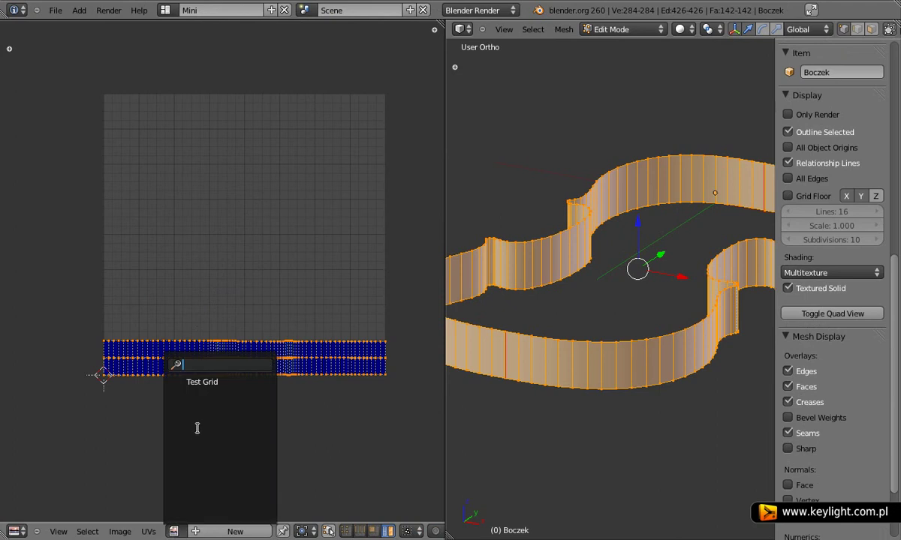
{"action": "left_click", "coordinate": [202, 383]}
{"action": "scroll", "coordinate": [225, 379], "scroll_direction": "down", "scroll_amount": 5}
{"action": "scroll", "coordinate": [248, 371], "scroll_direction": "down", "scroll_amount": 3}
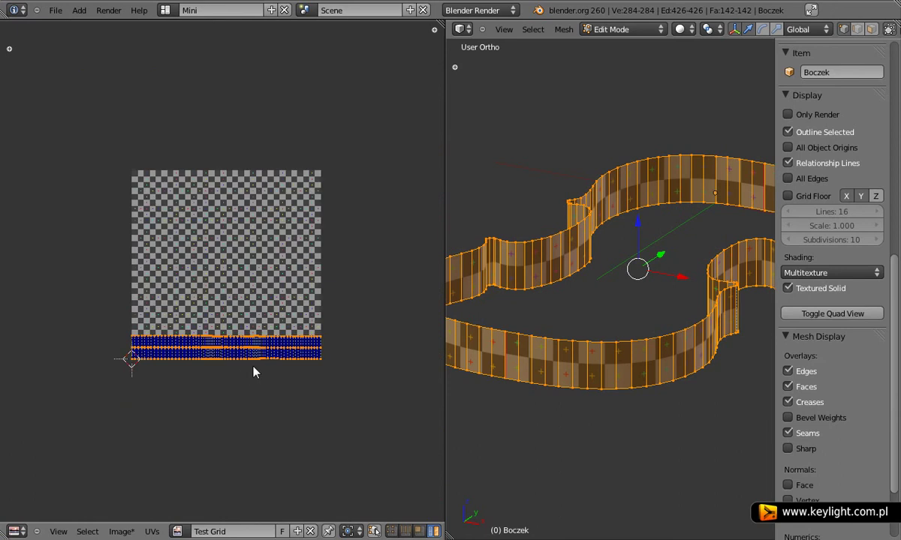
{"action": "scroll", "coordinate": [262, 370], "scroll_direction": "up", "scroll_amount": 1}
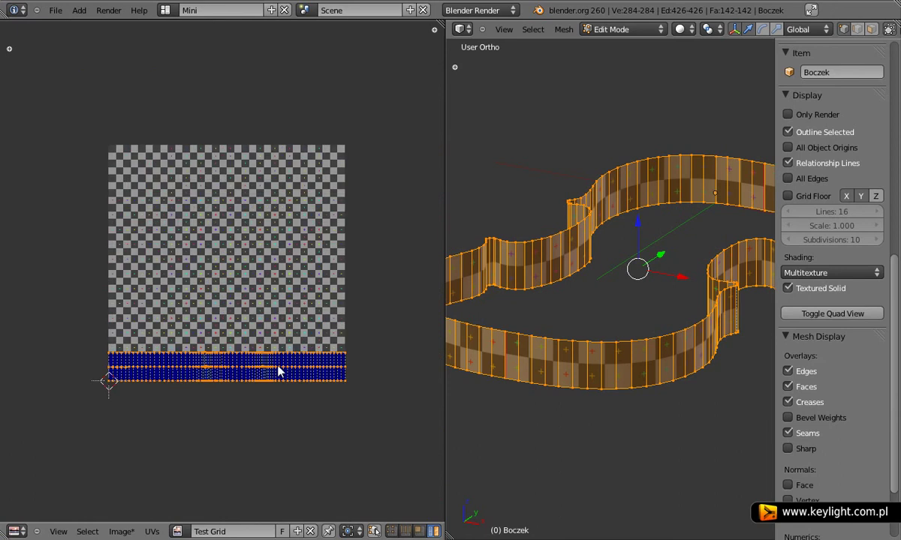
{"action": "scroll", "coordinate": [190, 381], "scroll_direction": "up", "scroll_amount": 3}
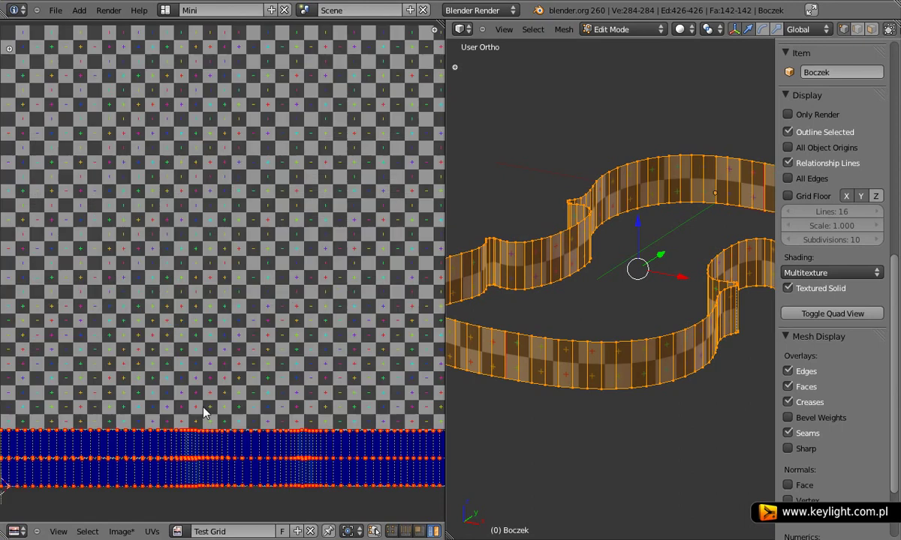
{"action": "scroll", "coordinate": [190, 381], "scroll_direction": "down", "scroll_amount": 1}
Move the UV strip vertically down to sit just below the Test Grid image
{"action": "key", "text": "ctrl+Up"}
{"action": "scroll", "coordinate": [408, 398], "scroll_direction": "up", "scroll_amount": 1}
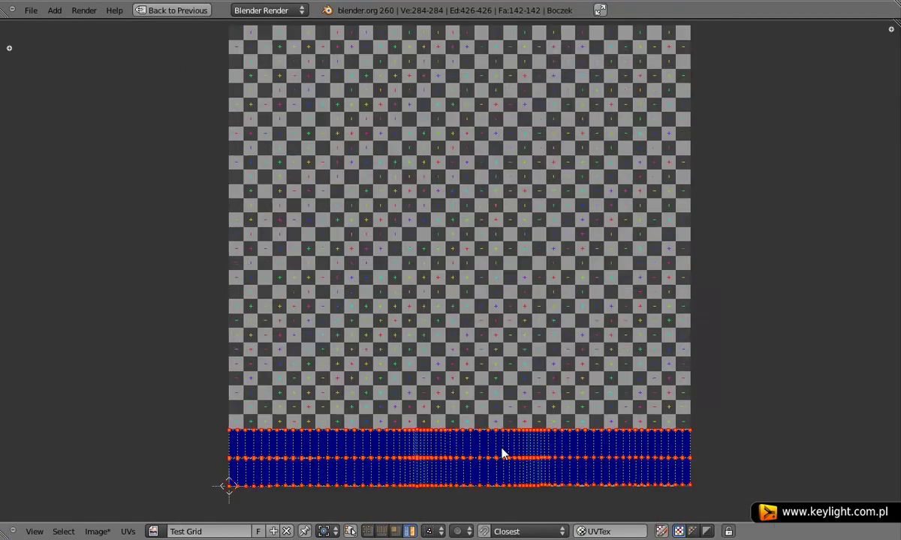
{"action": "mouse_move", "coordinate": [503, 455]}
{"action": "middle_mouse_down"}
{"action": "mouse_move", "coordinate": [509, 366]}
{"action": "mouse_move", "coordinate": [469, 323]}
{"action": "middle_mouse_up"}
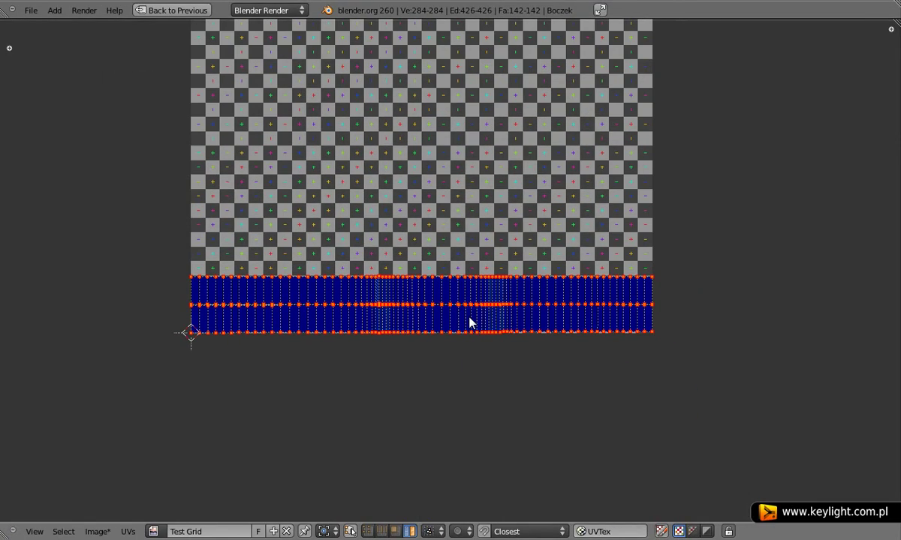
{"action": "key", "text": "g"}
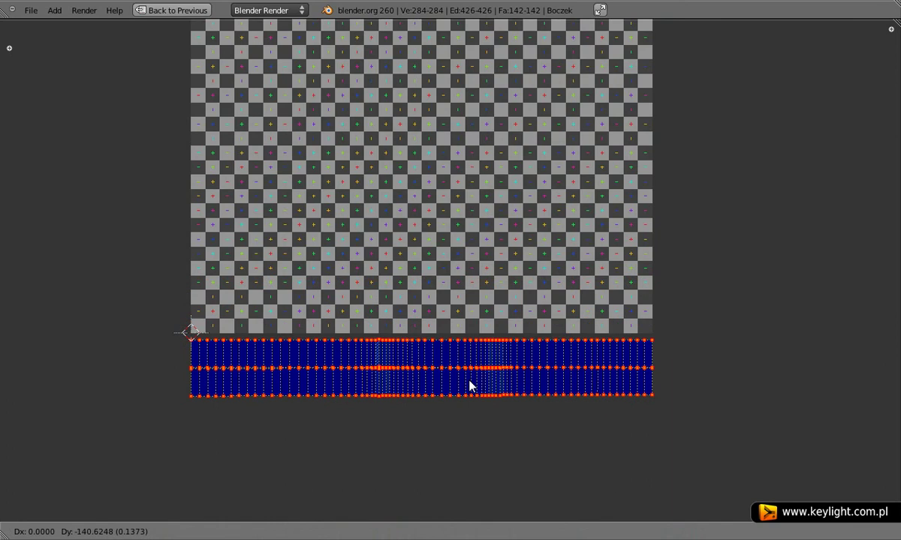
{"action": "key", "text": "y"}
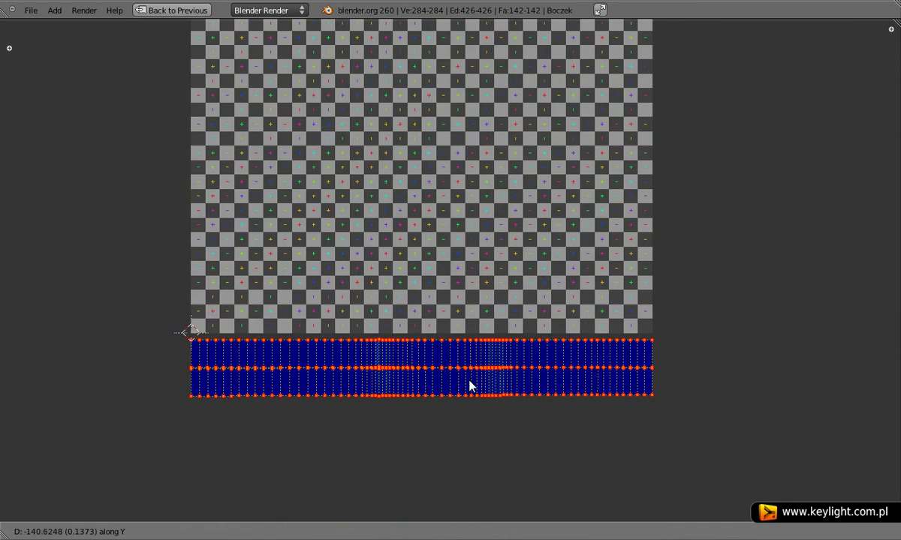
{"action": "left_click", "coordinate": [475, 425]}
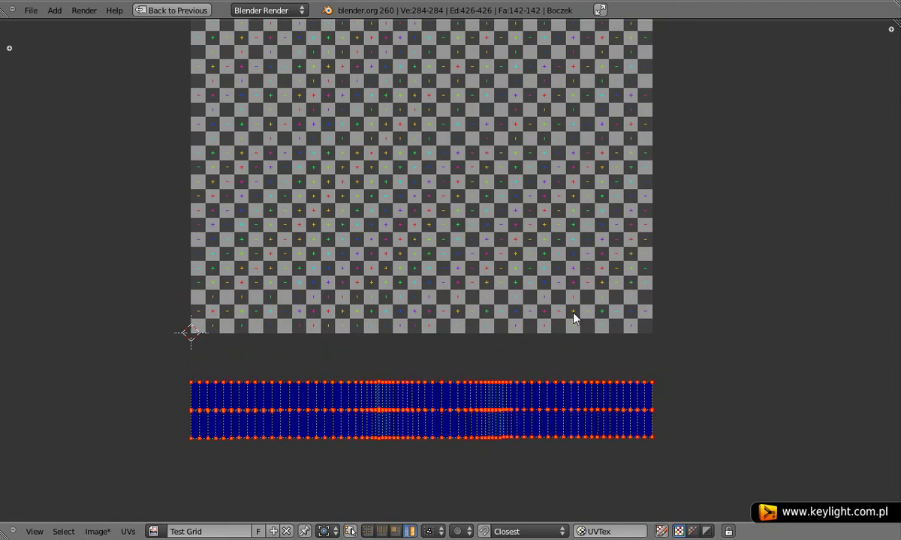
Save over Skrzypce_UV.blend and restore the split editor layout
{"action": "key", "text": "ctrl+s"}
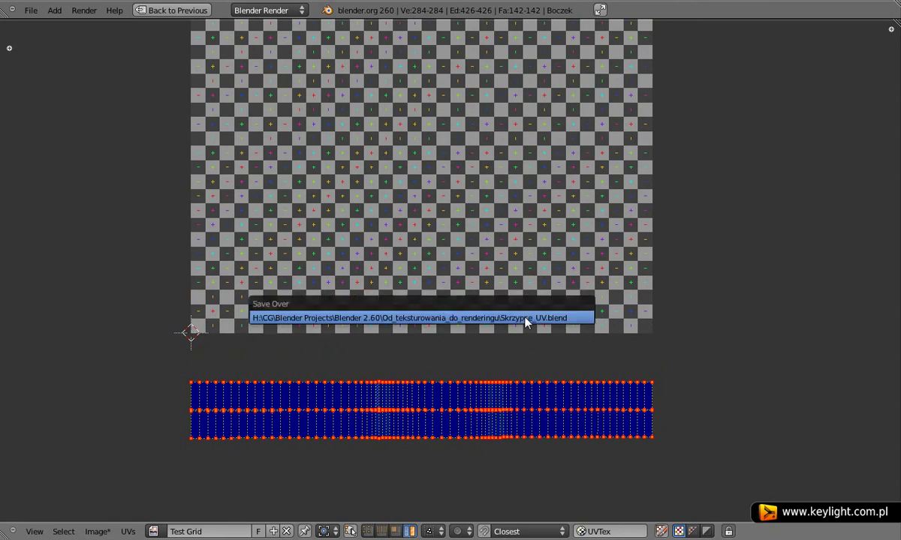
{"action": "left_click", "coordinate": [525, 318]}
{"action": "key", "text": "ctrl+Up"}
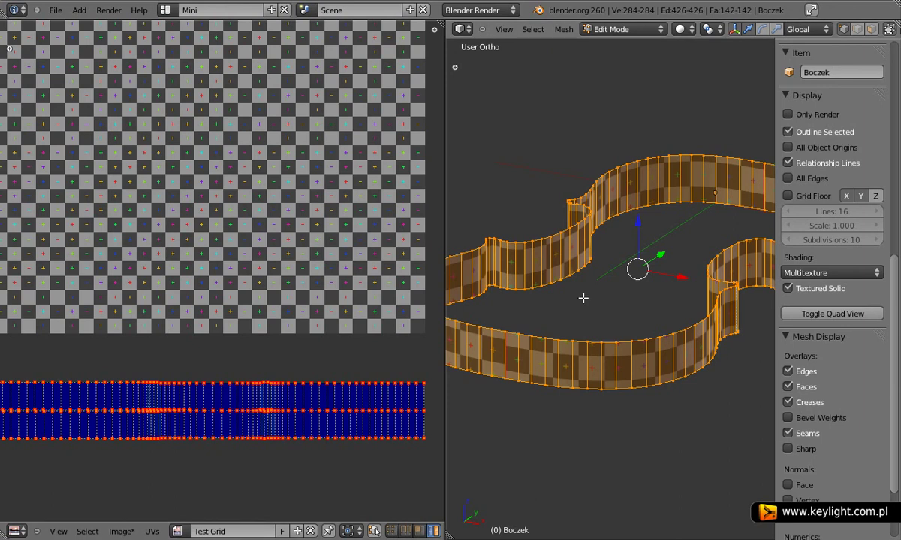
Maximize the 3D view, hide the side panel and return to Object Mode
{"action": "key", "text": "ctrl+Up"}
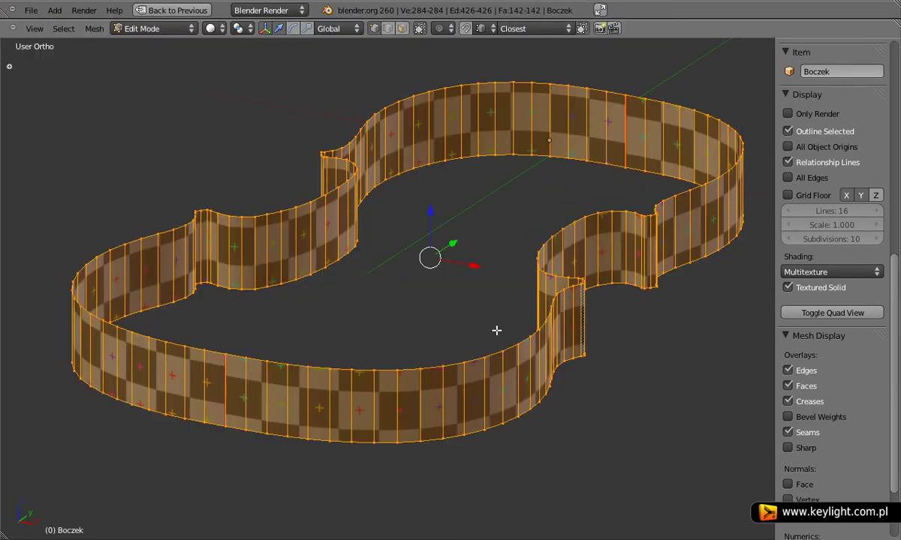
{"action": "scroll", "coordinate": [496, 331], "scroll_direction": "down", "scroll_amount": 2}
{"action": "scroll", "coordinate": [497, 331], "scroll_direction": "up", "scroll_amount": 1}
{"action": "key", "text": "n"}
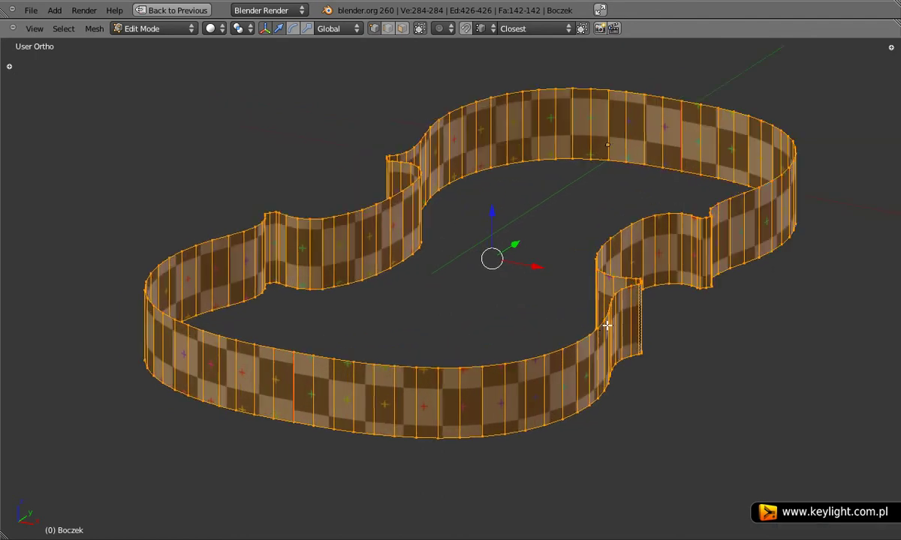
{"action": "key", "text": "Tab"}
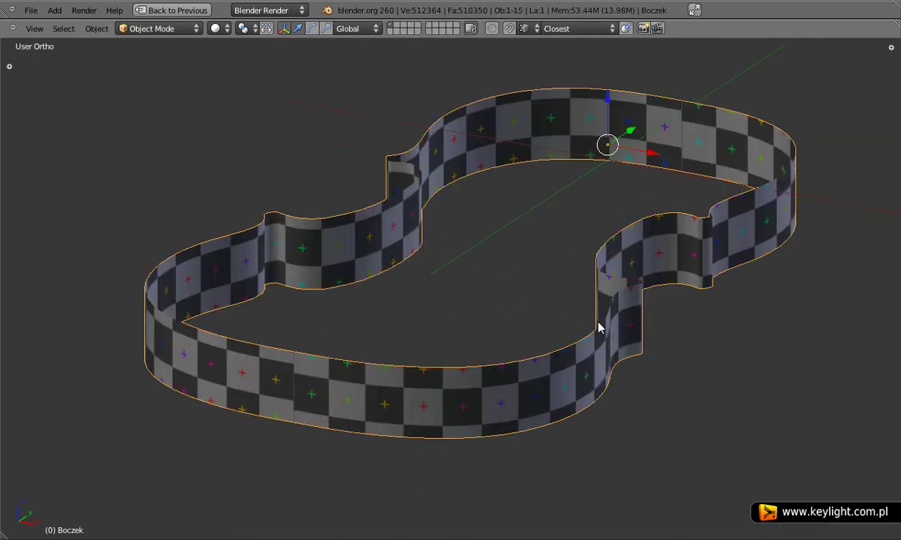
Unhide all parts, isolate the Plyta gorna top plate in local view and enter Edit Mode
{"action": "key", "text": "alt+h"}
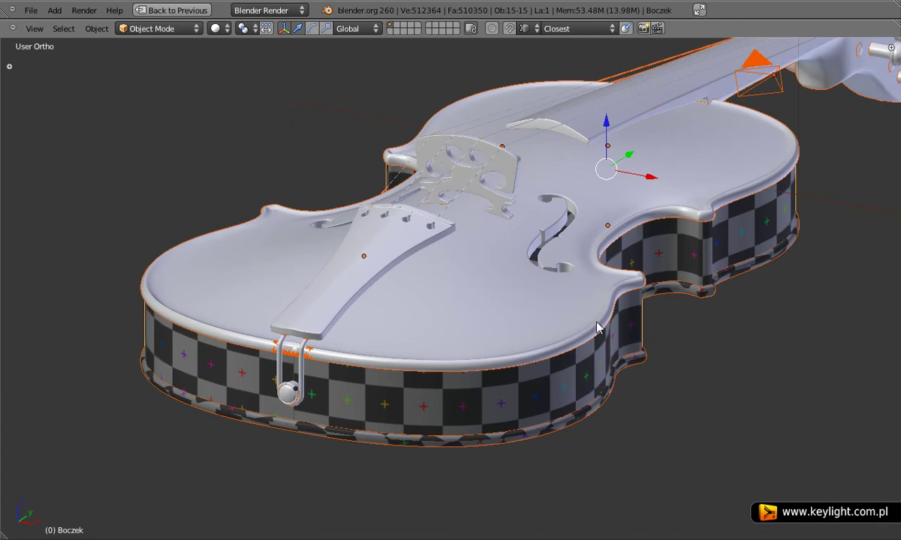
{"action": "right_click", "coordinate": [546, 332]}
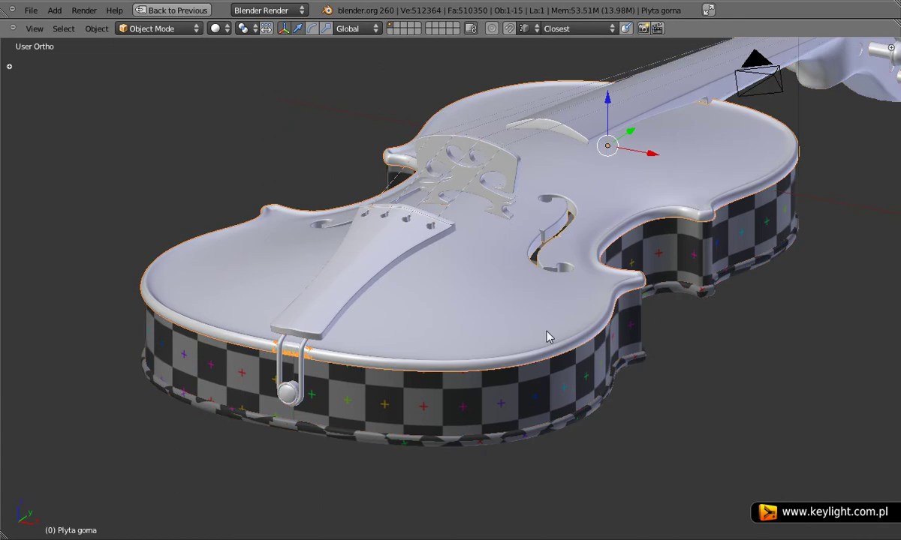
{"action": "key", "text": "KP_Divide"}
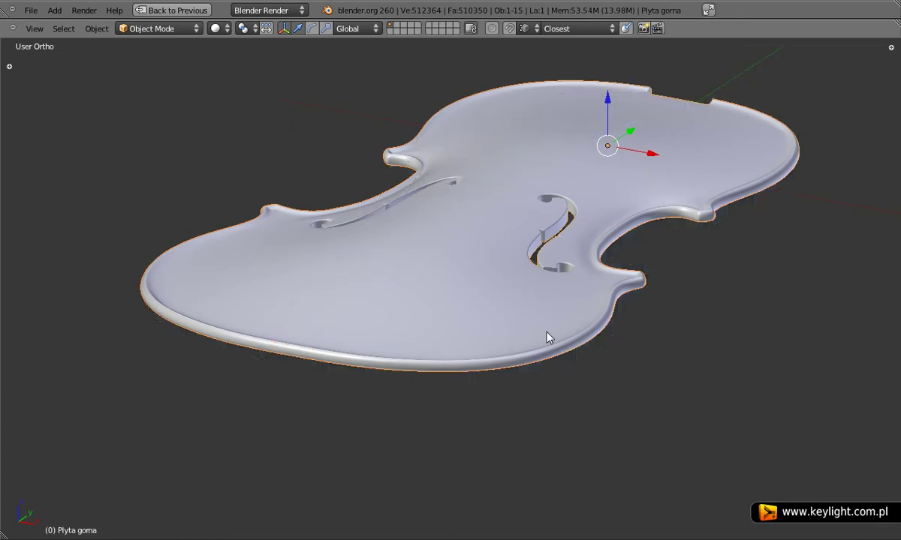
{"action": "key", "text": "Tab"}
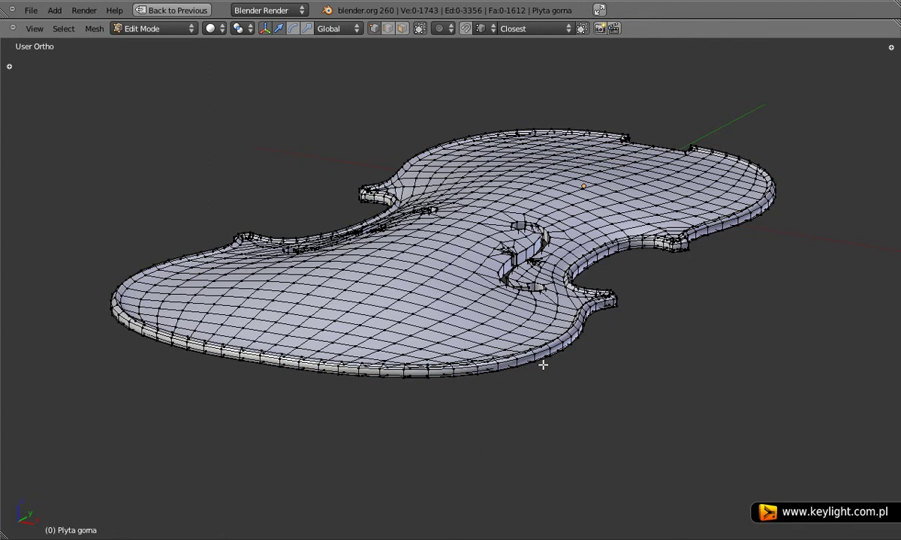
Select the edge loop along the top plate's bottom rim
{"action": "scroll", "coordinate": [543, 364], "scroll_direction": "up", "scroll_amount": 3}
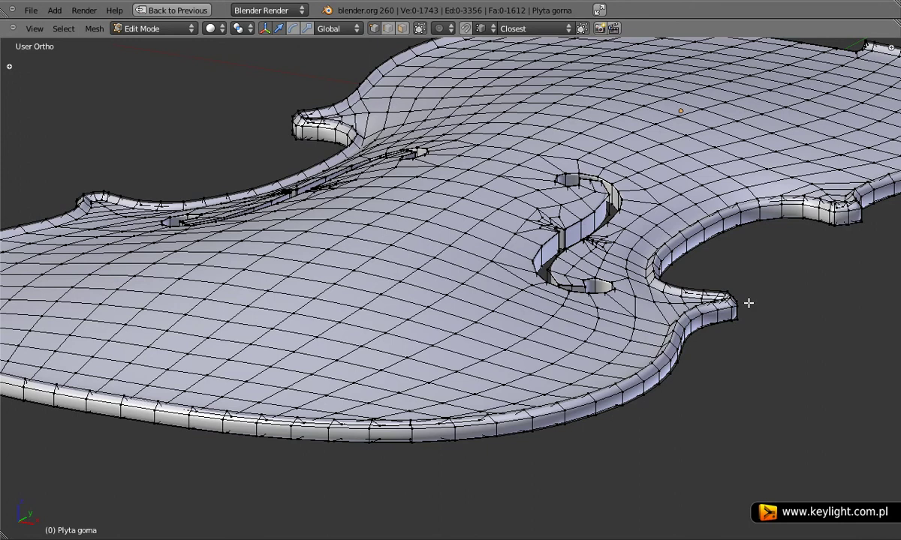
{"action": "middle_click_drag", "start_coordinate": [702, 284], "coordinate": [623, 369]}
{"action": "scroll", "coordinate": [727, 378], "scroll_direction": "up", "scroll_amount": 5}
{"action": "mouse_move", "coordinate": [728, 379]}
{"action": "middle_mouse_down"}
{"action": "mouse_move", "coordinate": [392, 377]}
{"action": "mouse_move", "coordinate": [619, 364]}
{"action": "middle_mouse_up"}
{"action": "scroll", "coordinate": [406, 377], "scroll_direction": "up", "scroll_amount": 2}
{"action": "right_click", "coordinate": [617, 312]}
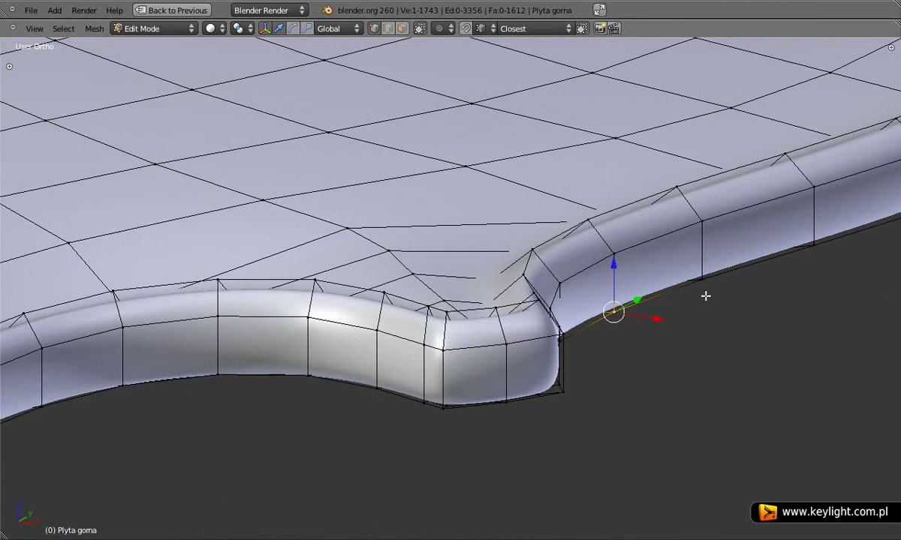
{"action": "right_click", "coordinate": [660, 264], "text": "alt"}
Add the edge notch's corner vertex to the rim loop selection
{"action": "mouse_move", "coordinate": [661, 264]}
{"action": "middle_mouse_down"}
{"action": "mouse_move", "coordinate": [645, 403]}
{"action": "mouse_move", "coordinate": [635, 315]}
{"action": "mouse_move", "coordinate": [397, 295]}
{"action": "middle_mouse_up"}
{"action": "scroll", "coordinate": [645, 403], "scroll_direction": "down", "scroll_amount": 4}
{"action": "scroll", "coordinate": [396, 296], "scroll_direction": "up", "scroll_amount": 3}
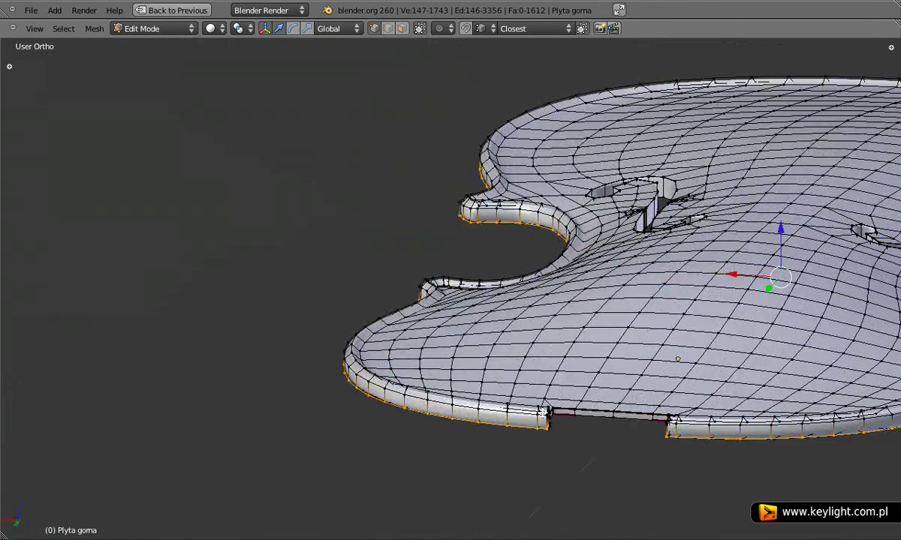
{"action": "mouse_move", "coordinate": [508, 386]}
{"action": "middle_mouse_down"}
{"action": "mouse_move", "coordinate": [610, 360]}
{"action": "mouse_move", "coordinate": [593, 300]}
{"action": "mouse_move", "coordinate": [571, 376]}
{"action": "middle_mouse_up"}
{"action": "scroll", "coordinate": [516, 383], "scroll_direction": "up", "scroll_amount": 2}
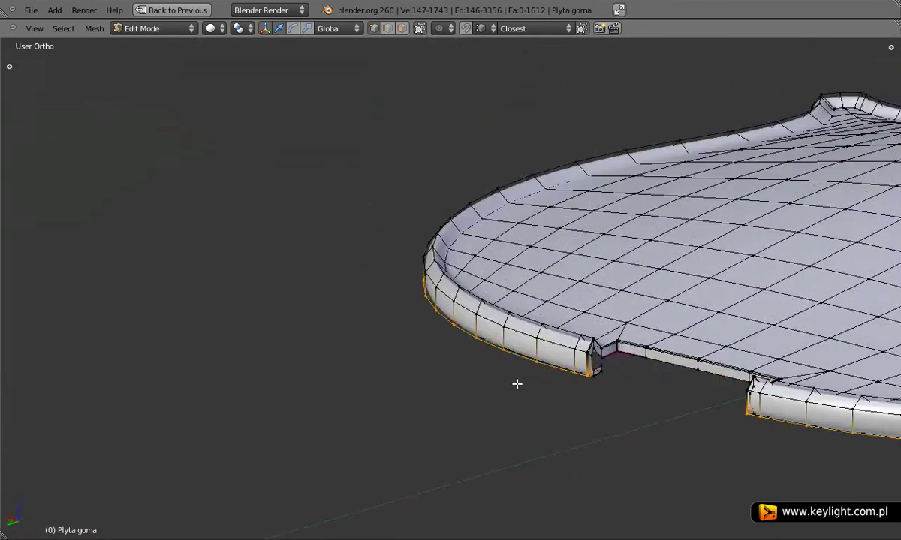
{"action": "scroll", "coordinate": [720, 421], "scroll_direction": "up", "scroll_amount": 1}
{"action": "scroll", "coordinate": [432, 427], "scroll_direction": "up", "scroll_amount": 1}
{"action": "scroll", "coordinate": [489, 456], "scroll_direction": "up", "scroll_amount": 1}
{"action": "scroll", "coordinate": [541, 361], "scroll_direction": "up", "scroll_amount": 2}
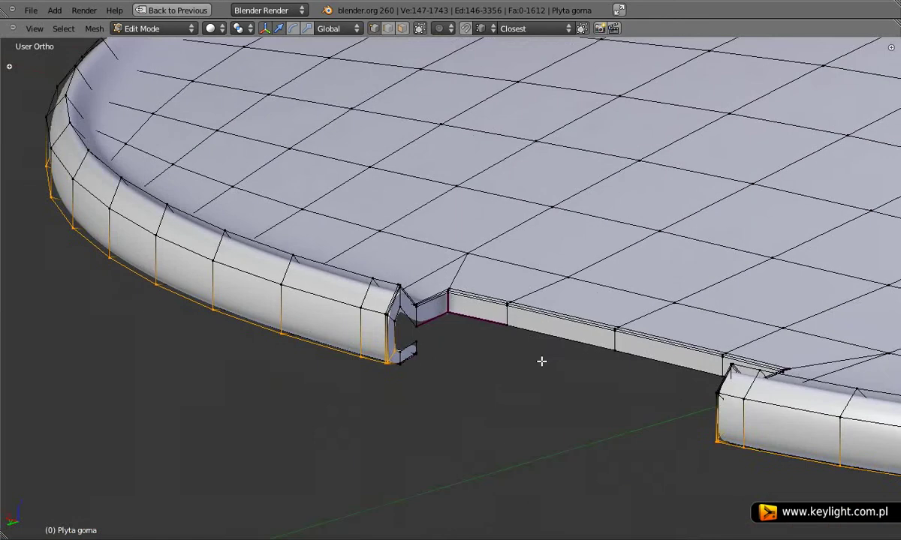
{"action": "scroll", "coordinate": [334, 378], "scroll_direction": "up", "scroll_amount": 5}
{"action": "scroll", "coordinate": [352, 379], "scroll_direction": "down", "scroll_amount": 6}
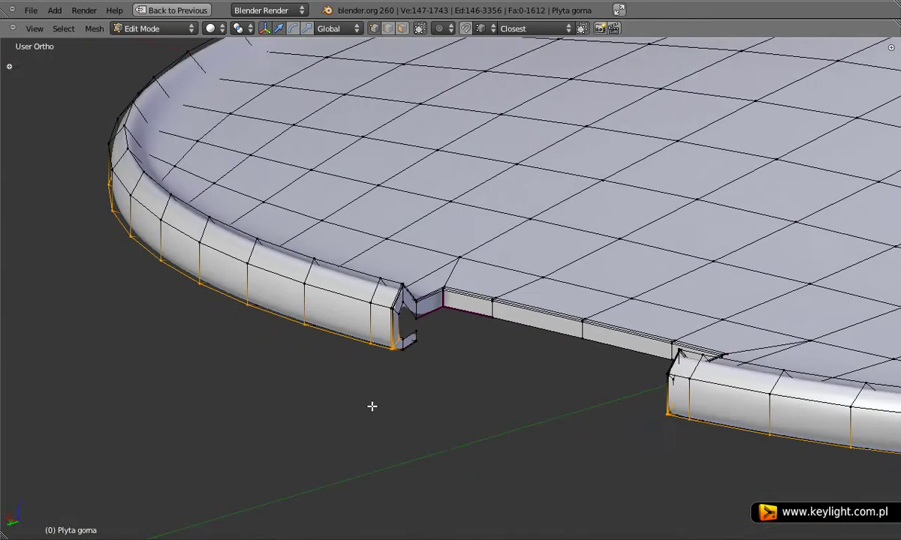
{"action": "scroll", "coordinate": [372, 406], "scroll_direction": "down", "scroll_amount": 2}
{"action": "mouse_move", "coordinate": [372, 406]}
{"action": "middle_mouse_down"}
{"action": "mouse_move", "coordinate": [563, 322]}
{"action": "mouse_move", "coordinate": [659, 345]}
{"action": "mouse_move", "coordinate": [469, 324]}
{"action": "mouse_move", "coordinate": [491, 361]}
{"action": "mouse_move", "coordinate": [506, 361]}
{"action": "middle_mouse_up"}
{"action": "scroll", "coordinate": [469, 324], "scroll_direction": "up", "scroll_amount": 2}
{"action": "scroll", "coordinate": [491, 362], "scroll_direction": "down", "scroll_amount": 2}
{"action": "scroll", "coordinate": [587, 418], "scroll_direction": "up", "scroll_amount": 3}
{"action": "scroll", "coordinate": [472, 303], "scroll_direction": "up", "scroll_amount": 2}
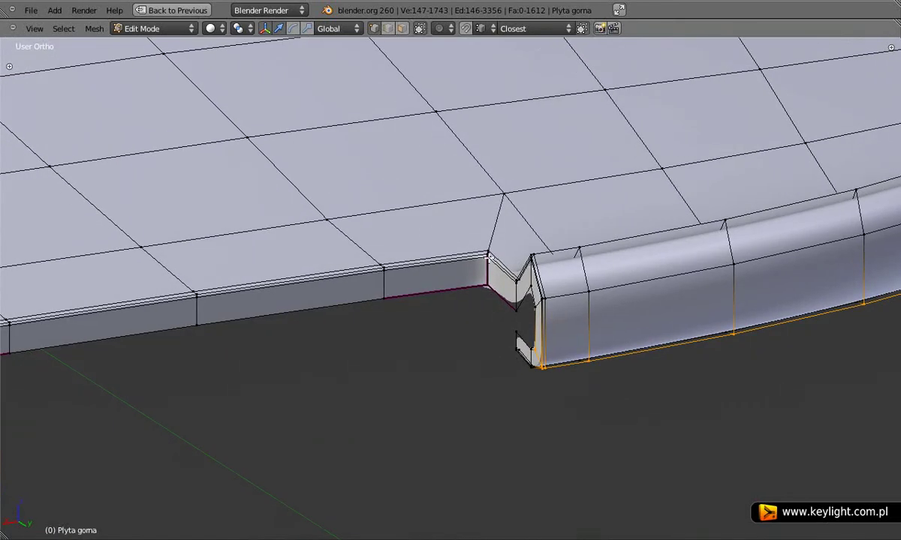
{"action": "right_click", "coordinate": [488, 257], "text": "shift"}
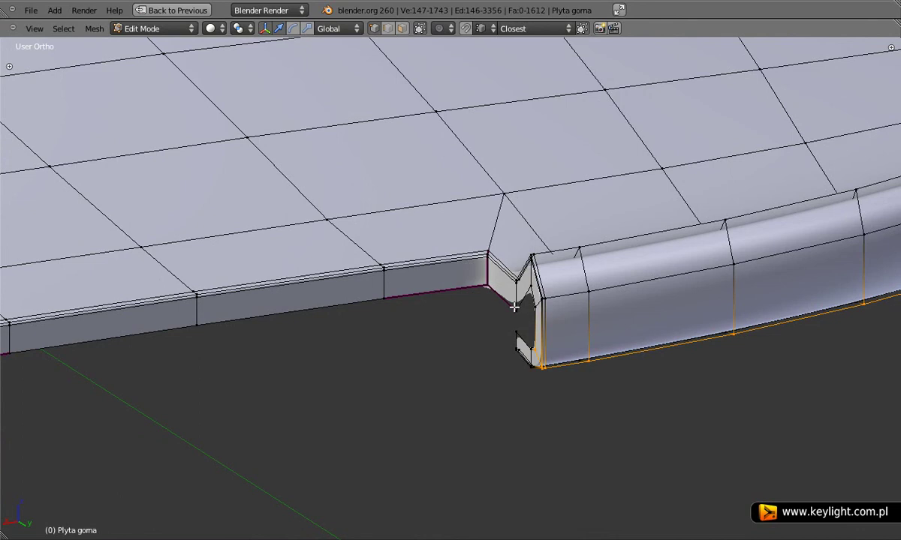
Toggle the crease display off and back on, then mark the selected bottom edge loop as a seam
{"action": "key", "text": "n"}
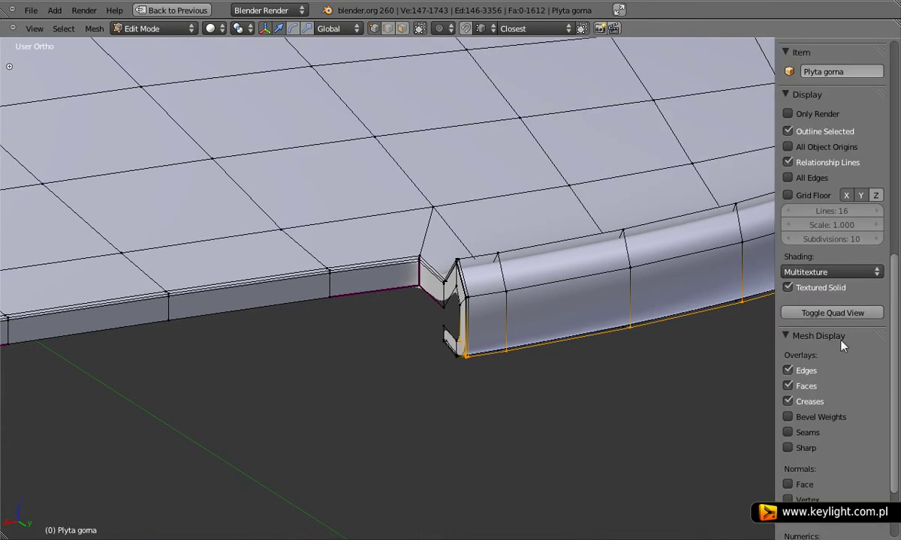
{"action": "left_click", "coordinate": [818, 404]}
{"action": "left_click", "coordinate": [817, 402]}
{"action": "key", "text": "n"}
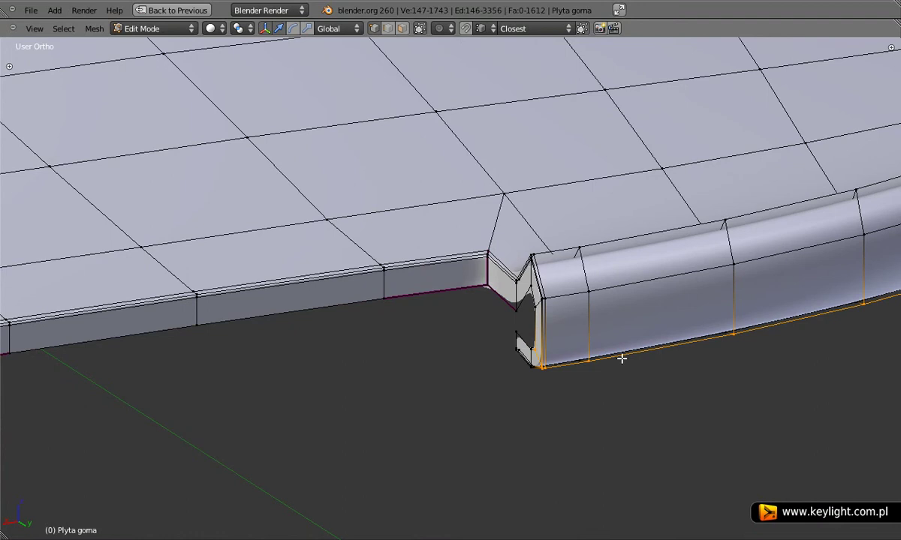
{"action": "key", "text": "ctrl+e"}
{"action": "left_click", "coordinate": [622, 358]}
Select the whole plate and unwrap its UVs
{"action": "key", "text": "a"}
{"action": "key", "text": "a"}
{"action": "key", "text": "u"}
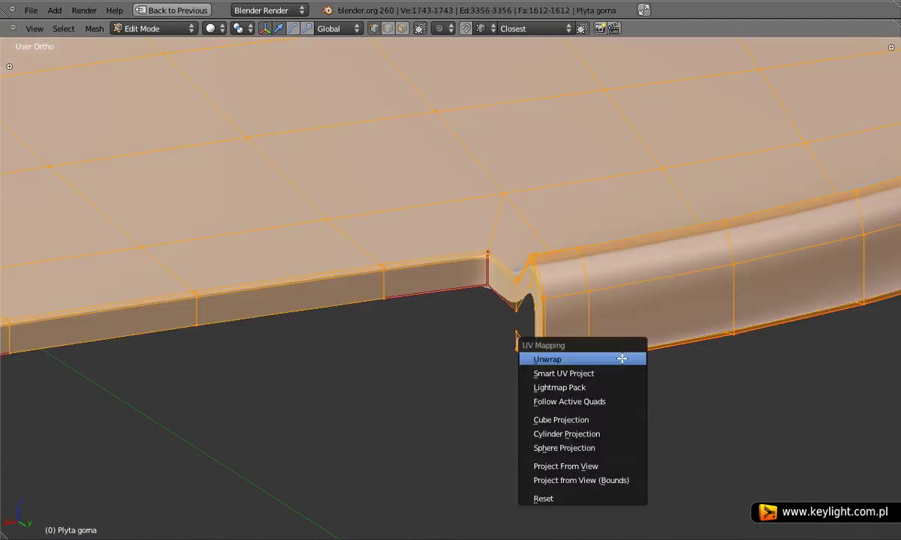
{"action": "left_click", "coordinate": [621, 359]}
In the UV Editing layout, frame the UV islands and assign the Test Grid image
{"action": "key", "text": "ctrl+Right"}
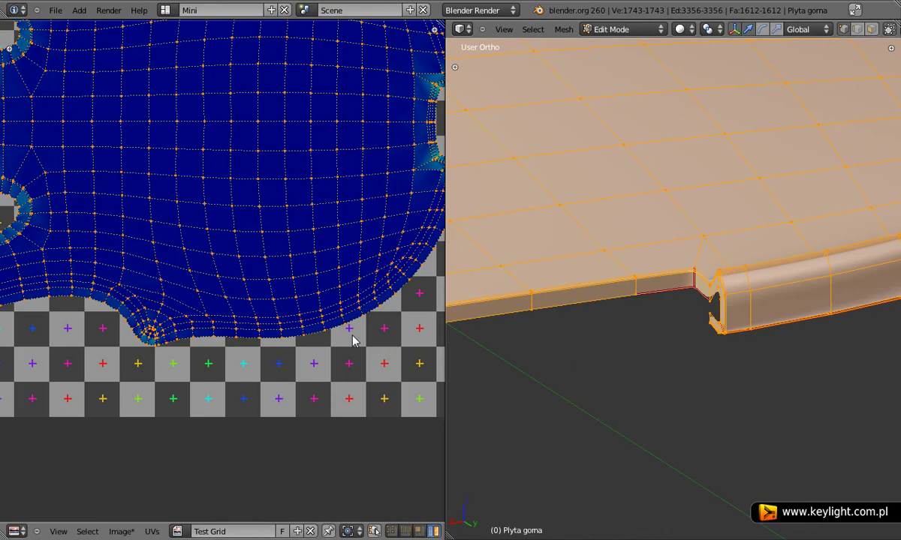
{"action": "scroll", "coordinate": [216, 291], "scroll_direction": "down", "scroll_amount": 2}
{"action": "middle_click_drag", "start_coordinate": [217, 291], "coordinate": [266, 359]}
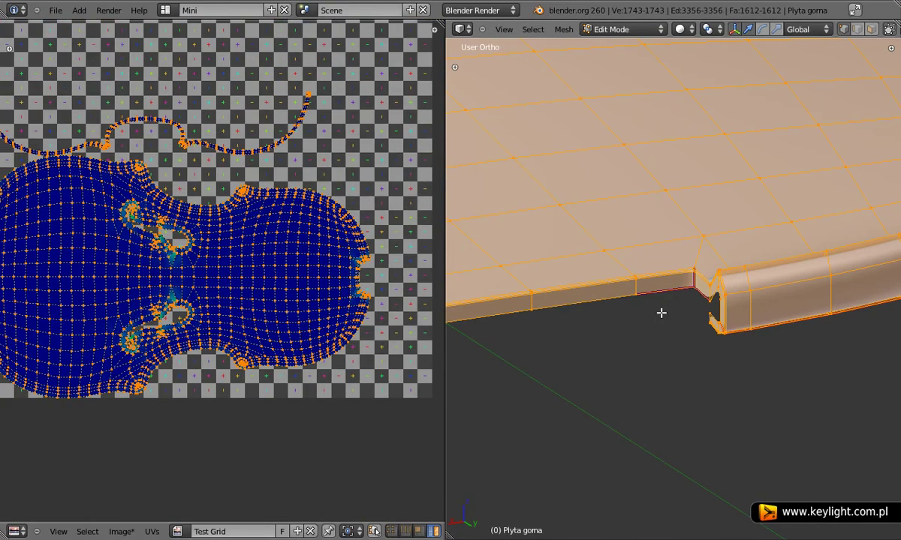
{"action": "key", "text": "Home"}
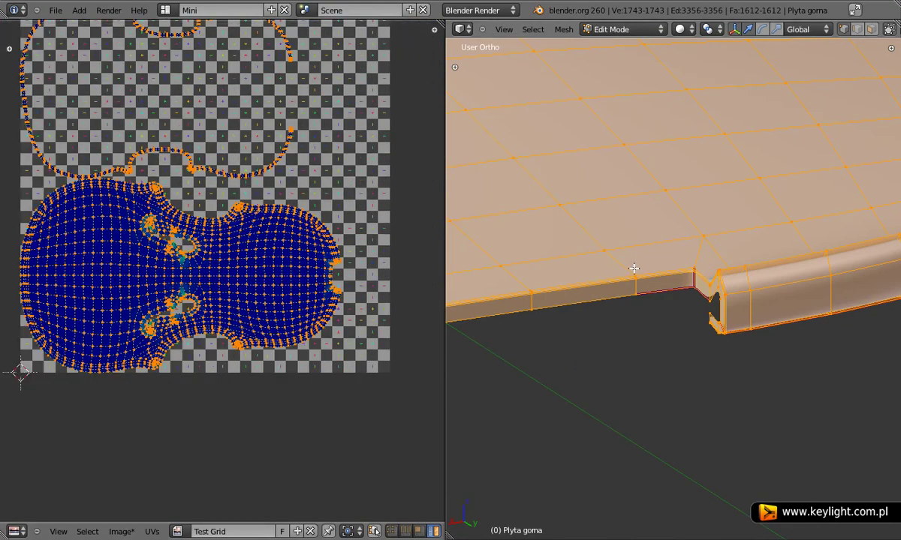
{"action": "key", "text": "a"}
{"action": "key", "text": "a"}
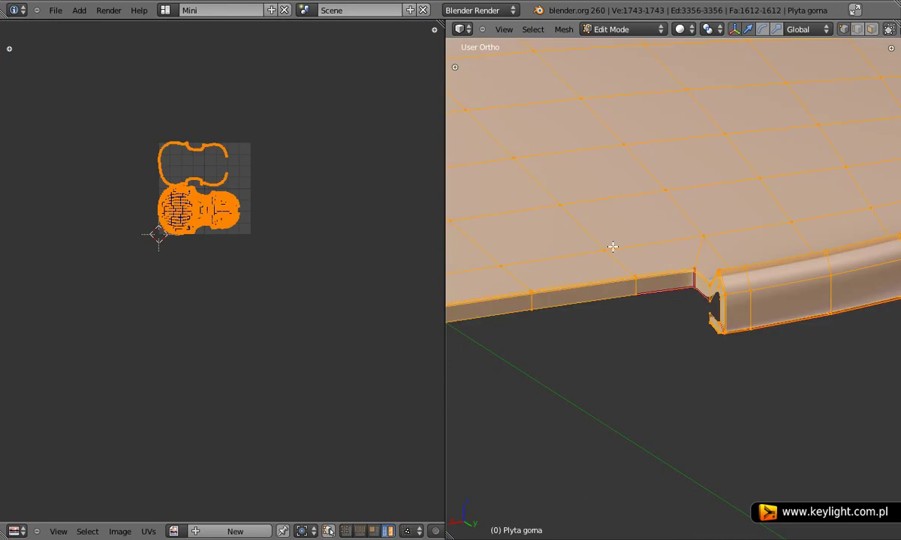
{"action": "scroll", "coordinate": [194, 178], "scroll_direction": "up", "scroll_amount": 4}
{"action": "mouse_move", "coordinate": [192, 158]}
{"action": "middle_mouse_down"}
{"action": "mouse_move", "coordinate": [239, 299]}
{"action": "mouse_move", "coordinate": [280, 331]}
{"action": "middle_mouse_up"}
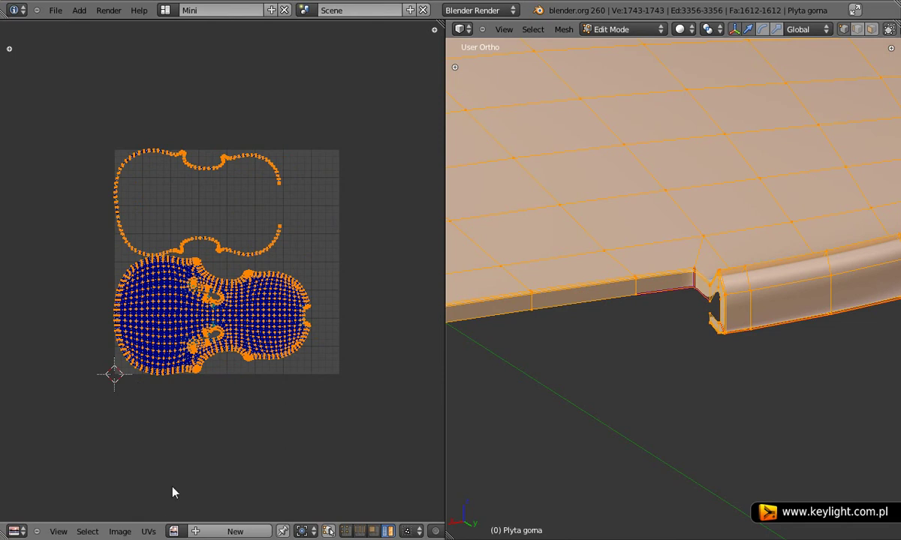
{"action": "left_click", "coordinate": [173, 530]}
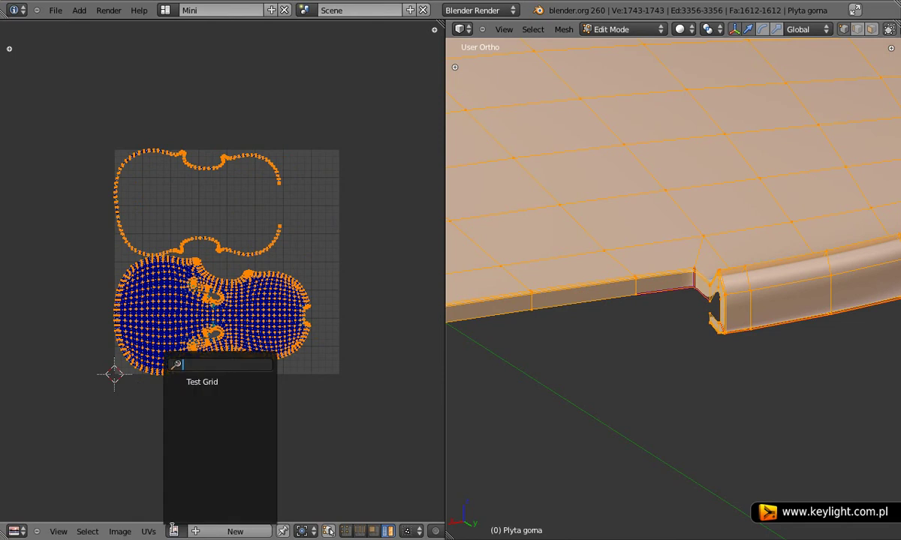
{"action": "left_click", "coordinate": [221, 382]}
Reselect the whole mesh so all UV islands show and shift the layout lower
{"action": "scroll", "coordinate": [664, 258], "scroll_direction": "down", "scroll_amount": 4}
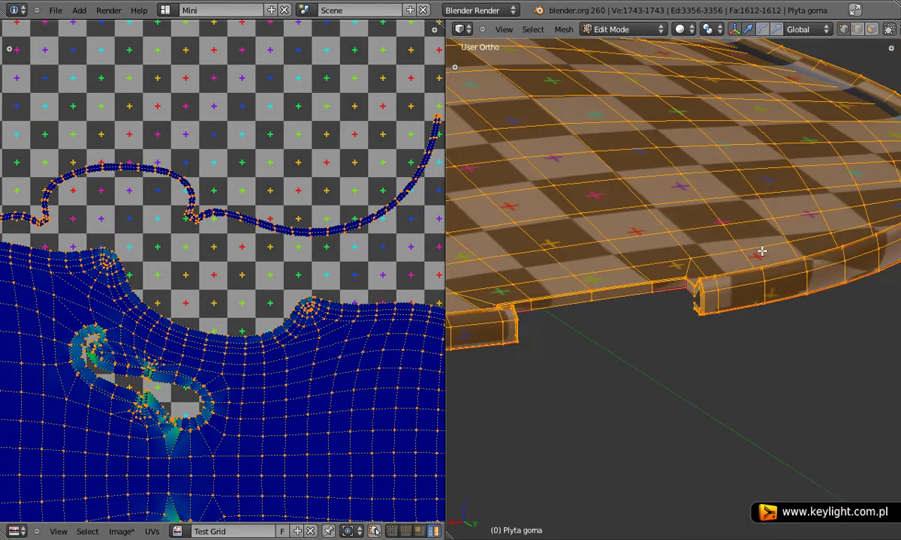
{"action": "key", "text": "a"}
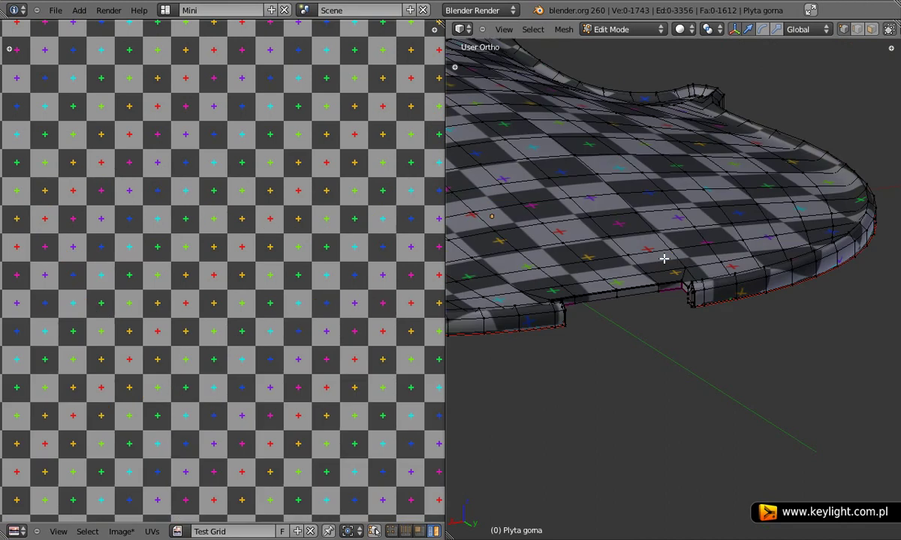
{"action": "key", "text": "a"}
{"action": "scroll", "coordinate": [310, 287], "scroll_direction": "down", "scroll_amount": 3}
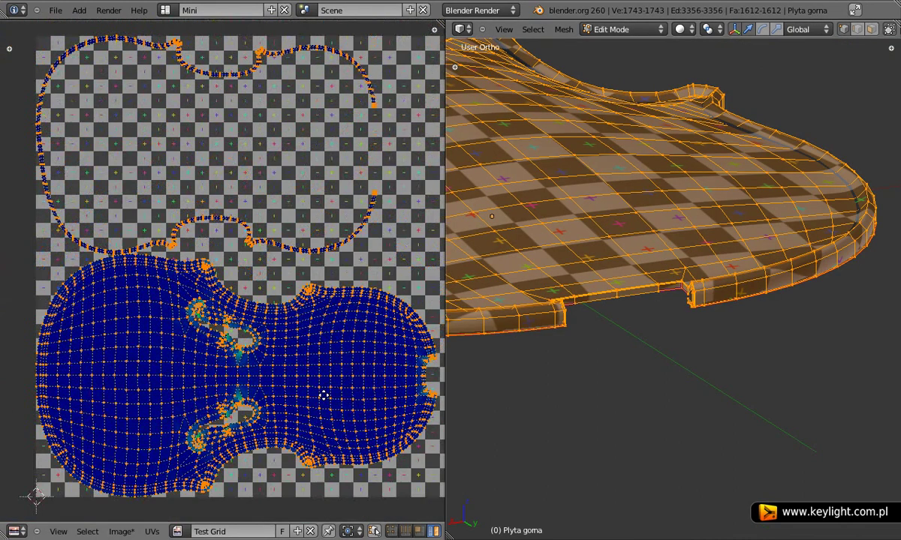
{"action": "mouse_move", "coordinate": [324, 396]}
{"action": "middle_mouse_down"}
{"action": "mouse_move", "coordinate": [319, 450]}
{"action": "mouse_move", "coordinate": [301, 373]}
{"action": "mouse_move", "coordinate": [313, 267]}
{"action": "mouse_move", "coordinate": [305, 458]}
{"action": "mouse_move", "coordinate": [306, 378]}
{"action": "middle_mouse_up"}
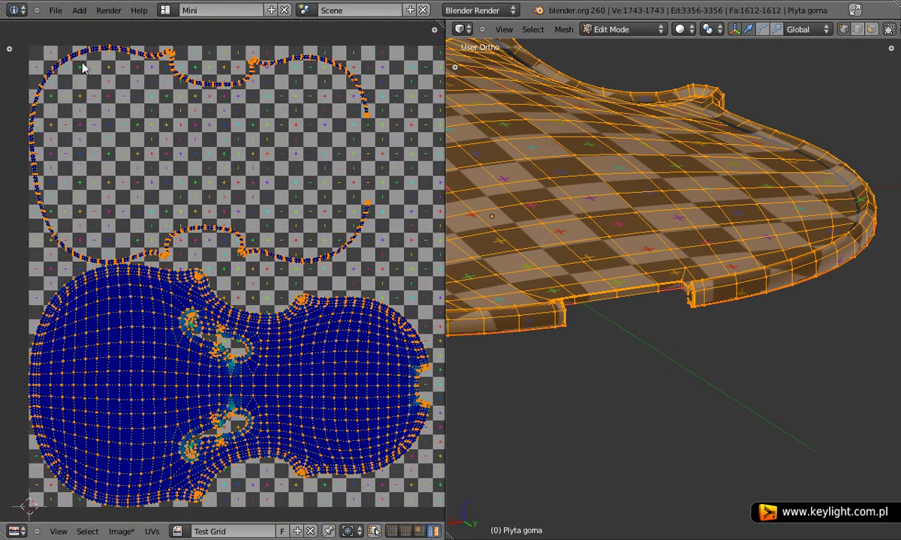
Inspect the upper UV island in a maximized UV editor, then maximize the 3D view
{"action": "key", "text": "ctrl+Up"}
{"action": "scroll", "coordinate": [460, 190], "scroll_direction": "up", "scroll_amount": 3}
{"action": "middle_click_drag", "start_coordinate": [460, 210], "coordinate": [475, 355]}
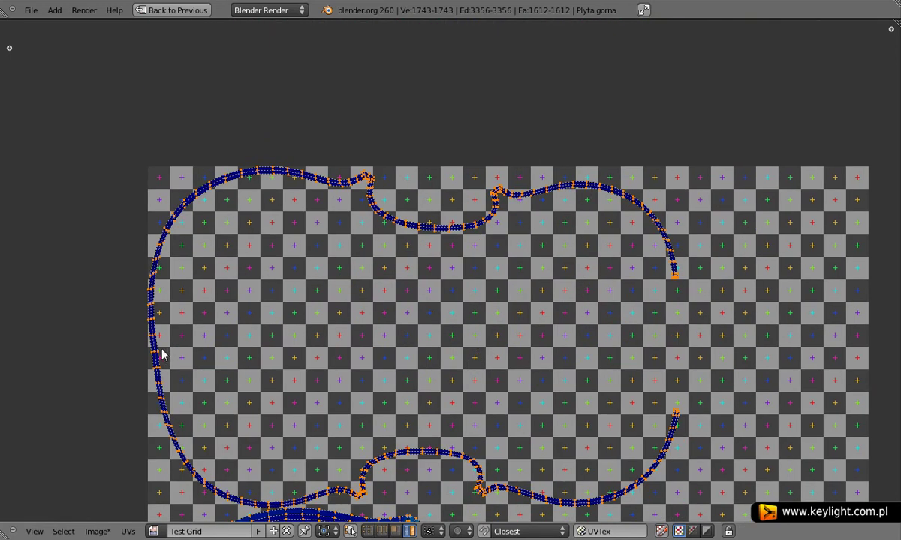
{"action": "key", "text": "ctrl+Up"}
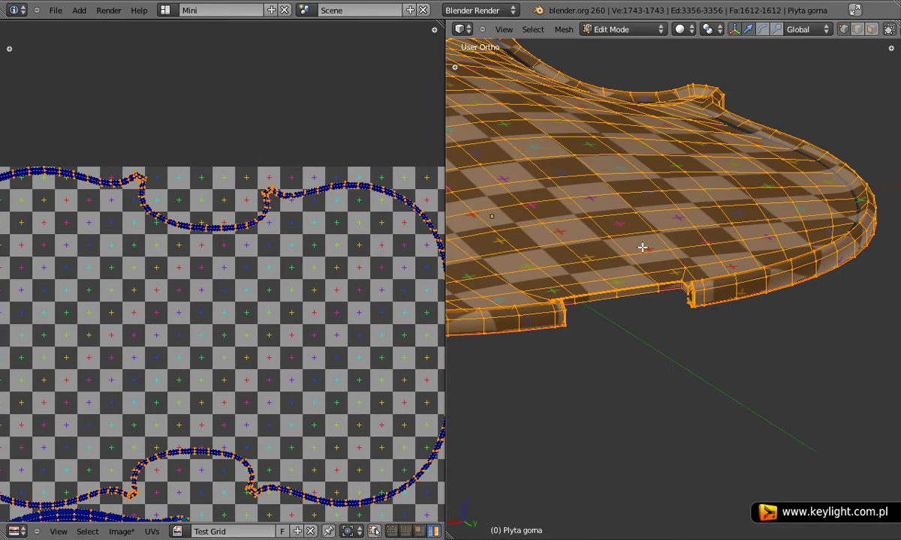
{"action": "key", "text": "ctrl+Up"}
{"action": "scroll", "coordinate": [641, 247], "scroll_direction": "down", "scroll_amount": 3}
{"action": "scroll", "coordinate": [613, 306], "scroll_direction": "down", "scroll_amount": 3}
Zoom in on the plate's lower rim and clear the selection
{"action": "middle_click_drag", "start_coordinate": [613, 306], "coordinate": [502, 299]}
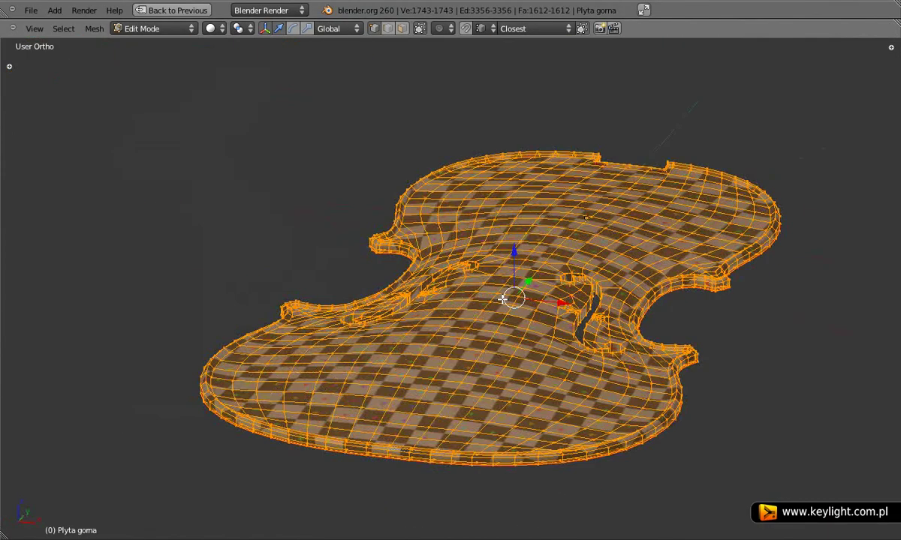
{"action": "scroll", "coordinate": [502, 298], "scroll_direction": "up", "scroll_amount": 1}
{"action": "middle_click_drag", "start_coordinate": [509, 440], "coordinate": [529, 344]}
{"action": "scroll", "coordinate": [432, 408], "scroll_direction": "up", "scroll_amount": 4}
{"action": "scroll", "coordinate": [452, 431], "scroll_direction": "up", "scroll_amount": 1}
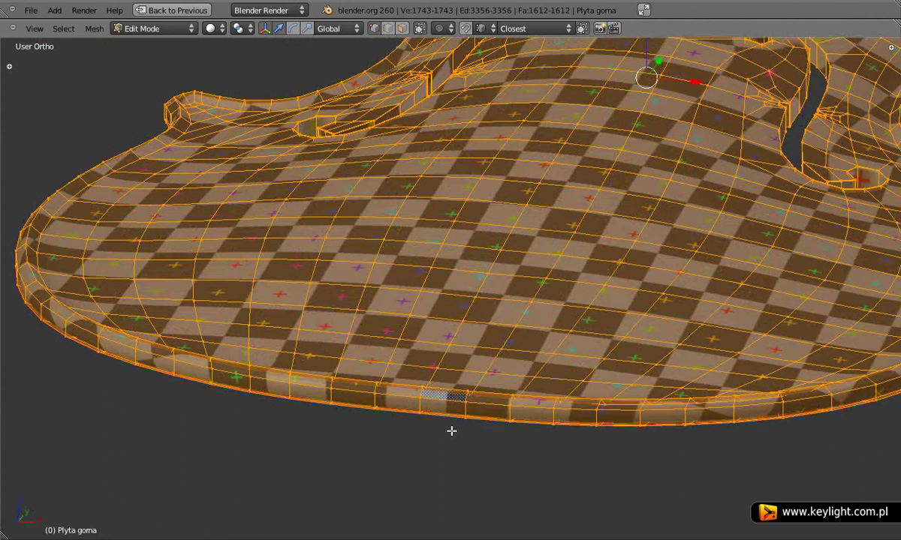
{"action": "scroll", "coordinate": [444, 396], "scroll_direction": "up", "scroll_amount": 1}
{"action": "scroll", "coordinate": [445, 391], "scroll_direction": "up", "scroll_amount": 2}
{"action": "scroll", "coordinate": [432, 397], "scroll_direction": "up", "scroll_amount": 1}
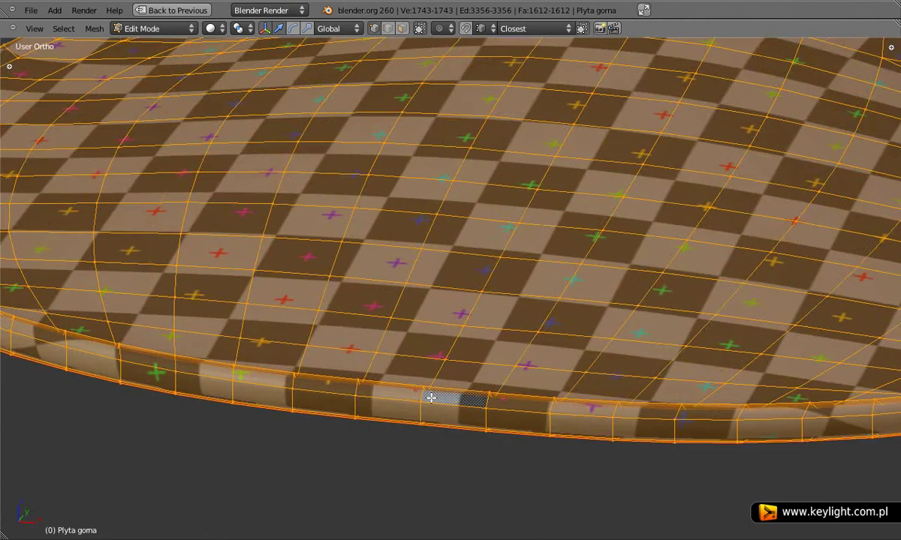
{"action": "key", "text": "a"}
{"action": "scroll", "coordinate": [435, 420], "scroll_direction": "up", "scroll_amount": 1}
{"action": "scroll", "coordinate": [449, 409], "scroll_direction": "up", "scroll_amount": 1}
{"action": "scroll", "coordinate": [413, 424], "scroll_direction": "up", "scroll_amount": 2}
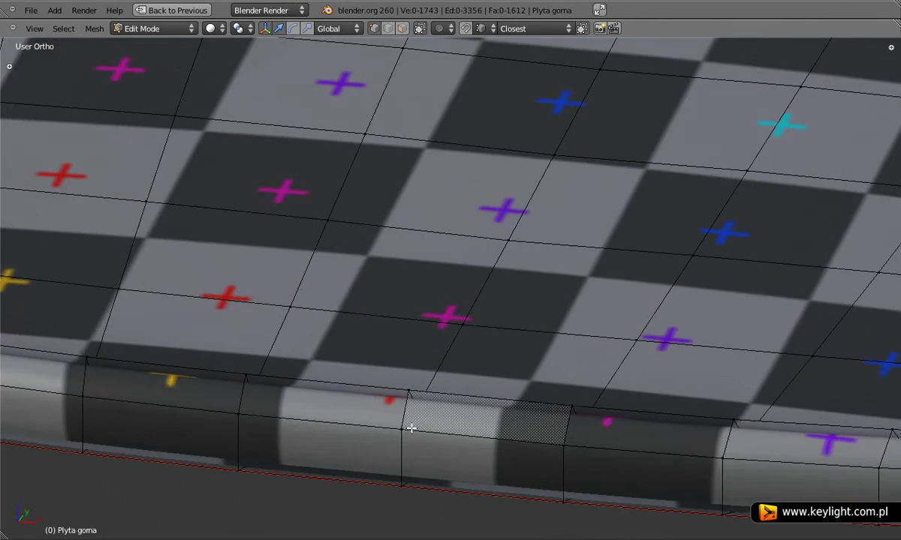
Select a three-vertex path across the lower rim and mark it as a seam
{"action": "right_click", "coordinate": [401, 478]}
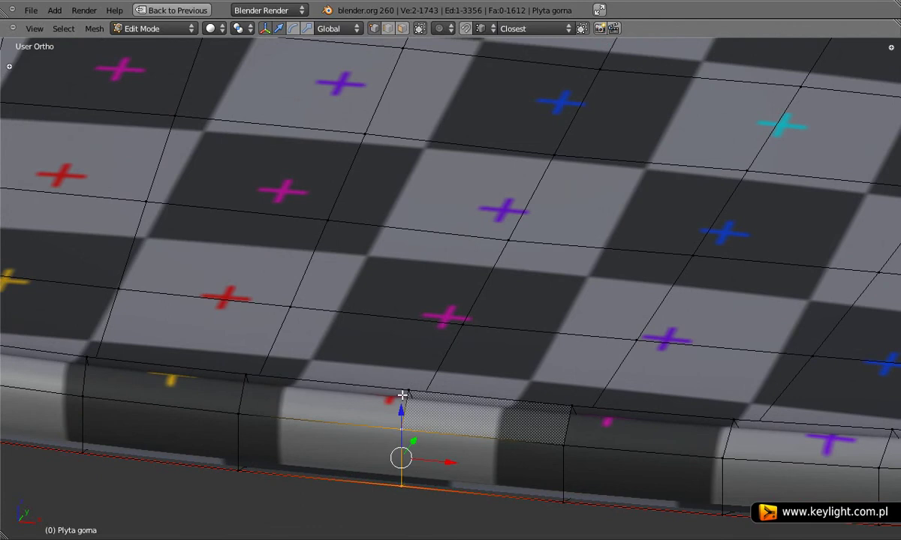
{"action": "scroll", "coordinate": [420, 417], "scroll_direction": "down", "scroll_amount": 2}
{"action": "right_click", "coordinate": [423, 421]}
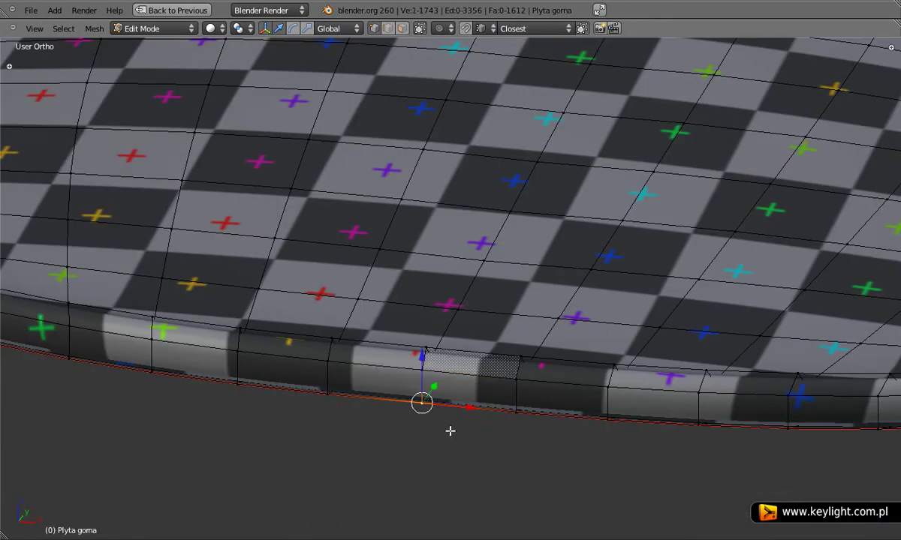
{"action": "key", "text": "KP_Decimal"}
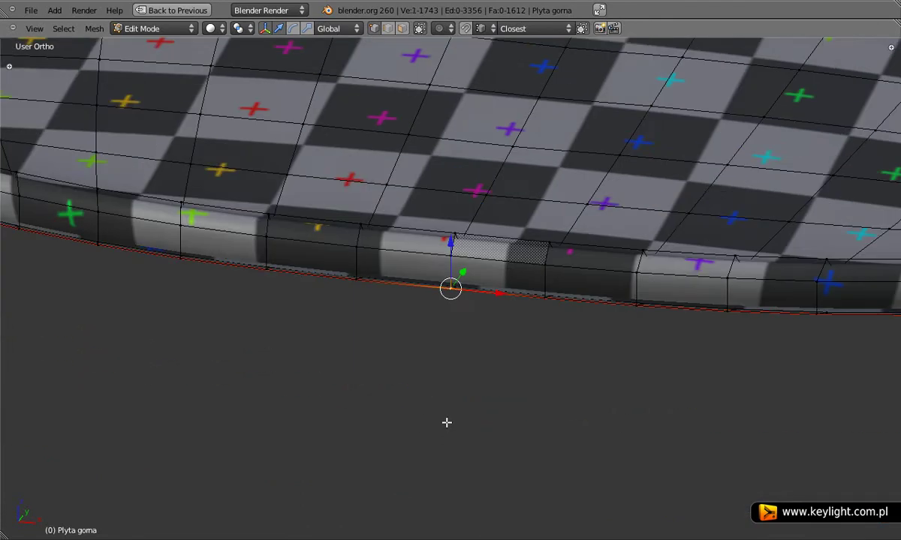
{"action": "mouse_move", "coordinate": [446, 422]}
{"action": "middle_mouse_down"}
{"action": "mouse_move", "coordinate": [479, 331]}
{"action": "mouse_move", "coordinate": [482, 245]}
{"action": "middle_mouse_up"}
{"action": "scroll", "coordinate": [453, 303], "scroll_direction": "up", "scroll_amount": 2}
{"action": "mouse_move", "coordinate": [454, 302]}
{"action": "middle_mouse_down"}
{"action": "mouse_move", "coordinate": [531, 365]}
{"action": "mouse_move", "coordinate": [613, 385]}
{"action": "middle_mouse_up"}
{"action": "right_click", "coordinate": [404, 343], "text": "shift"}
{"action": "right_click", "coordinate": [364, 342], "text": "shift"}
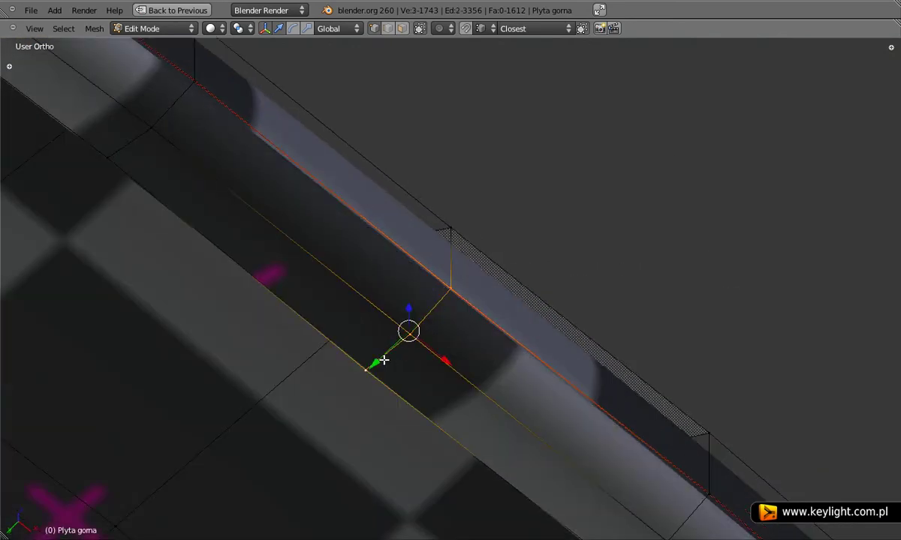
{"action": "key", "text": "ctrl+e"}
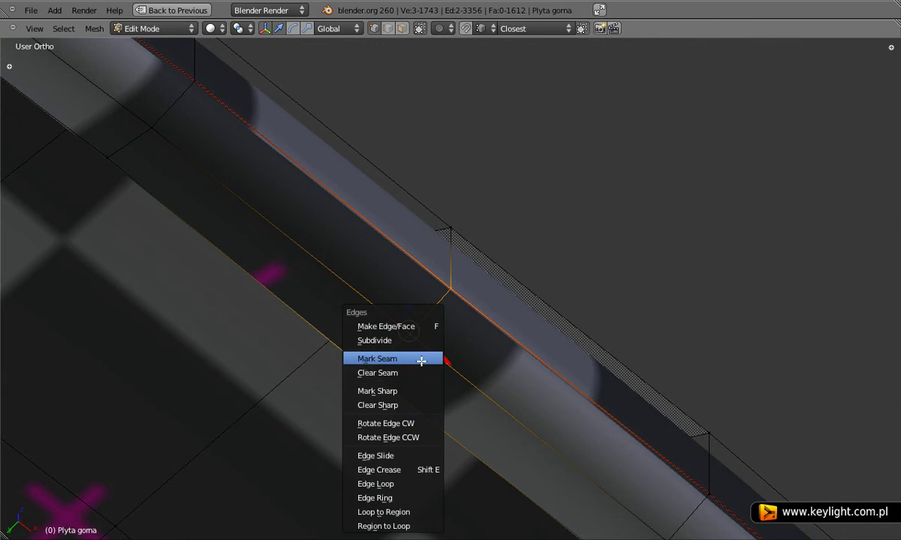
{"action": "left_click", "coordinate": [421, 361]}
Unwrap the whole plate with the new seam and restore the split UV/3D layout
{"action": "key", "text": "a"}
{"action": "key", "text": "a"}
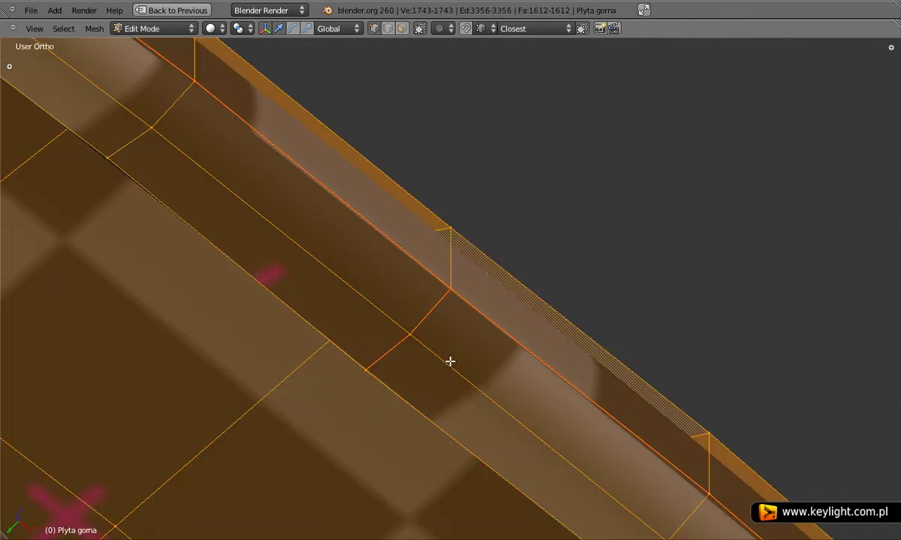
{"action": "key", "text": "u"}
{"action": "key", "text": "Return"}
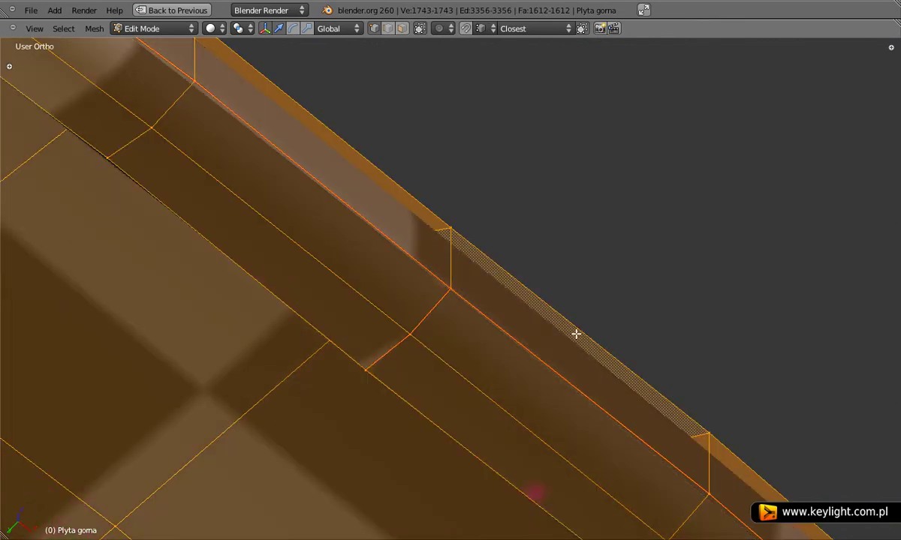
{"action": "key", "text": "ctrl+Up"}
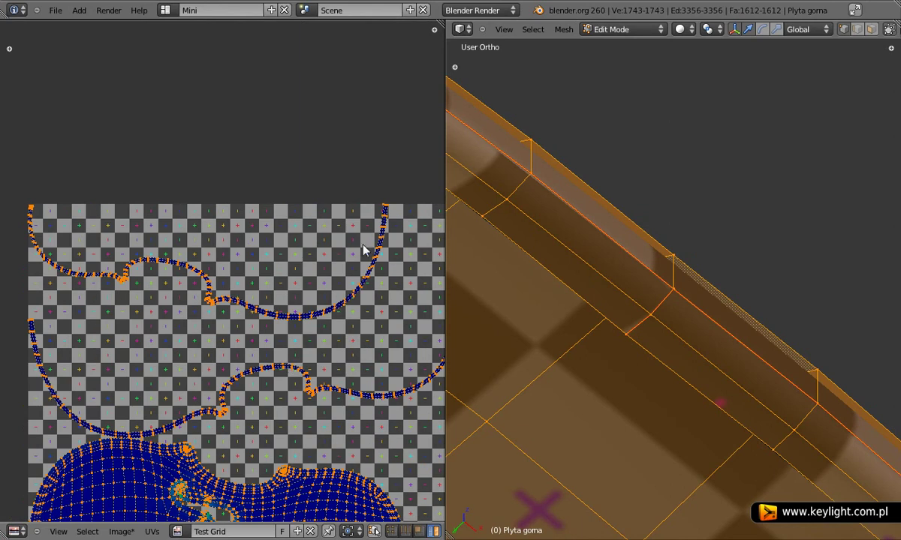
Toggle the plate selection, then unwrap the top plate's UVs again over the Test Grid
{"action": "scroll", "coordinate": [277, 315], "scroll_direction": "down", "scroll_amount": 5}
{"action": "scroll", "coordinate": [276, 316], "scroll_direction": "up", "scroll_amount": 6}
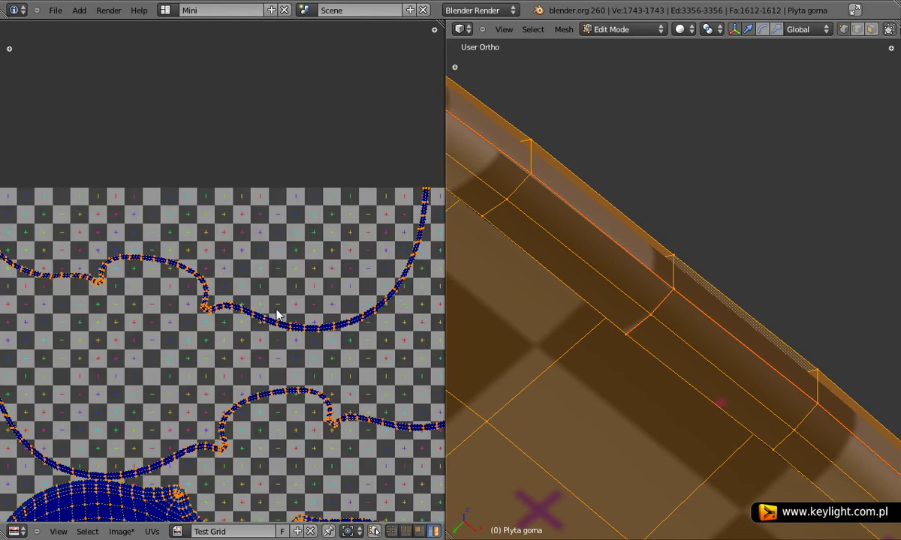
{"action": "scroll", "coordinate": [276, 315], "scroll_direction": "down", "scroll_amount": 2}
{"action": "scroll", "coordinate": [276, 315], "scroll_direction": "down", "scroll_amount": 1}
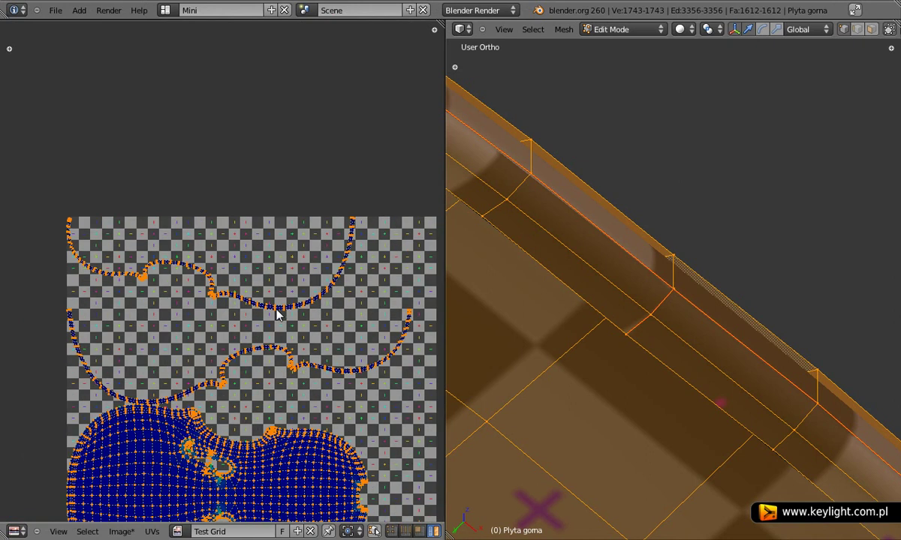
{"action": "scroll", "coordinate": [277, 315], "scroll_direction": "up", "scroll_amount": 1}
{"action": "scroll", "coordinate": [276, 315], "scroll_direction": "down", "scroll_amount": 1}
{"action": "scroll", "coordinate": [276, 315], "scroll_direction": "down", "scroll_amount": 1}
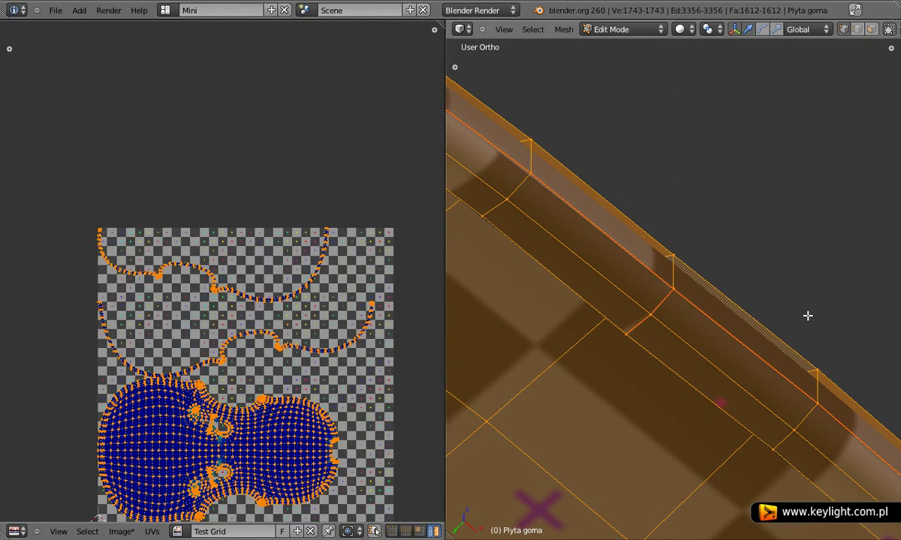
{"action": "key", "text": "a"}
{"action": "right_click", "coordinate": [681, 306], "text": "alt"}
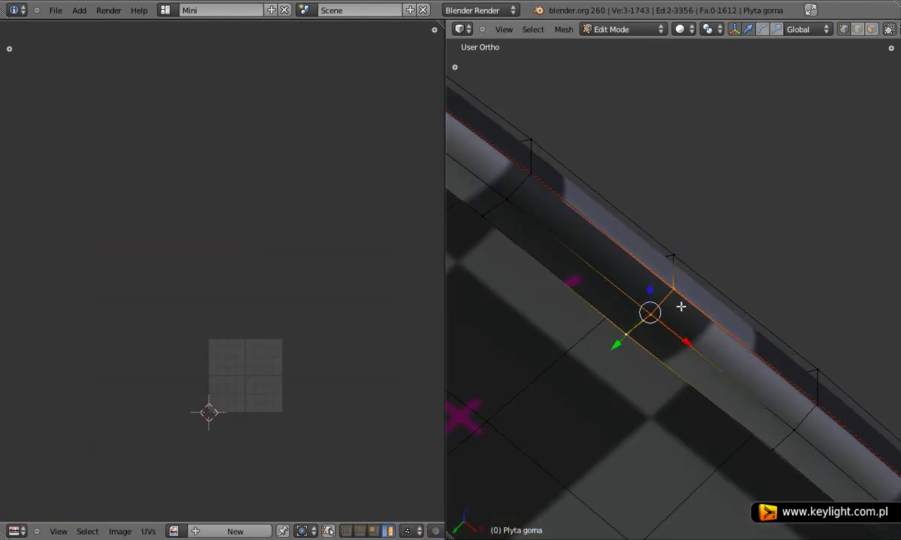
{"action": "key", "text": "a"}
{"action": "key", "text": "a"}
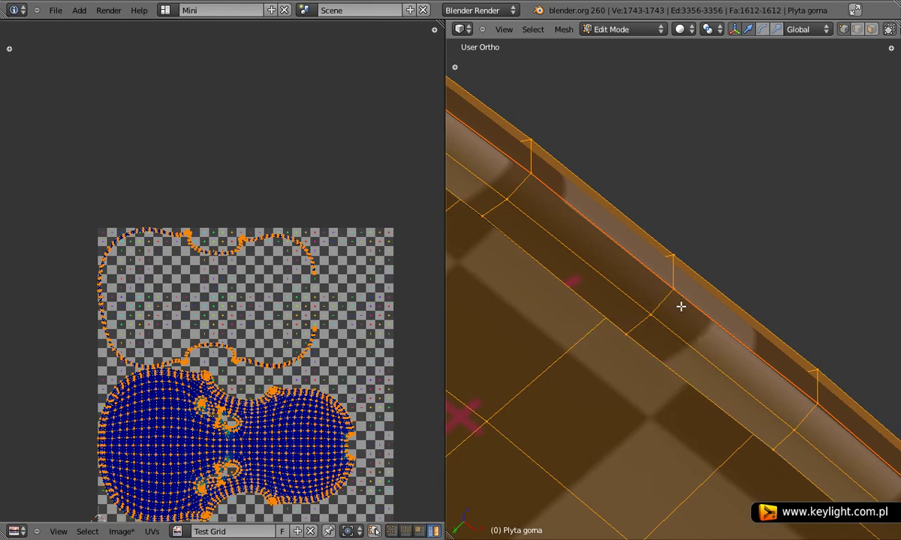
{"action": "key", "text": "u"}
{"action": "left_click", "coordinate": [681, 307]}
In a maximized UV editor, move the violin outline islands up above the Test Grid
{"action": "key", "text": "ctrl+Up"}
{"action": "scroll", "coordinate": [443, 350], "scroll_direction": "up", "scroll_amount": 2}
{"action": "middle_click_drag", "start_coordinate": [525, 480], "coordinate": [363, 262]}
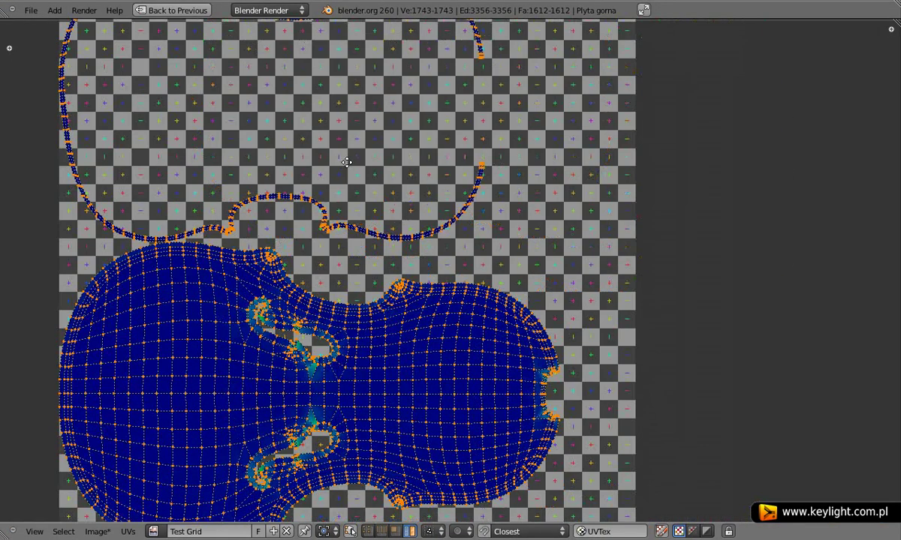
{"action": "middle_click_drag", "start_coordinate": [412, 167], "coordinate": [532, 365]}
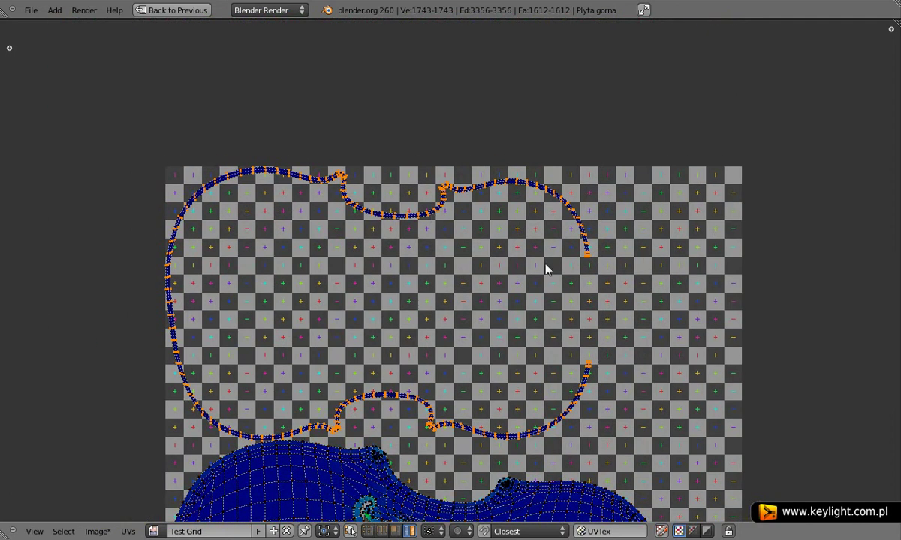
{"action": "key", "text": "ctrl+l"}
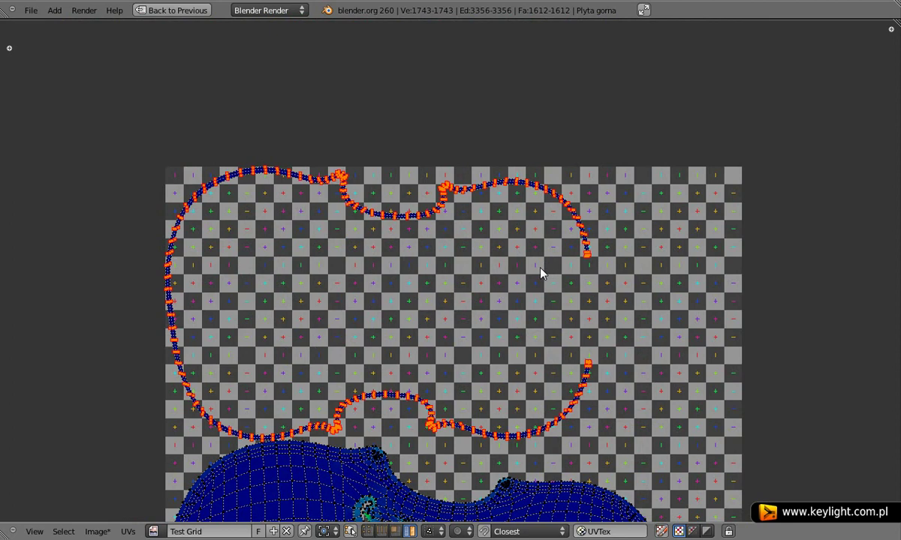
{"action": "key", "text": "g"}
{"action": "left_click", "coordinate": [518, 9]}
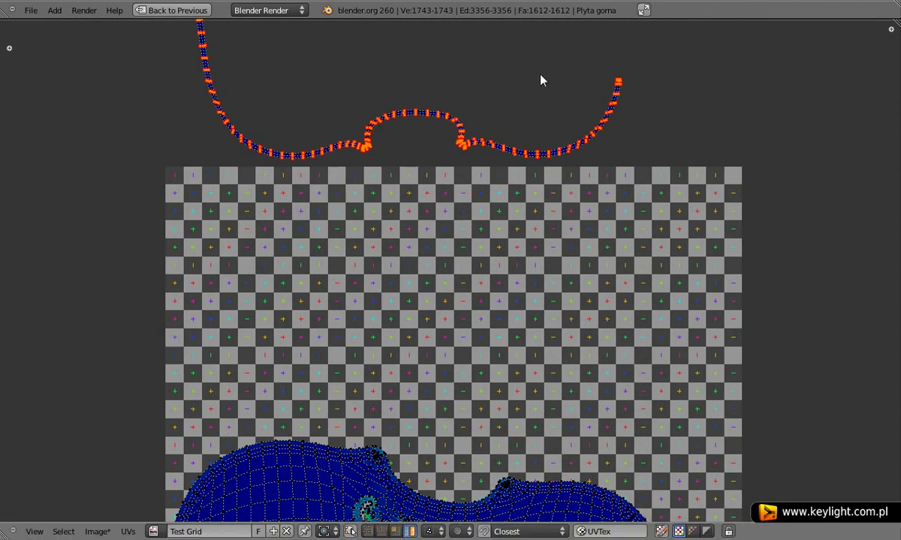
{"action": "scroll", "coordinate": [535, 232], "scroll_direction": "down", "scroll_amount": 2}
{"action": "middle_click_drag", "start_coordinate": [534, 233], "coordinate": [527, 271]}
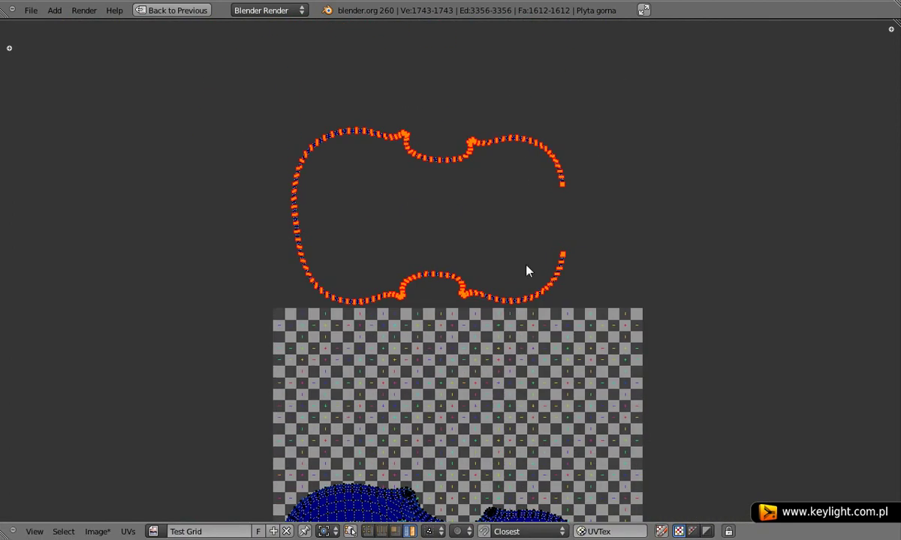
Save the blend file, overwriting the existing one, and frame the violin UVs
{"action": "key", "text": "ctrl+s"}
{"action": "left_click", "coordinate": [501, 316]}
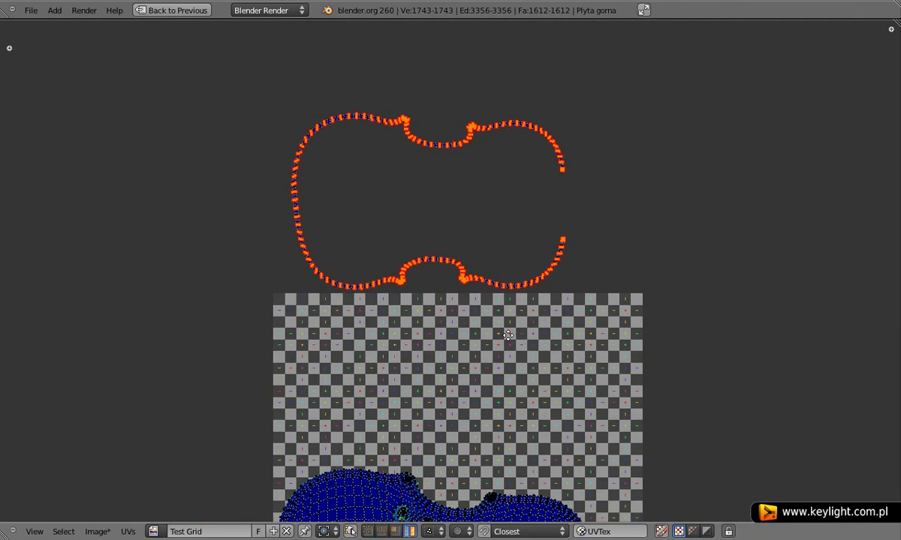
{"action": "middle_click_drag", "start_coordinate": [501, 315], "coordinate": [492, 353]}
{"action": "middle_click_drag", "start_coordinate": [472, 385], "coordinate": [483, 336]}
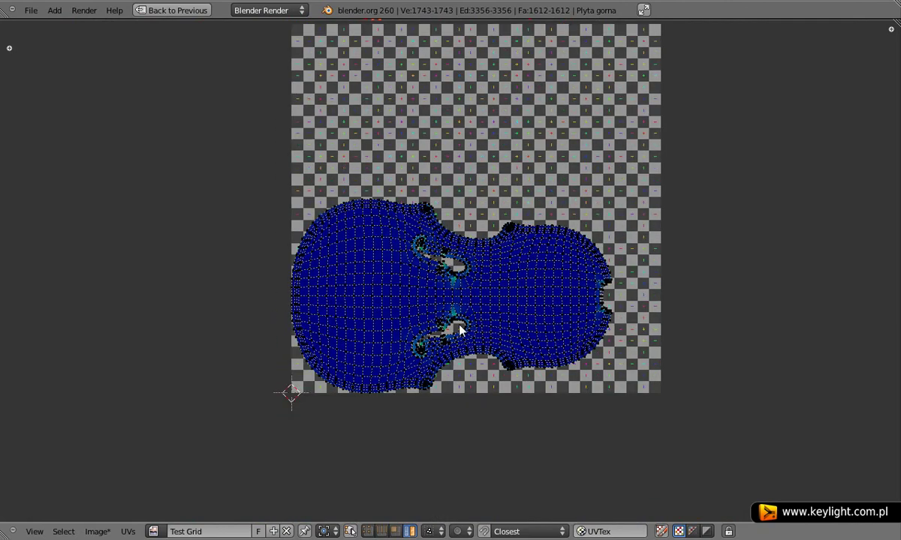
{"action": "scroll", "coordinate": [482, 349], "scroll_direction": "up", "scroll_amount": 3}
Select all UVs, recompute the top plate's layout, and return to the full 3D view
{"action": "key", "text": "a"}
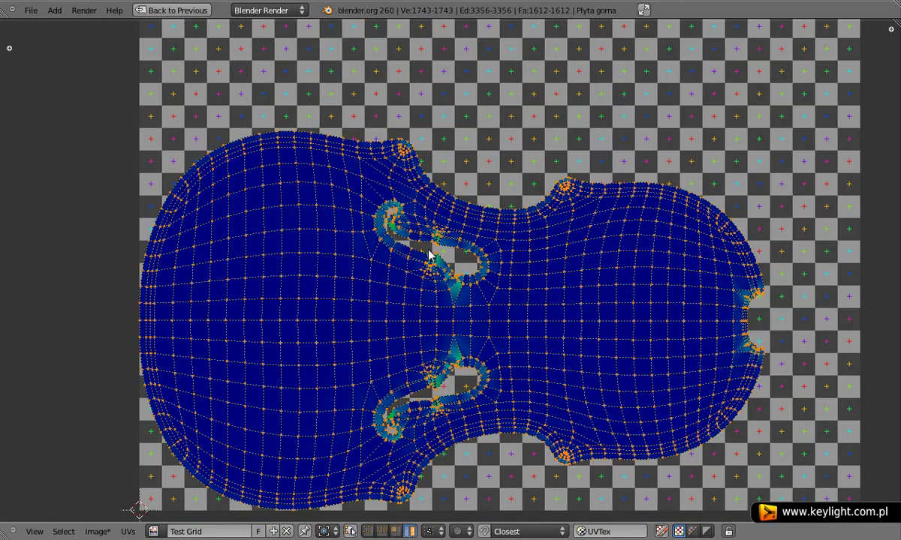
{"action": "scroll", "coordinate": [447, 316], "scroll_direction": "up", "scroll_amount": 2}
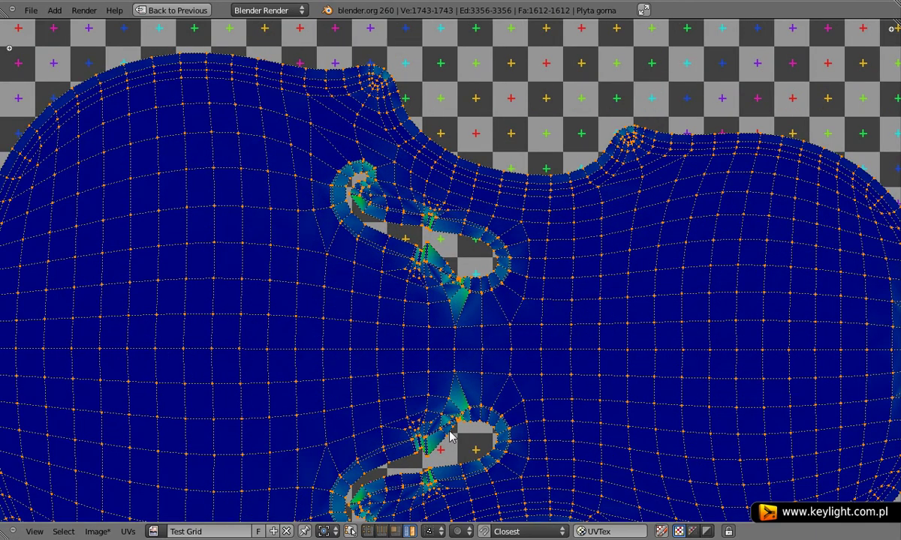
{"action": "middle_click_drag", "start_coordinate": [425, 410], "coordinate": [519, 317]}
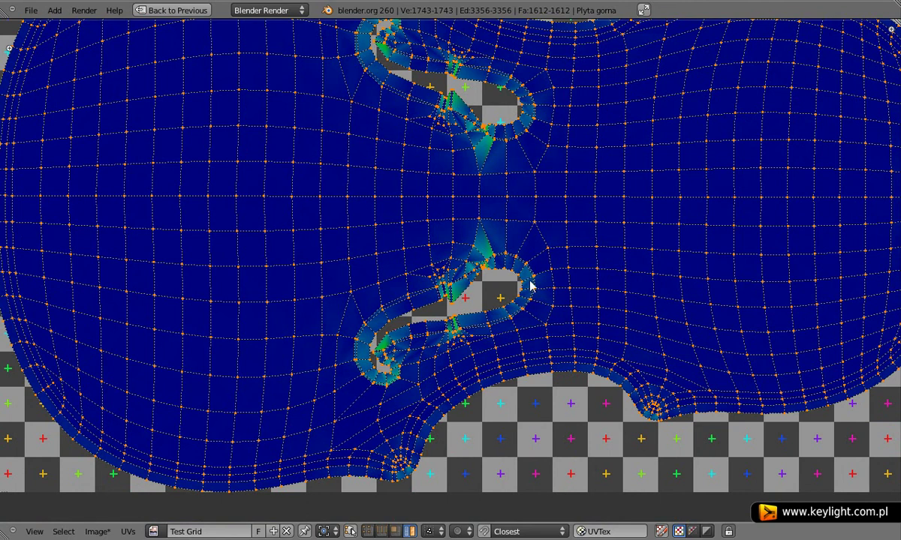
{"action": "key", "text": "e"}
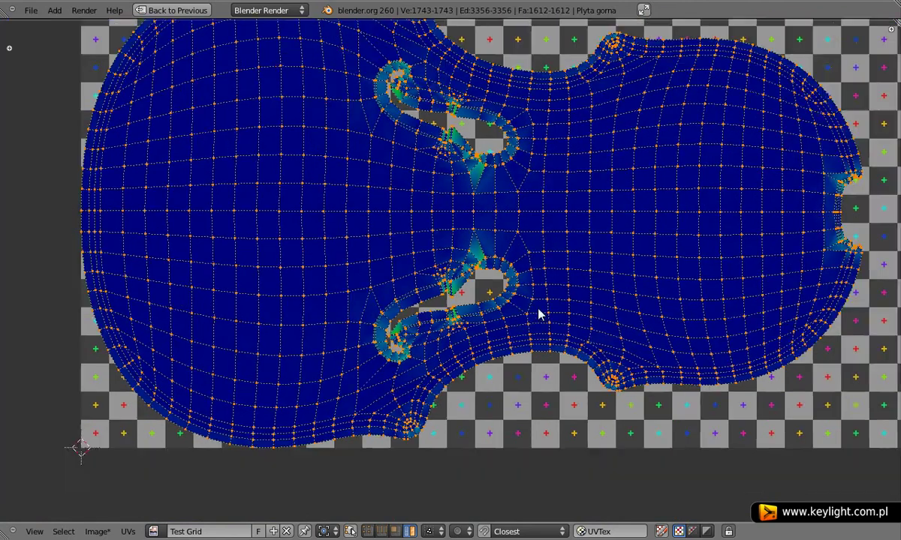
{"action": "scroll", "coordinate": [538, 312], "scroll_direction": "down", "scroll_amount": 4}
{"action": "middle_click_drag", "start_coordinate": [498, 197], "coordinate": [472, 323]}
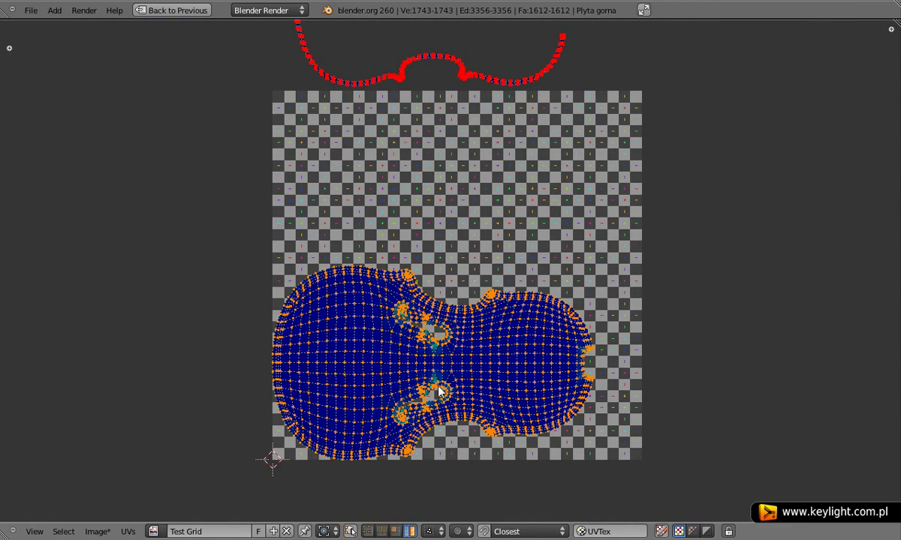
{"action": "scroll", "coordinate": [488, 282], "scroll_direction": "down", "scroll_amount": 4}
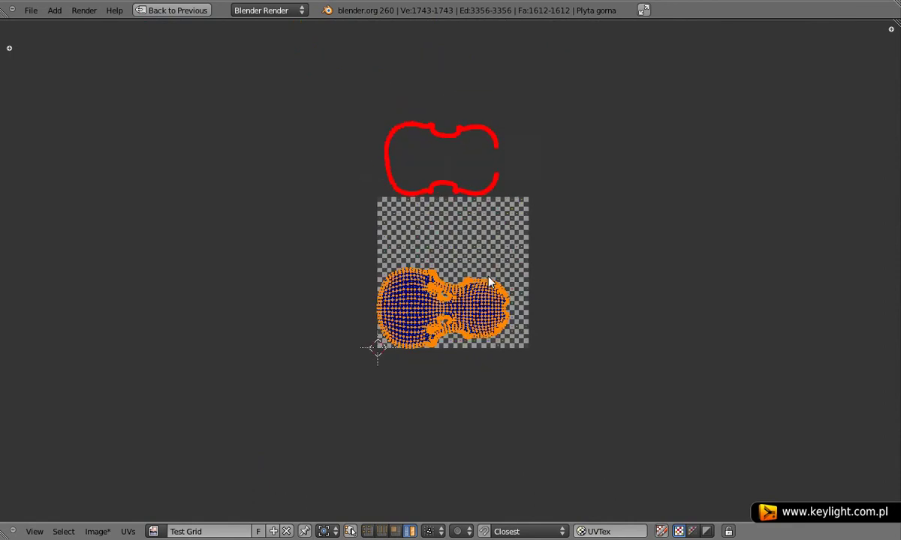
{"action": "scroll", "coordinate": [480, 286], "scroll_direction": "up", "scroll_amount": 6}
{"action": "scroll", "coordinate": [472, 288], "scroll_direction": "down", "scroll_amount": 3}
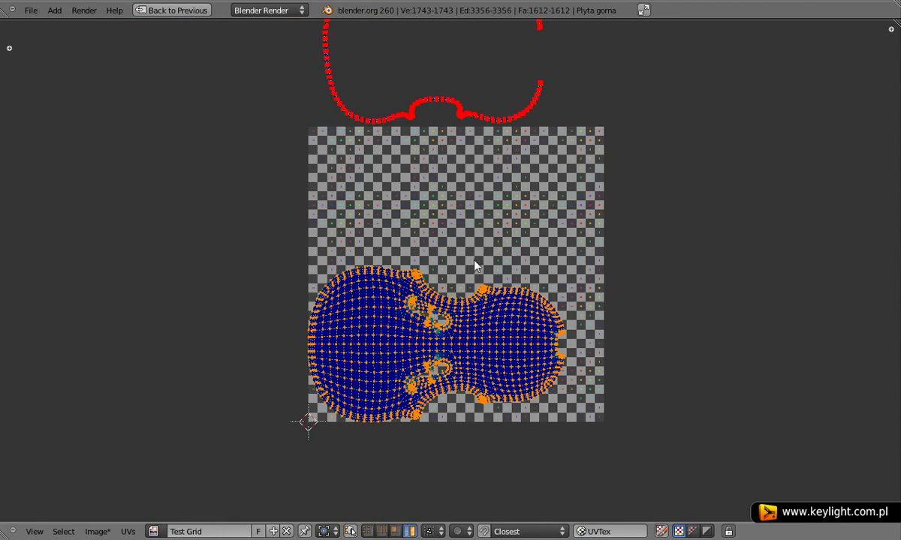
{"action": "key", "text": "ctrl+Up"}
{"action": "key", "text": "ctrl+Up"}
{"action": "scroll", "coordinate": [570, 228], "scroll_direction": "down", "scroll_amount": 4}
Orbit to a top-down view centred on the f-hole and deselect the whole mesh
{"action": "scroll", "coordinate": [571, 228], "scroll_direction": "down", "scroll_amount": 3}
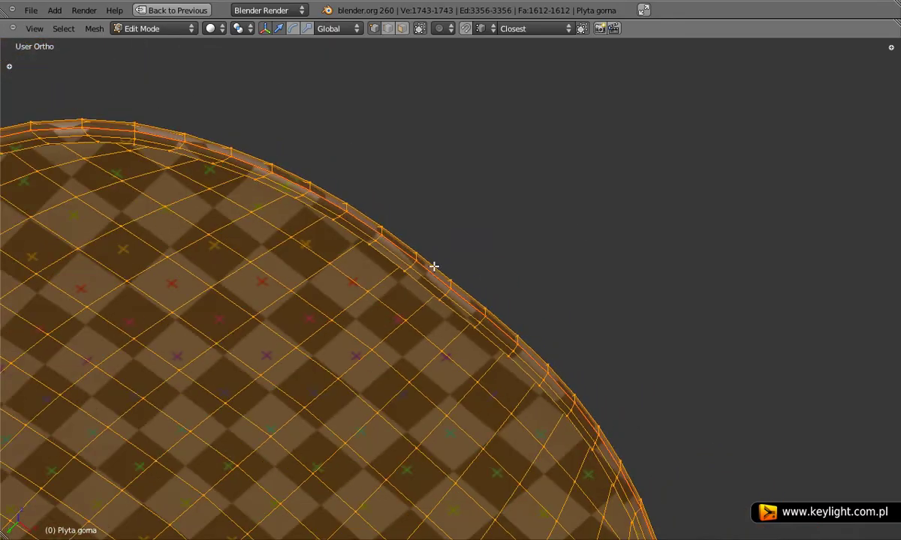
{"action": "mouse_move", "coordinate": [433, 264]}
{"action": "middle_mouse_down"}
{"action": "mouse_move", "coordinate": [342, 414]}
{"action": "mouse_move", "coordinate": [446, 268]}
{"action": "mouse_move", "coordinate": [591, 149]}
{"action": "mouse_move", "coordinate": [593, 296]}
{"action": "mouse_move", "coordinate": [581, 362]}
{"action": "mouse_move", "coordinate": [636, 321]}
{"action": "middle_mouse_up"}
{"action": "scroll", "coordinate": [636, 320], "scroll_direction": "up", "scroll_amount": 2}
{"action": "scroll", "coordinate": [636, 320], "scroll_direction": "up", "scroll_amount": 3}
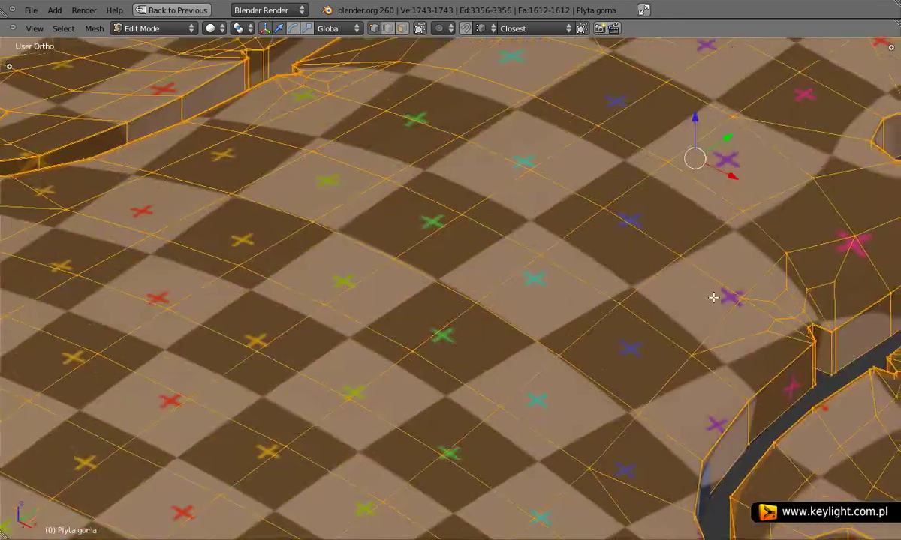
{"action": "middle_click_drag", "start_coordinate": [711, 297], "coordinate": [507, 290], "text": "shift"}
{"action": "key", "text": "a"}
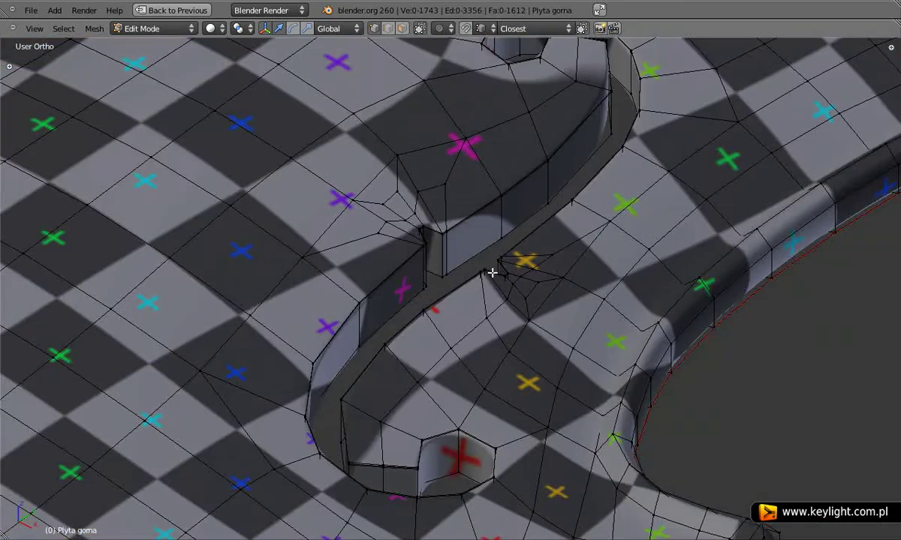
Close in on the f-hole's side wall and place the 3D cursor on its edge
{"action": "scroll", "coordinate": [547, 193], "scroll_direction": "up", "scroll_amount": 1}
{"action": "middle_click_drag", "start_coordinate": [547, 193], "coordinate": [509, 366]}
{"action": "scroll", "coordinate": [640, 342], "scroll_direction": "up", "scroll_amount": 3}
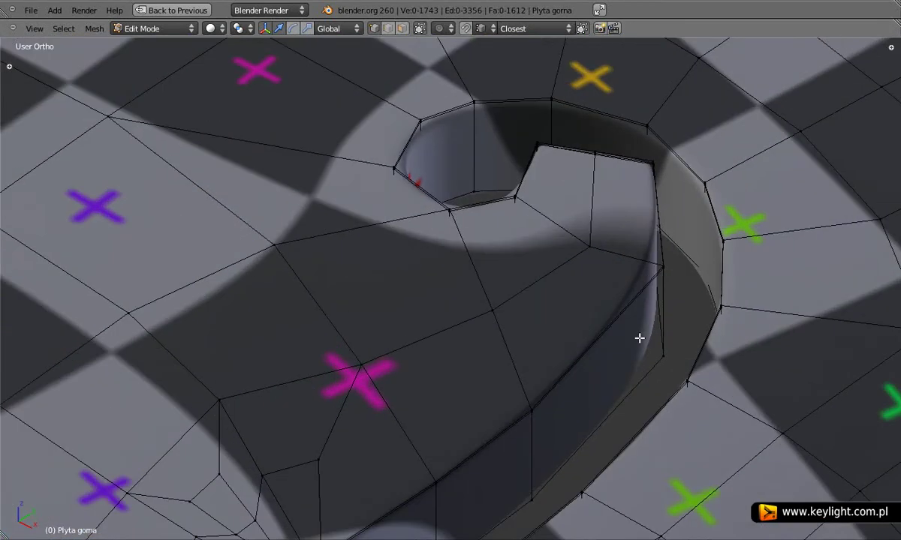
{"action": "middle_click_drag", "start_coordinate": [638, 338], "coordinate": [551, 400]}
{"action": "scroll", "coordinate": [492, 316], "scroll_direction": "up", "scroll_amount": 2}
{"action": "scroll", "coordinate": [536, 338], "scroll_direction": "up", "scroll_amount": 2}
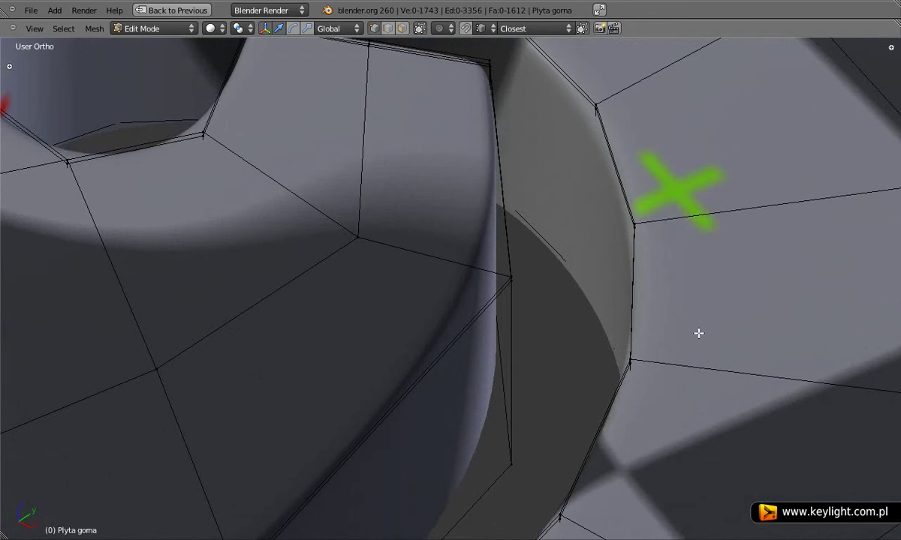
{"action": "mouse_move", "coordinate": [698, 333]}
{"action": "middle_mouse_down"}
{"action": "mouse_move", "coordinate": [670, 417]}
{"action": "mouse_move", "coordinate": [618, 368]}
{"action": "middle_mouse_up"}
{"action": "scroll", "coordinate": [617, 364], "scroll_direction": "down", "scroll_amount": 3}
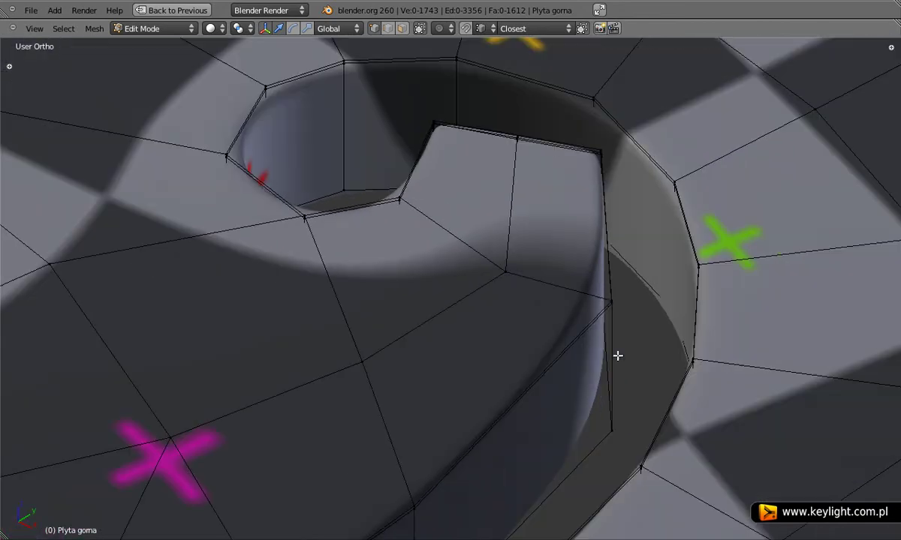
{"action": "left_click", "coordinate": [611, 301]}
{"action": "scroll", "coordinate": [613, 324], "scroll_direction": "down", "scroll_amount": 4}
Box-select the faces around the inner end of the f-hole
{"action": "middle_click_drag", "start_coordinate": [611, 322], "coordinate": [498, 315]}
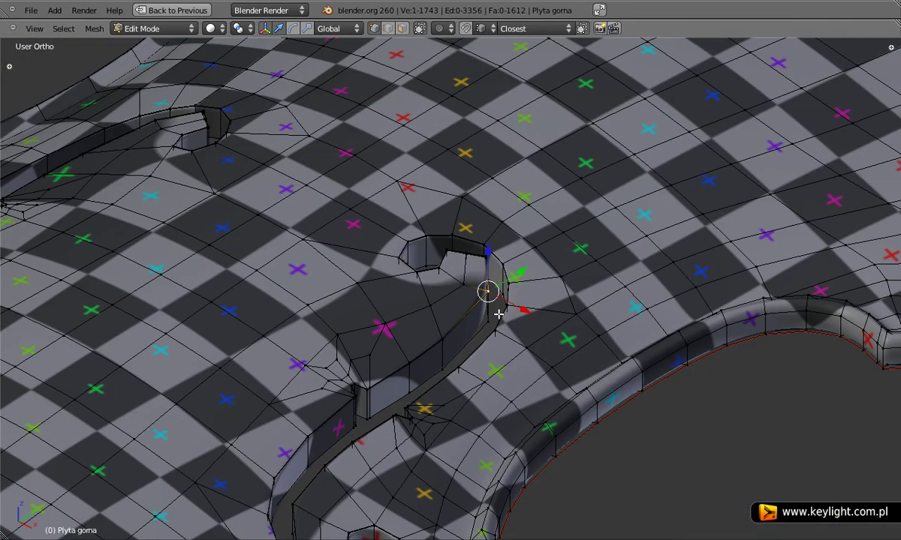
{"action": "key", "text": "b"}
{"action": "left_click_drag", "start_coordinate": [346, 211], "coordinate": [545, 383]}
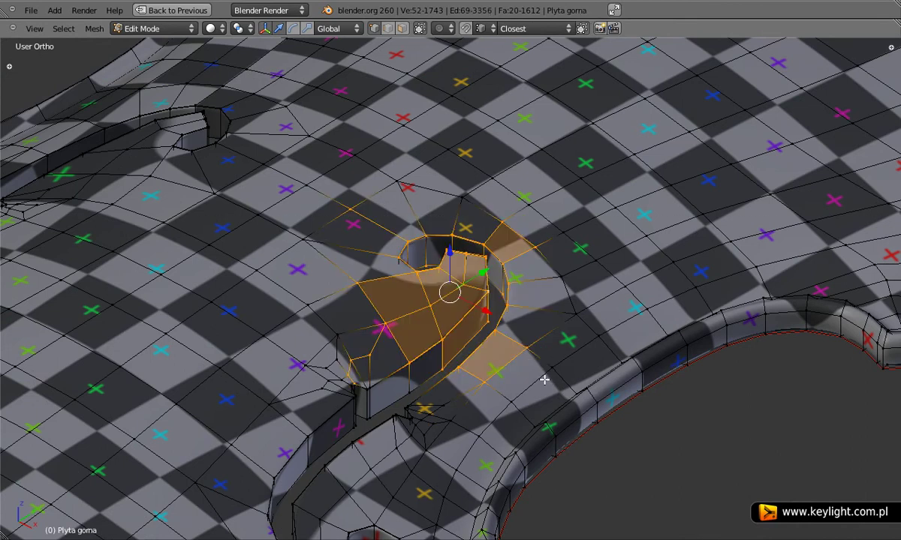
{"action": "scroll", "coordinate": [545, 380], "scroll_direction": "up", "scroll_amount": 2}
{"action": "scroll", "coordinate": [577, 321], "scroll_direction": "up", "scroll_amount": 3}
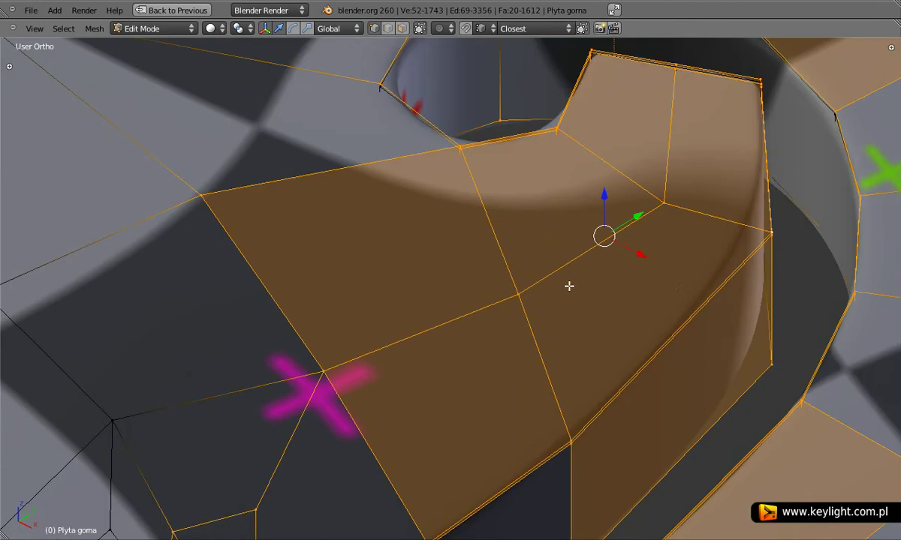
{"action": "scroll", "coordinate": [344, 368], "scroll_direction": "up", "scroll_amount": 2}
{"action": "scroll", "coordinate": [388, 382], "scroll_direction": "up", "scroll_amount": 1}
Switch the mesh selection mode from faces to edges
{"action": "scroll", "coordinate": [389, 384], "scroll_direction": "down", "scroll_amount": 1}
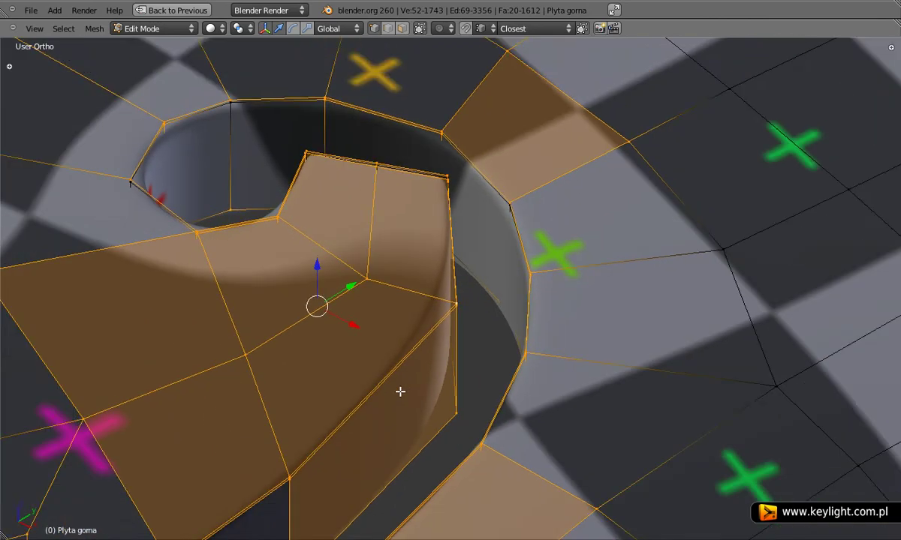
{"action": "scroll", "coordinate": [438, 316], "scroll_direction": "down", "scroll_amount": 1}
{"action": "scroll", "coordinate": [418, 368], "scroll_direction": "up", "scroll_amount": 3}
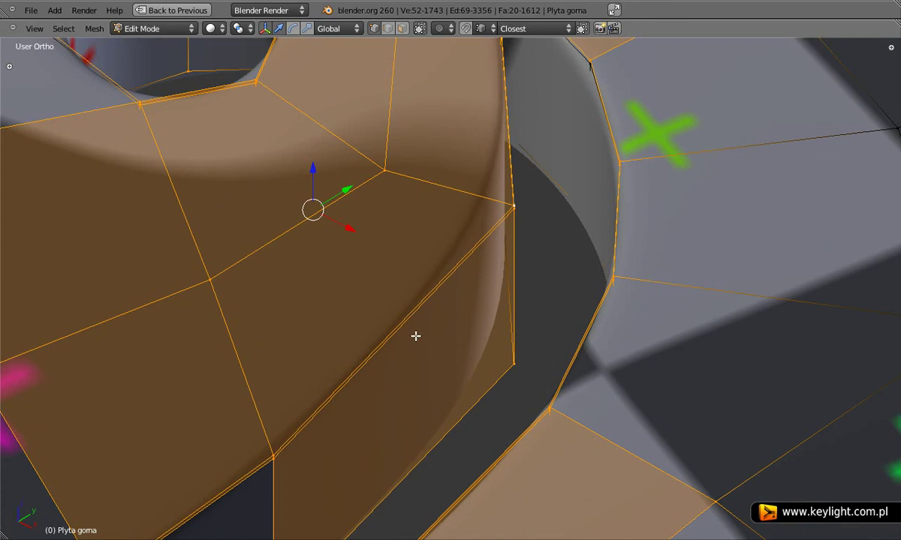
{"action": "key", "text": "ctrl+Tab"}
{"action": "left_click", "coordinate": [415, 352]}
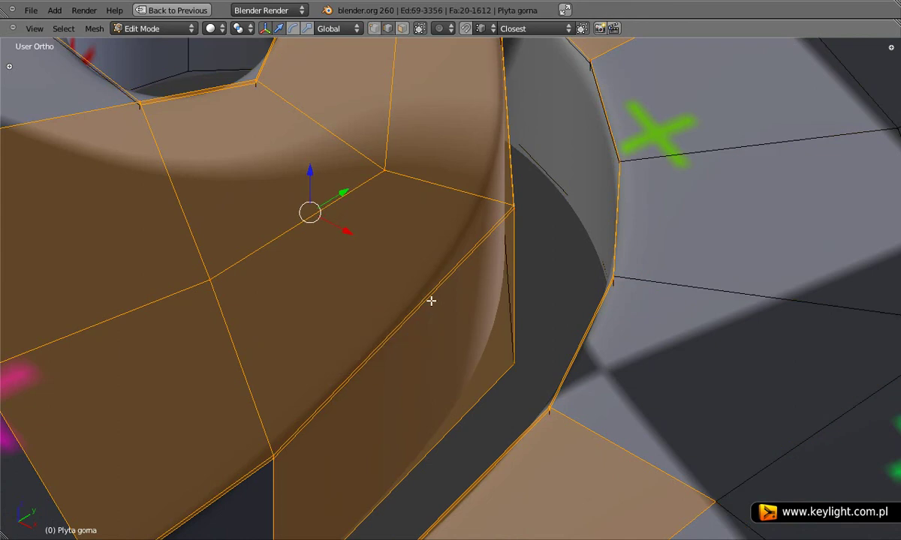
Select the edge loop running along the f-hole's S-shaped cut
{"action": "right_click", "coordinate": [431, 301]}
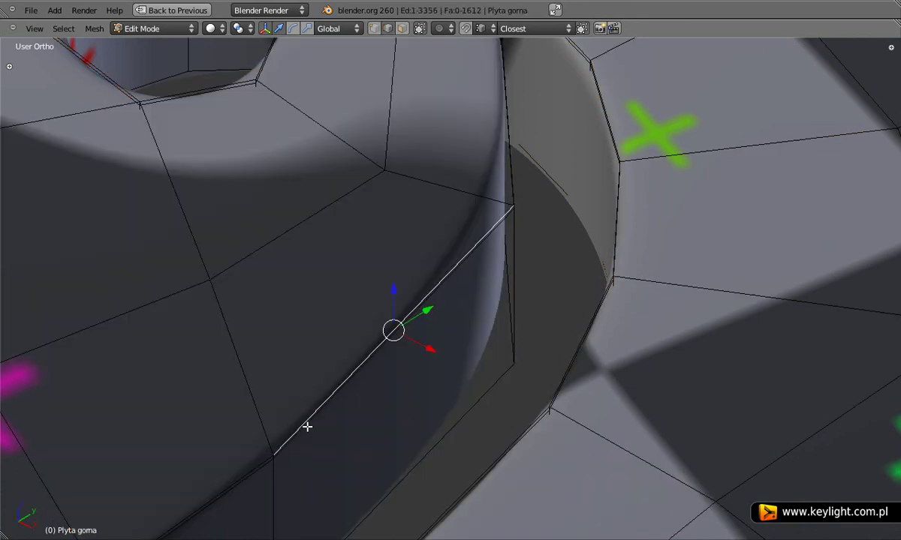
{"action": "right_click", "coordinate": [251, 453], "text": "alt"}
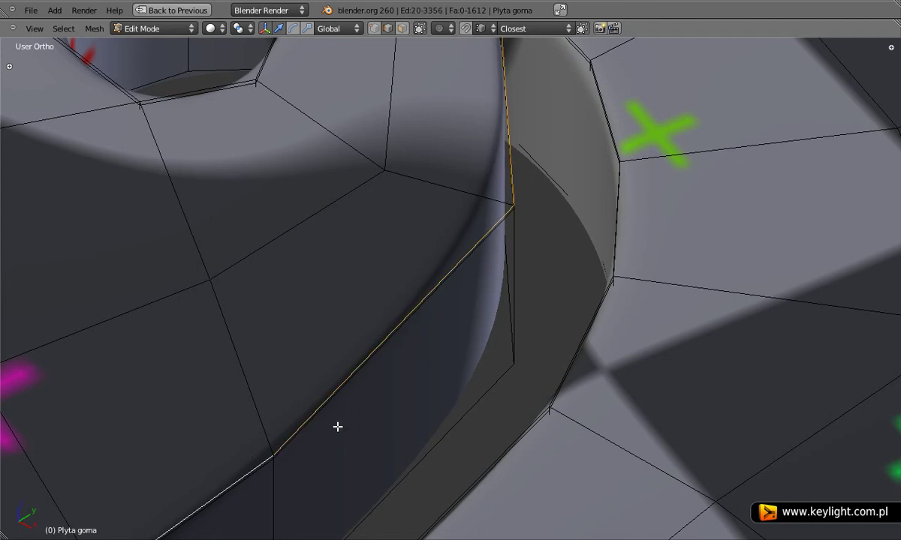
{"action": "scroll", "coordinate": [337, 427], "scroll_direction": "down", "scroll_amount": 3}
{"action": "scroll", "coordinate": [338, 427], "scroll_direction": "down", "scroll_amount": 5}
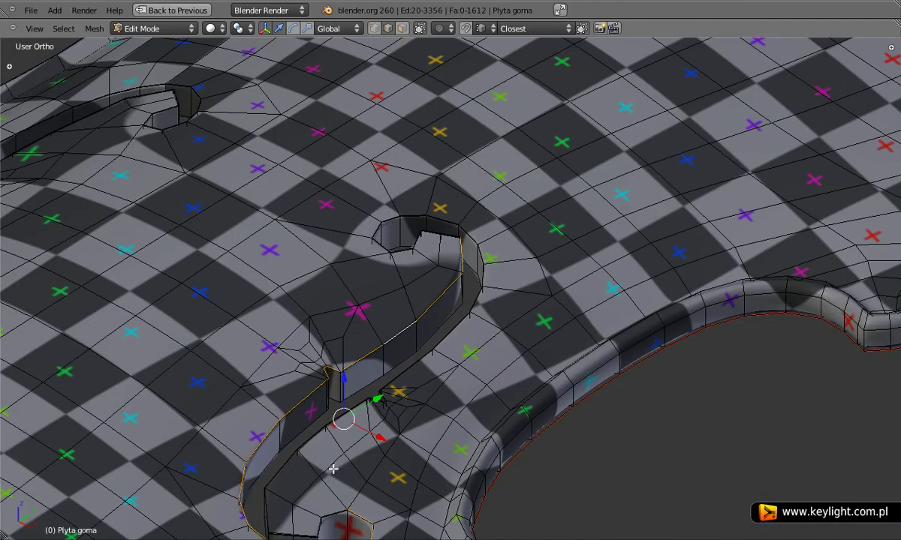
{"action": "middle_click_drag", "start_coordinate": [315, 441], "coordinate": [398, 261], "text": "shift"}
{"action": "scroll", "coordinate": [354, 392], "scroll_direction": "up", "scroll_amount": 1}
{"action": "scroll", "coordinate": [305, 381], "scroll_direction": "up", "scroll_amount": 4}
Add the top, side and lower edges around the round hole at the cut's end
{"action": "middle_click_drag", "start_coordinate": [305, 382], "coordinate": [433, 353], "text": "shift"}
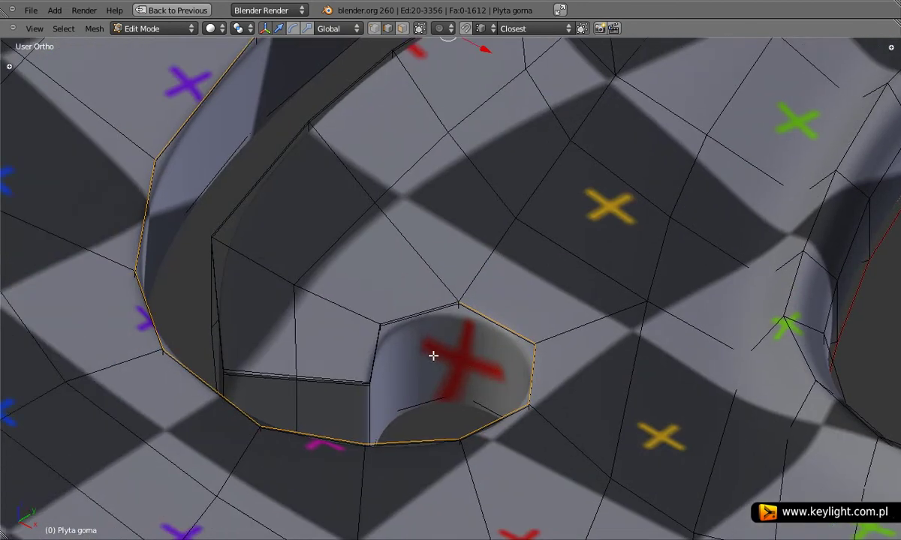
{"action": "right_click", "coordinate": [398, 308], "text": "shift"}
{"action": "right_click", "coordinate": [353, 346], "text": "shift"}
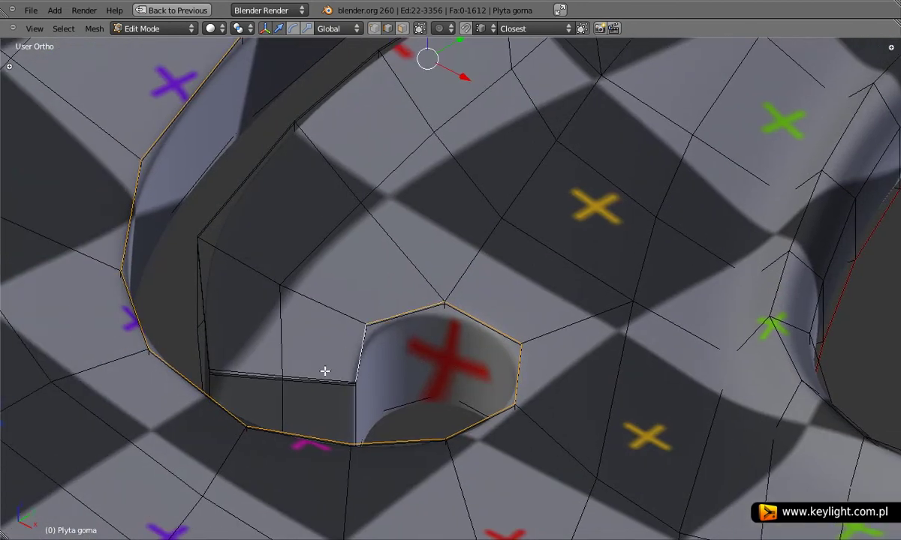
{"action": "right_click", "coordinate": [323, 385], "text": "shift"}
{"action": "scroll", "coordinate": [323, 385], "scroll_direction": "up", "scroll_amount": 3}
{"action": "mouse_move", "coordinate": [332, 431]}
{"action": "middle_mouse_down"}
{"action": "mouse_move", "coordinate": [595, 323]}
{"action": "mouse_move", "coordinate": [557, 341]}
{"action": "mouse_move", "coordinate": [575, 290]}
{"action": "mouse_move", "coordinate": [507, 372]}
{"action": "mouse_move", "coordinate": [428, 315]}
{"action": "mouse_move", "coordinate": [524, 348]}
{"action": "middle_mouse_up"}
{"action": "scroll", "coordinate": [524, 348], "scroll_direction": "up", "scroll_amount": 3}
{"action": "mouse_move", "coordinate": [509, 316]}
{"action": "middle_mouse_down", "text": "shift"}
{"action": "mouse_move", "coordinate": [464, 373]}
{"action": "mouse_move", "coordinate": [417, 350]}
{"action": "middle_mouse_up", "text": "shift"}
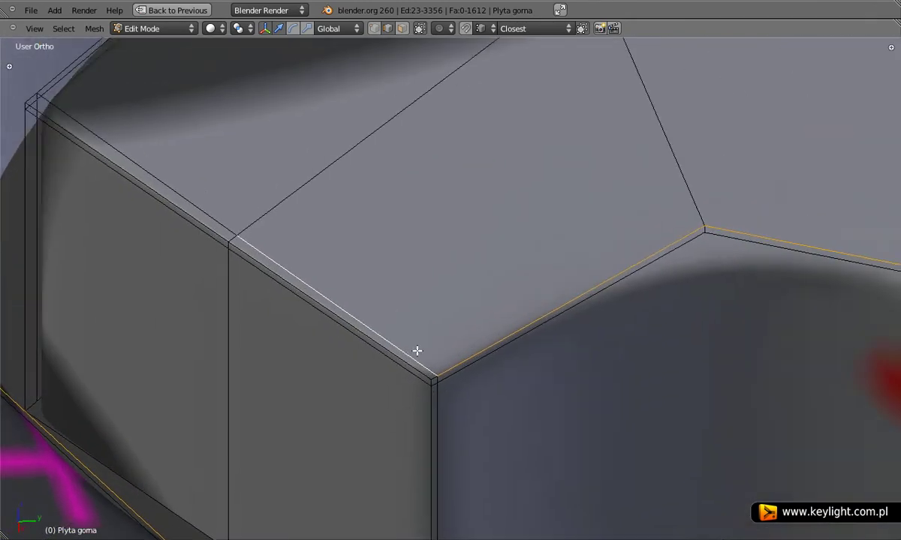
Drop a stray edge, then add the left top, long front top and corner edges and the rim loop
{"action": "scroll", "coordinate": [407, 360], "scroll_direction": "up", "scroll_amount": 1}
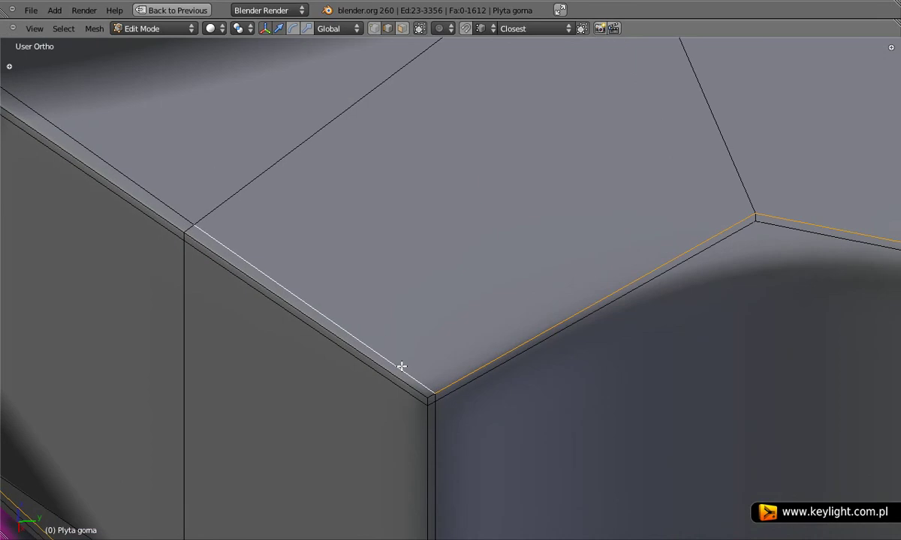
{"action": "right_click", "coordinate": [402, 366], "text": "shift"}
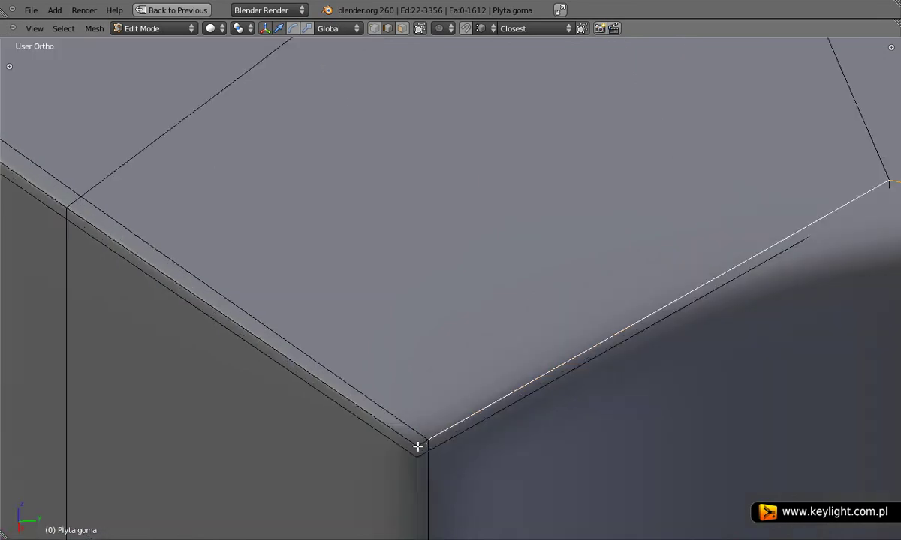
{"action": "right_click", "coordinate": [384, 414], "text": "shift"}
{"action": "key", "text": "KP_Decimal"}
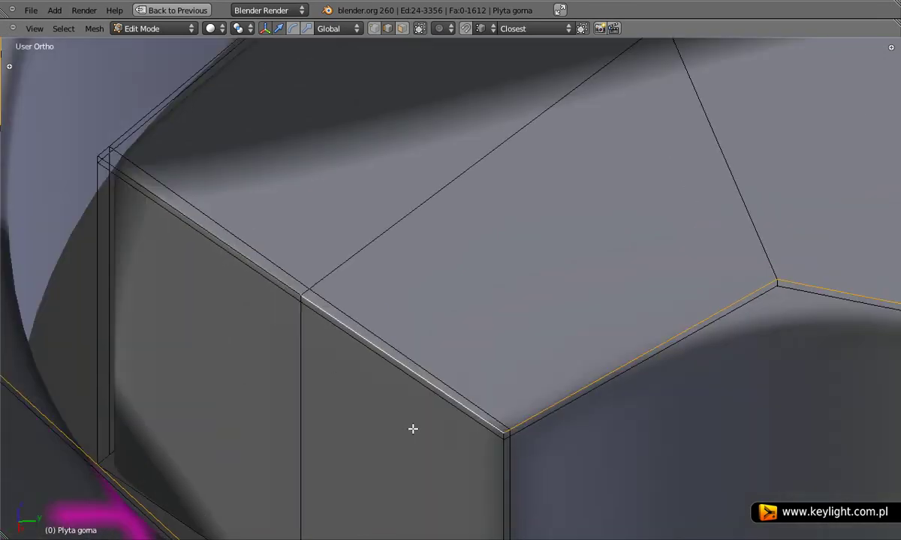
{"action": "right_click", "coordinate": [361, 356], "text": "shift"}
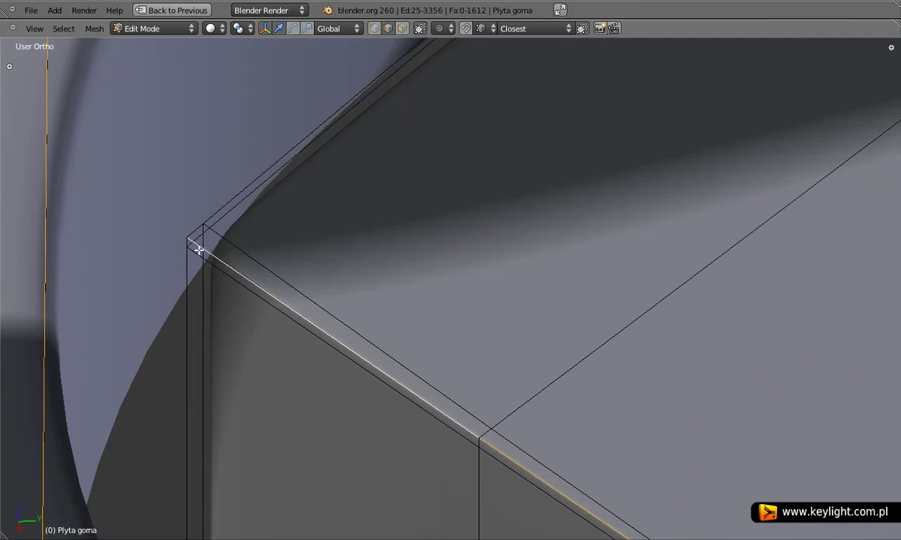
{"action": "right_click", "coordinate": [215, 213], "text": "shift"}
{"action": "key", "text": "KP_Decimal"}
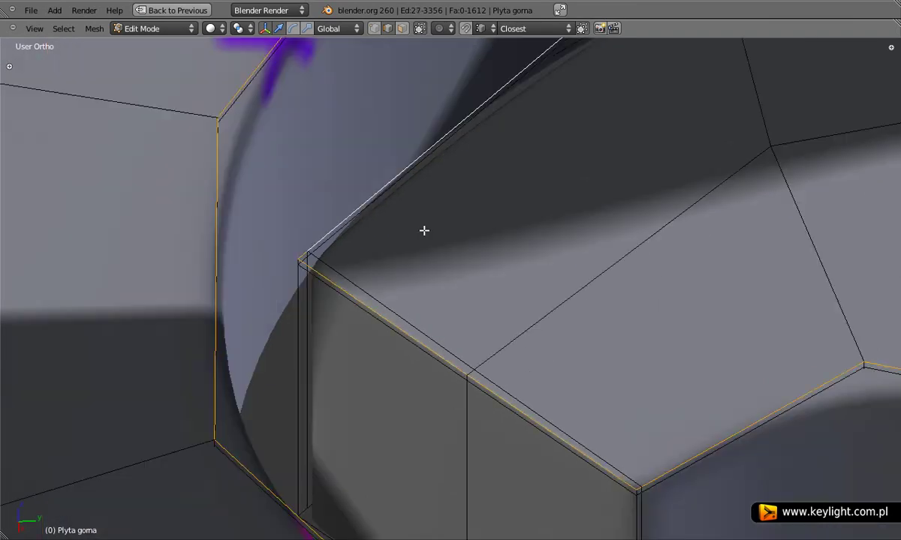
{"action": "key", "text": "KP_Decimal"}
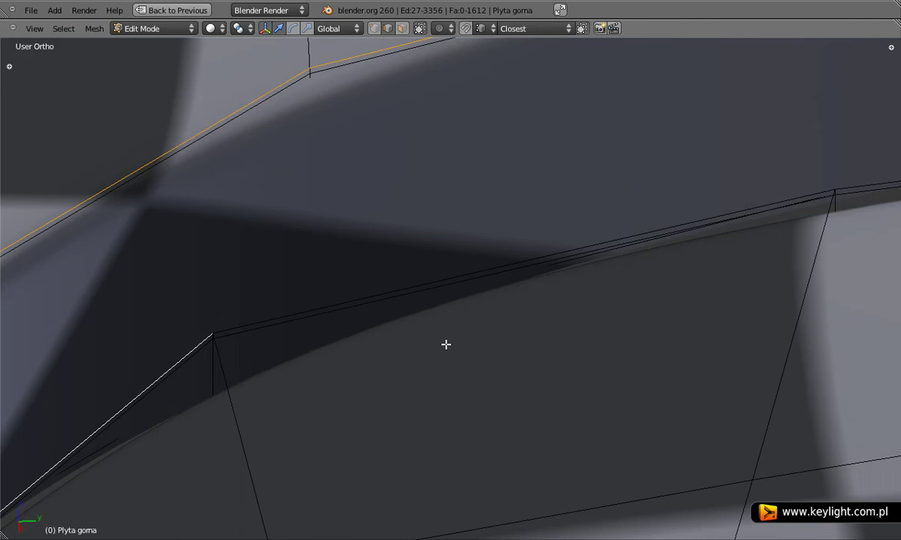
{"action": "scroll", "coordinate": [435, 342], "scroll_direction": "down", "scroll_amount": 4}
{"action": "scroll", "coordinate": [398, 330], "scroll_direction": "up", "scroll_amount": 4}
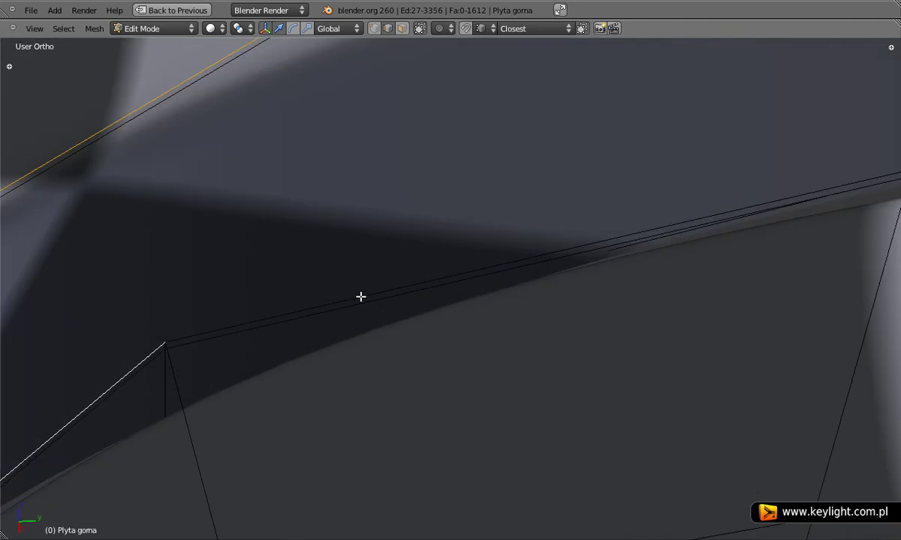
{"action": "right_click", "coordinate": [360, 297], "text": "alt"}
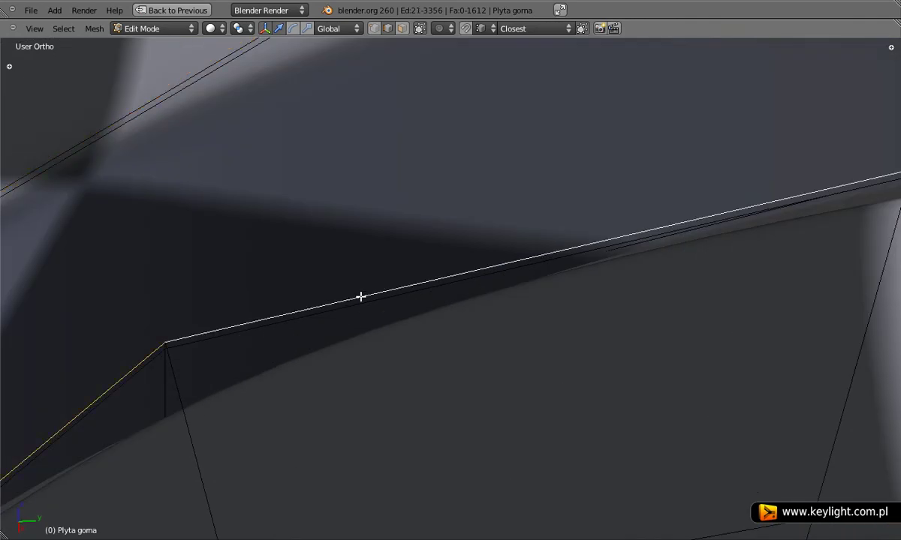
{"action": "key", "text": "ctrl+z"}
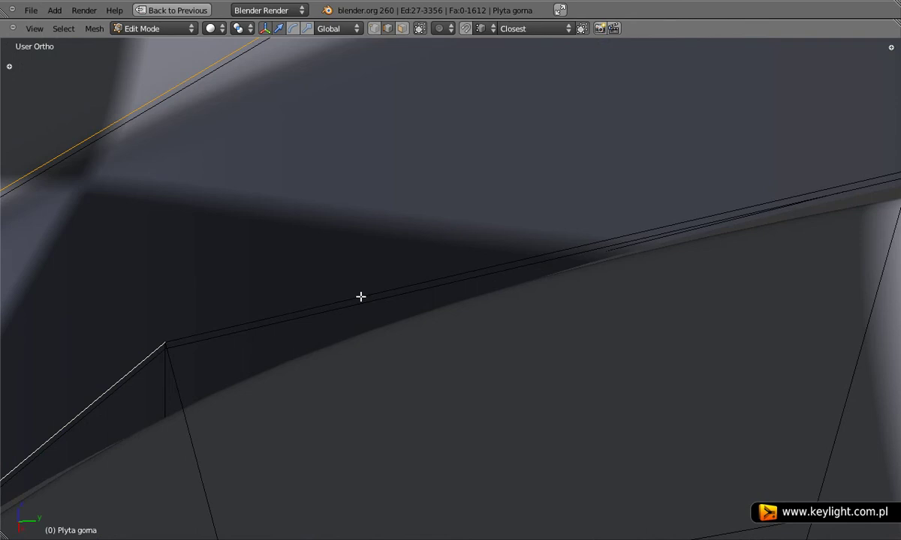
{"action": "right_click", "coordinate": [360, 297], "text": "alt+shift"}
Add the hole-bottom edge and remaining rim and corner edges, then bring up the Edges menu
{"action": "scroll", "coordinate": [657, 319], "scroll_direction": "down", "scroll_amount": 2}
{"action": "scroll", "coordinate": [639, 324], "scroll_direction": "up", "scroll_amount": 2}
{"action": "scroll", "coordinate": [401, 370], "scroll_direction": "up", "scroll_amount": 1}
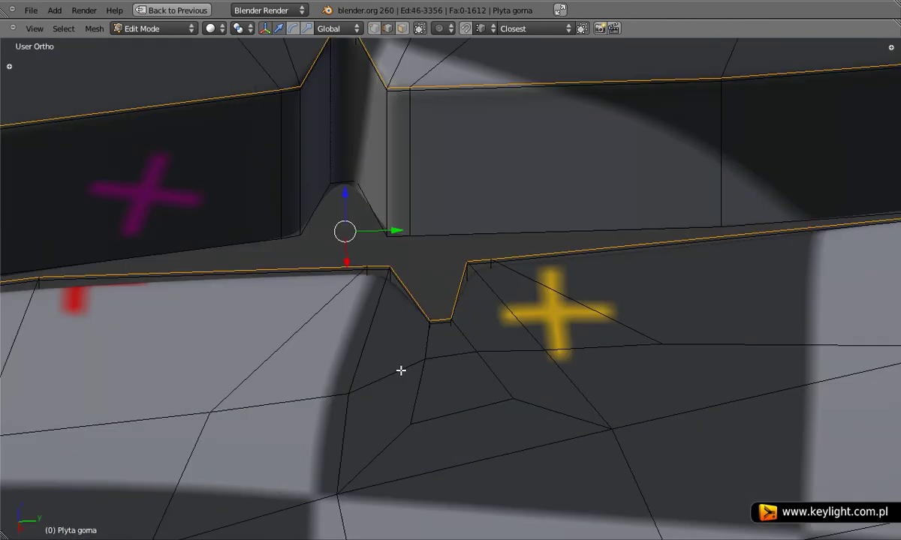
{"action": "mouse_move", "coordinate": [826, 283]}
{"action": "middle_mouse_down"}
{"action": "mouse_move", "coordinate": [736, 326]}
{"action": "mouse_move", "coordinate": [673, 322]}
{"action": "mouse_move", "coordinate": [518, 264]}
{"action": "mouse_move", "coordinate": [338, 344]}
{"action": "mouse_move", "coordinate": [393, 340]}
{"action": "middle_mouse_up"}
{"action": "scroll", "coordinate": [336, 341], "scroll_direction": "up", "scroll_amount": 2}
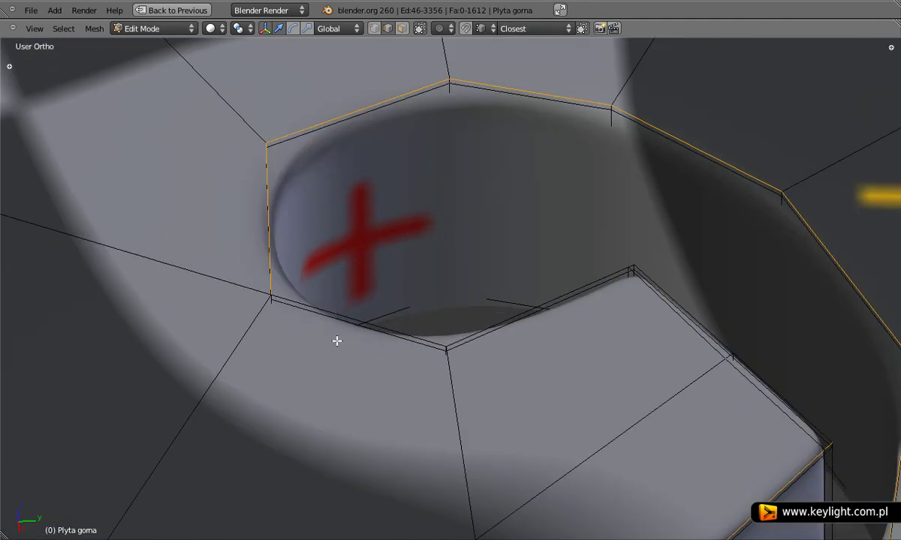
{"action": "right_click", "coordinate": [339, 316], "text": "shift"}
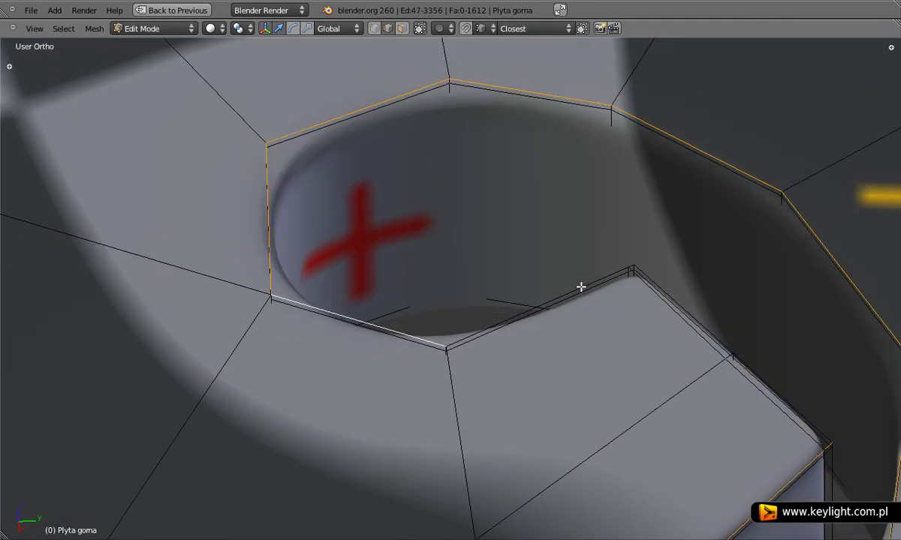
{"action": "right_click", "coordinate": [560, 297], "text": "shift"}
{"action": "scroll", "coordinate": [676, 270], "scroll_direction": "up", "scroll_amount": 3}
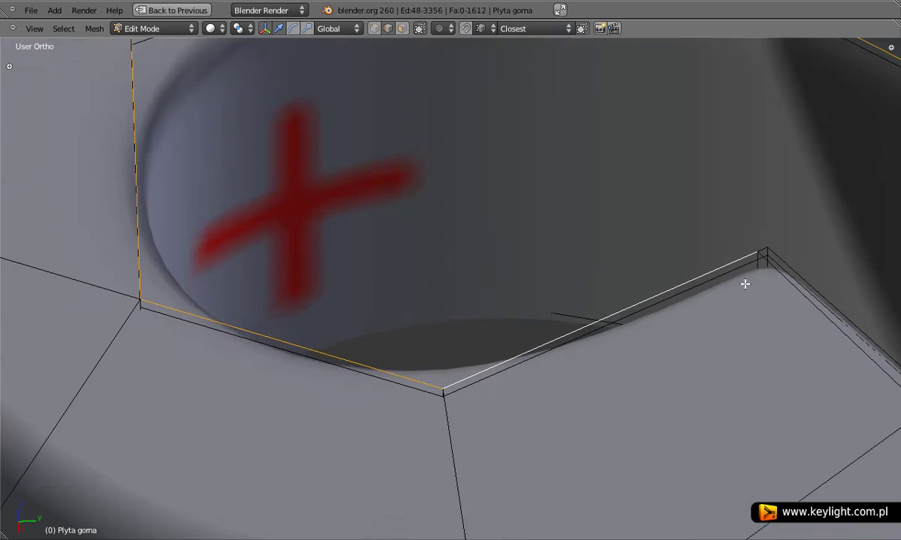
{"action": "middle_click_drag", "start_coordinate": [743, 283], "coordinate": [569, 287], "text": "shift"}
{"action": "scroll", "coordinate": [535, 250], "scroll_direction": "up", "scroll_amount": 2}
{"action": "right_click", "coordinate": [521, 257], "text": "shift"}
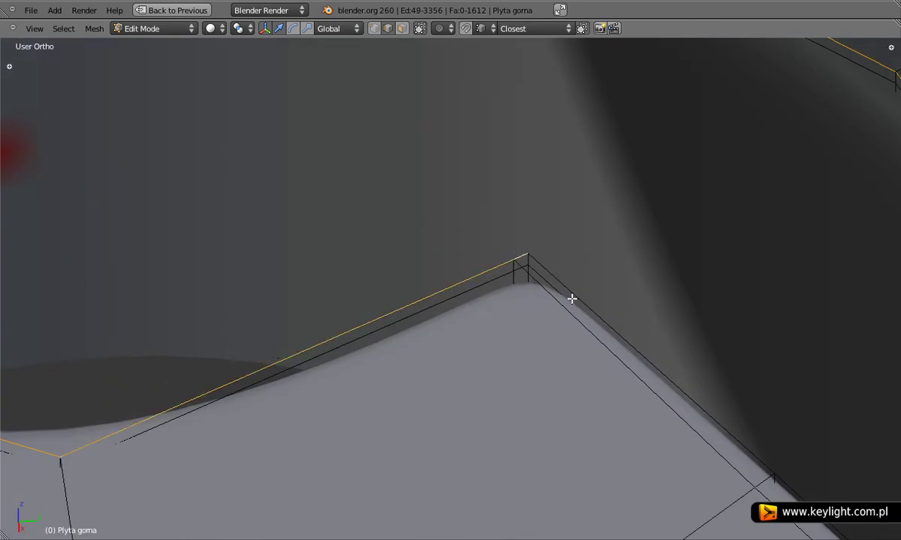
{"action": "right_click", "coordinate": [578, 300], "text": "shift"}
{"action": "scroll", "coordinate": [570, 338], "scroll_direction": "down", "scroll_amount": 3}
{"action": "scroll", "coordinate": [543, 185], "scroll_direction": "up", "scroll_amount": 2}
{"action": "scroll", "coordinate": [607, 279], "scroll_direction": "up", "scroll_amount": 2}
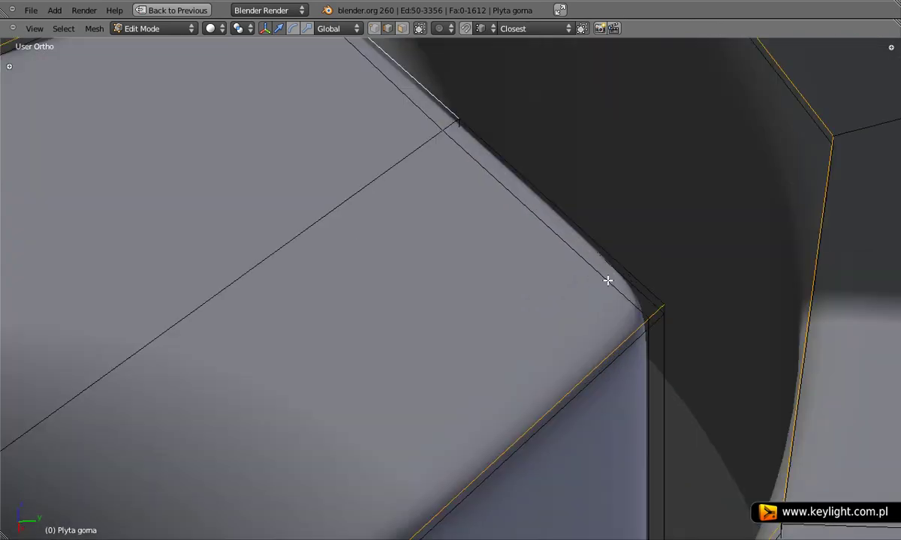
{"action": "right_click", "coordinate": [648, 288], "text": "shift"}
{"action": "scroll", "coordinate": [623, 293], "scroll_direction": "down", "scroll_amount": 3}
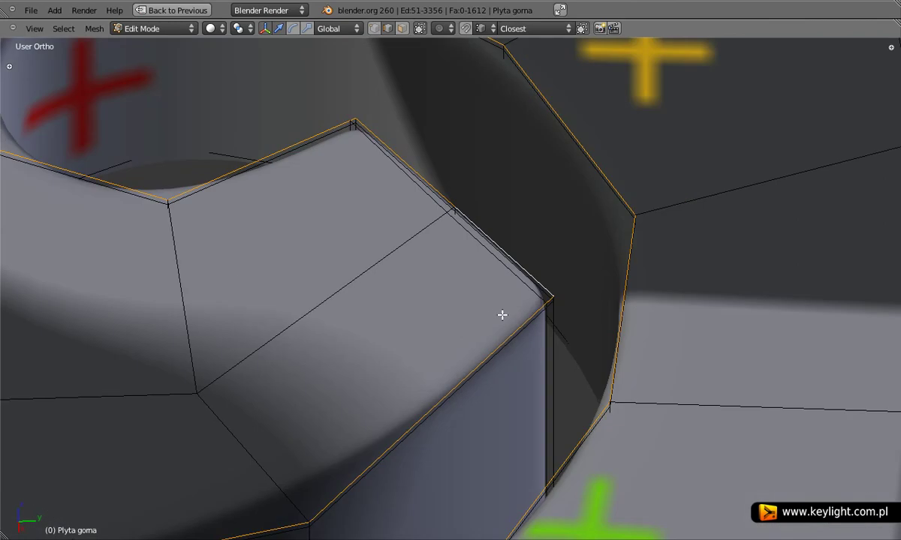
{"action": "key", "text": "ctrl+e"}
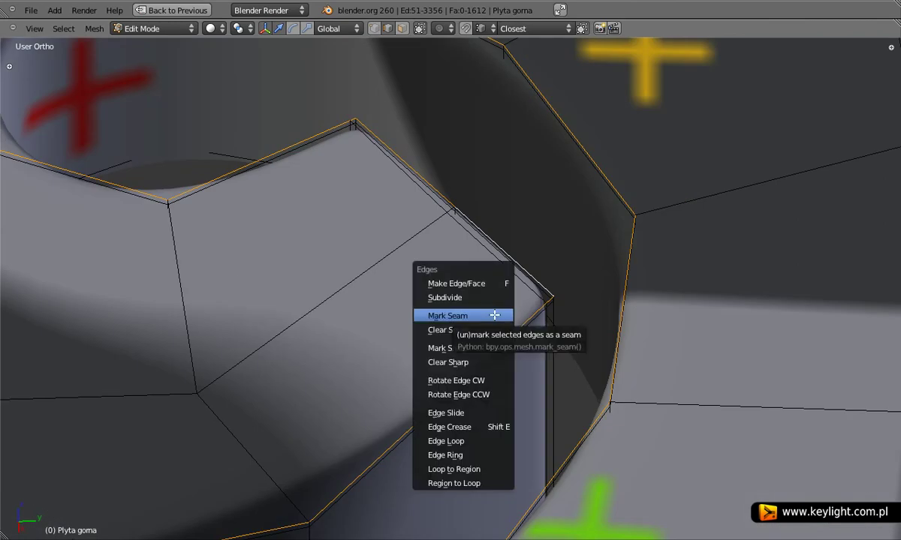
Mark the selected edges as a seam and re-unwrap the whole top plate
{"action": "left_click", "coordinate": [495, 315]}
{"action": "key", "text": "a"}
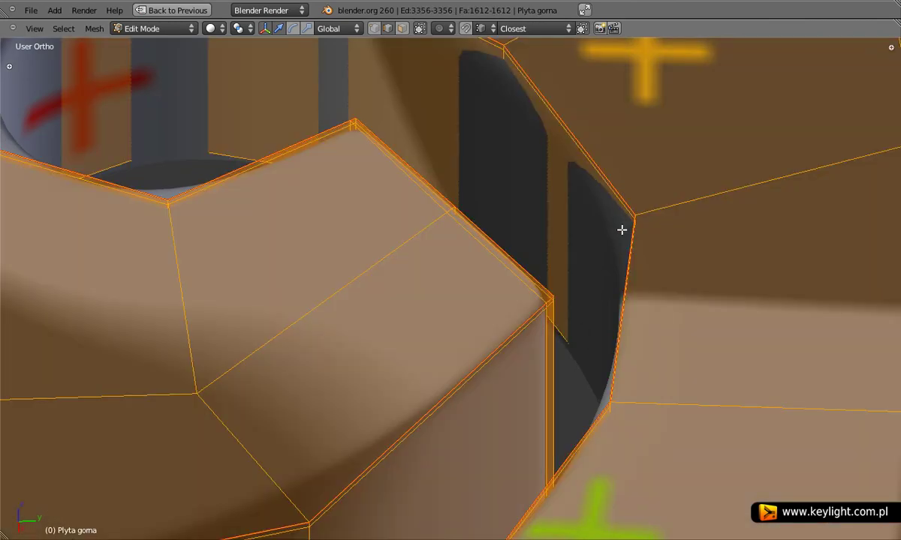
{"action": "key", "text": "u"}
{"action": "left_click", "coordinate": [622, 229]}
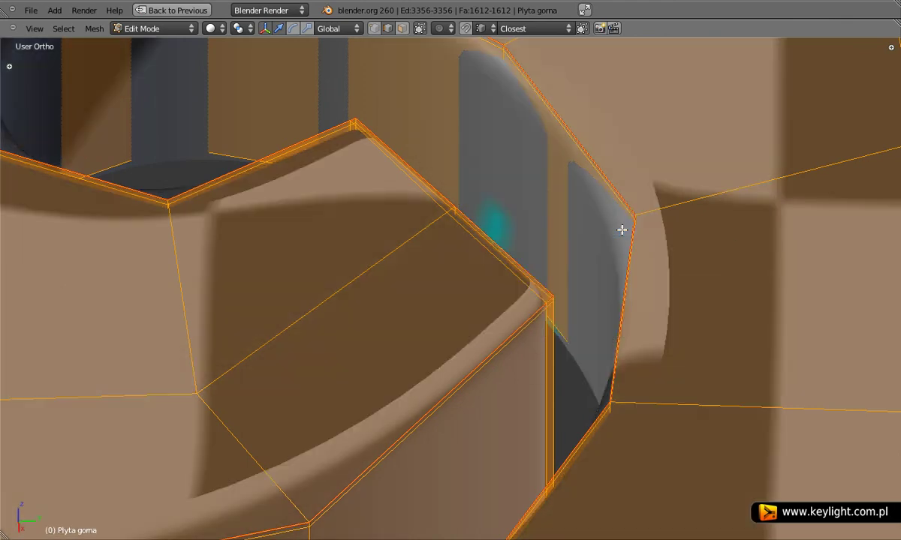
{"action": "key", "text": "ctrl+Up"}
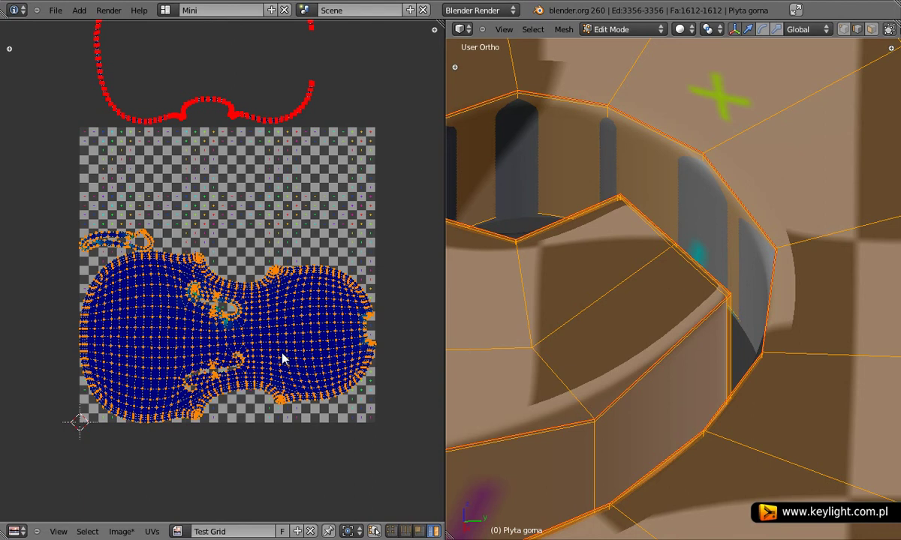
Inspect the new f-hole UV island full screen, then orbit in close on the plate's inner wall
{"action": "key", "text": "ctrl+Up"}
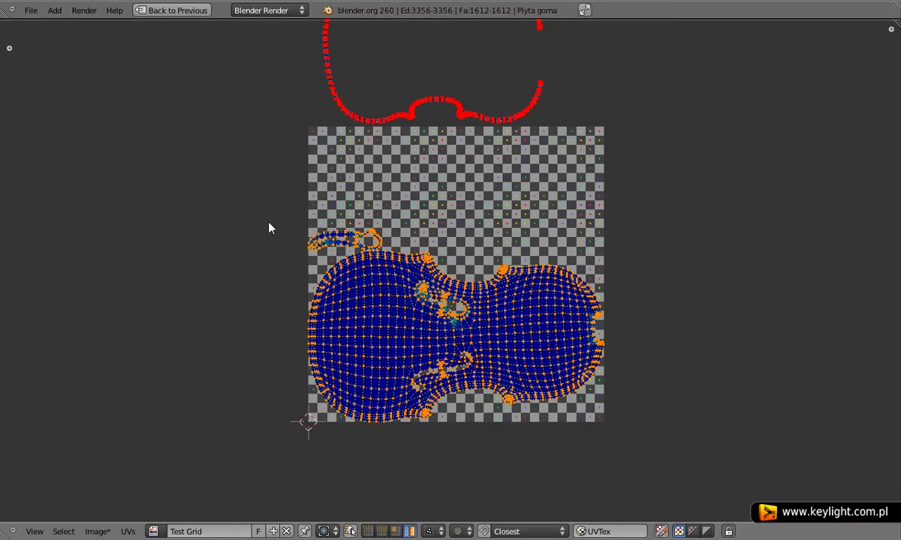
{"action": "scroll", "coordinate": [211, 255], "scroll_direction": "up", "scroll_amount": 5}
{"action": "mouse_move", "coordinate": [211, 256]}
{"action": "middle_mouse_down"}
{"action": "mouse_move", "coordinate": [527, 353]}
{"action": "mouse_move", "coordinate": [403, 396]}
{"action": "middle_mouse_up"}
{"action": "scroll", "coordinate": [388, 405], "scroll_direction": "up", "scroll_amount": 3}
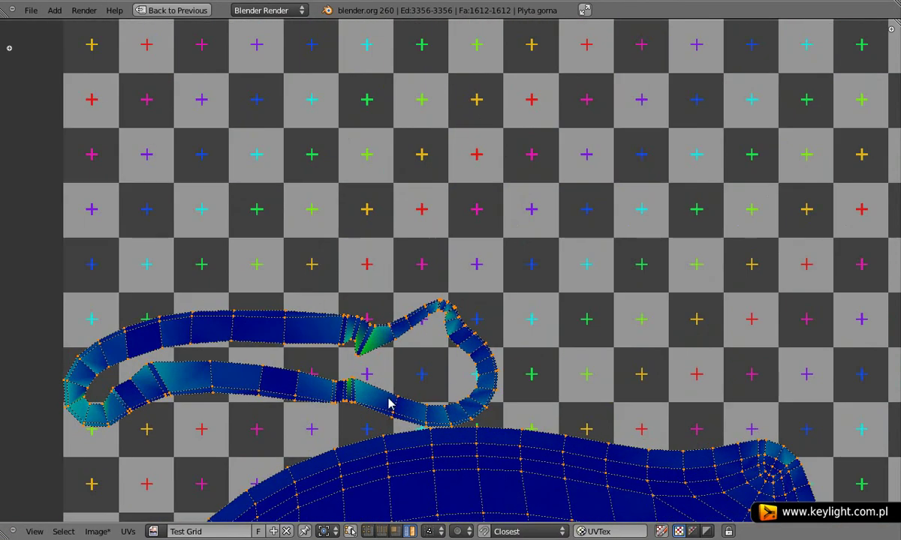
{"action": "middle_click_drag", "start_coordinate": [285, 412], "coordinate": [368, 291]}
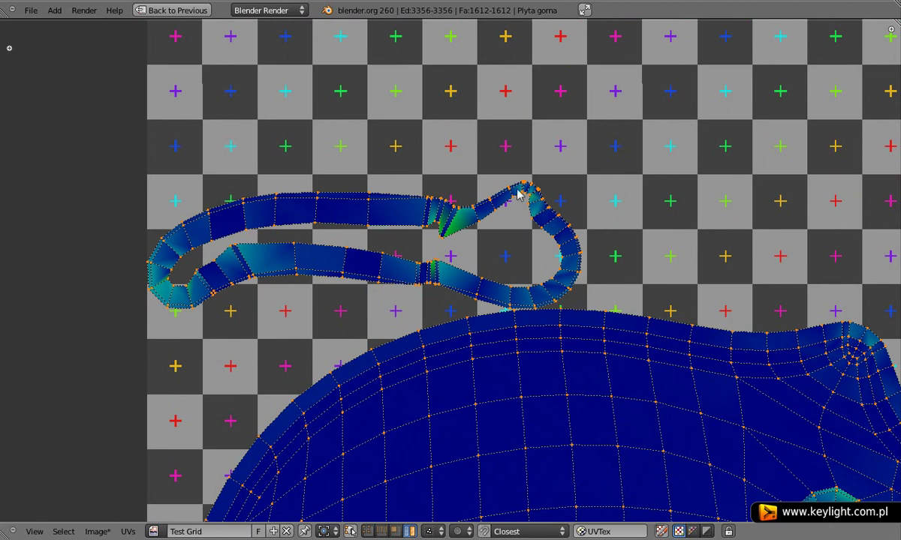
{"action": "key", "text": "ctrl+Up"}
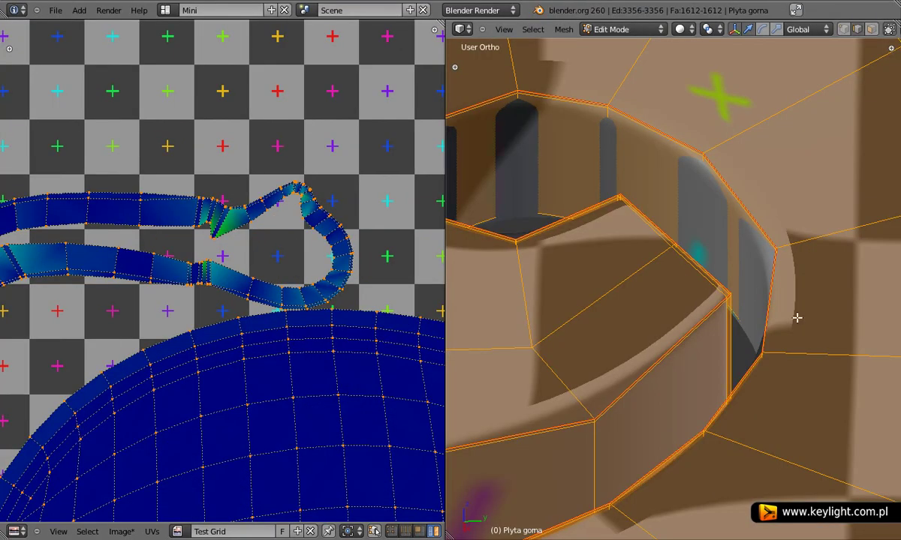
{"action": "middle_click_drag", "start_coordinate": [796, 318], "coordinate": [642, 301]}
{"action": "key", "text": "ctrl+Up"}
{"action": "mouse_move", "coordinate": [392, 326]}
{"action": "middle_mouse_down"}
{"action": "mouse_move", "coordinate": [589, 308]}
{"action": "mouse_move", "coordinate": [614, 416]}
{"action": "mouse_move", "coordinate": [531, 404]}
{"action": "mouse_move", "coordinate": [675, 332]}
{"action": "mouse_move", "coordinate": [559, 361]}
{"action": "mouse_move", "coordinate": [267, 210]}
{"action": "middle_mouse_up"}
{"action": "scroll", "coordinate": [531, 405], "scroll_direction": "down", "scroll_amount": 3}
{"action": "scroll", "coordinate": [358, 252], "scroll_direction": "up", "scroll_amount": 3}
{"action": "scroll", "coordinate": [358, 251], "scroll_direction": "up", "scroll_amount": 5}
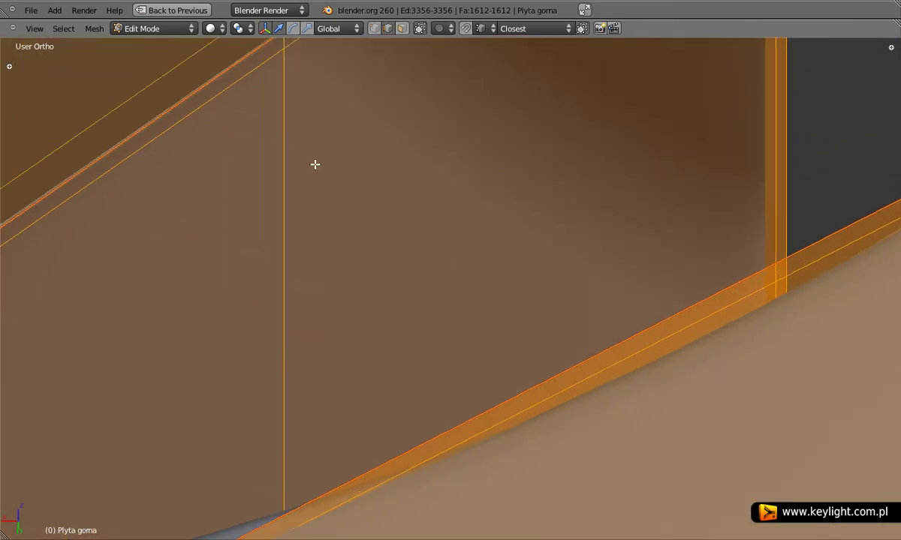
{"action": "scroll", "coordinate": [316, 106], "scroll_direction": "down", "scroll_amount": 2}
Select the vertical edge inside the f-hole notch and mark it as a seam
{"action": "right_click", "coordinate": [333, 116]}
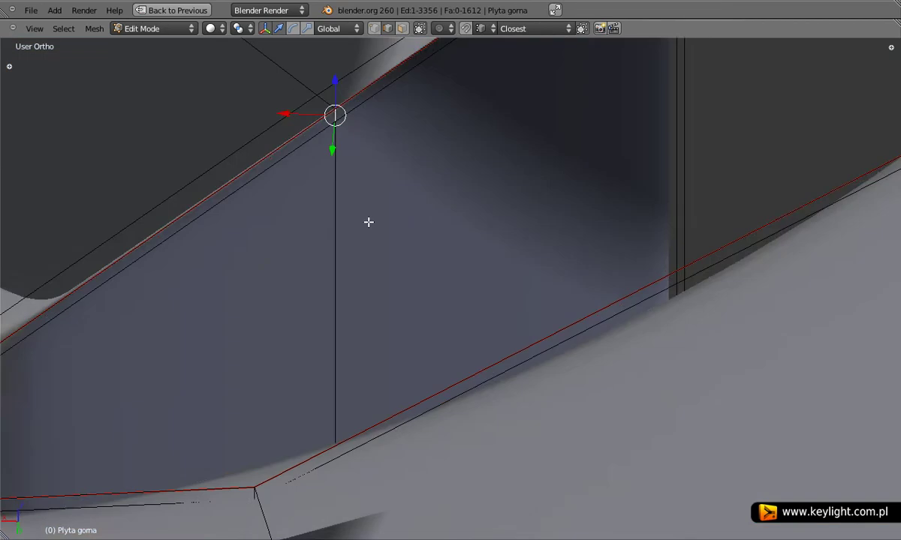
{"action": "right_click", "coordinate": [337, 264], "text": "shift"}
{"action": "scroll", "coordinate": [403, 241], "scroll_direction": "down", "scroll_amount": 2}
{"action": "mouse_move", "coordinate": [403, 241]}
{"action": "middle_mouse_down"}
{"action": "mouse_move", "coordinate": [404, 296]}
{"action": "mouse_move", "coordinate": [442, 291]}
{"action": "mouse_move", "coordinate": [447, 328]}
{"action": "middle_mouse_up"}
{"action": "scroll", "coordinate": [606, 455], "scroll_direction": "up", "scroll_amount": 3}
{"action": "scroll", "coordinate": [606, 456], "scroll_direction": "down", "scroll_amount": 3}
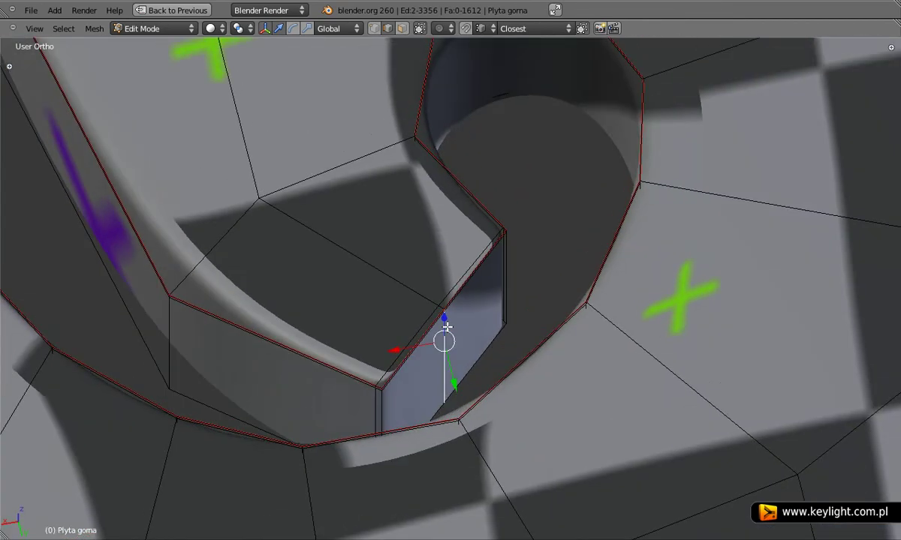
{"action": "key", "text": "ctrl+e"}
{"action": "left_click", "coordinate": [446, 327]}
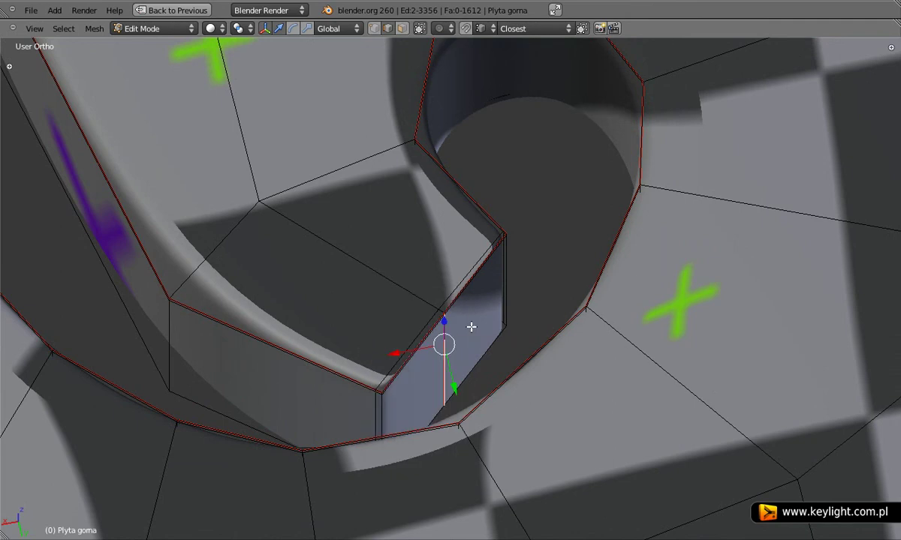
Select the whole mesh, unwrap it again, and check the result in the UV editor
{"action": "key", "text": "a"}
{"action": "key", "text": "u"}
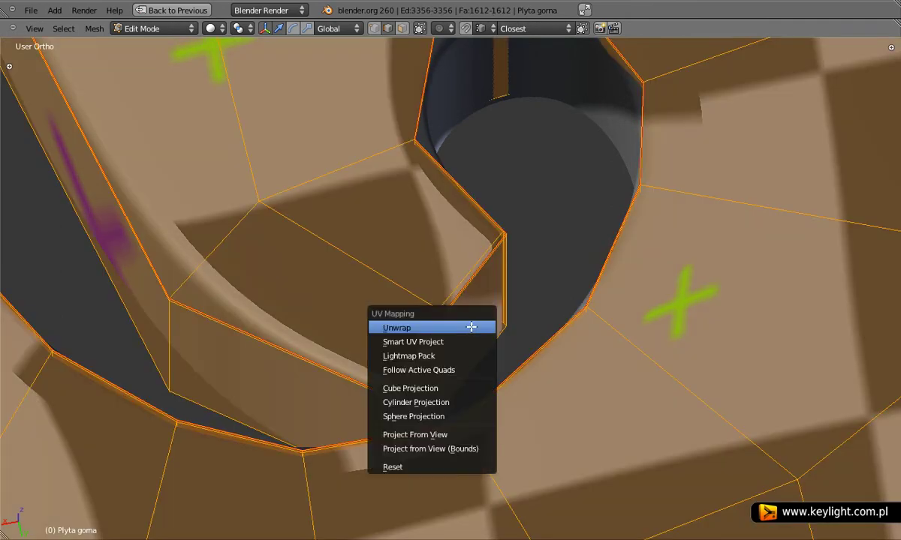
{"action": "left_click", "coordinate": [471, 328]}
{"action": "key", "text": "ctrl+Up"}
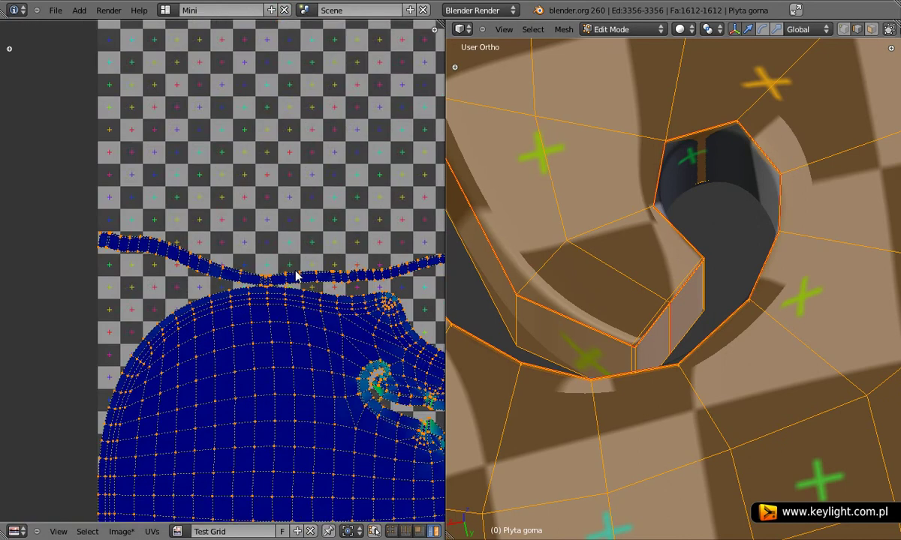
{"action": "scroll", "coordinate": [296, 276], "scroll_direction": "down", "scroll_amount": 3}
{"action": "scroll", "coordinate": [352, 295], "scroll_direction": "up", "scroll_amount": 3}
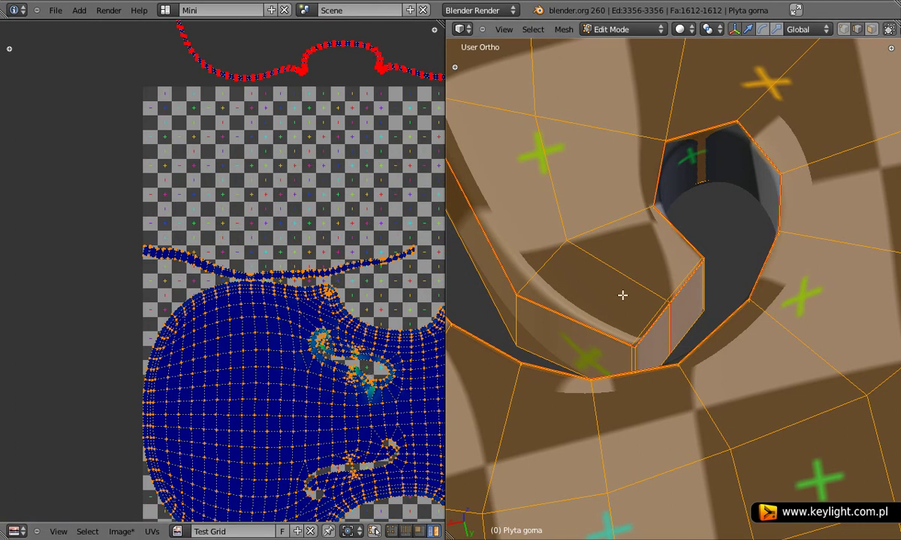
Maximize the 3D view and orbit around the f-hole to inspect the checker mapping
{"action": "key", "text": "ctrl+Up"}
{"action": "scroll", "coordinate": [466, 324], "scroll_direction": "down", "scroll_amount": 2}
{"action": "middle_click_drag", "start_coordinate": [494, 292], "coordinate": [456, 367]}
{"action": "scroll", "coordinate": [456, 367], "scroll_direction": "down", "scroll_amount": 4}
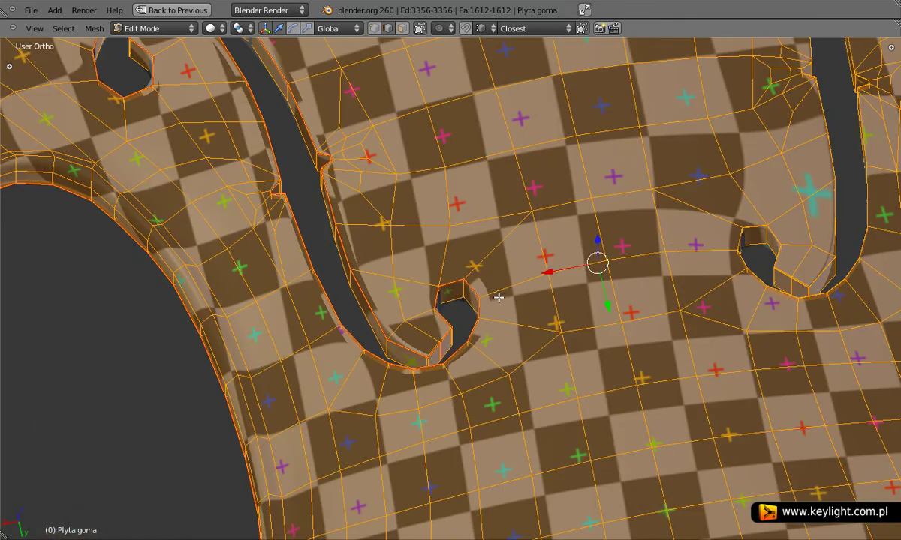
{"action": "middle_click_drag", "start_coordinate": [497, 291], "coordinate": [417, 423]}
{"action": "scroll", "coordinate": [526, 343], "scroll_direction": "up", "scroll_amount": 2}
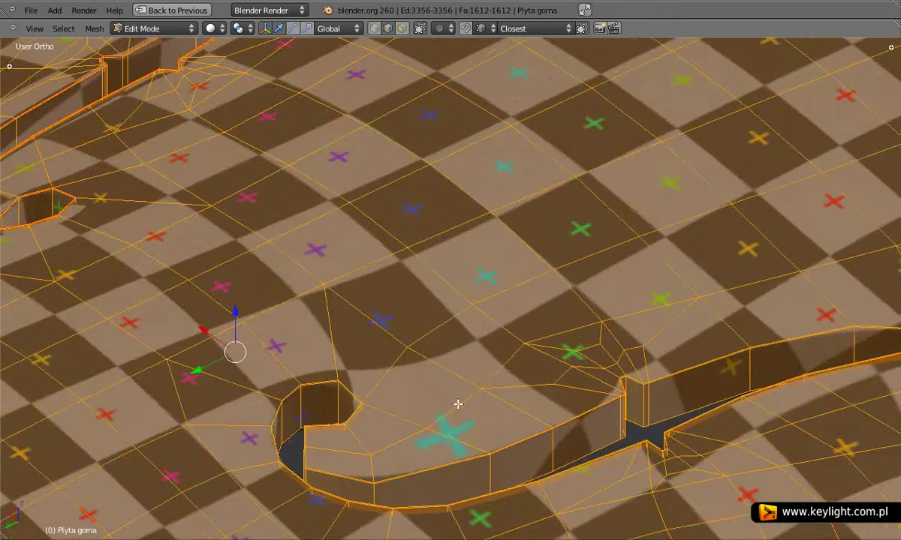
{"action": "middle_click_drag", "start_coordinate": [526, 343], "coordinate": [462, 302]}
{"action": "scroll", "coordinate": [469, 314], "scroll_direction": "up", "scroll_amount": 3}
{"action": "scroll", "coordinate": [447, 378], "scroll_direction": "up", "scroll_amount": 2}
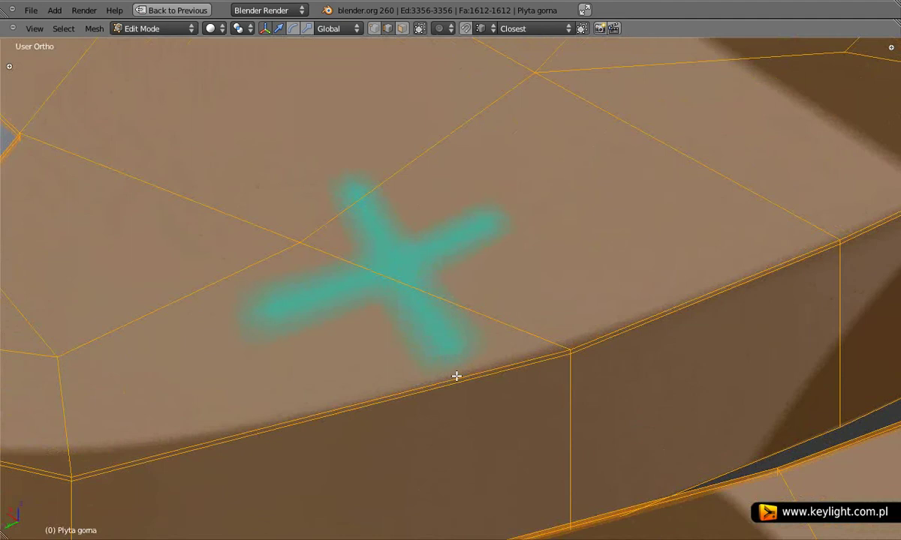
Select the rim edge loop and add the cutout corner edges, including the diagonal one
{"action": "right_click", "coordinate": [457, 375]}
{"action": "right_click", "coordinate": [631, 323], "text": "alt"}
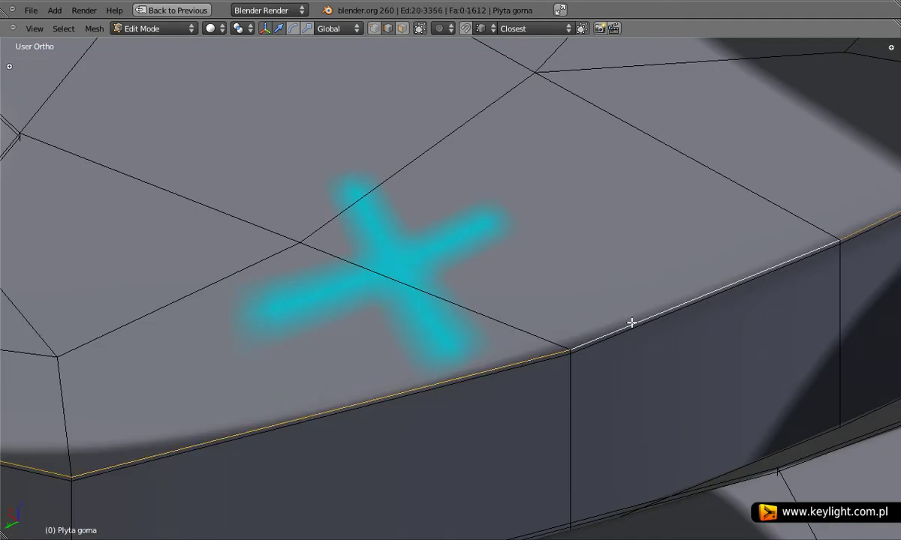
{"action": "scroll", "coordinate": [461, 366], "scroll_direction": "down", "scroll_amount": 3}
{"action": "middle_click_drag", "start_coordinate": [356, 370], "coordinate": [412, 311]}
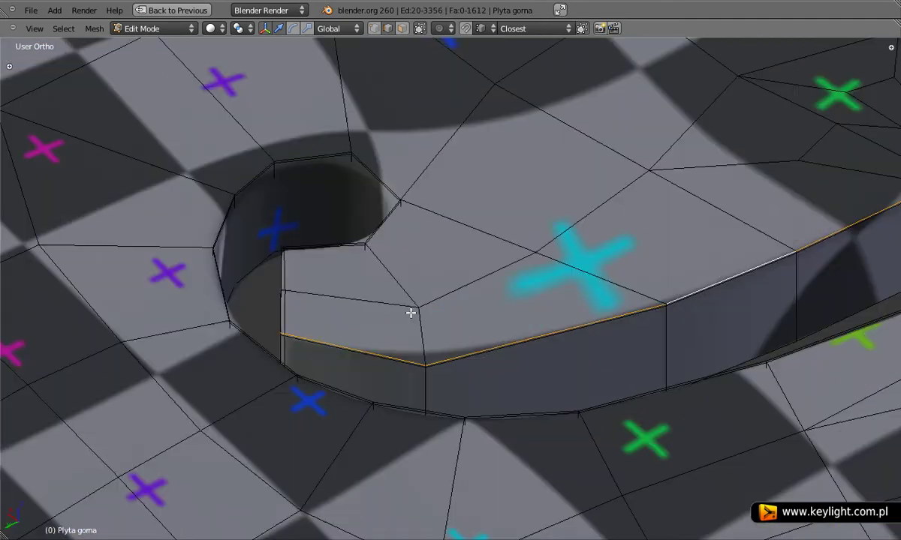
{"action": "scroll", "coordinate": [283, 339], "scroll_direction": "up", "scroll_amount": 3}
{"action": "scroll", "coordinate": [492, 325], "scroll_direction": "up", "scroll_amount": 2}
{"action": "scroll", "coordinate": [377, 360], "scroll_direction": "up", "scroll_amount": 2}
{"action": "middle_click_drag", "start_coordinate": [376, 360], "coordinate": [481, 362]}
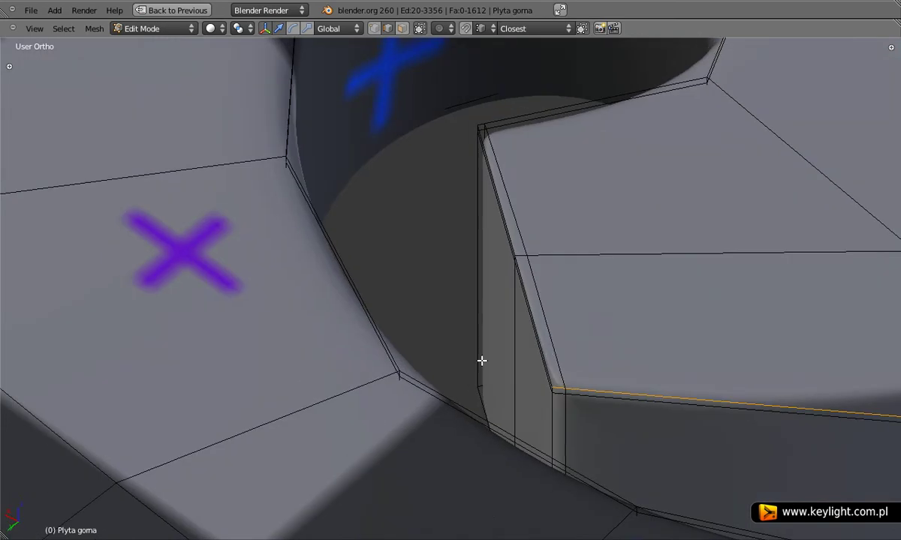
{"action": "right_click", "coordinate": [546, 353], "text": "shift"}
{"action": "mouse_move", "coordinate": [437, 403]}
{"action": "middle_mouse_down"}
{"action": "mouse_move", "coordinate": [462, 409]}
{"action": "mouse_move", "coordinate": [538, 368]}
{"action": "mouse_move", "coordinate": [328, 362]}
{"action": "middle_mouse_up"}
{"action": "scroll", "coordinate": [579, 352], "scroll_direction": "up", "scroll_amount": 3}
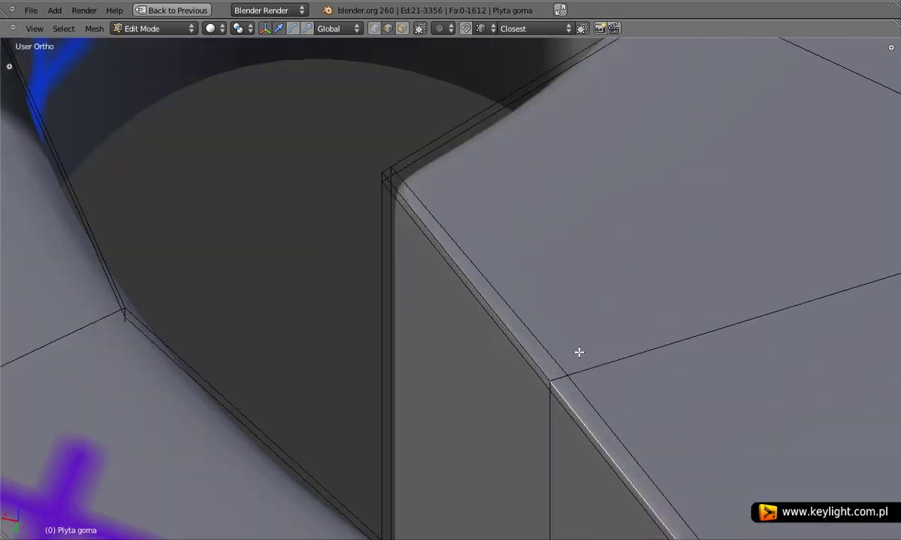
{"action": "right_click", "coordinate": [526, 352], "text": "shift"}
{"action": "right_click", "coordinate": [385, 169], "text": "shift"}
{"action": "right_click", "coordinate": [415, 155], "text": "shift"}
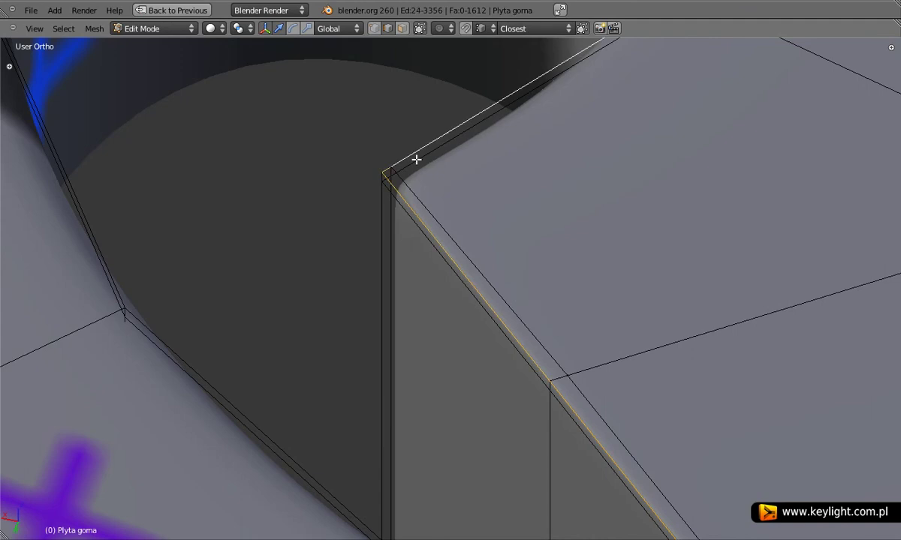
Add a hole edge and the edge loop around the hole to the selection
{"action": "middle_click_drag", "start_coordinate": [416, 156], "coordinate": [668, 198]}
{"action": "scroll", "coordinate": [587, 316], "scroll_direction": "up", "scroll_amount": 3}
{"action": "mouse_move", "coordinate": [587, 316]}
{"action": "middle_mouse_down"}
{"action": "mouse_move", "coordinate": [619, 320]}
{"action": "mouse_move", "coordinate": [231, 231]}
{"action": "middle_mouse_up"}
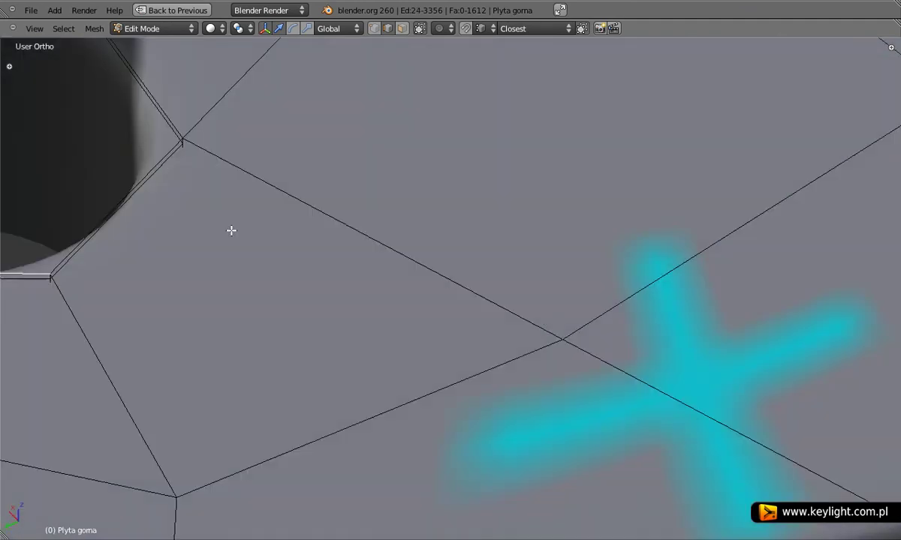
{"action": "mouse_move", "coordinate": [536, 228]}
{"action": "middle_mouse_down"}
{"action": "mouse_move", "coordinate": [758, 320]}
{"action": "mouse_move", "coordinate": [478, 400]}
{"action": "mouse_move", "coordinate": [410, 296]}
{"action": "mouse_move", "coordinate": [596, 455]}
{"action": "mouse_move", "coordinate": [444, 372]}
{"action": "middle_mouse_up"}
{"action": "scroll", "coordinate": [355, 226], "scroll_direction": "up", "scroll_amount": 1}
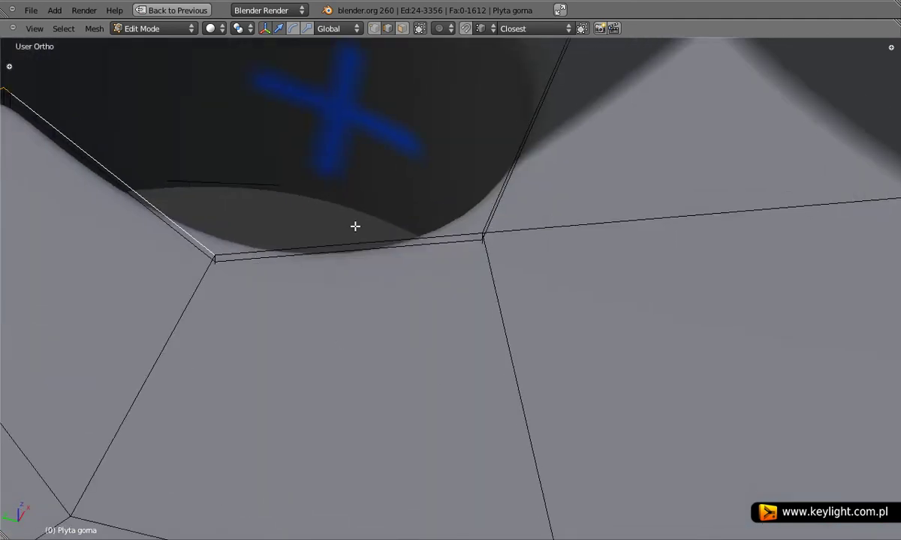
{"action": "right_click", "coordinate": [359, 242], "text": "shift"}
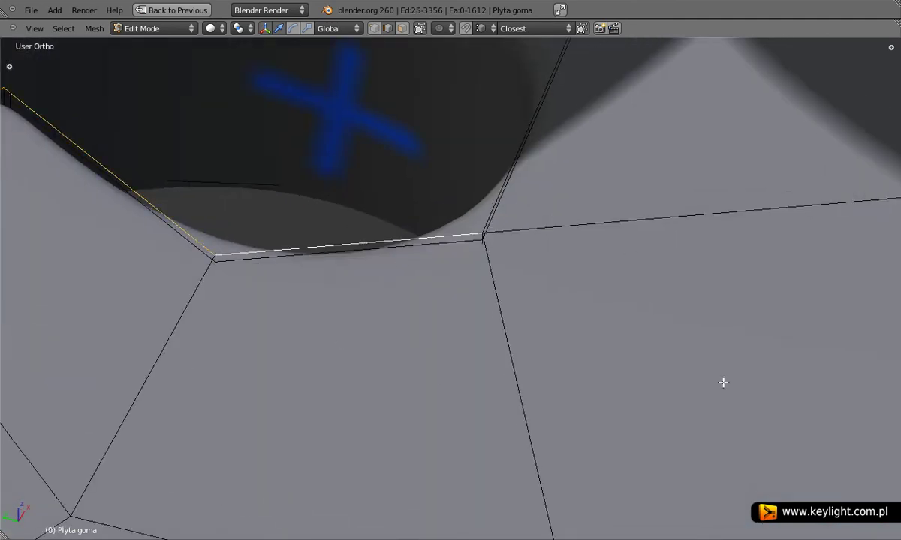
{"action": "mouse_move", "coordinate": [723, 382]}
{"action": "middle_mouse_down"}
{"action": "mouse_move", "coordinate": [581, 332]}
{"action": "mouse_move", "coordinate": [539, 384]}
{"action": "mouse_move", "coordinate": [412, 231]}
{"action": "middle_mouse_up"}
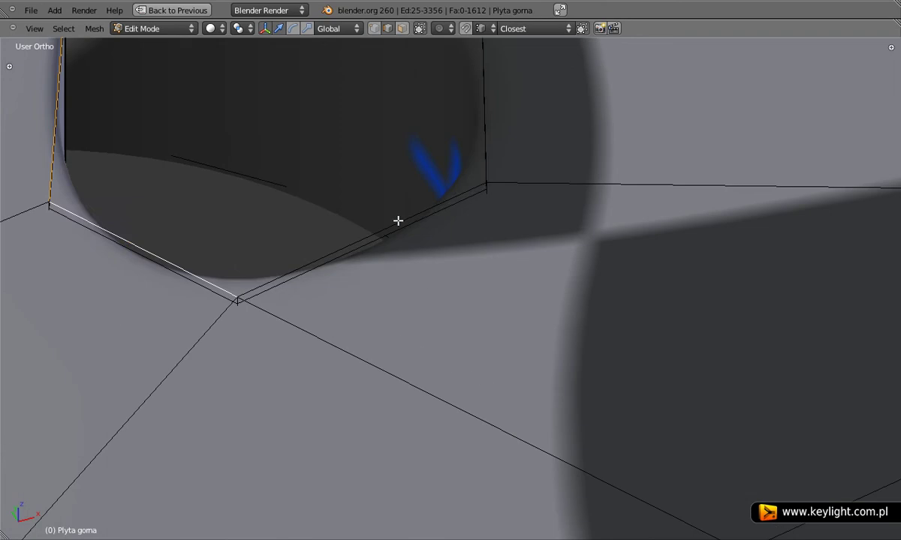
{"action": "right_click", "coordinate": [398, 220], "text": "alt+shift"}
{"action": "scroll", "coordinate": [376, 347], "scroll_direction": "down", "scroll_amount": 3}
{"action": "scroll", "coordinate": [575, 406], "scroll_direction": "up", "scroll_amount": 2}
{"action": "mouse_move", "coordinate": [380, 358]}
{"action": "middle_mouse_down"}
{"action": "mouse_move", "coordinate": [576, 406]}
{"action": "mouse_move", "coordinate": [527, 319]}
{"action": "mouse_move", "coordinate": [451, 248]}
{"action": "mouse_move", "coordinate": [527, 145]}
{"action": "mouse_move", "coordinate": [314, 243]}
{"action": "middle_mouse_up"}
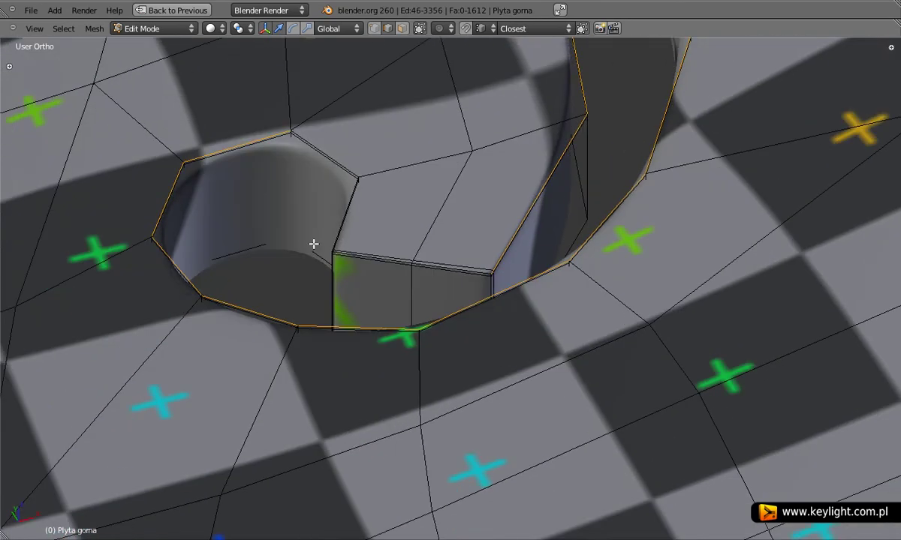
{"action": "scroll", "coordinate": [313, 244], "scroll_direction": "up", "scroll_amount": 3}
{"action": "scroll", "coordinate": [466, 321], "scroll_direction": "up", "scroll_amount": 2}
Add the notch block's top and vertical edges plus the hole's top, diagonal and corner edges
{"action": "right_click", "coordinate": [508, 261], "text": "shift"}
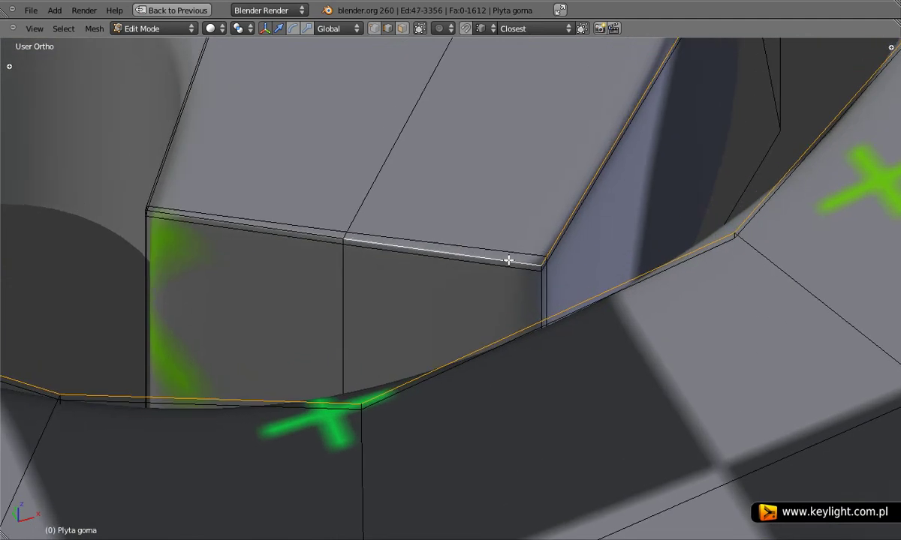
{"action": "right_click", "coordinate": [331, 235], "text": "shift"}
{"action": "right_click", "coordinate": [342, 240], "text": "shift"}
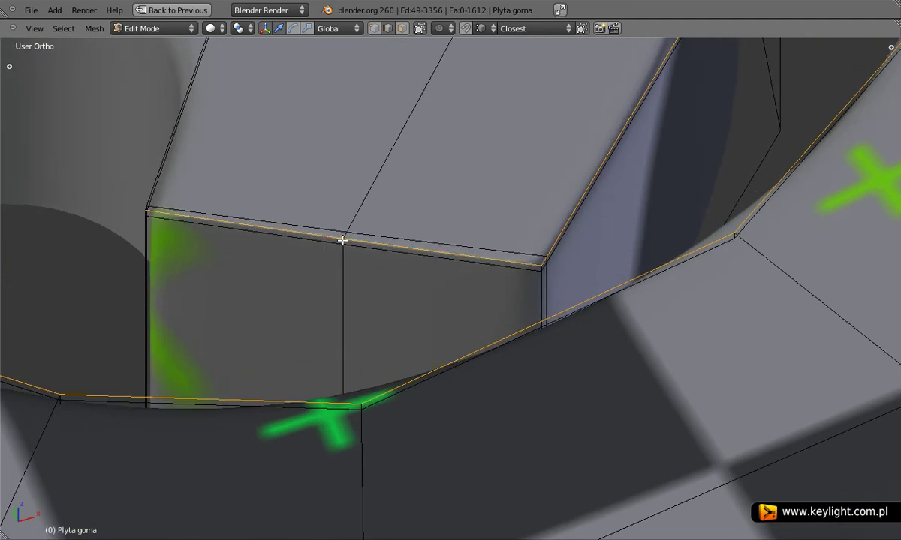
{"action": "right_click", "coordinate": [346, 277], "text": "shift"}
{"action": "mouse_move", "coordinate": [480, 392]}
{"action": "middle_mouse_down"}
{"action": "mouse_move", "coordinate": [382, 326]}
{"action": "mouse_move", "coordinate": [411, 343]}
{"action": "middle_mouse_up"}
{"action": "middle_click_drag", "start_coordinate": [676, 344], "coordinate": [487, 291], "text": "shift"}
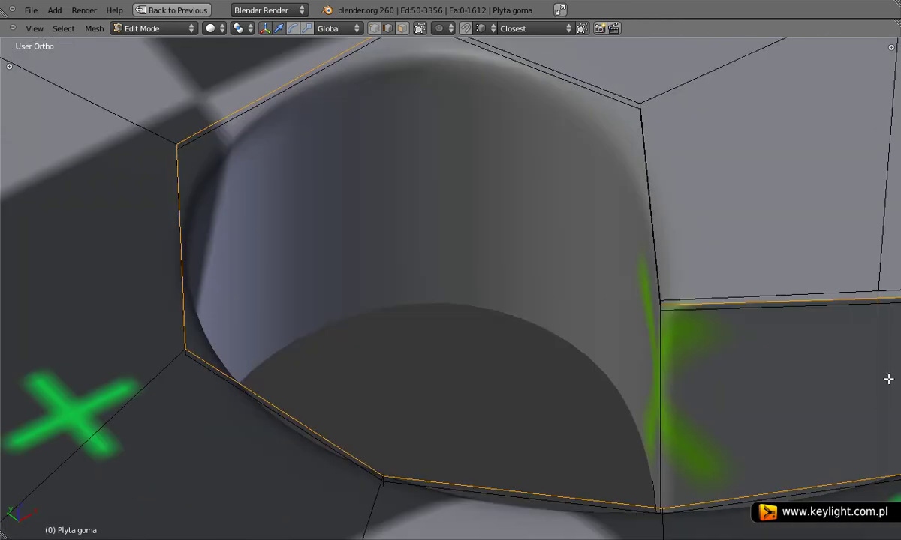
{"action": "mouse_move", "coordinate": [604, 337]}
{"action": "middle_mouse_down"}
{"action": "mouse_move", "coordinate": [334, 306]}
{"action": "mouse_move", "coordinate": [535, 291]}
{"action": "mouse_move", "coordinate": [178, 284]}
{"action": "middle_mouse_up"}
{"action": "middle_click_drag", "start_coordinate": [521, 274], "coordinate": [346, 253], "text": "shift"}
{"action": "right_click", "coordinate": [382, 98], "text": "shift"}
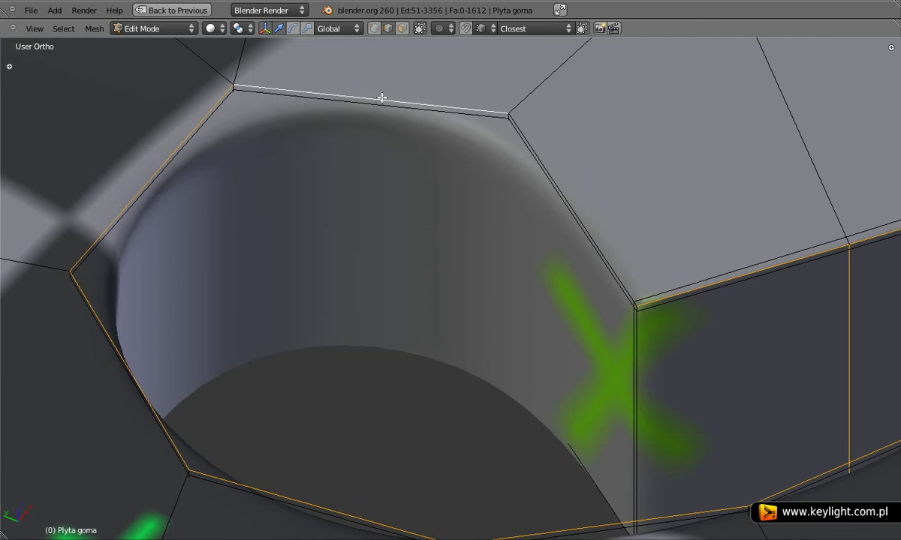
{"action": "right_click", "coordinate": [594, 236], "text": "shift"}
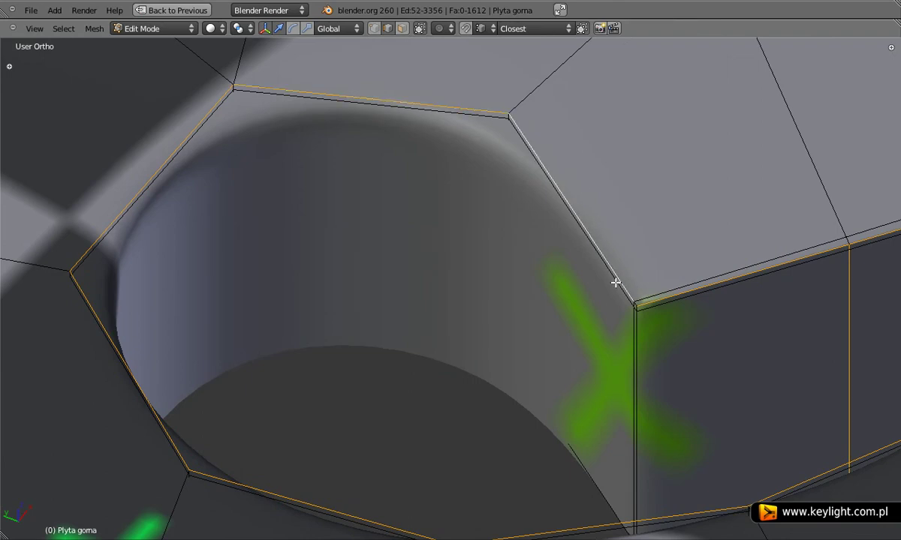
{"action": "scroll", "coordinate": [651, 326], "scroll_direction": "up", "scroll_amount": 1}
{"action": "scroll", "coordinate": [543, 298], "scroll_direction": "up", "scroll_amount": 3}
{"action": "scroll", "coordinate": [570, 247], "scroll_direction": "up", "scroll_amount": 2}
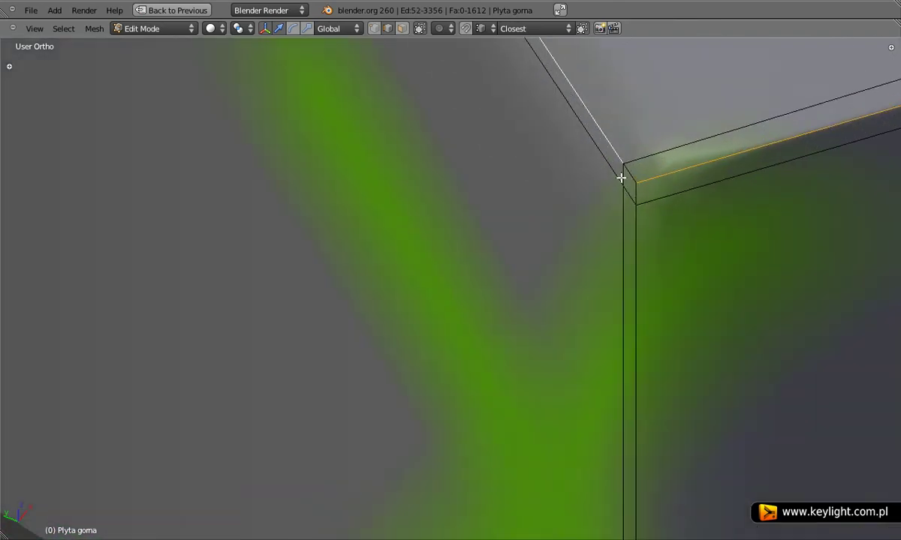
{"action": "right_click", "coordinate": [574, 189], "text": "shift"}
{"action": "scroll", "coordinate": [458, 301], "scroll_direction": "down", "scroll_amount": 3}
{"action": "scroll", "coordinate": [458, 301], "scroll_direction": "down", "scroll_amount": 3}
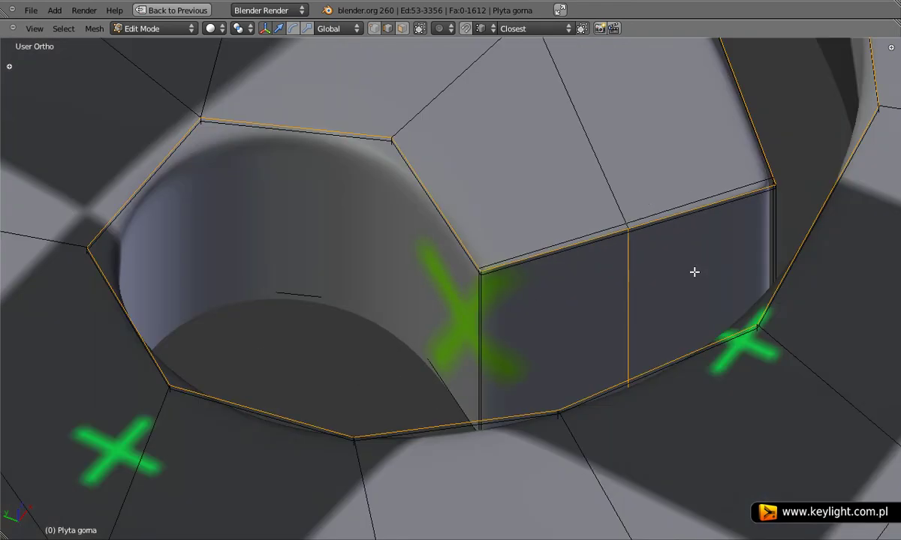
Mark the selected edges as seams, re-unwrap the whole plate, and restore the split layout
{"action": "key", "text": "ctrl+e"}
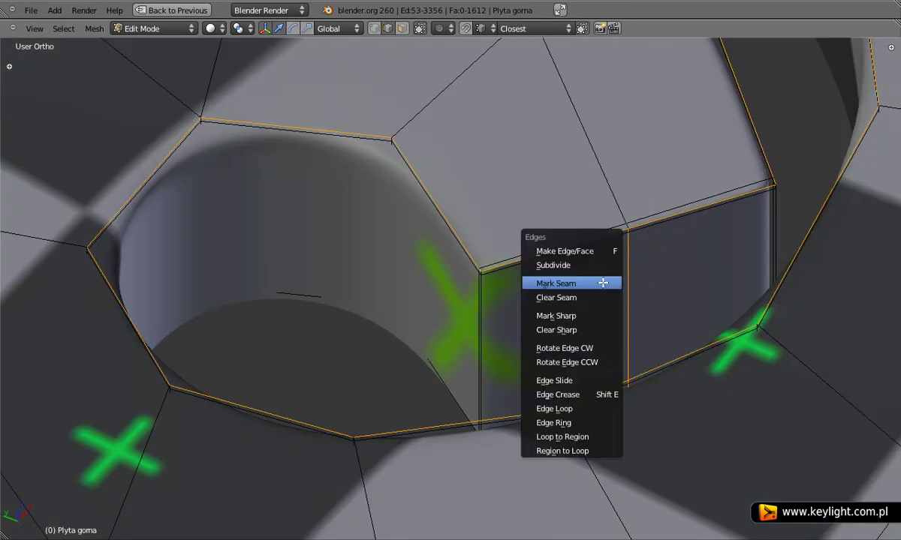
{"action": "left_click", "coordinate": [603, 283]}
{"action": "key", "text": "a"}
{"action": "key", "text": "a"}
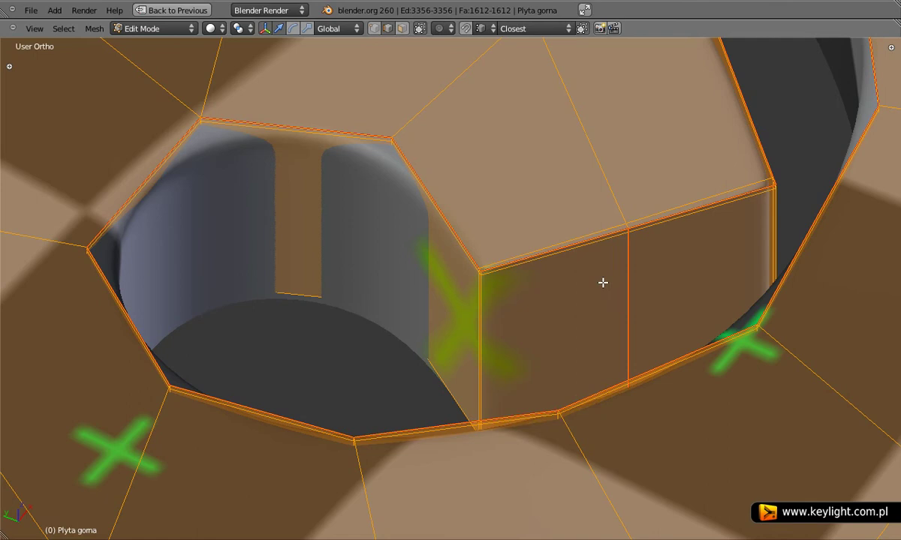
{"action": "key", "text": "u"}
{"action": "left_click", "coordinate": [603, 282]}
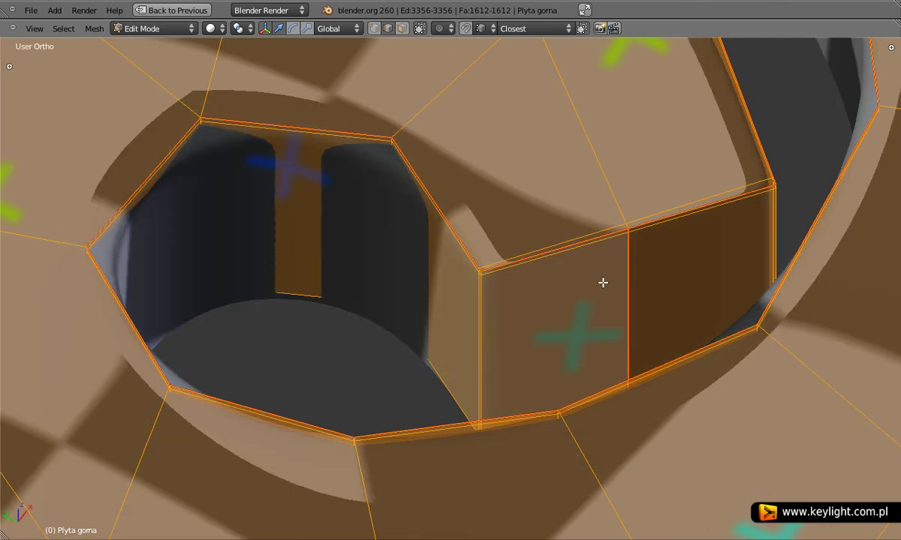
{"action": "key", "text": "ctrl+Up"}
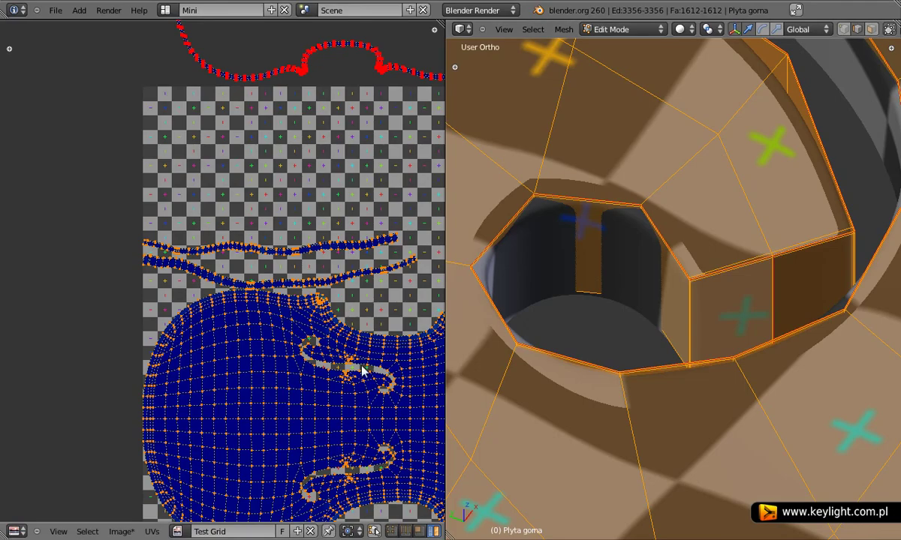
Maximize the UV editor, frame the checker image and body UVs, and select the violin-body island
{"action": "mouse_move", "coordinate": [382, 407]}
{"action": "middle_mouse_down"}
{"action": "mouse_move", "coordinate": [251, 297]}
{"action": "mouse_move", "coordinate": [262, 325]}
{"action": "middle_mouse_up"}
{"action": "key", "text": "ctrl+Up"}
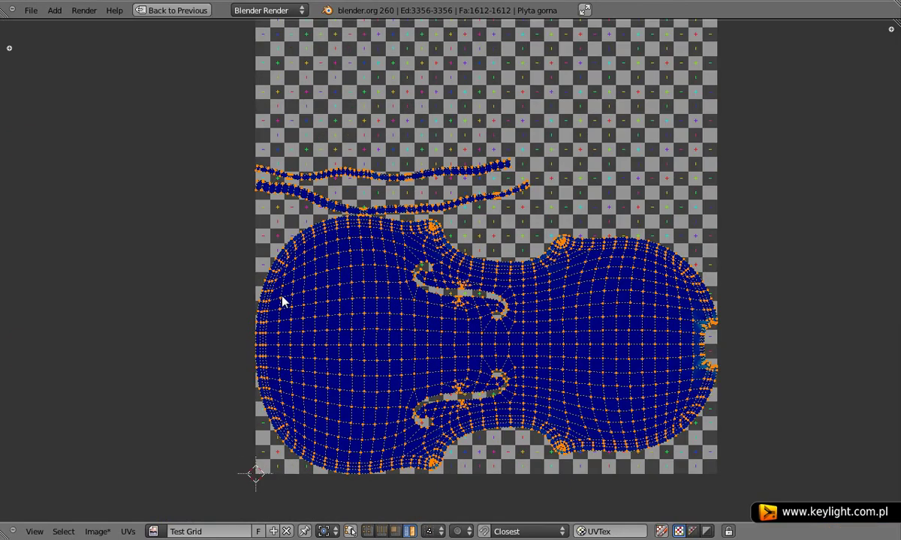
{"action": "mouse_move", "coordinate": [600, 319]}
{"action": "middle_mouse_down"}
{"action": "mouse_move", "coordinate": [484, 287]}
{"action": "mouse_move", "coordinate": [505, 306]}
{"action": "middle_mouse_up"}
{"action": "scroll", "coordinate": [469, 285], "scroll_direction": "down", "scroll_amount": 1}
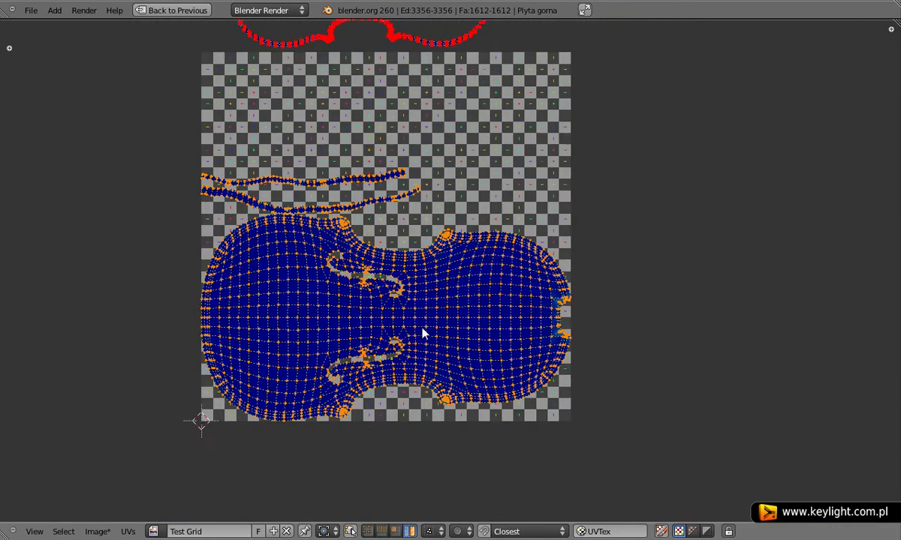
{"action": "middle_click_drag", "start_coordinate": [409, 313], "coordinate": [447, 378]}
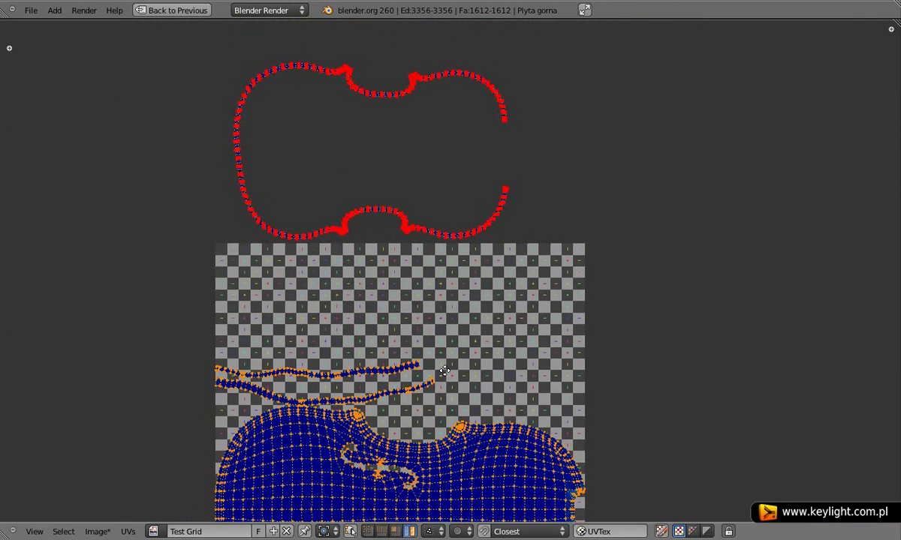
{"action": "mouse_move", "coordinate": [469, 436]}
{"action": "middle_mouse_down"}
{"action": "mouse_move", "coordinate": [456, 264]}
{"action": "mouse_move", "coordinate": [457, 284]}
{"action": "middle_mouse_up"}
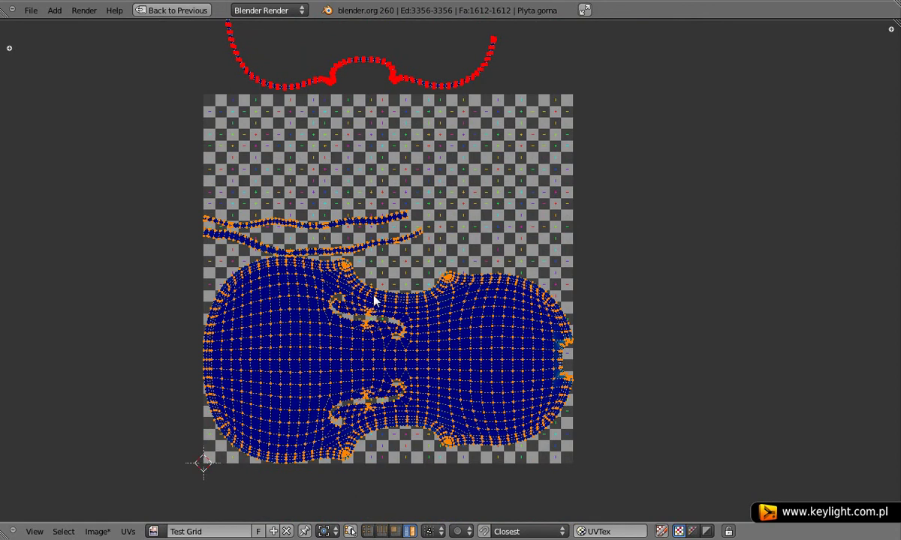
{"action": "middle_click_drag", "start_coordinate": [285, 299], "coordinate": [460, 404]}
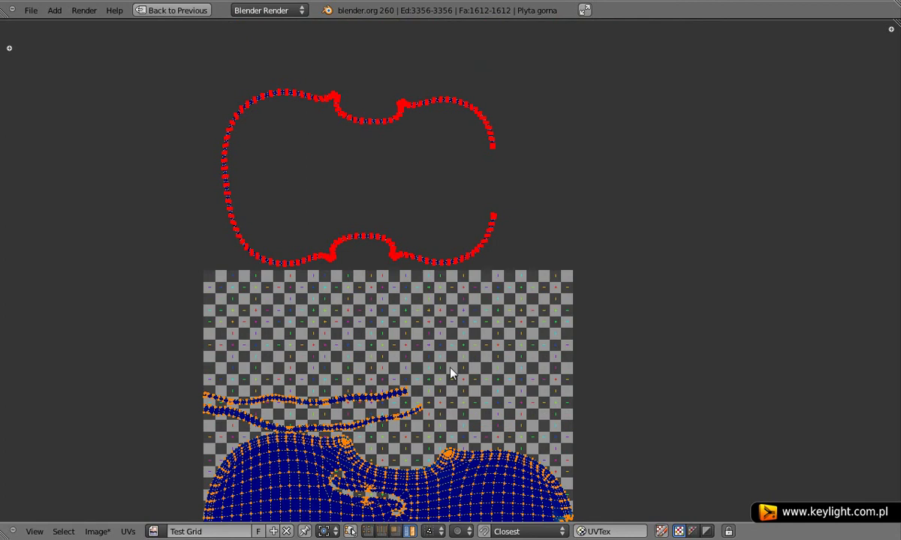
{"action": "scroll", "coordinate": [432, 343], "scroll_direction": "down", "scroll_amount": 2}
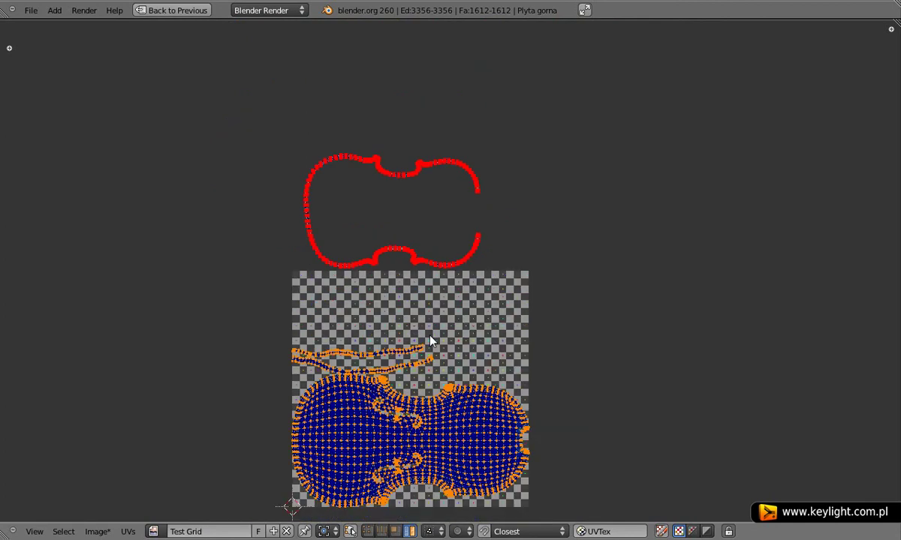
{"action": "mouse_move", "coordinate": [461, 357]}
{"action": "middle_mouse_down"}
{"action": "mouse_move", "coordinate": [423, 363]}
{"action": "mouse_move", "coordinate": [405, 303]}
{"action": "middle_mouse_up"}
{"action": "key", "text": "a"}
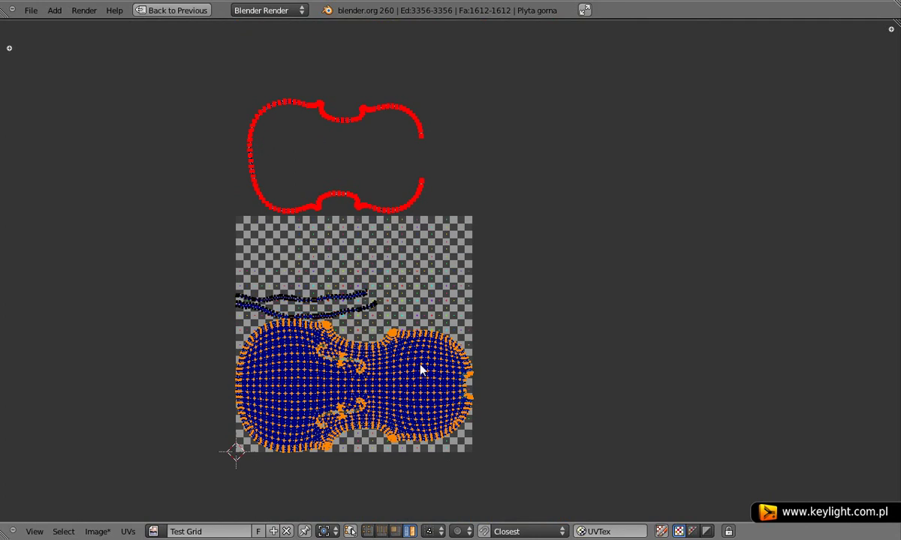
{"action": "key", "text": "l"}
Scale down the violin-body UV island, then select and pin all UVs
{"action": "key", "text": "s"}
{"action": "left_click", "coordinate": [487, 438]}
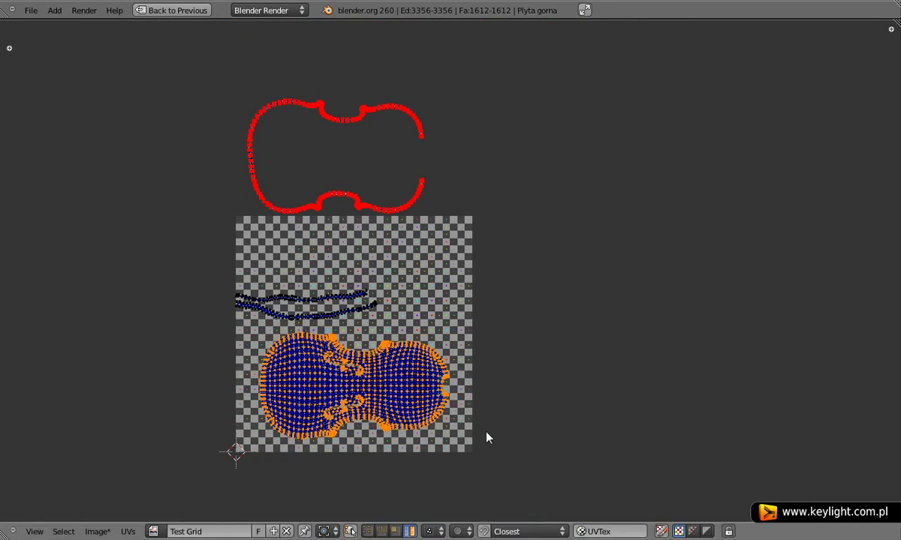
{"action": "key", "text": "a"}
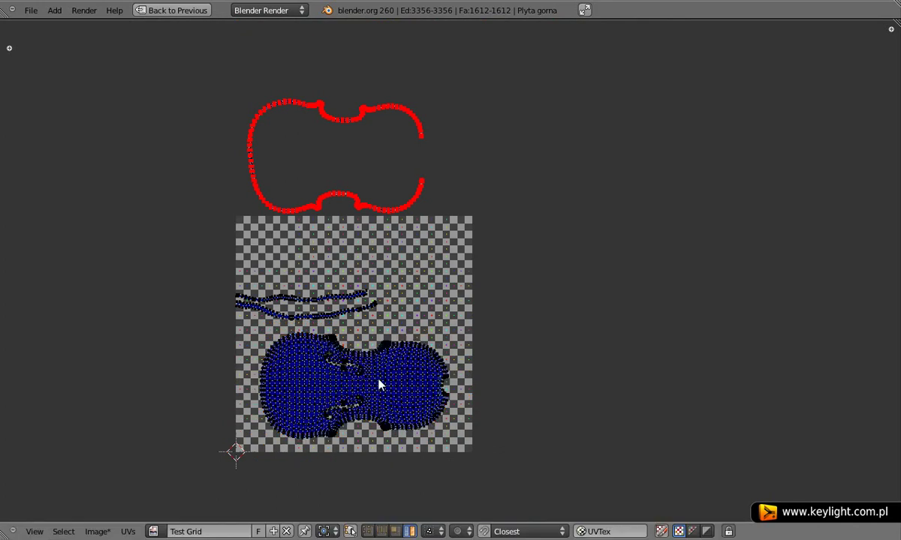
{"action": "key", "text": "a"}
{"action": "key", "text": "p"}
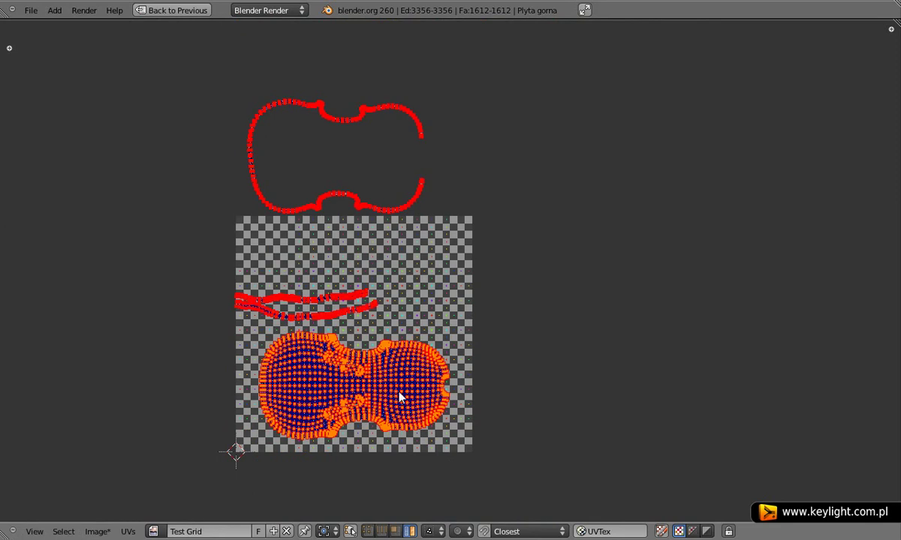
Move the body island above the outline and nest the rim strips inside it
{"action": "key", "text": "g"}
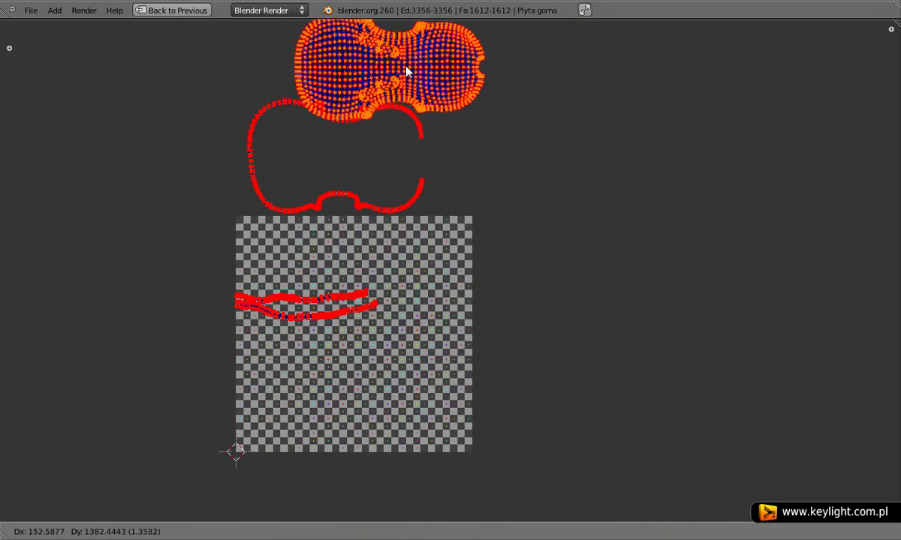
{"action": "left_click", "coordinate": [378, 44]}
{"action": "right_click", "coordinate": [334, 308]}
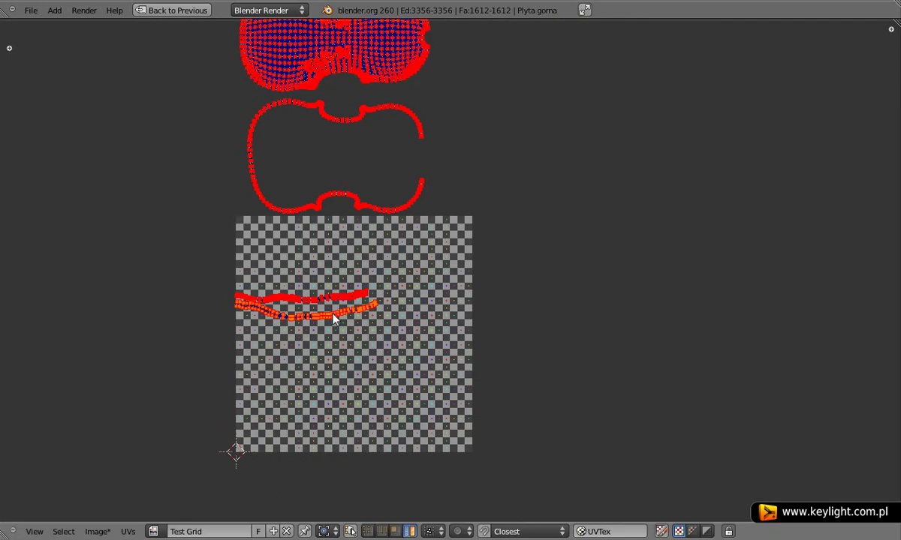
{"action": "key", "text": "g"}
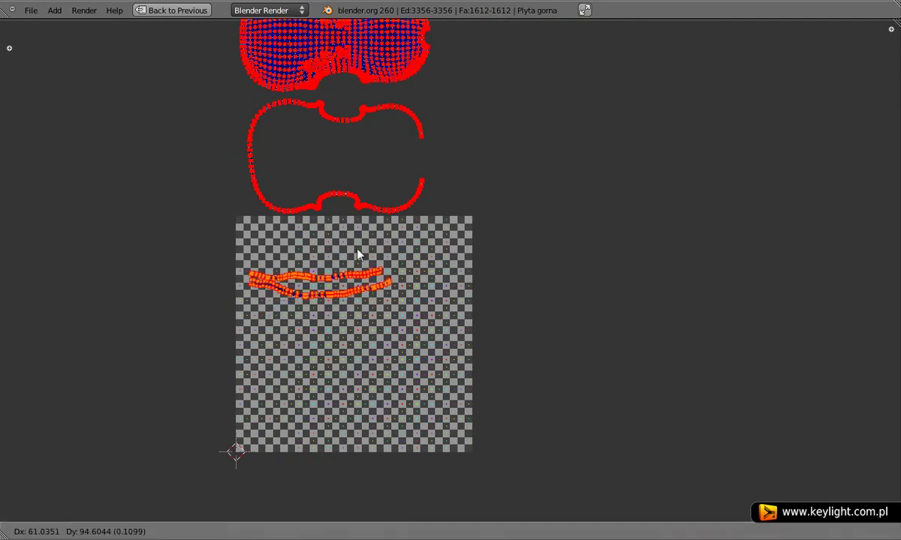
{"action": "left_click", "coordinate": [390, 194]}
{"action": "mouse_move", "coordinate": [390, 194]}
{"action": "middle_mouse_down"}
{"action": "mouse_move", "coordinate": [513, 280]}
{"action": "mouse_move", "coordinate": [513, 331]}
{"action": "mouse_move", "coordinate": [515, 263]}
{"action": "middle_mouse_up"}
{"action": "key", "text": "a"}
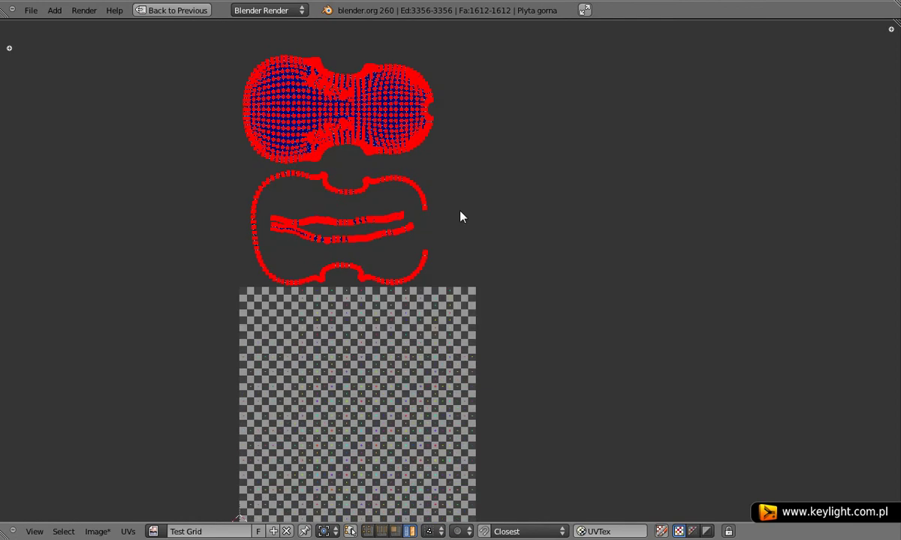
{"action": "key", "text": "ctrl+Up"}
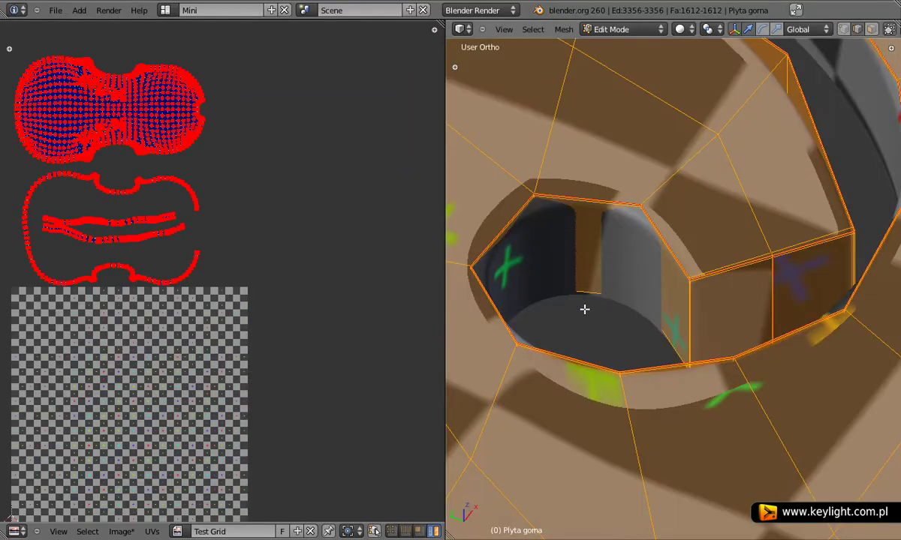
Maximize the 3D view, deselect the mesh and switch the top plate to Object Mode
{"action": "scroll", "coordinate": [593, 306], "scroll_direction": "down", "scroll_amount": 4}
{"action": "key", "text": "ctrl+Up"}
{"action": "scroll", "coordinate": [671, 263], "scroll_direction": "down", "scroll_amount": 3}
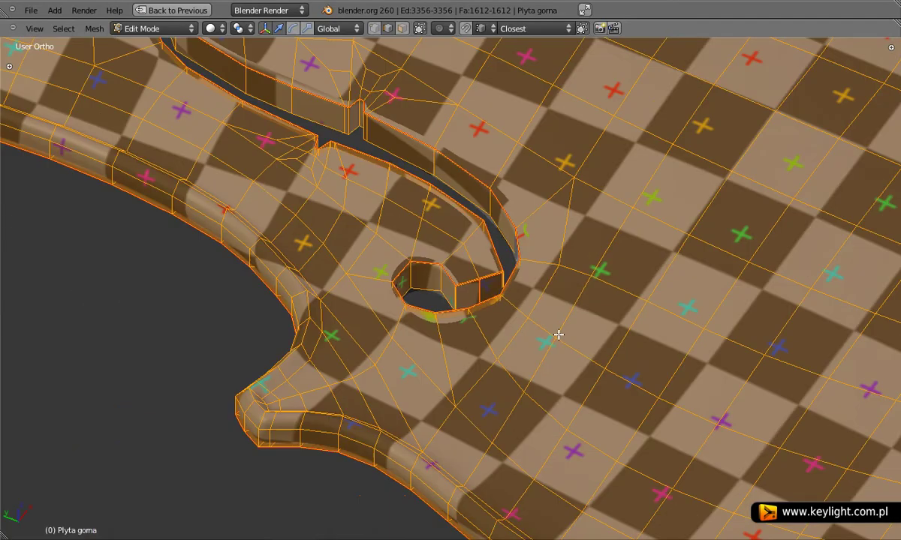
{"action": "scroll", "coordinate": [557, 338], "scroll_direction": "down", "scroll_amount": 1}
{"action": "key", "text": "a"}
{"action": "scroll", "coordinate": [589, 318], "scroll_direction": "down", "scroll_amount": 1}
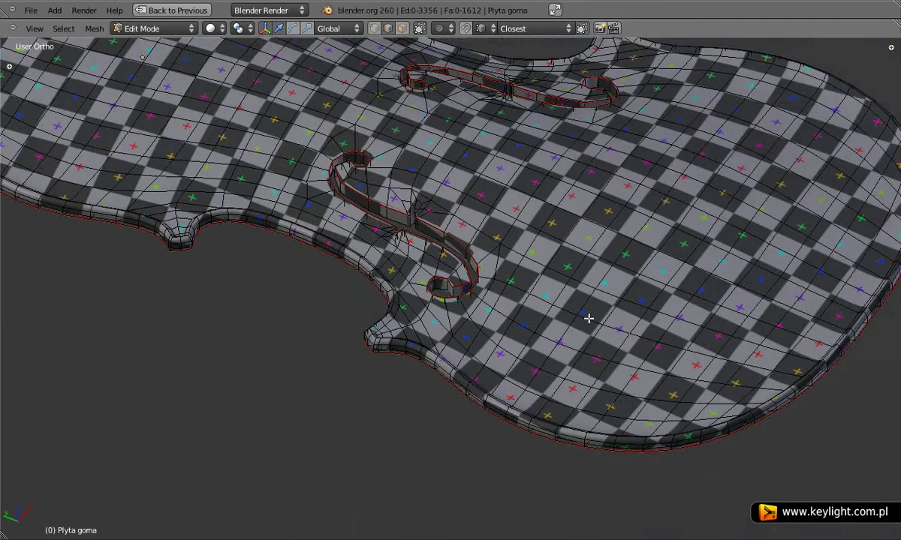
{"action": "key", "text": "Tab"}
Orbit around the checker-textured plate, viewing it from above and at oblique angles
{"action": "middle_click_drag", "start_coordinate": [539, 247], "coordinate": [593, 354]}
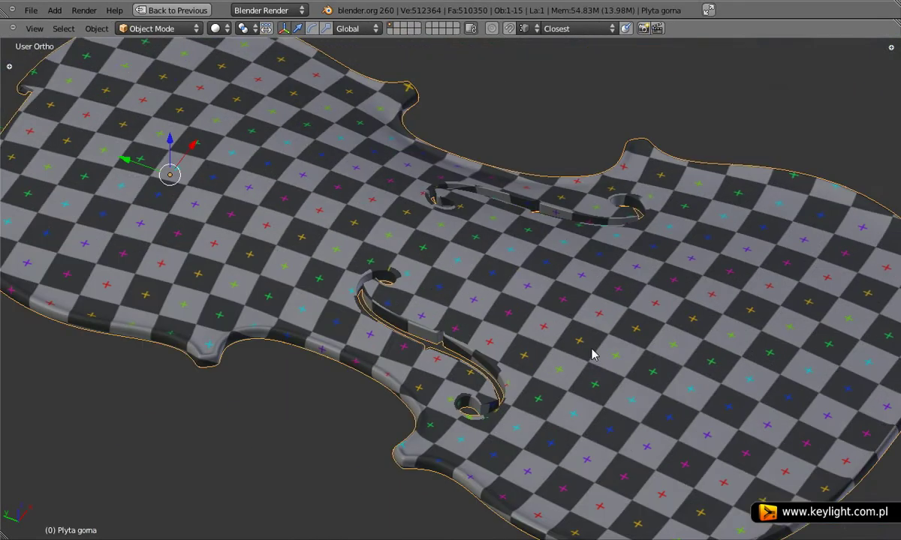
{"action": "mouse_move", "coordinate": [653, 231]}
{"action": "middle_mouse_down"}
{"action": "mouse_move", "coordinate": [589, 297]}
{"action": "mouse_move", "coordinate": [537, 333]}
{"action": "middle_mouse_up"}
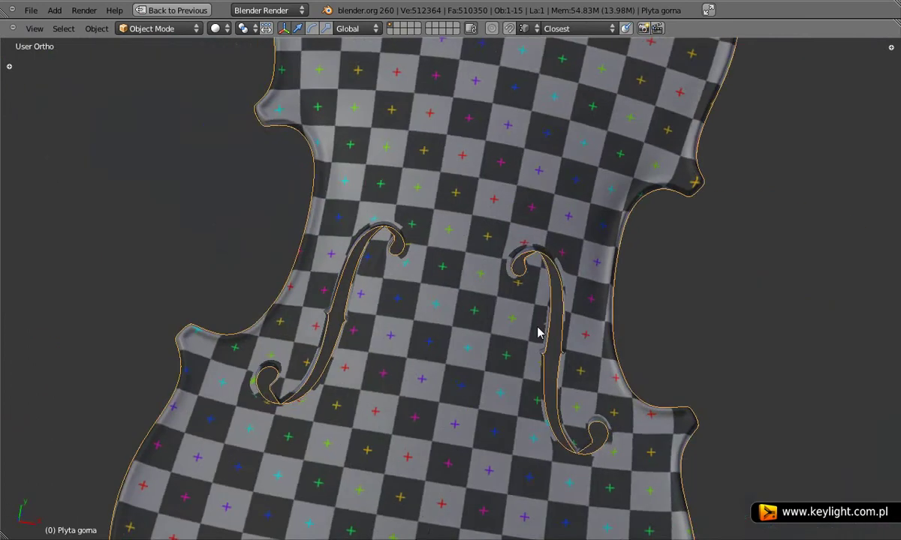
{"action": "scroll", "coordinate": [537, 333], "scroll_direction": "down", "scroll_amount": 3}
{"action": "middle_click_drag", "start_coordinate": [543, 375], "coordinate": [550, 242]}
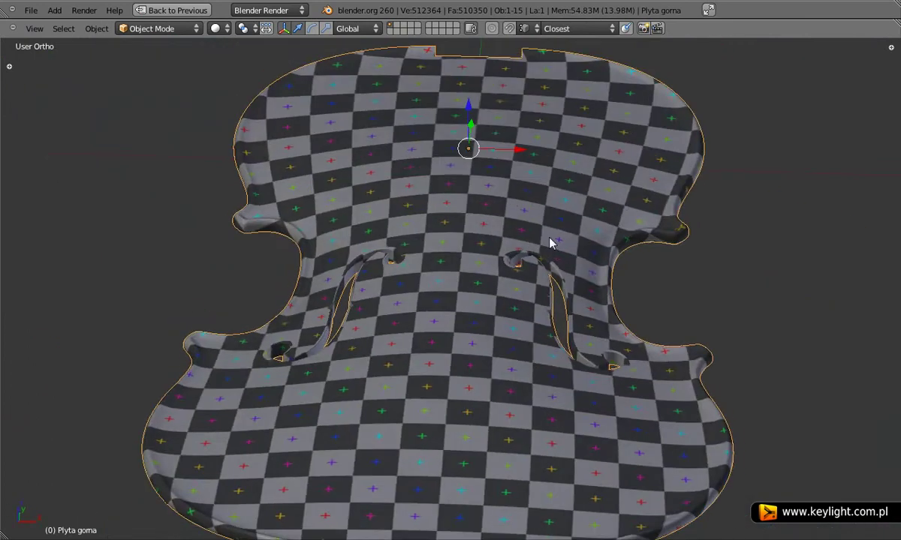
{"action": "key", "text": "KP_8"}
{"action": "mouse_move", "coordinate": [526, 217]}
{"action": "middle_mouse_down"}
{"action": "mouse_move", "coordinate": [518, 297]}
{"action": "mouse_move", "coordinate": [527, 341]}
{"action": "mouse_move", "coordinate": [503, 311]}
{"action": "mouse_move", "coordinate": [507, 288]}
{"action": "middle_mouse_up"}
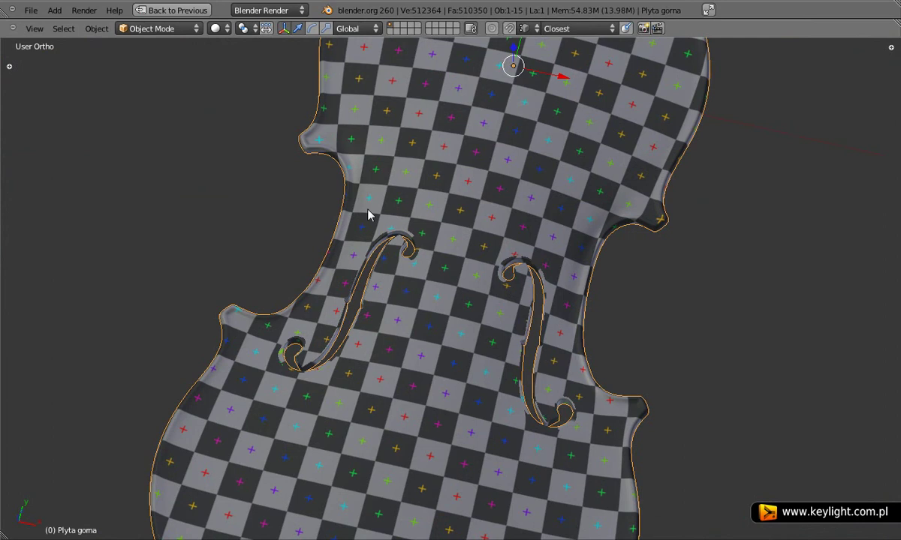
{"action": "mouse_move", "coordinate": [324, 222]}
{"action": "middle_mouse_down"}
{"action": "mouse_move", "coordinate": [465, 294]}
{"action": "mouse_move", "coordinate": [447, 268]}
{"action": "middle_mouse_up"}
{"action": "scroll", "coordinate": [538, 388], "scroll_direction": "up", "scroll_amount": 5}
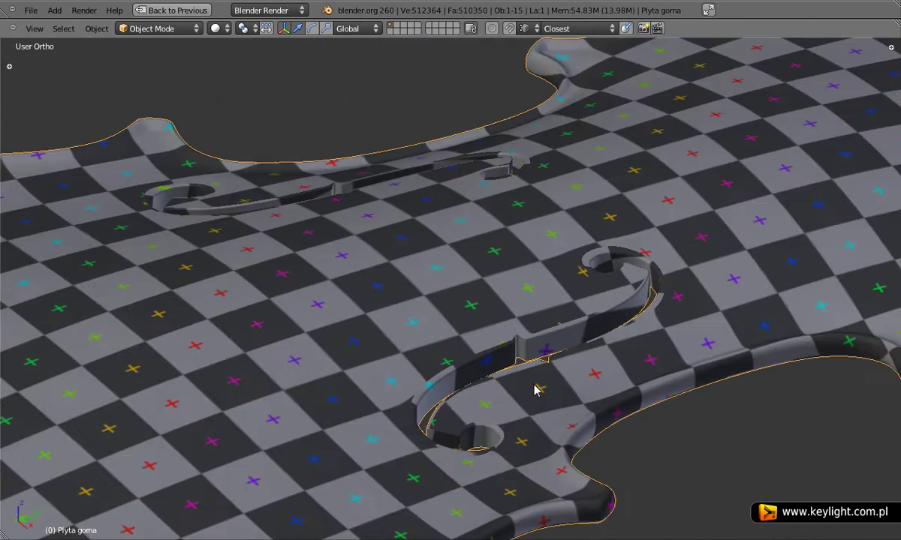
{"action": "scroll", "coordinate": [653, 410], "scroll_direction": "up", "scroll_amount": 2}
Zoom in and orbit low around both f-holes to check the even checker mapping
{"action": "mouse_move", "coordinate": [657, 380]}
{"action": "middle_mouse_down"}
{"action": "mouse_move", "coordinate": [573, 376]}
{"action": "mouse_move", "coordinate": [576, 407]}
{"action": "middle_mouse_up"}
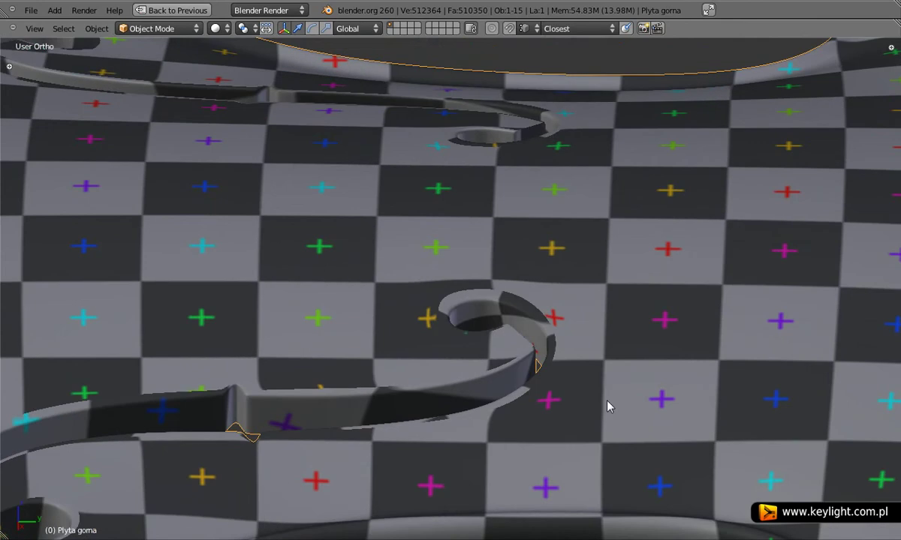
{"action": "scroll", "coordinate": [504, 294], "scroll_direction": "up", "scroll_amount": 2}
{"action": "scroll", "coordinate": [551, 342], "scroll_direction": "up", "scroll_amount": 1}
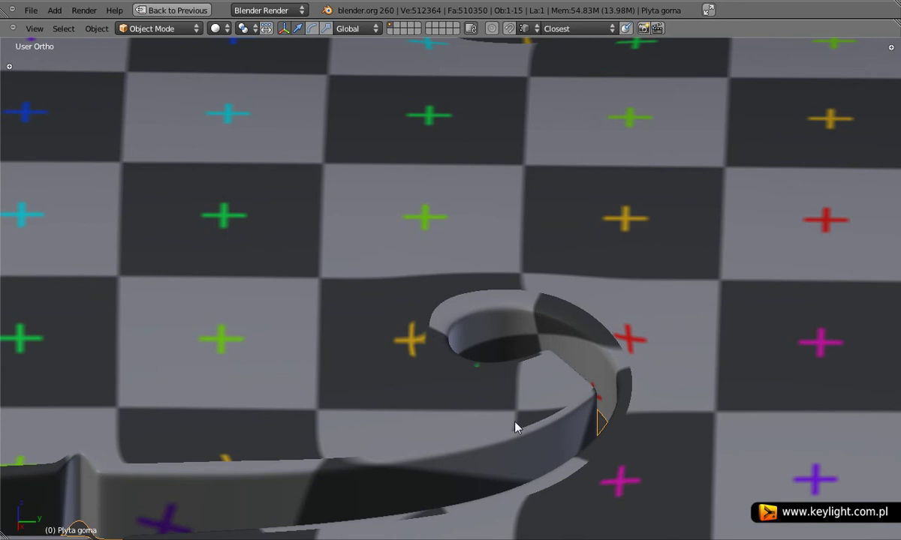
{"action": "scroll", "coordinate": [515, 428], "scroll_direction": "down", "scroll_amount": 4}
{"action": "mouse_move", "coordinate": [614, 444]}
{"action": "middle_mouse_down"}
{"action": "mouse_move", "coordinate": [649, 427]}
{"action": "mouse_move", "coordinate": [373, 315]}
{"action": "mouse_move", "coordinate": [373, 388]}
{"action": "mouse_move", "coordinate": [513, 338]}
{"action": "mouse_move", "coordinate": [467, 356]}
{"action": "mouse_move", "coordinate": [446, 341]}
{"action": "mouse_move", "coordinate": [450, 370]}
{"action": "mouse_move", "coordinate": [519, 370]}
{"action": "middle_mouse_up"}
{"action": "scroll", "coordinate": [374, 388], "scroll_direction": "up", "scroll_amount": 3}
{"action": "scroll", "coordinate": [422, 396], "scroll_direction": "down", "scroll_amount": 5}
{"action": "mouse_move", "coordinate": [653, 418]}
{"action": "middle_mouse_down"}
{"action": "mouse_move", "coordinate": [600, 348]}
{"action": "mouse_move", "coordinate": [601, 324]}
{"action": "middle_mouse_up"}
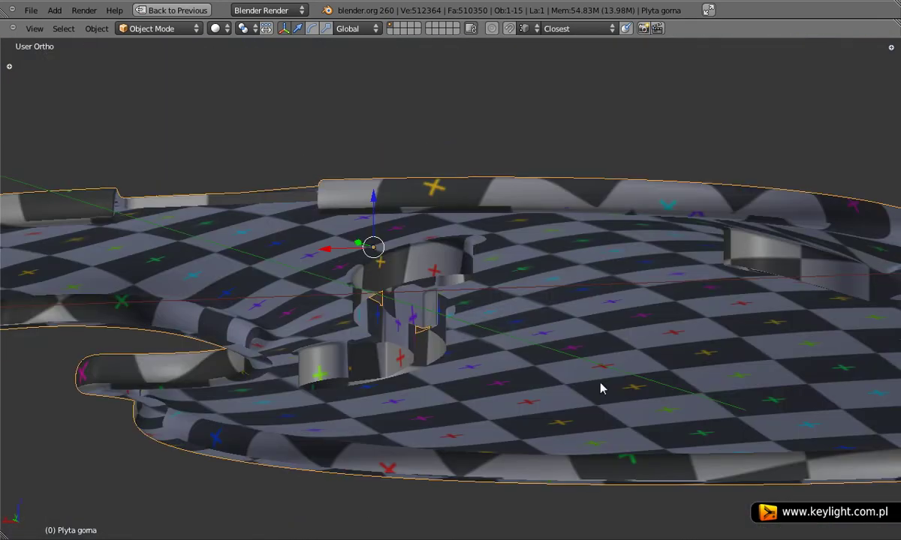
{"action": "mouse_move", "coordinate": [601, 385]}
{"action": "middle_mouse_down"}
{"action": "mouse_move", "coordinate": [535, 364]}
{"action": "mouse_move", "coordinate": [378, 391]}
{"action": "mouse_move", "coordinate": [322, 391]}
{"action": "mouse_move", "coordinate": [367, 400]}
{"action": "middle_mouse_up"}
{"action": "scroll", "coordinate": [450, 394], "scroll_direction": "up", "scroll_amount": 3}
{"action": "scroll", "coordinate": [491, 405], "scroll_direction": "down", "scroll_amount": 3}
{"action": "mouse_move", "coordinate": [450, 353]}
{"action": "middle_mouse_down"}
{"action": "mouse_move", "coordinate": [466, 317]}
{"action": "mouse_move", "coordinate": [635, 294]}
{"action": "mouse_move", "coordinate": [494, 324]}
{"action": "mouse_move", "coordinate": [548, 342]}
{"action": "mouse_move", "coordinate": [565, 358]}
{"action": "mouse_move", "coordinate": [570, 451]}
{"action": "mouse_move", "coordinate": [478, 392]}
{"action": "mouse_move", "coordinate": [488, 335]}
{"action": "mouse_move", "coordinate": [520, 311]}
{"action": "middle_mouse_up"}
{"action": "scroll", "coordinate": [494, 324], "scroll_direction": "up", "scroll_amount": 2}
{"action": "scroll", "coordinate": [565, 358], "scroll_direction": "up", "scroll_amount": 2}
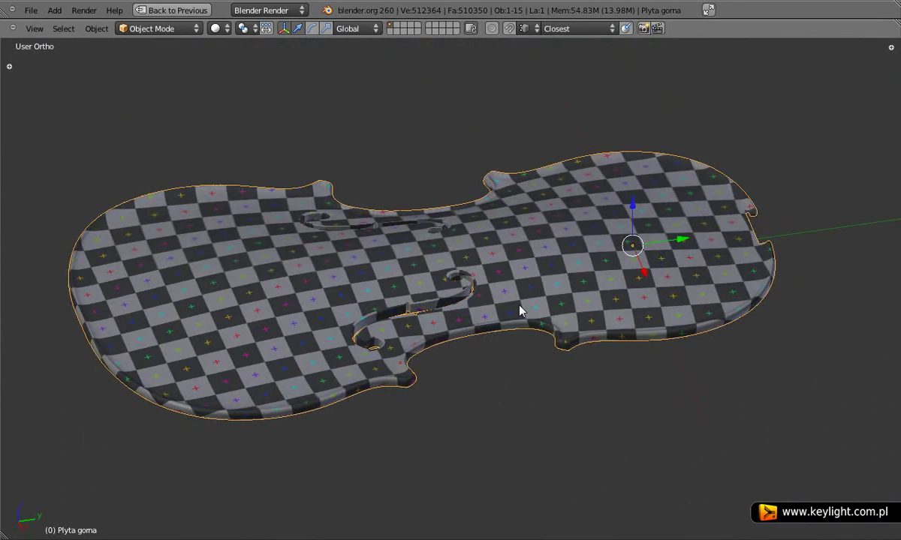
Unhide all violin parts, then select the untextured bridge and the neck with scroll
{"action": "key", "text": "alt+h"}
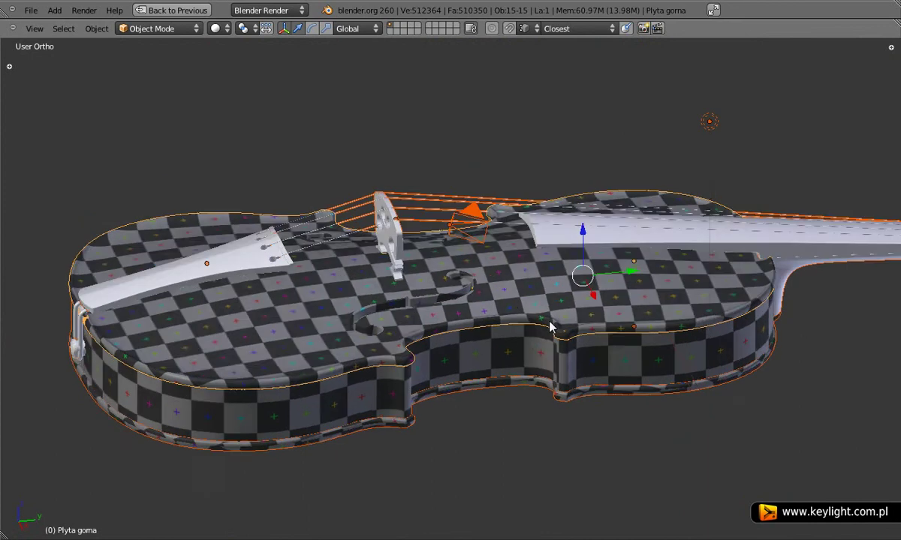
{"action": "mouse_move", "coordinate": [549, 327]}
{"action": "middle_mouse_down"}
{"action": "mouse_move", "coordinate": [537, 249]}
{"action": "mouse_move", "coordinate": [497, 291]}
{"action": "mouse_move", "coordinate": [631, 335]}
{"action": "mouse_move", "coordinate": [565, 325]}
{"action": "mouse_move", "coordinate": [591, 326]}
{"action": "mouse_move", "coordinate": [475, 281]}
{"action": "middle_mouse_up"}
{"action": "right_click", "coordinate": [400, 239]}
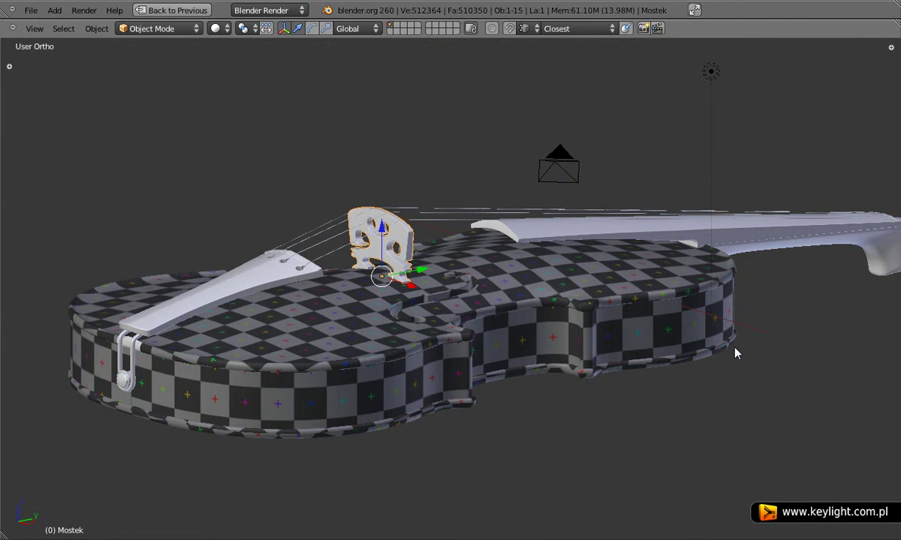
{"action": "mouse_move", "coordinate": [744, 338]}
{"action": "middle_mouse_down"}
{"action": "mouse_move", "coordinate": [760, 300]}
{"action": "mouse_move", "coordinate": [845, 338]}
{"action": "mouse_move", "coordinate": [588, 346]}
{"action": "middle_mouse_up"}
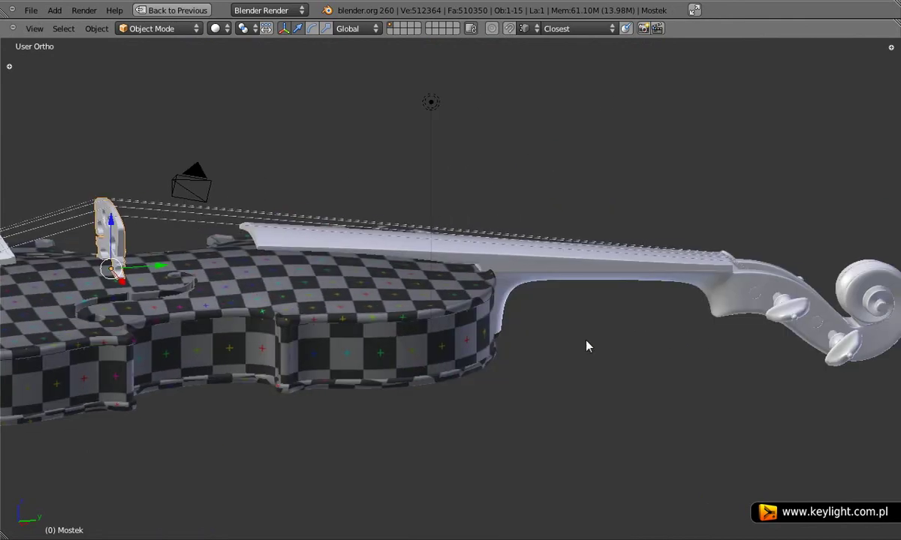
{"action": "right_click", "coordinate": [734, 308]}
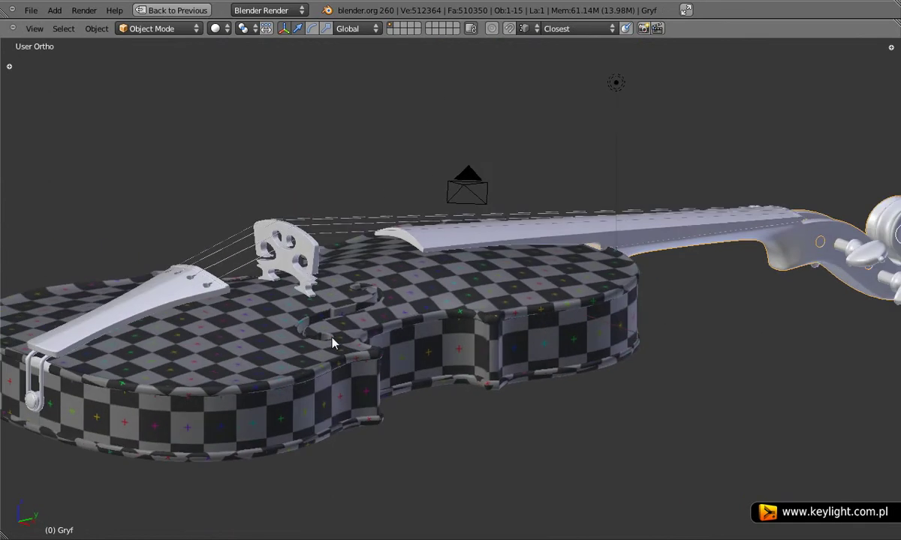